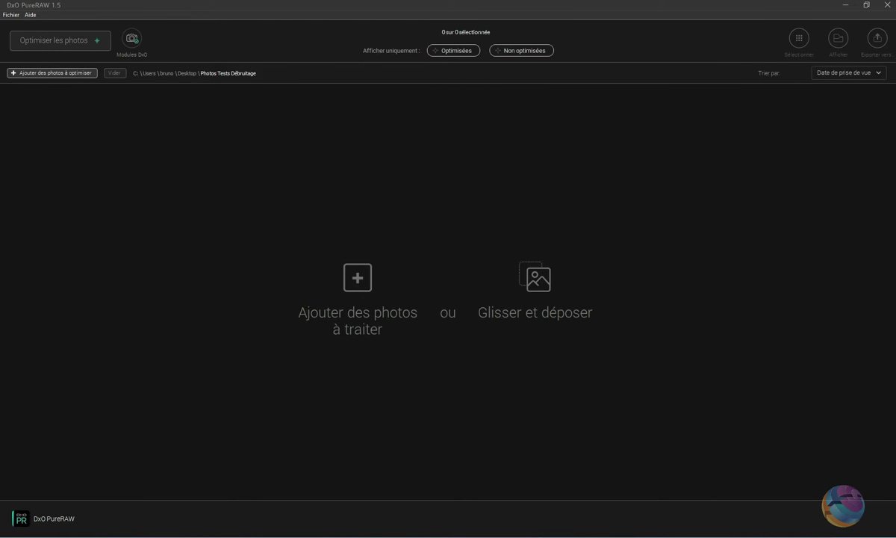
- Load the Eagle NEF raw from the Photos Tests Débruitage folder into DxO PureRAW 1.5
key(alt+Tab)
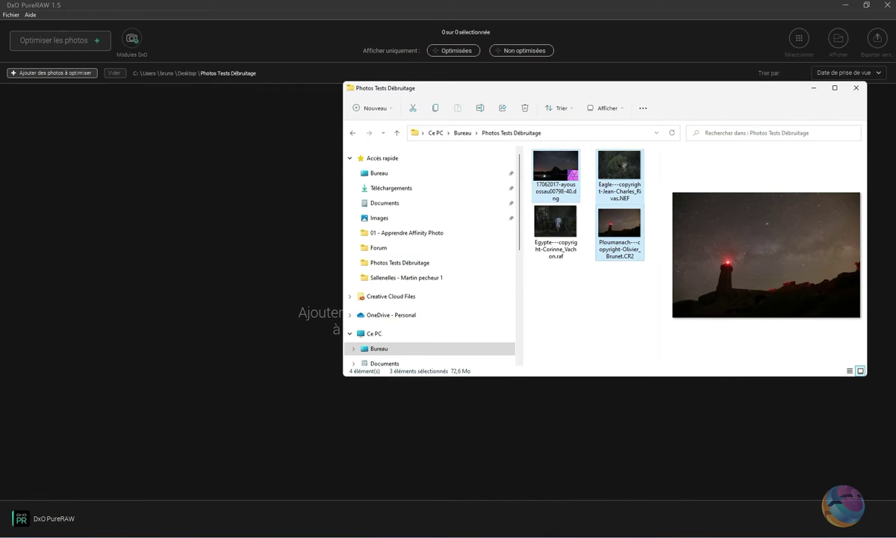
click(534, 282)
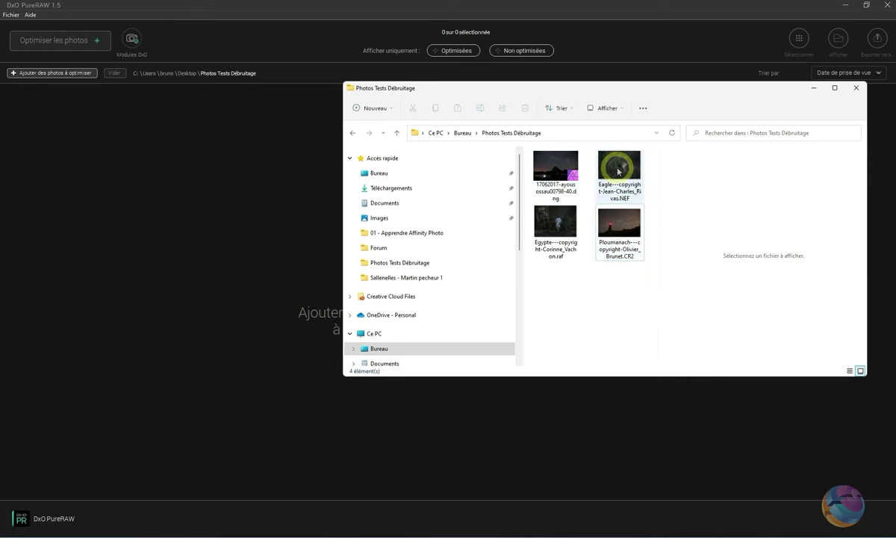
drag(617, 171, 172, 246)
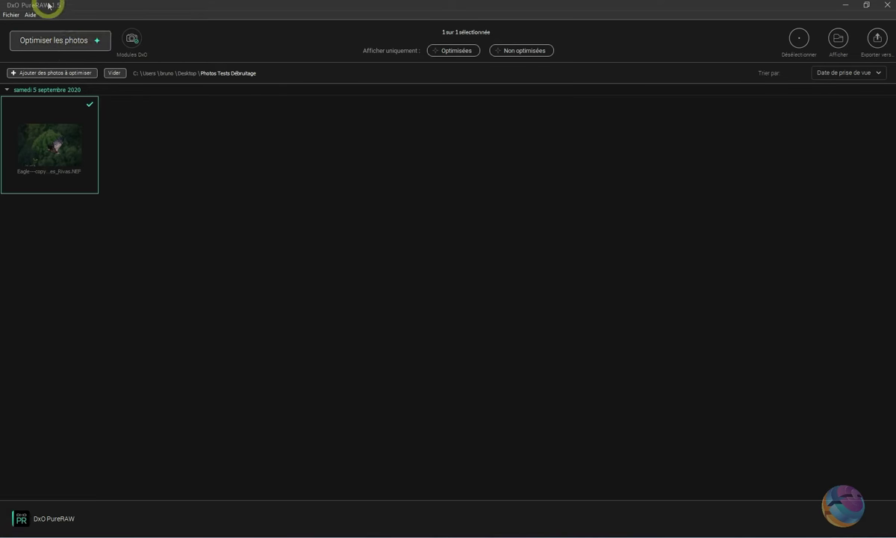
click(77, 45)
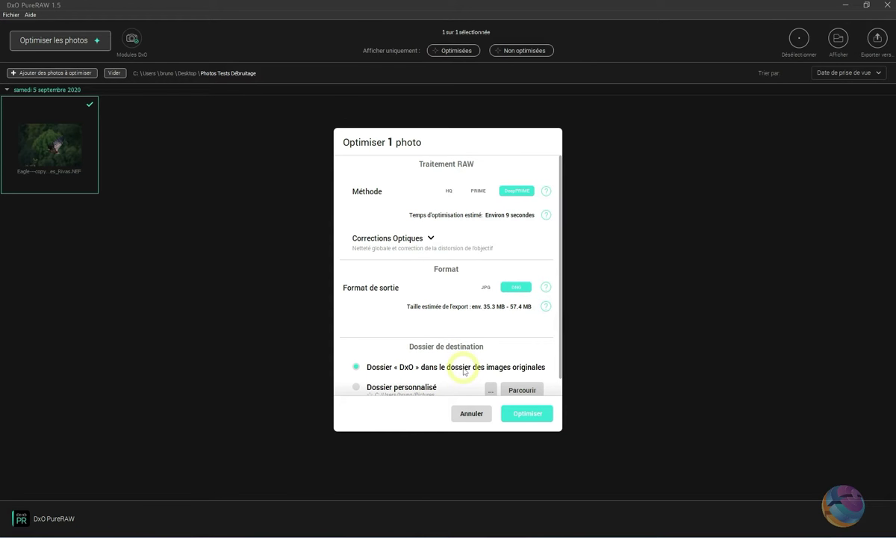
- Optimise the Eagle photo to a DeepPRIME DNG and view it against the original
click(525, 413)
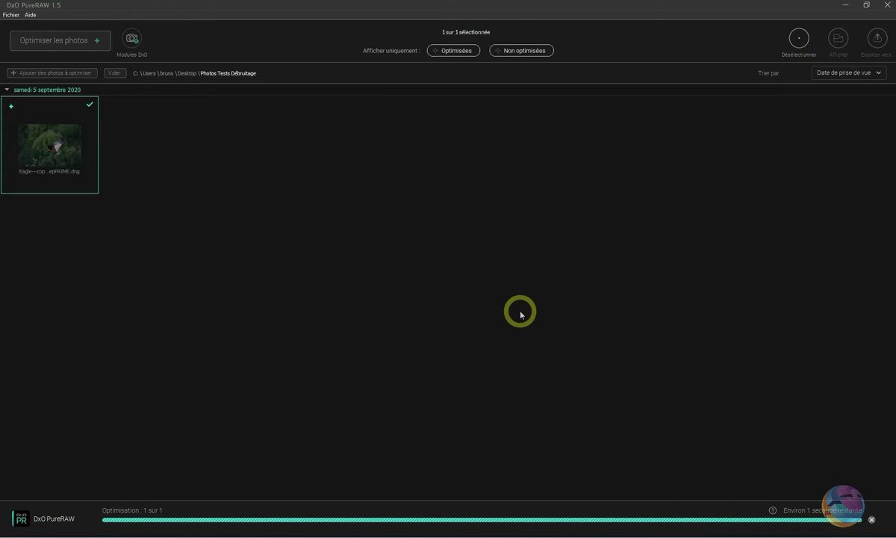
click(446, 313)
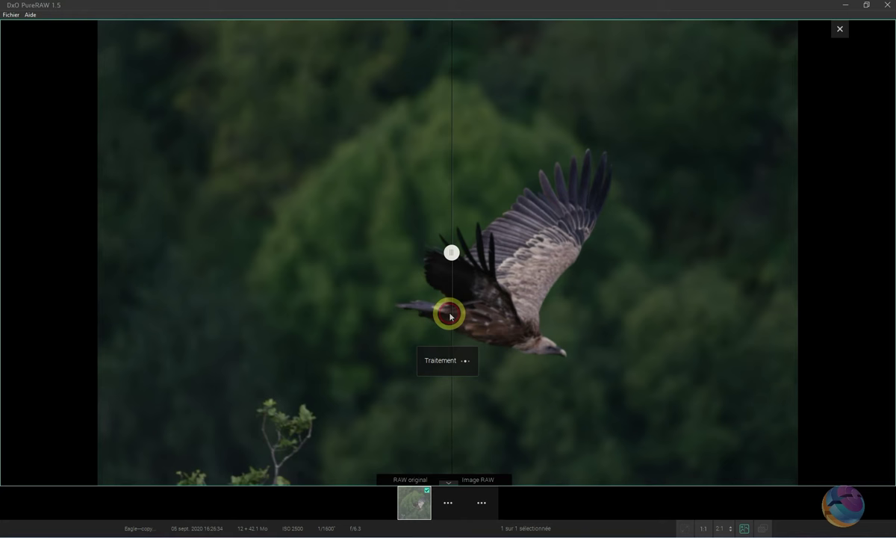
- Widen the DNG side of the comparison, then add the Eagle raw to DxO PureRAW 2
drag(450, 254, 739, 237)
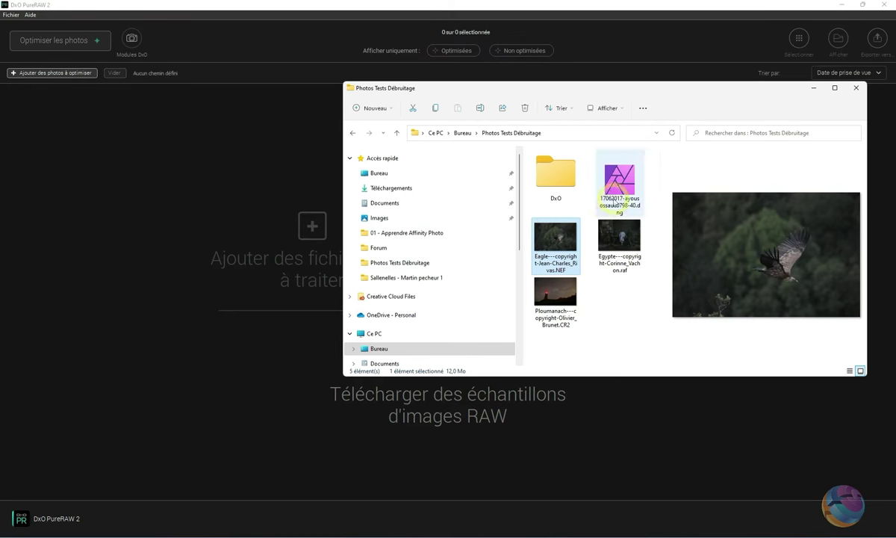
drag(525, 224, 147, 383)
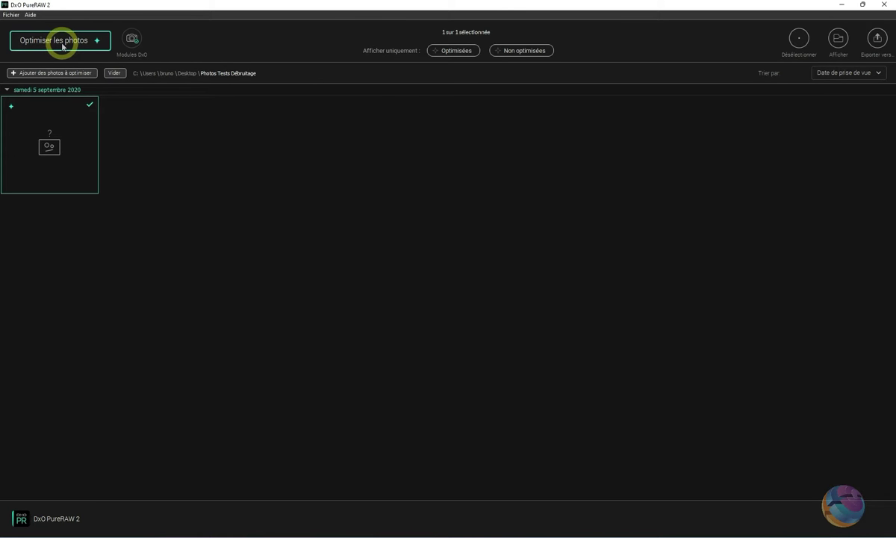
- Review PureRAW 2's DeepPRIME and DNG settings and the recent destination folders
click(62, 45)
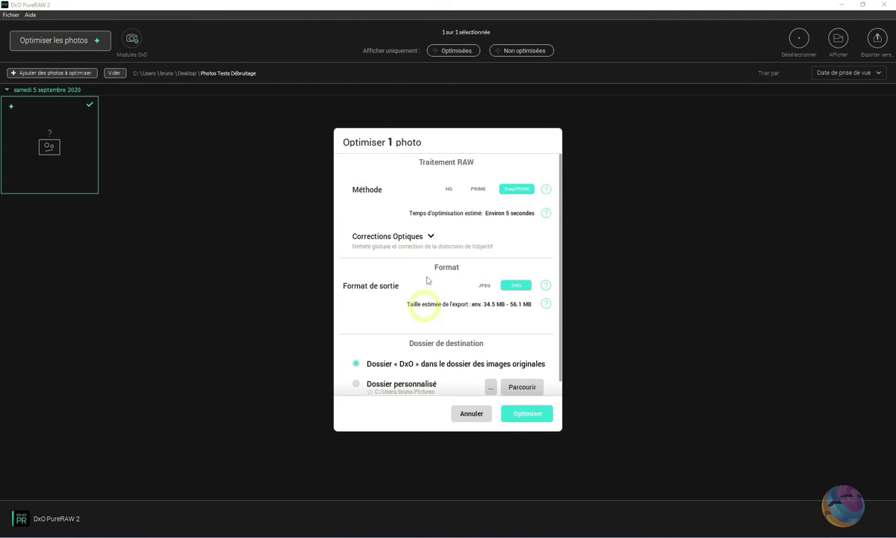
scroll(415, 351, down, 1)
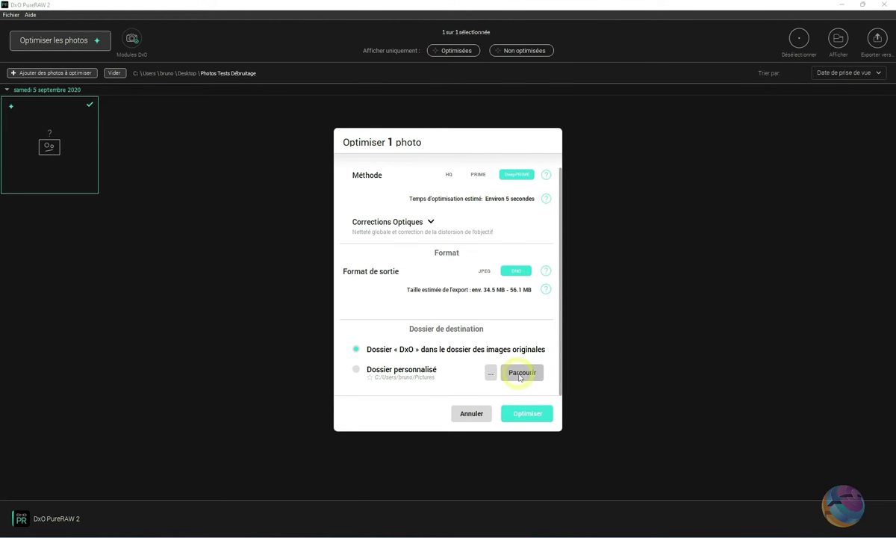
click(491, 373)
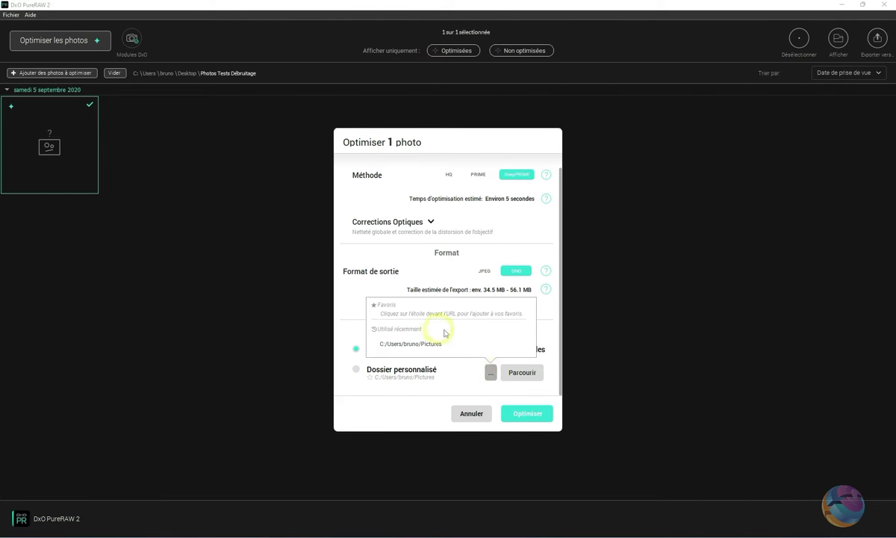
- Optimise the Eagle photo into a new folder '2' inside Photos Tests Débruitage > DxO
click(448, 377)
click(502, 371)
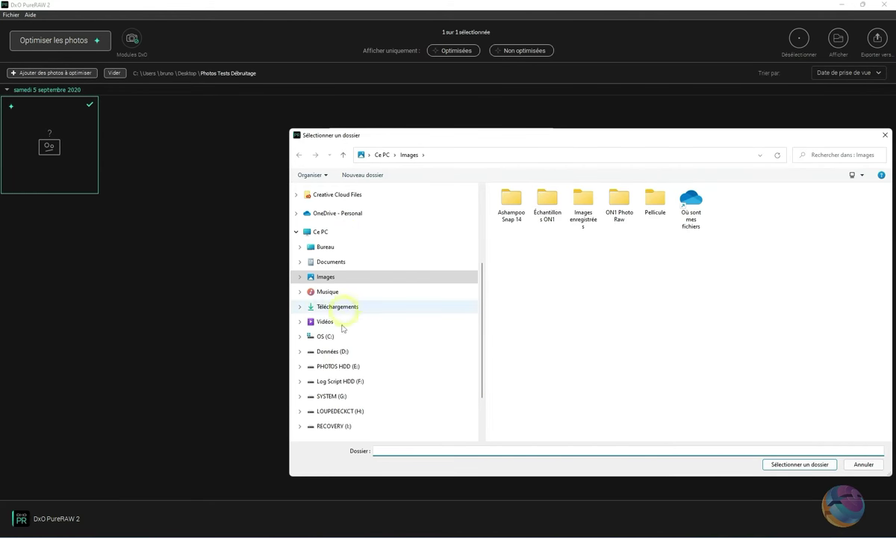
click(328, 247)
double_click(540, 328)
double_click(545, 222)
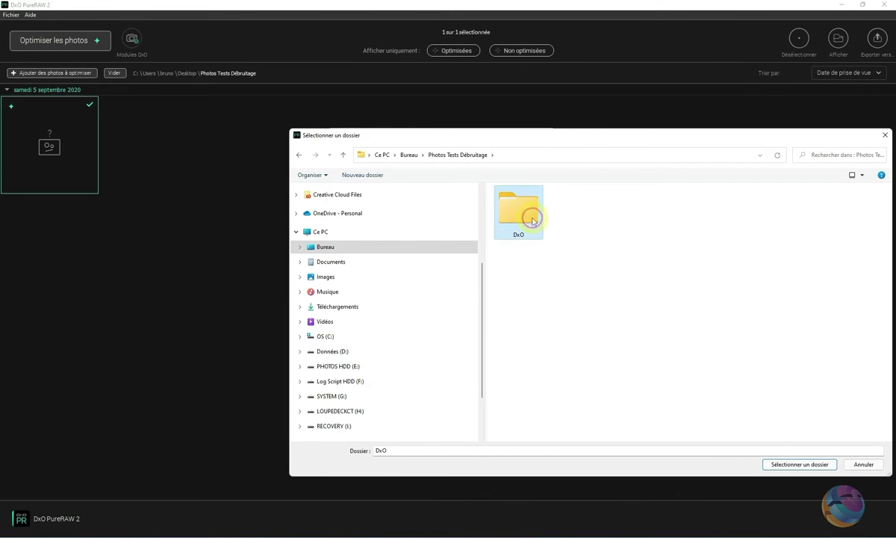
click(361, 179)
text(2)
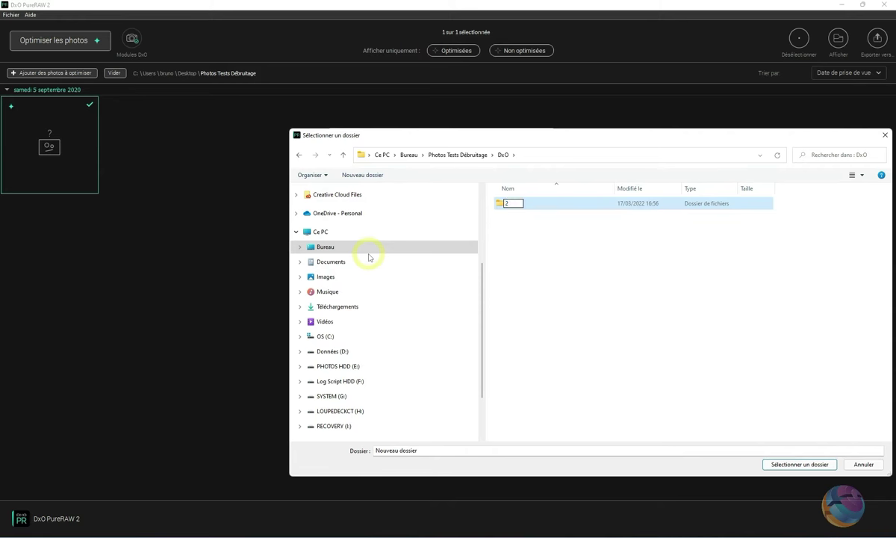
click(799, 465)
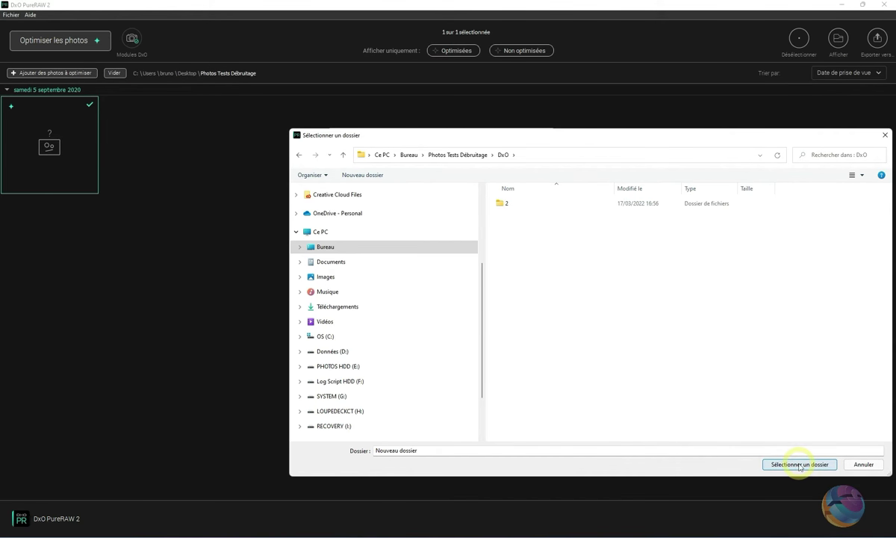
click(508, 209)
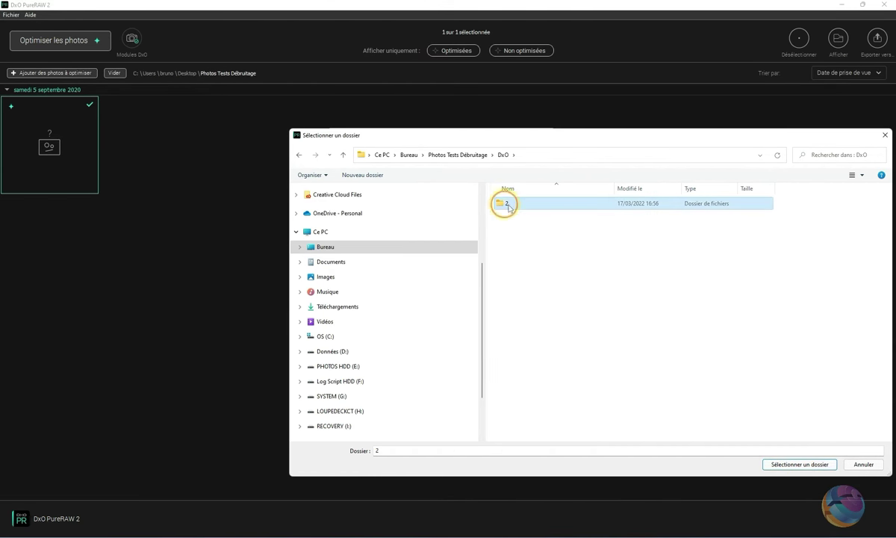
click(812, 466)
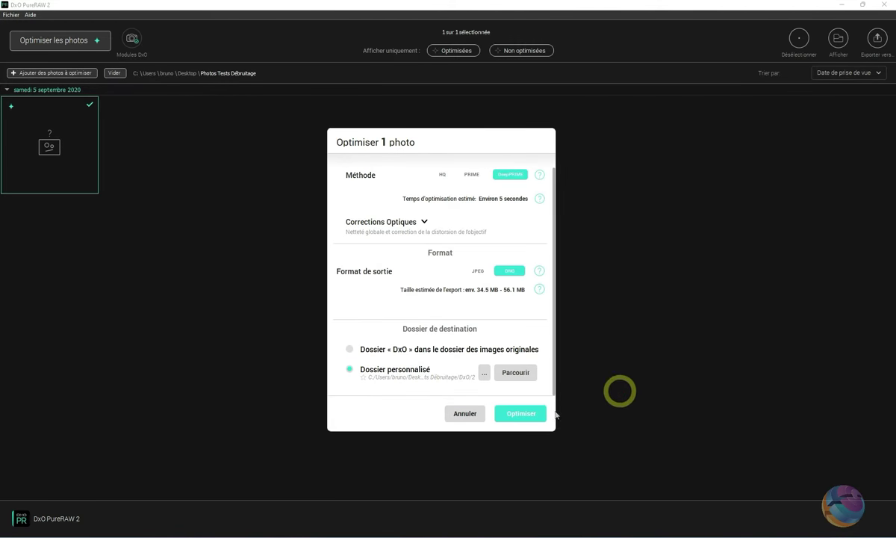
click(521, 413)
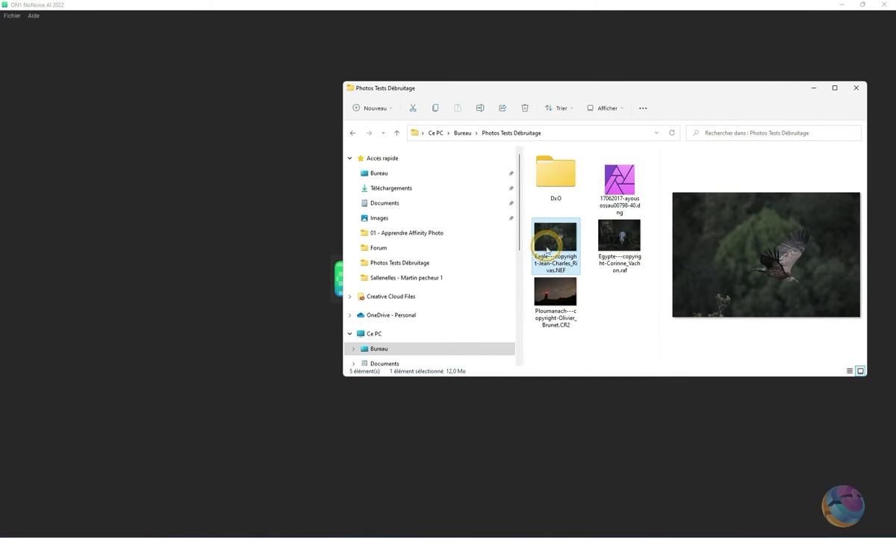
- Load the Eagle NEF into ON1 NoNoise AI 2022 and inspect it at 100% in split view
drag(541, 240, 193, 260)
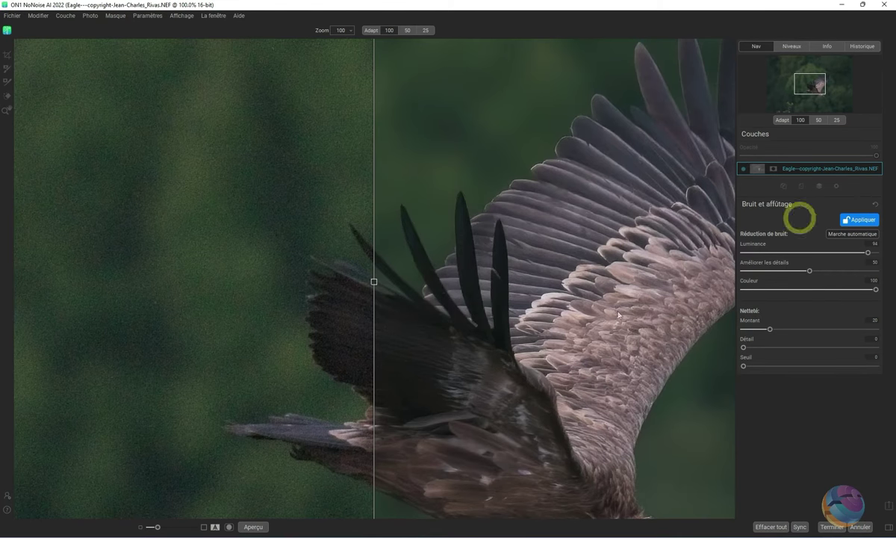
drag(374, 283, 734, 280)
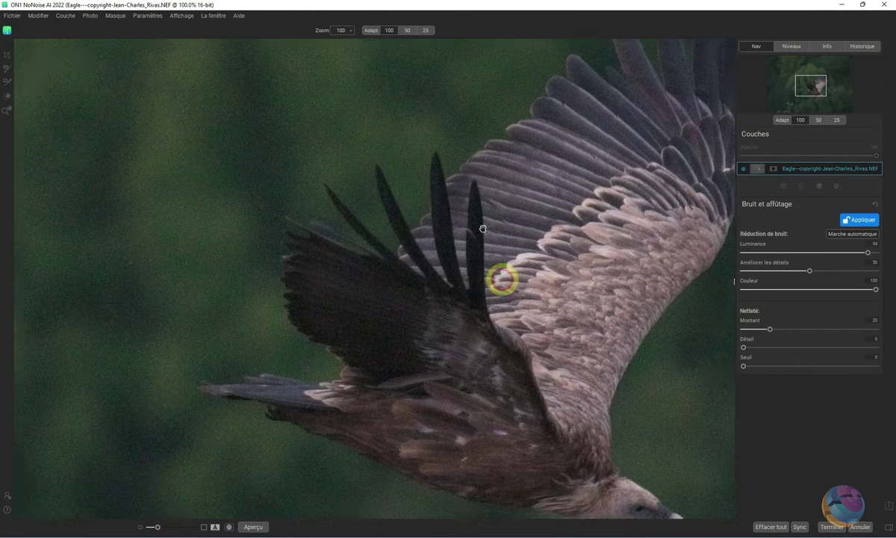
drag(502, 278, 425, 92)
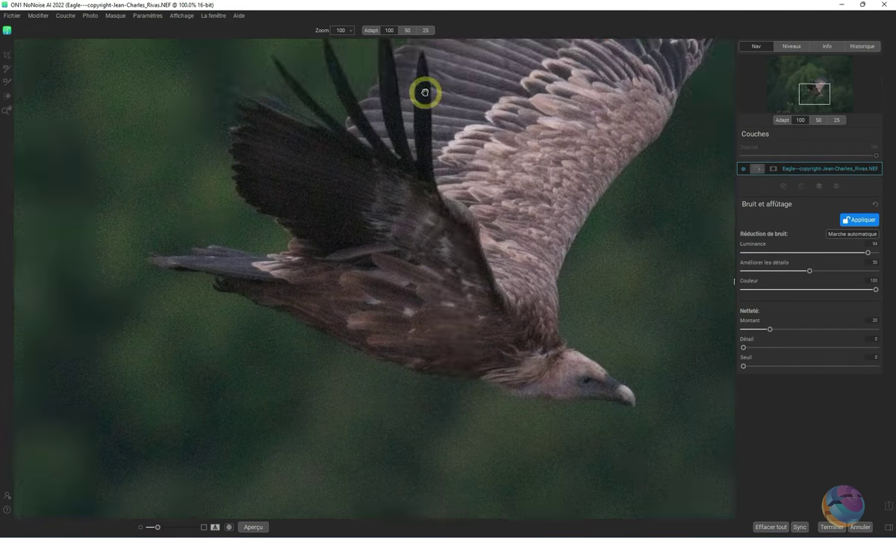
drag(460, 251, 444, 272)
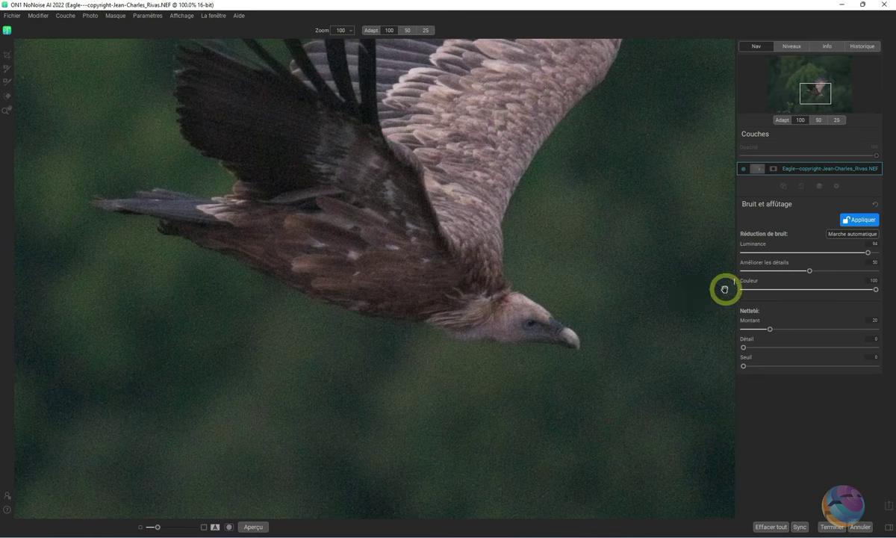
mouse_move(733, 282)
mouse_down()
mouse_move(701, 281)
mouse_move(741, 282)
mouse_up()
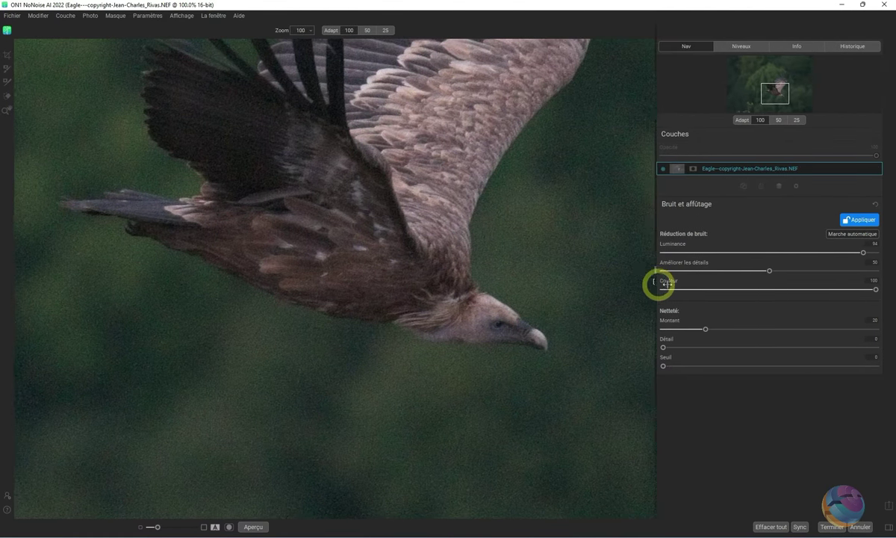
mouse_move(739, 282)
mouse_down()
mouse_move(719, 280)
mouse_move(800, 286)
mouse_up()
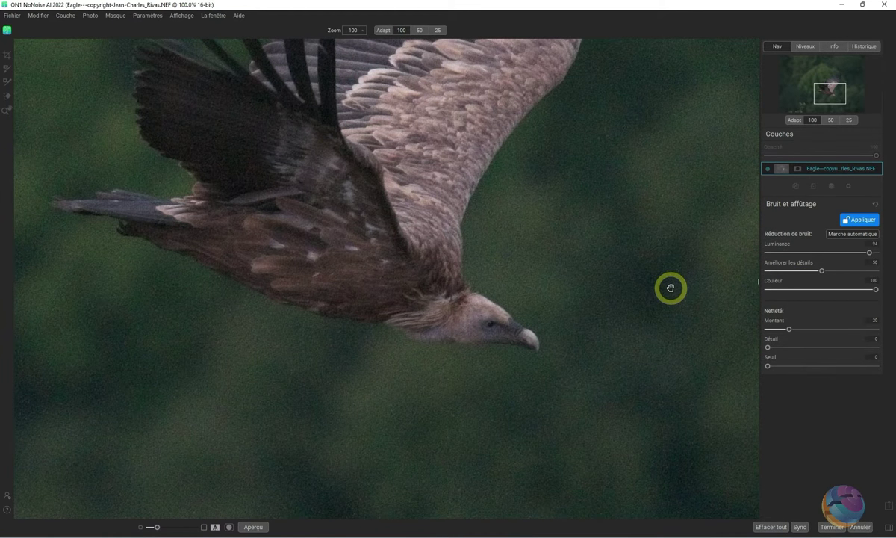
- Undo the last change, zoom to fit, then return to 100% on the eagle's head and body
key(ctrl+z)
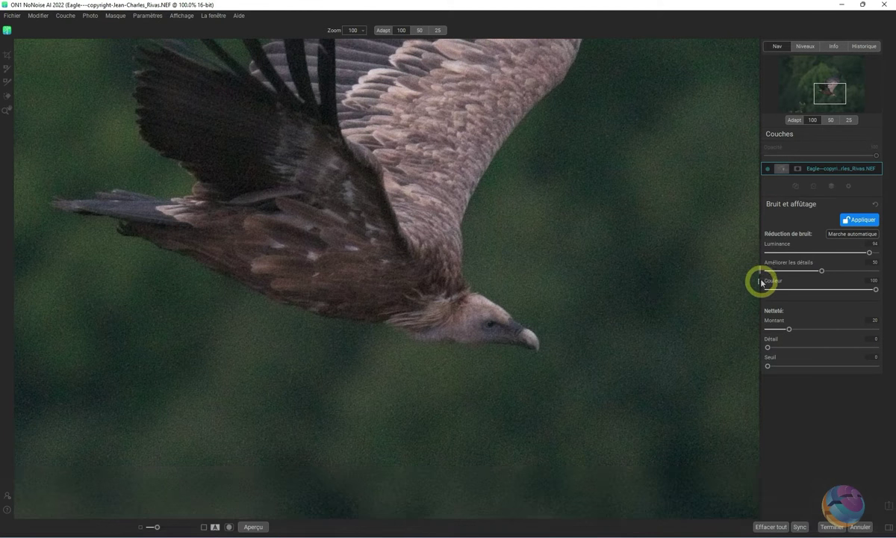
mouse_move(759, 269)
mouse_down()
mouse_move(796, 271)
mouse_move(766, 269)
mouse_up()
click(749, 283)
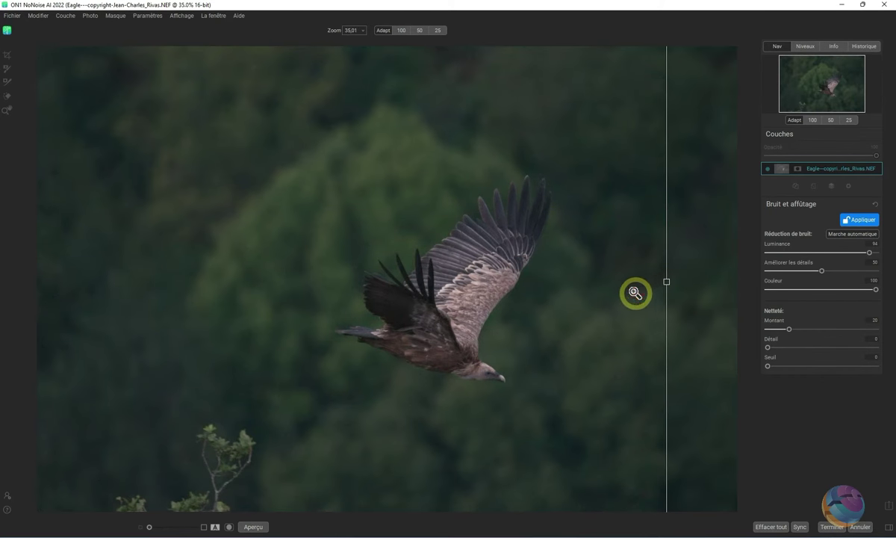
click(664, 284)
mouse_move(667, 283)
mouse_down()
mouse_move(421, 154)
mouse_move(434, 241)
mouse_up()
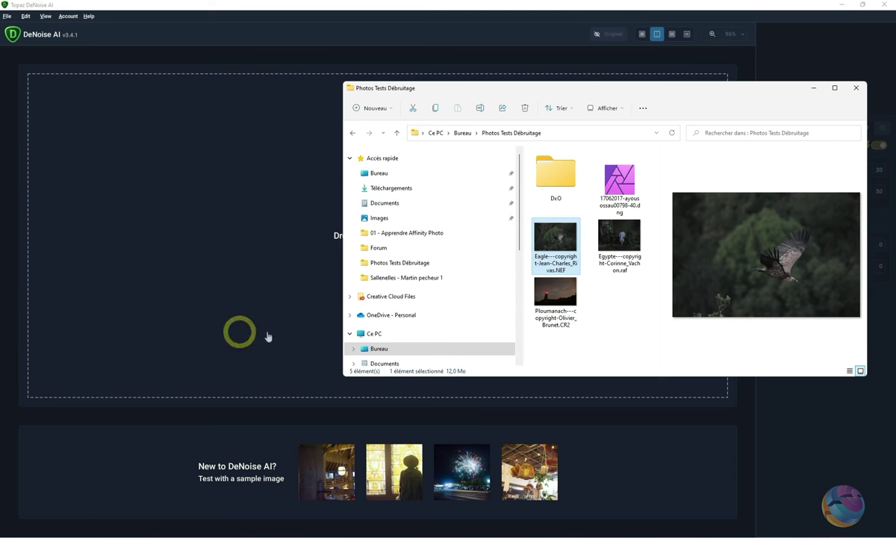
- Load the Eagle NEF into Topaz DeNoise AI and pan the Severe Noise split-view preview
drag(555, 237, 298, 247)
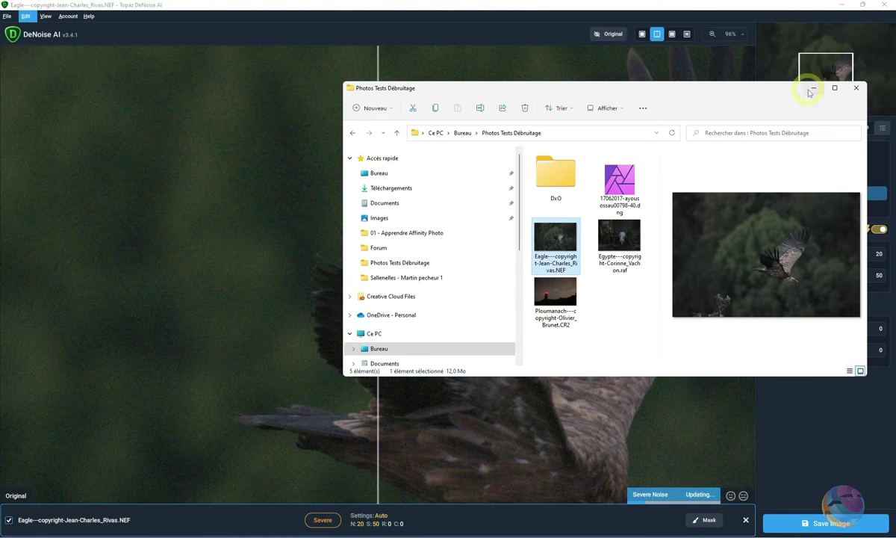
click(814, 89)
drag(588, 295, 331, 228)
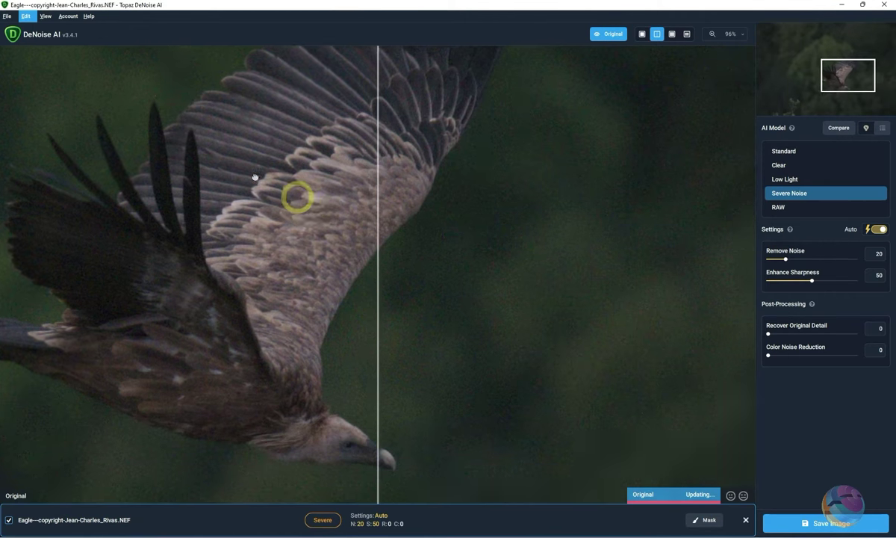
drag(379, 243, 594, 238)
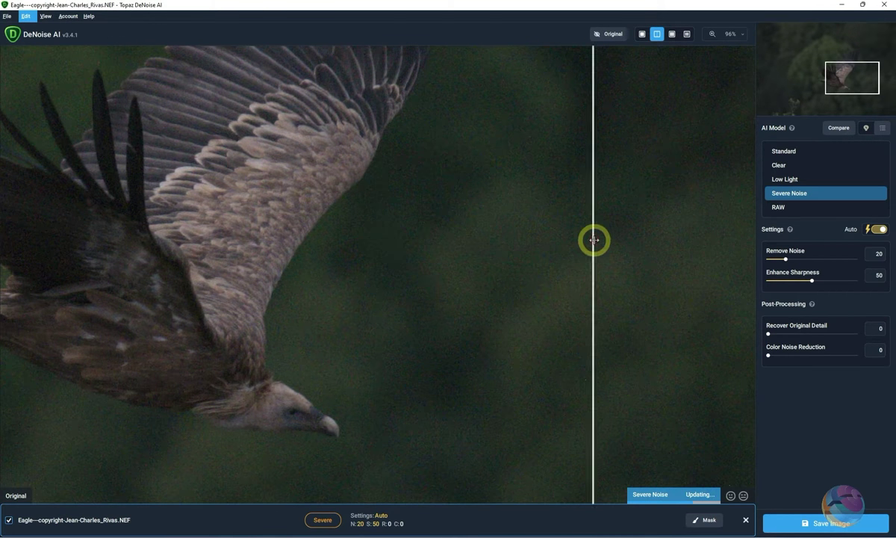
mouse_move(259, 310)
mouse_down()
mouse_move(439, 255)
mouse_move(410, 257)
mouse_up()
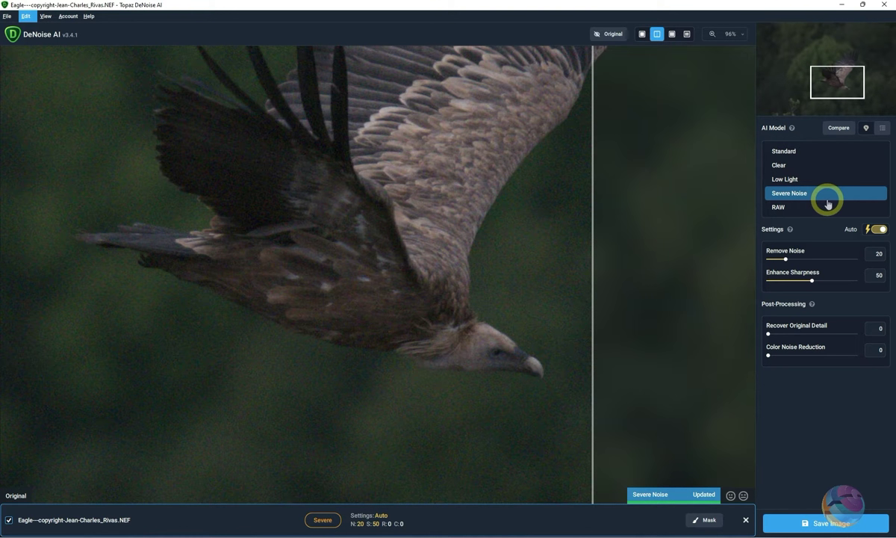
drag(418, 314, 424, 286)
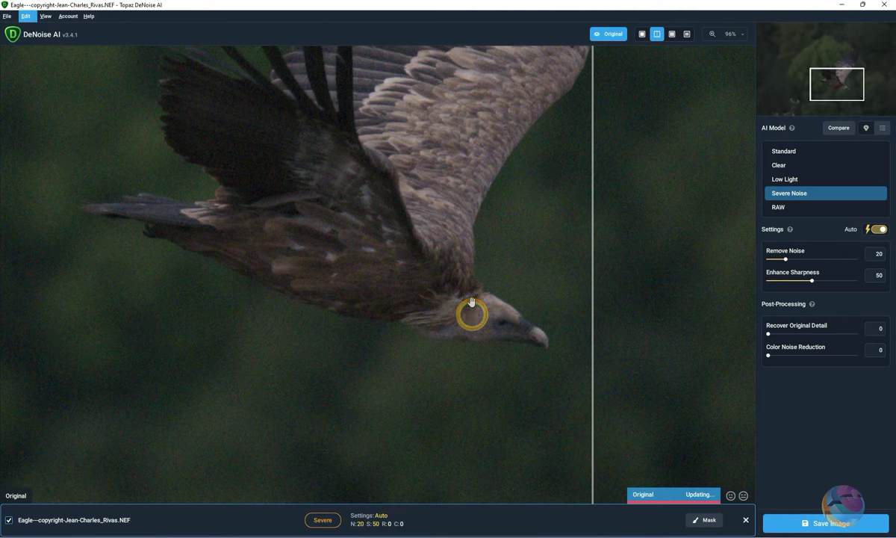
drag(475, 315, 471, 297)
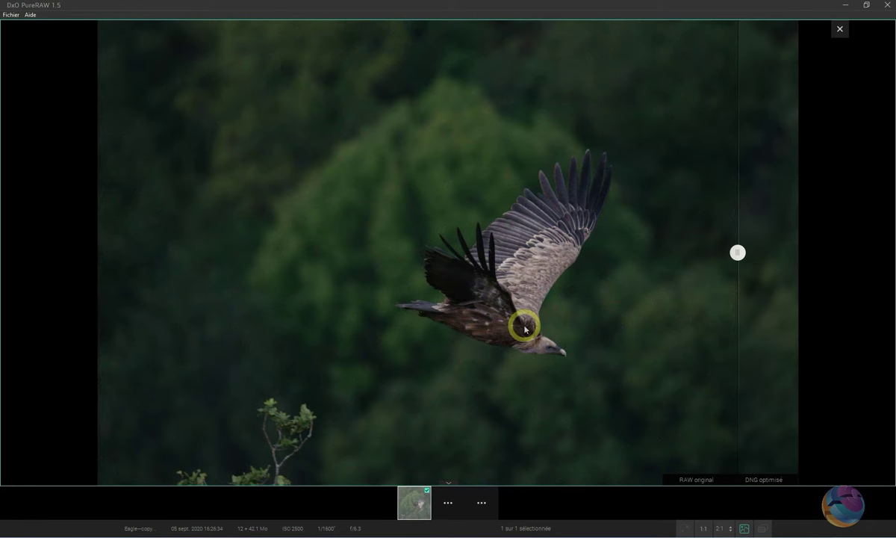
- Zoom to 100% on the eagle and sweep the divider to compare RAW and DNG noise
scroll(522, 326, up, 1)
scroll(522, 326, up, 1)
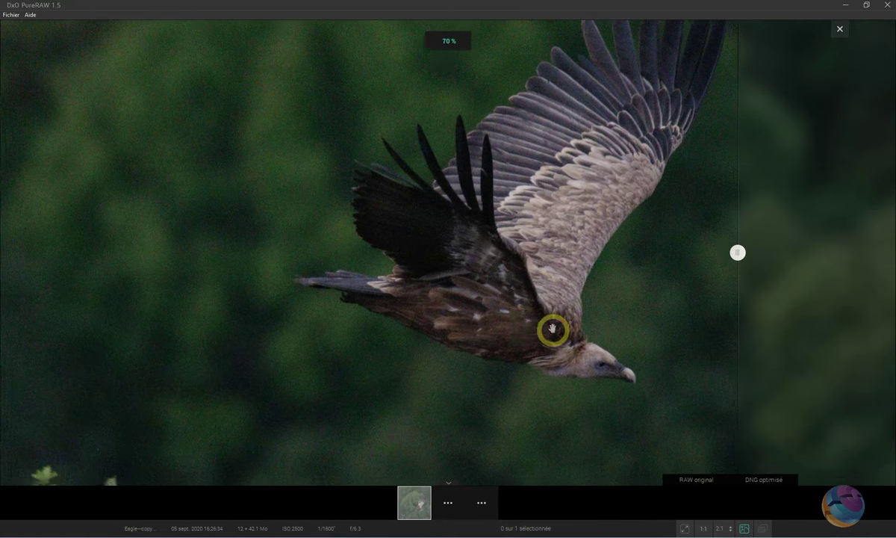
drag(552, 330, 447, 244)
scroll(446, 244, up, 1)
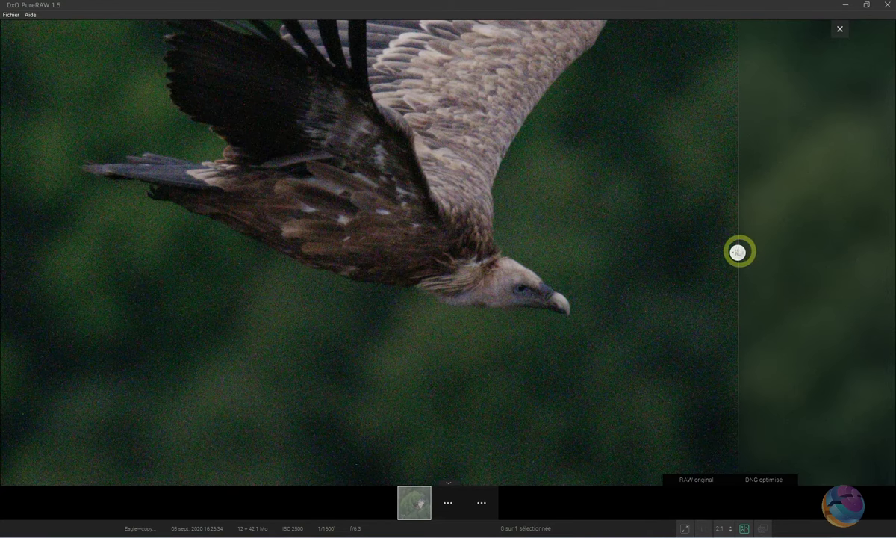
mouse_move(725, 258)
mouse_down()
mouse_move(594, 254)
mouse_move(432, 277)
mouse_up()
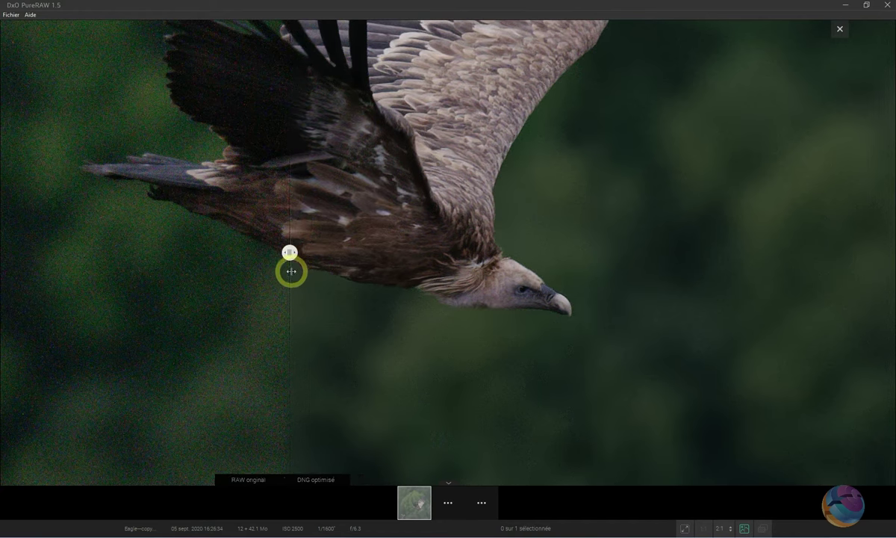
drag(433, 277, 602, 254)
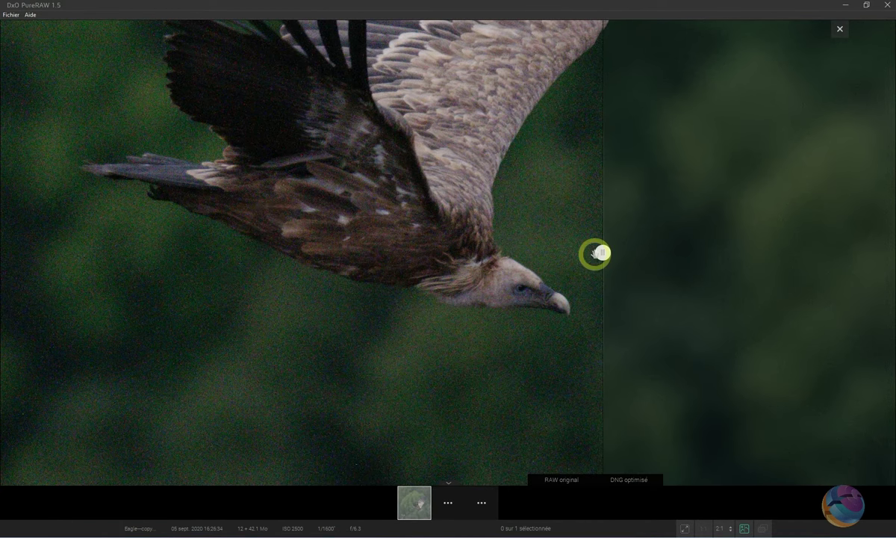
mouse_move(602, 255)
mouse_down()
mouse_move(315, 271)
mouse_move(514, 273)
mouse_move(247, 266)
mouse_up()
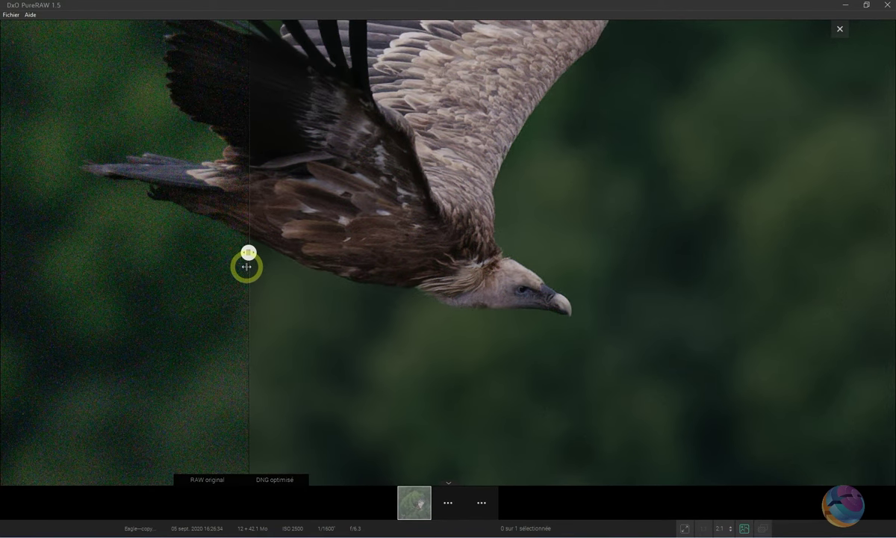
mouse_move(247, 266)
mouse_down()
mouse_move(592, 292)
mouse_move(280, 300)
mouse_move(414, 294)
mouse_up()
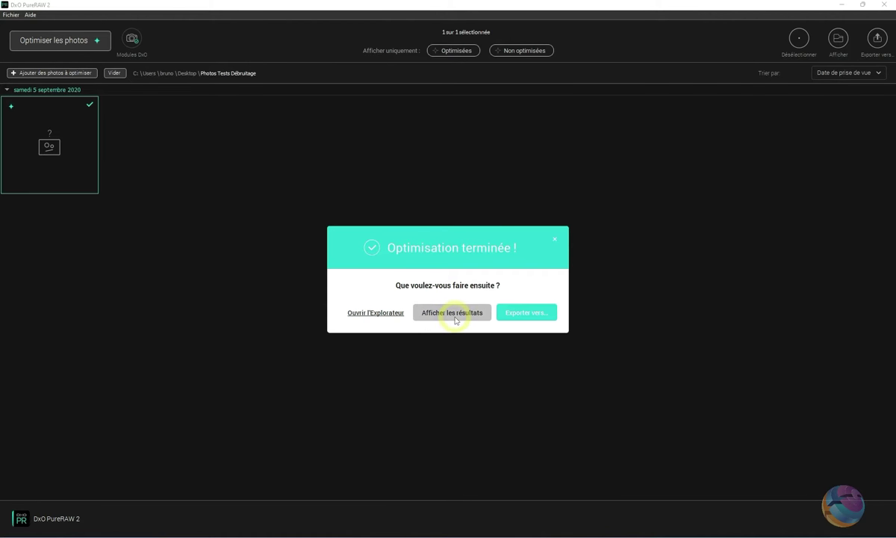
- Display the finished PureRAW 2 results and deselect the eagle thumbnail
click(456, 315)
drag(452, 252, 766, 251)
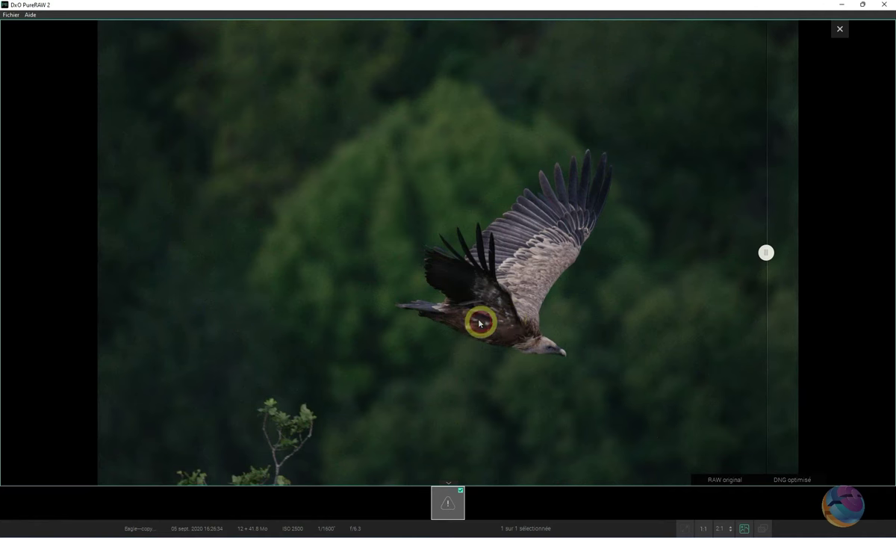
click(477, 300)
click(481, 304)
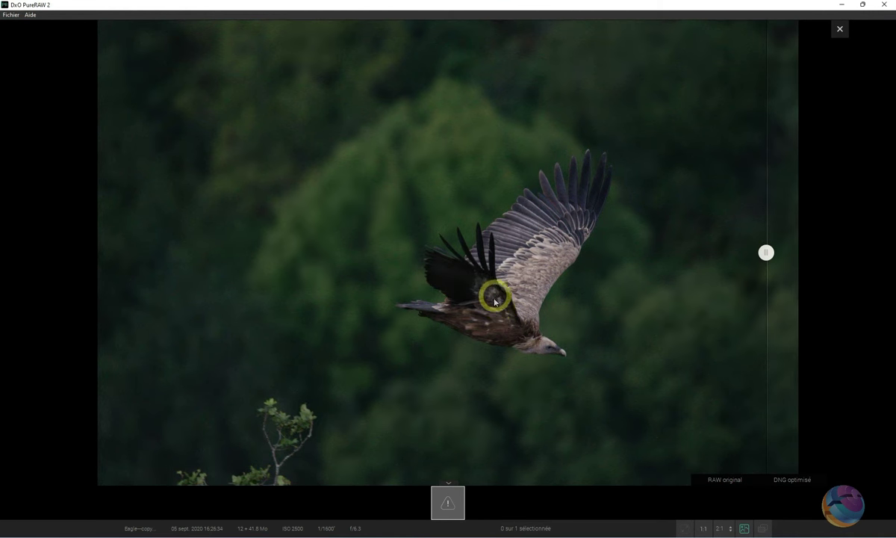
- Zoom to 100% on the eagle and compare RAW and DNG noise with the divider
scroll(530, 325, up, 1)
scroll(576, 364, up, 1)
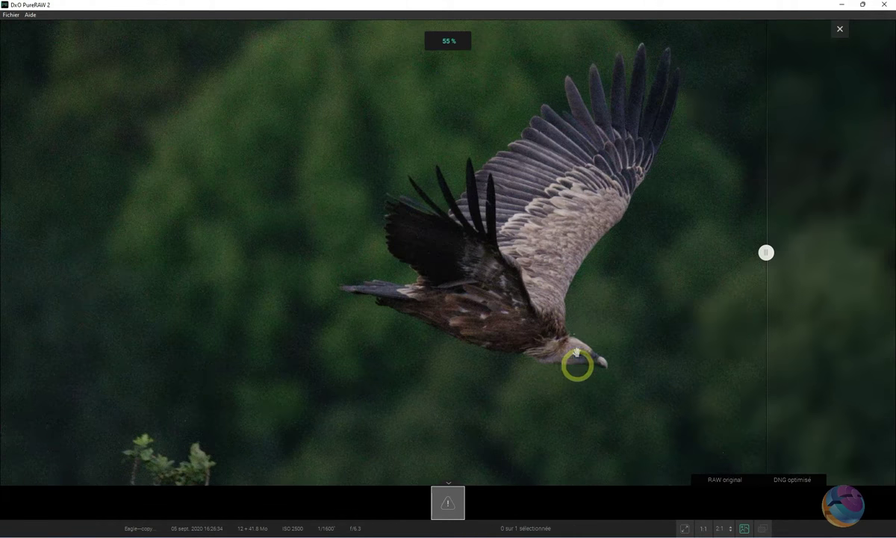
scroll(536, 314, up, 1)
scroll(473, 240, up, 2)
scroll(468, 275, up, 1)
scroll(468, 276, up, 1)
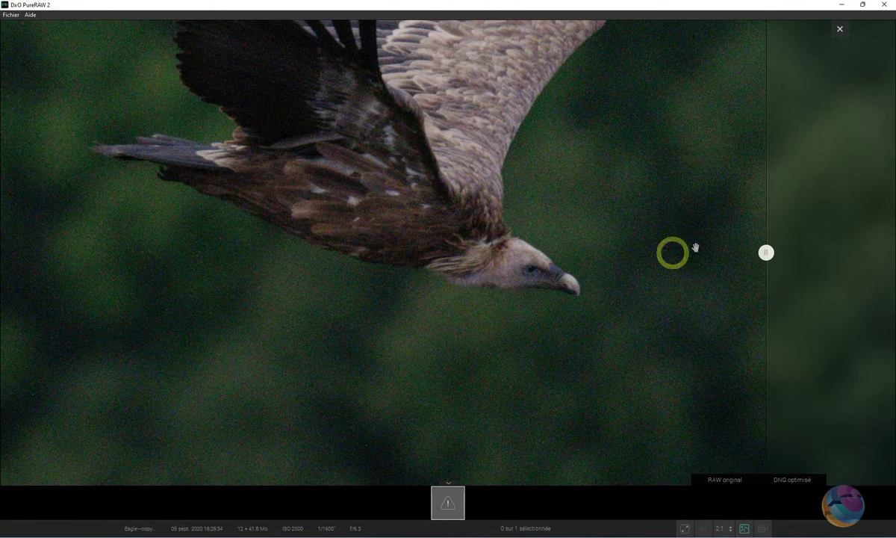
mouse_move(765, 253)
mouse_down()
mouse_move(630, 299)
mouse_move(286, 304)
mouse_move(637, 306)
mouse_move(322, 314)
mouse_move(386, 322)
mouse_up()
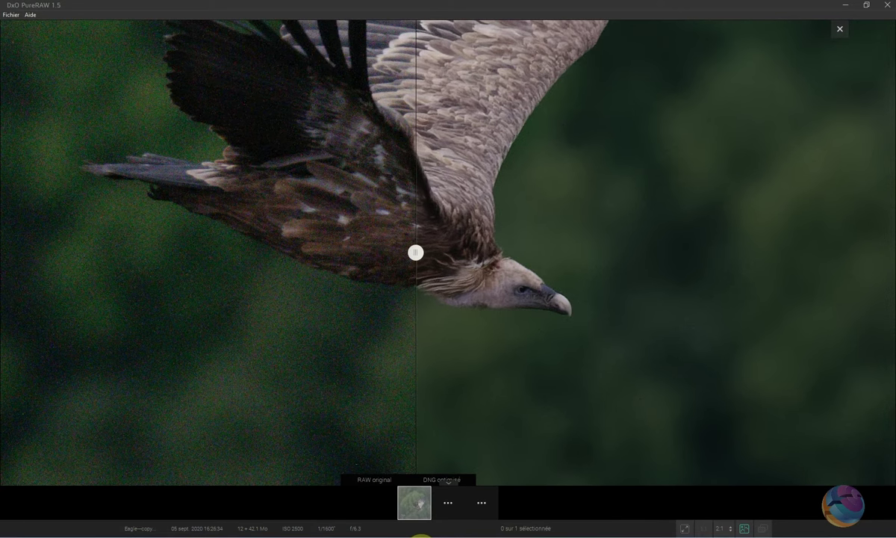
drag(438, 291, 470, 263)
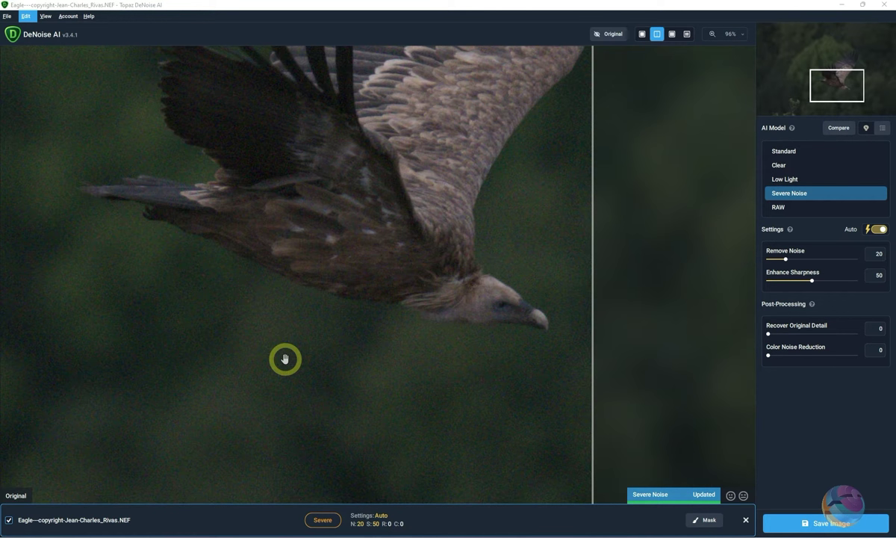
- Compare the eagle's head in original and Severe Noise output, zooming from 96% to 115%
drag(398, 292, 382, 278)
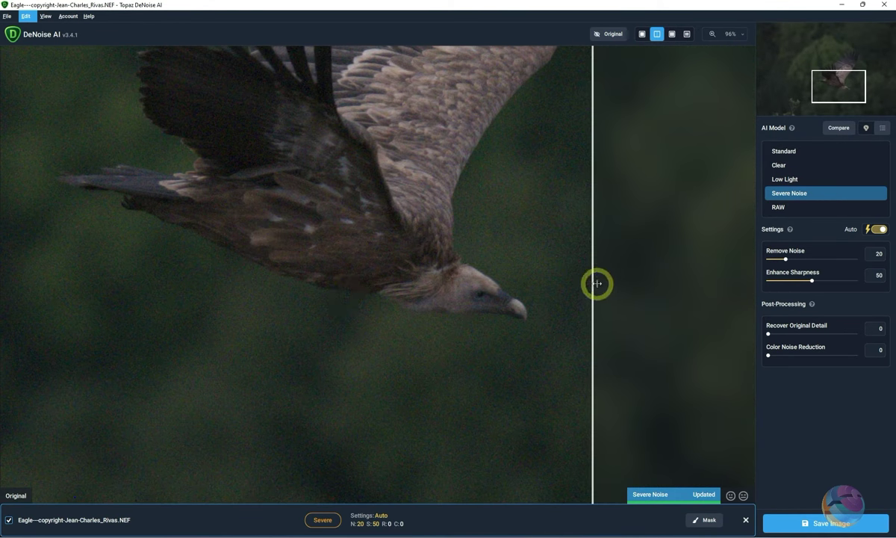
mouse_move(595, 288)
mouse_down()
mouse_move(300, 295)
mouse_move(400, 296)
mouse_up()
scroll(484, 299, up, 1)
scroll(486, 314, up, 1)
scroll(487, 325, up, 1)
scroll(487, 325, up, 1)
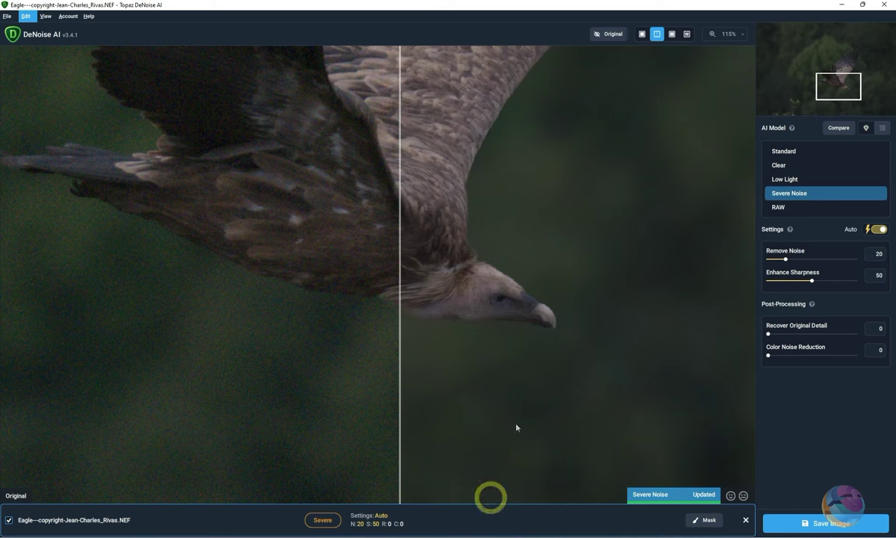
drag(508, 369, 540, 334)
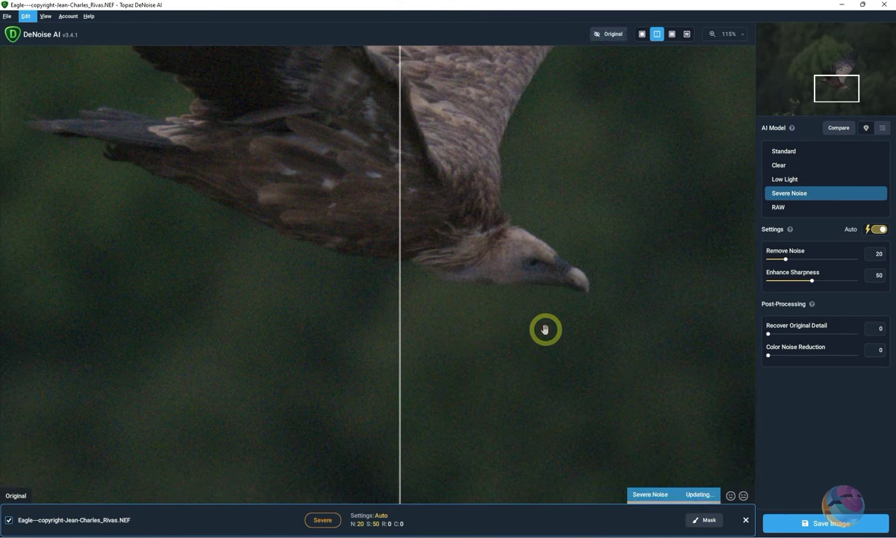
click(472, 370)
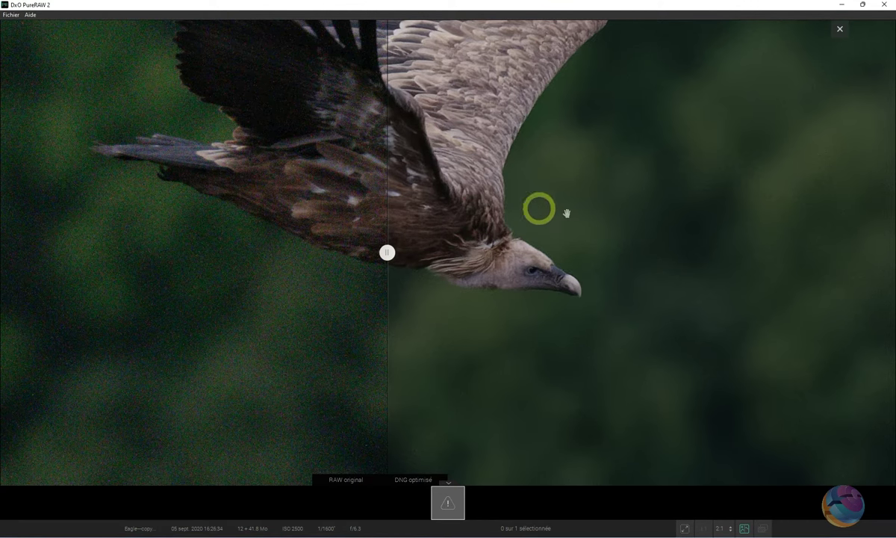
mouse_move(388, 258)
mouse_down()
mouse_move(607, 264)
mouse_move(353, 258)
mouse_up()
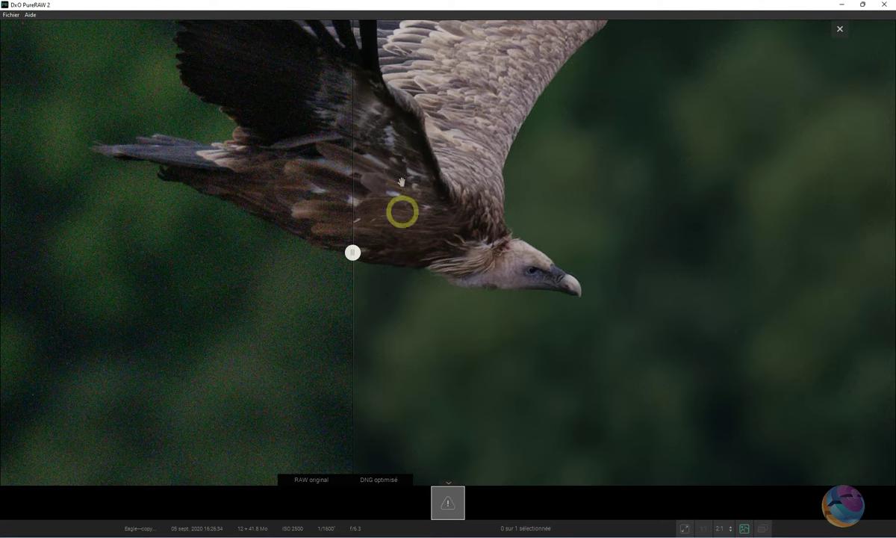
scroll(490, 275, up, 2)
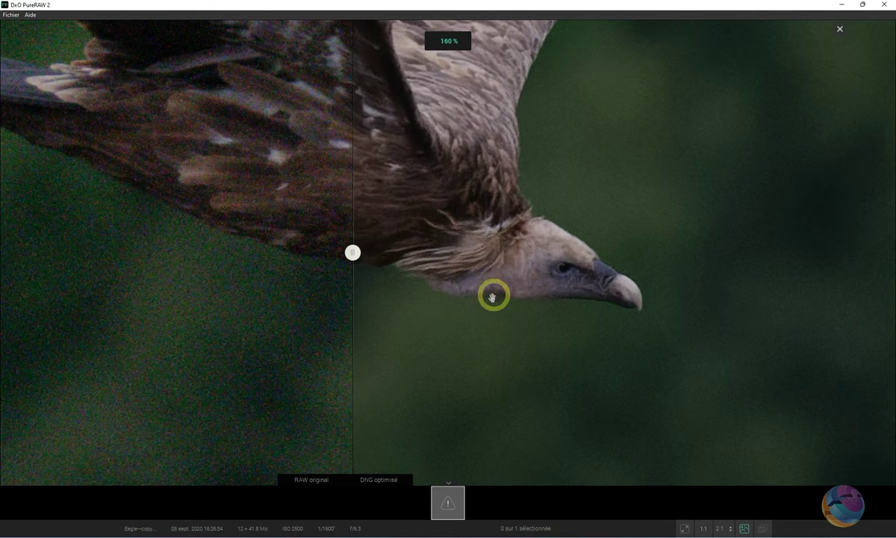
scroll(445, 309, down, 1)
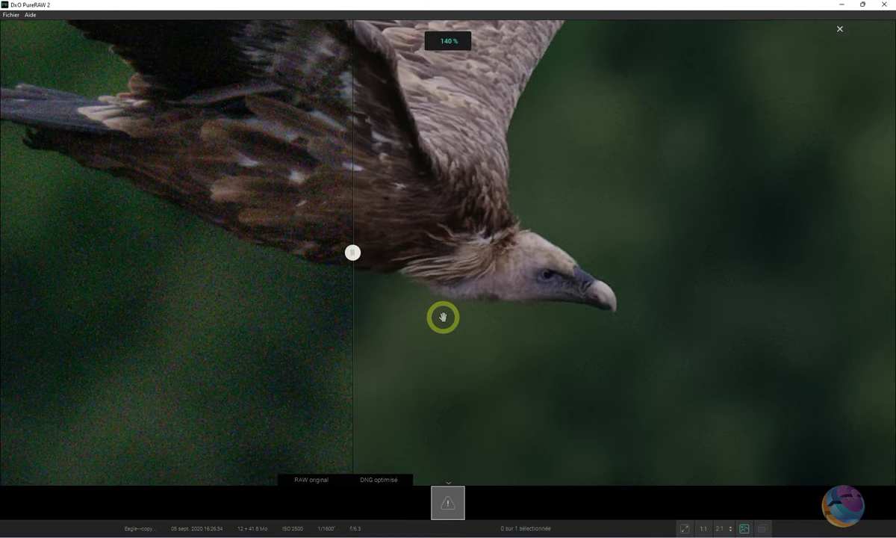
scroll(443, 318, down, 2)
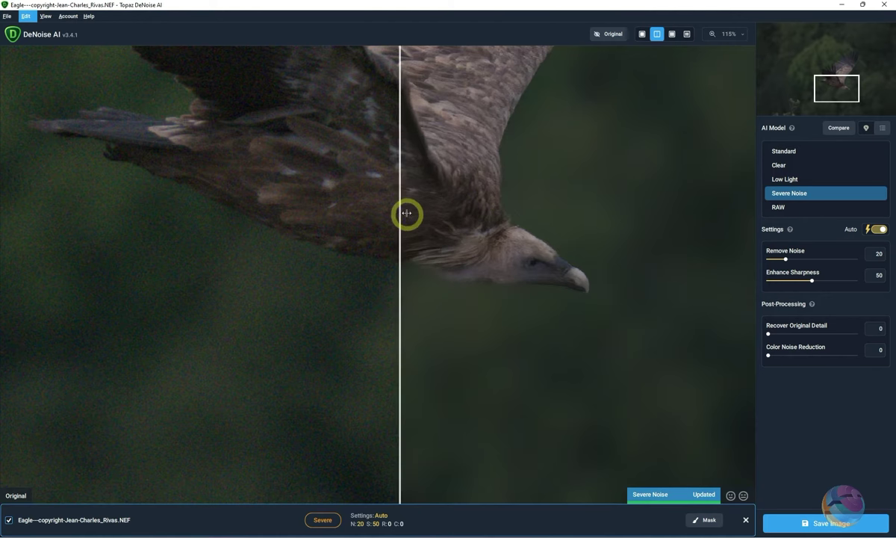
- Compare original and denoised halves across the eagle's wing, then switch to the RAW AI model
mouse_move(402, 212)
mouse_down()
mouse_move(268, 244)
mouse_move(460, 260)
mouse_move(242, 255)
mouse_move(456, 264)
mouse_move(333, 260)
mouse_move(346, 263)
mouse_up()
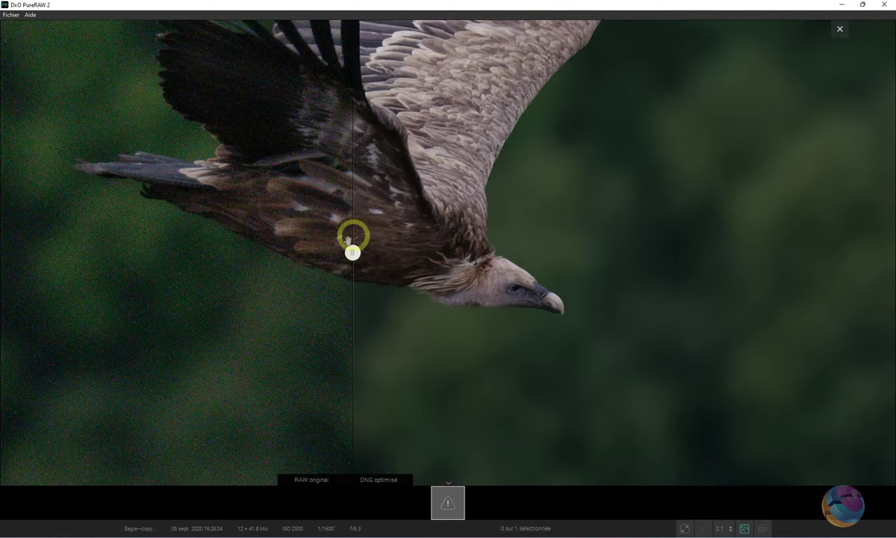
drag(351, 254, 291, 267)
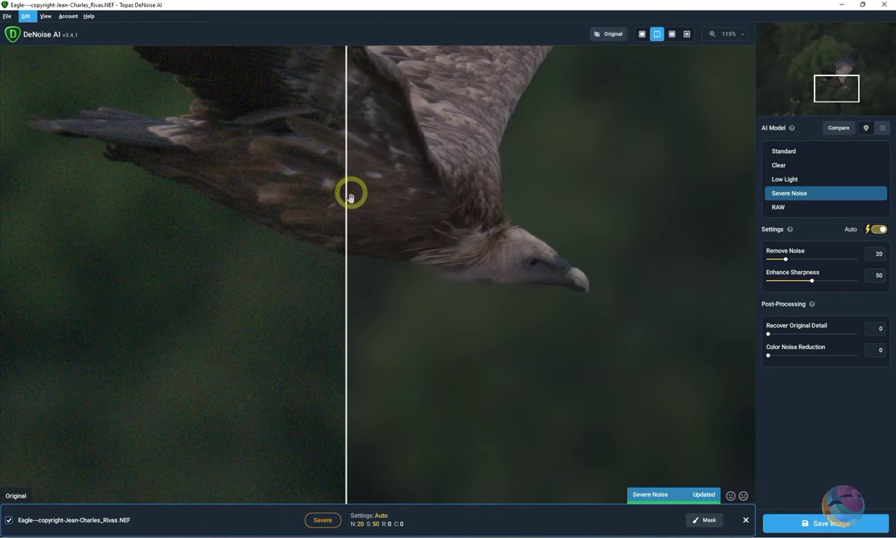
drag(347, 201, 324, 196)
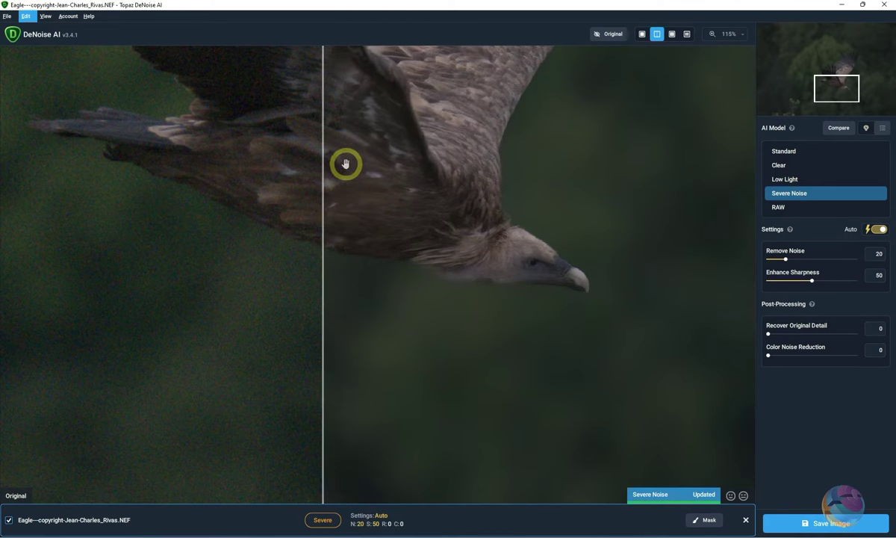
click(780, 208)
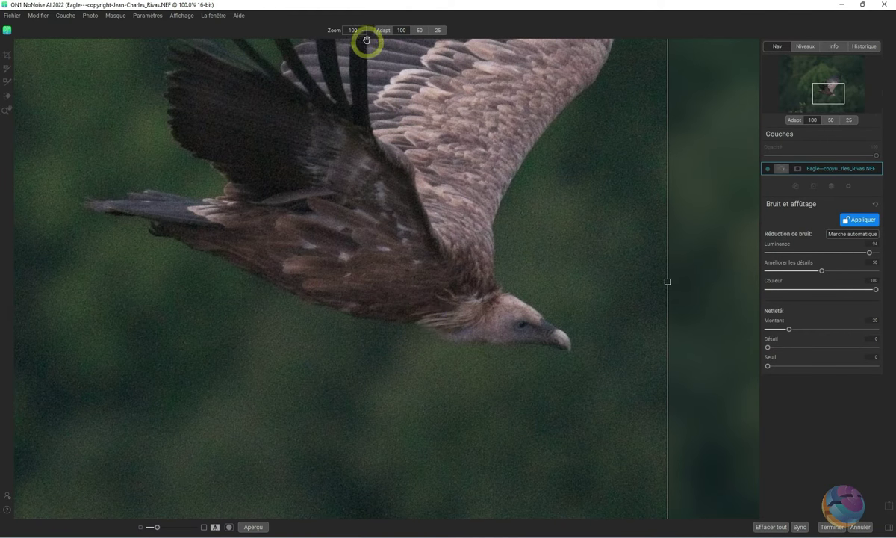
- Compare before/after across the eagle's body, then pan so the upper wing fills the split view
drag(463, 274, 444, 248)
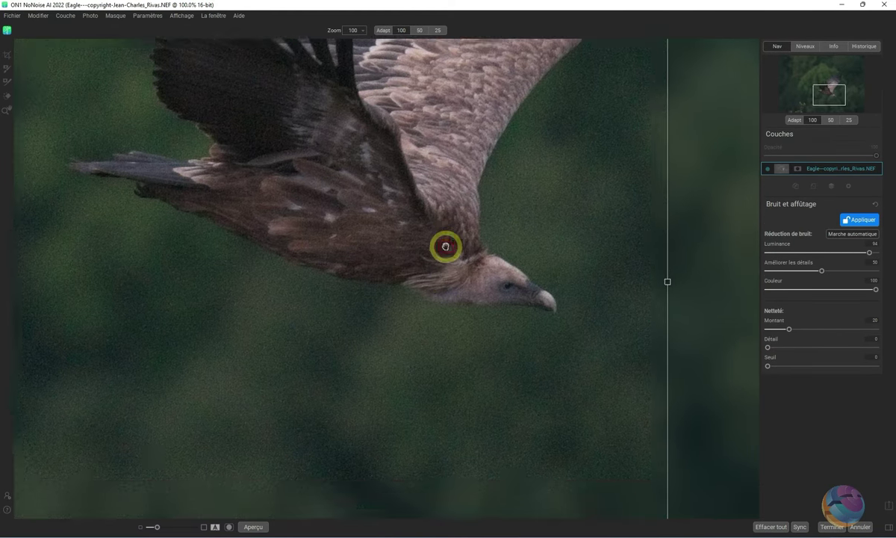
mouse_move(668, 283)
mouse_down()
mouse_move(330, 295)
mouse_move(474, 282)
mouse_move(619, 315)
mouse_move(330, 310)
mouse_move(674, 332)
mouse_move(355, 326)
mouse_up()
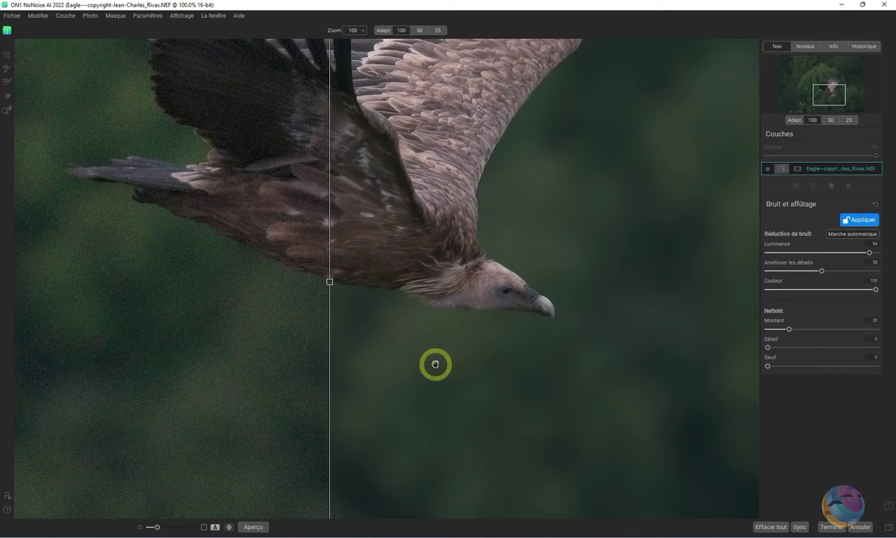
mouse_move(330, 277)
mouse_down()
mouse_move(55, 317)
mouse_move(86, 304)
mouse_move(498, 336)
mouse_move(45, 338)
mouse_up()
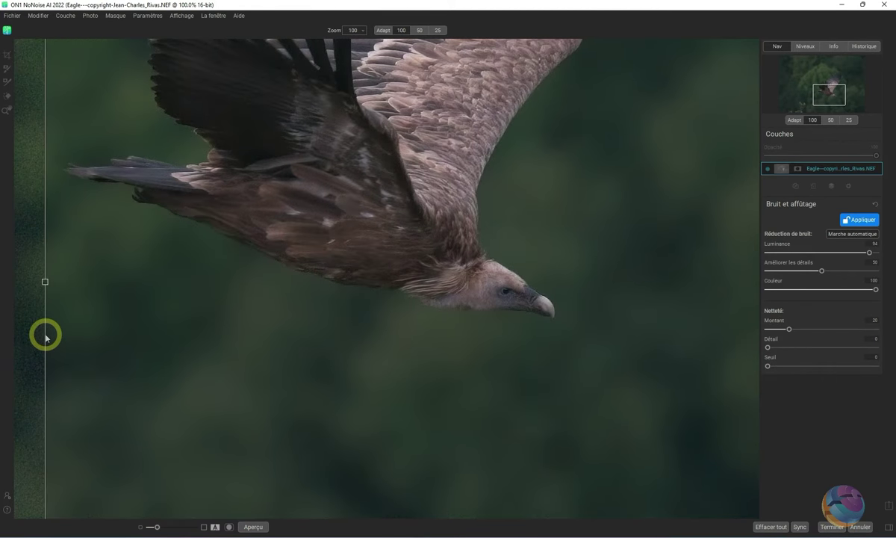
drag(377, 218, 362, 433)
drag(418, 383, 397, 432)
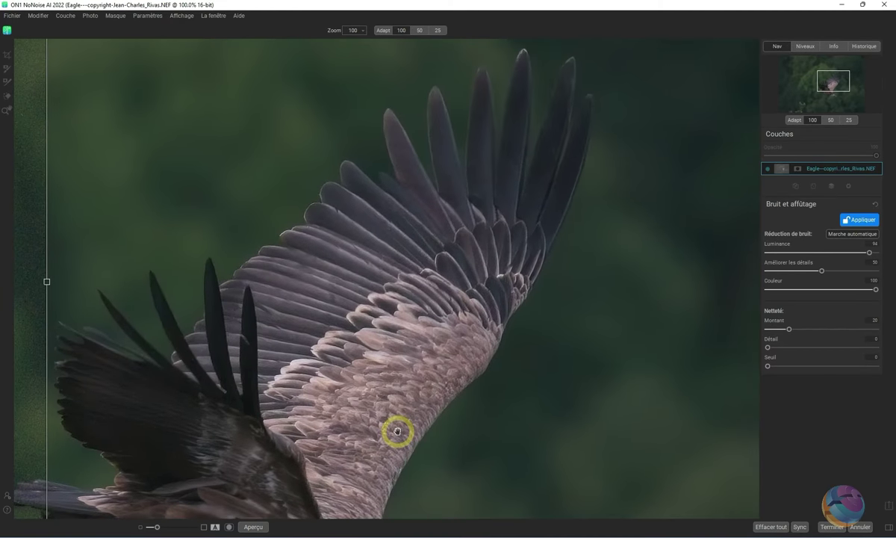
mouse_move(47, 282)
mouse_down()
mouse_move(656, 320)
mouse_move(262, 320)
mouse_up()
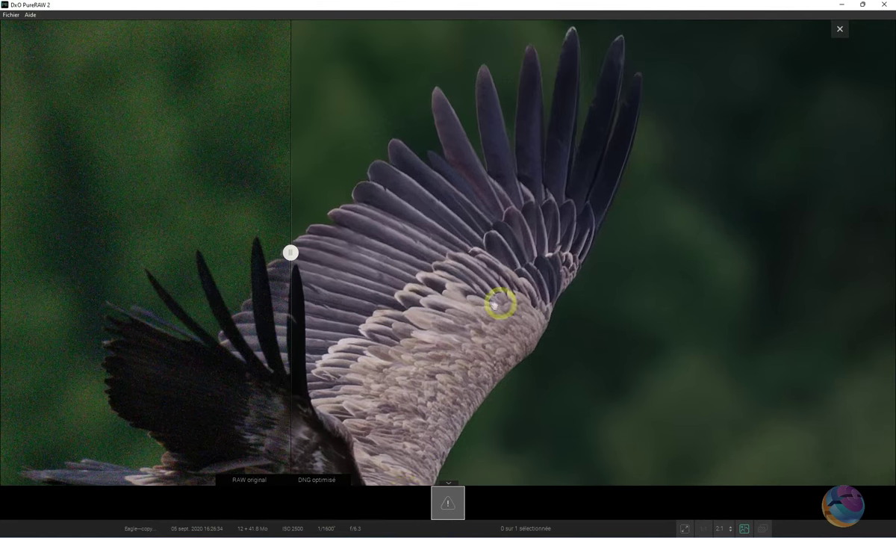
- Pan across the eagle's wing and slide the RAW/DNG split over the feathers
drag(499, 302, 424, 348)
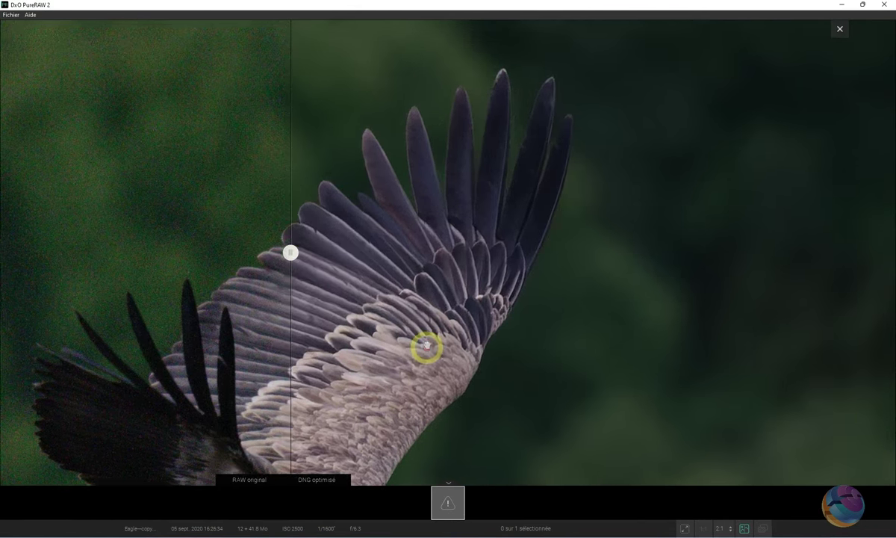
mouse_move(290, 253)
mouse_down()
mouse_move(674, 283)
mouse_move(304, 274)
mouse_move(331, 276)
mouse_up()
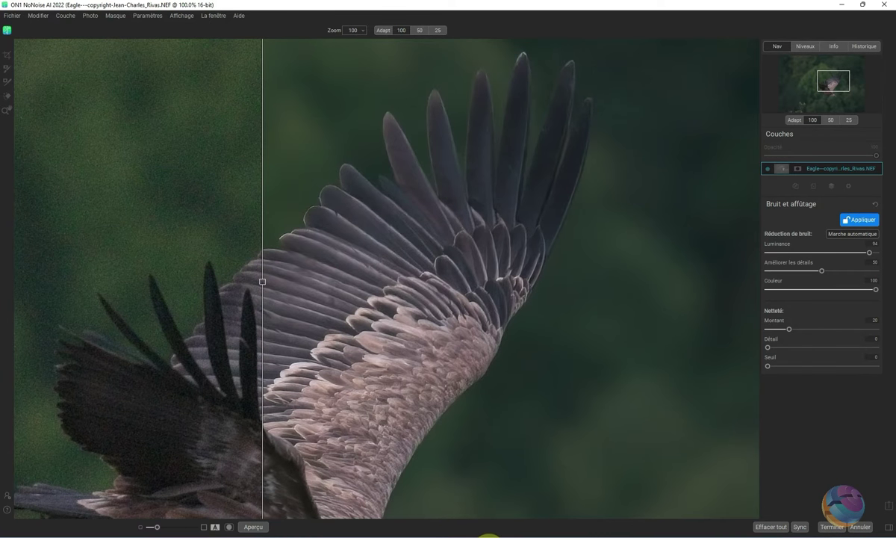
- Apply the Severe Noise model to the eagle and sweep the before/after split across the upper-wing feathers
click(420, 536)
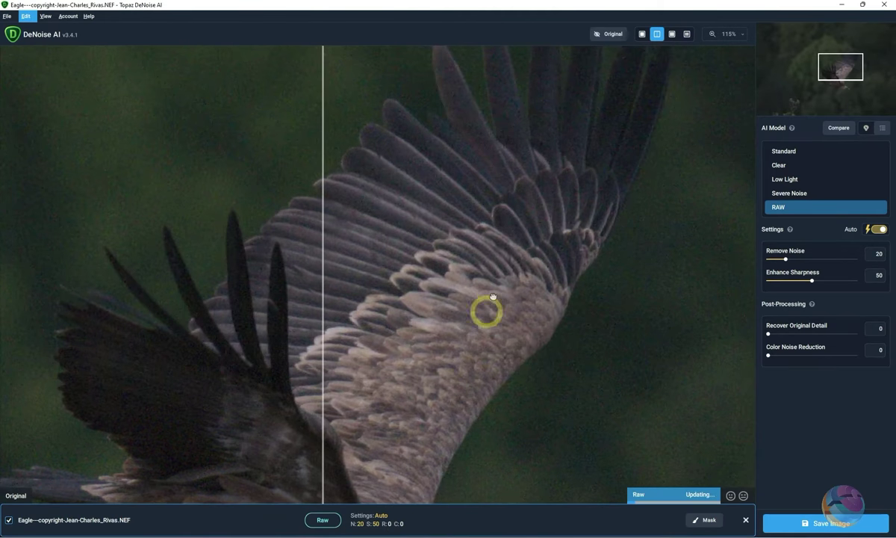
drag(490, 310, 400, 428)
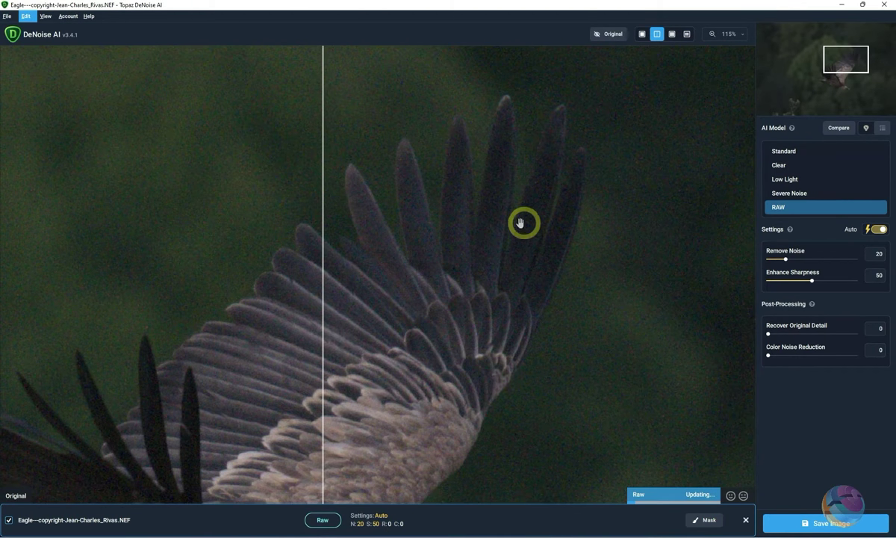
click(789, 192)
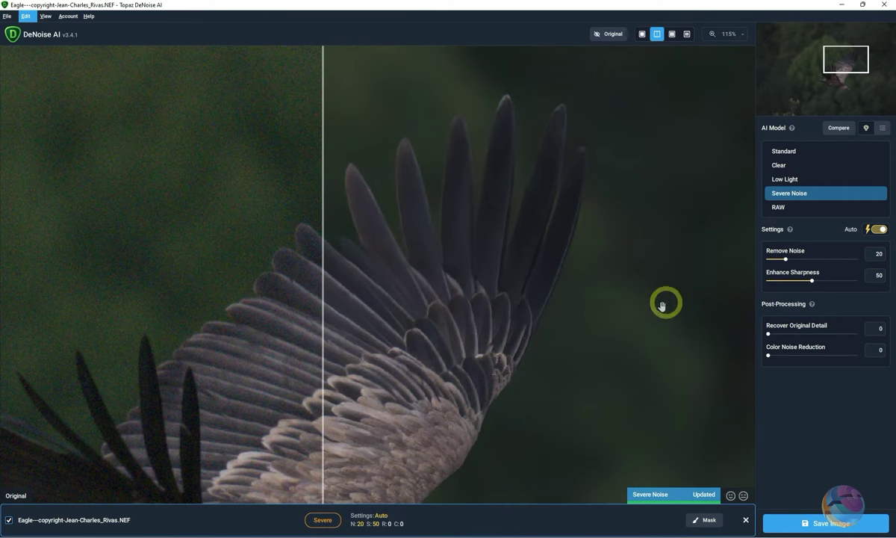
mouse_move(322, 317)
mouse_down()
mouse_move(314, 332)
mouse_move(584, 334)
mouse_move(293, 347)
mouse_up()
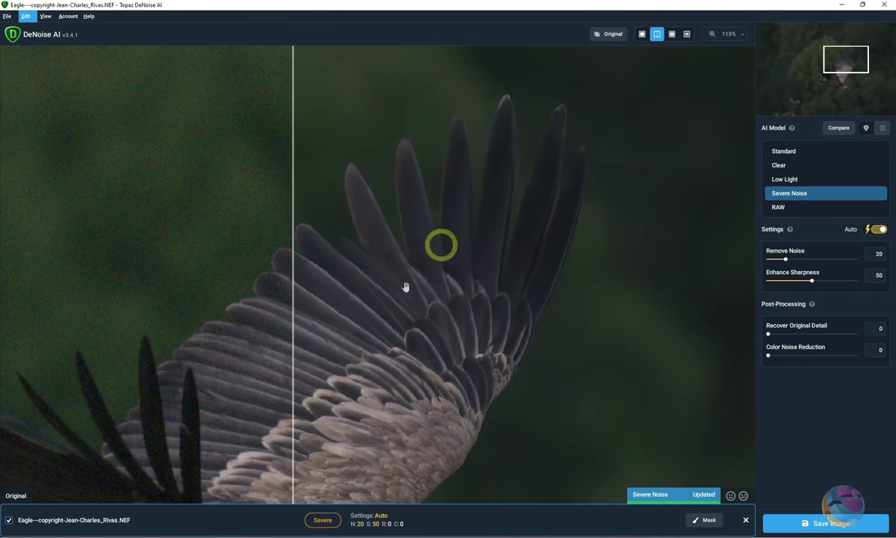
mouse_move(293, 319)
mouse_down()
mouse_move(624, 319)
mouse_move(330, 326)
mouse_up()
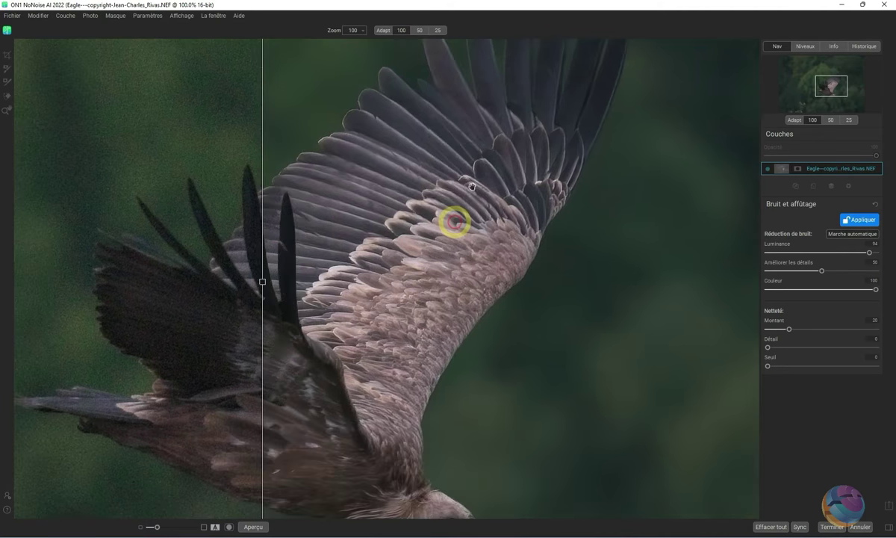
- Pan to the eagle's head and body, then cancel and confirm discarding the noise-reduction edit
drag(397, 375, 474, 192)
mouse_move(436, 302)
mouse_down()
mouse_move(451, 242)
mouse_move(429, 321)
mouse_up()
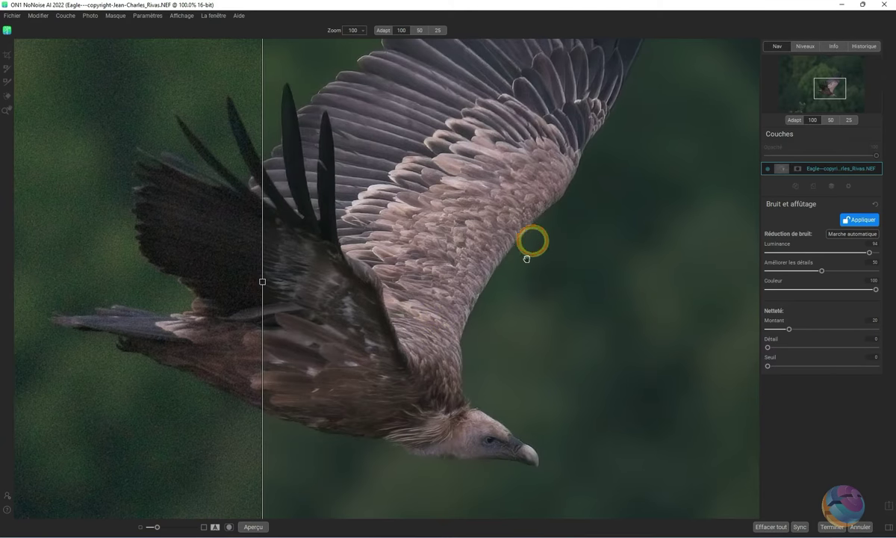
drag(528, 252, 522, 271)
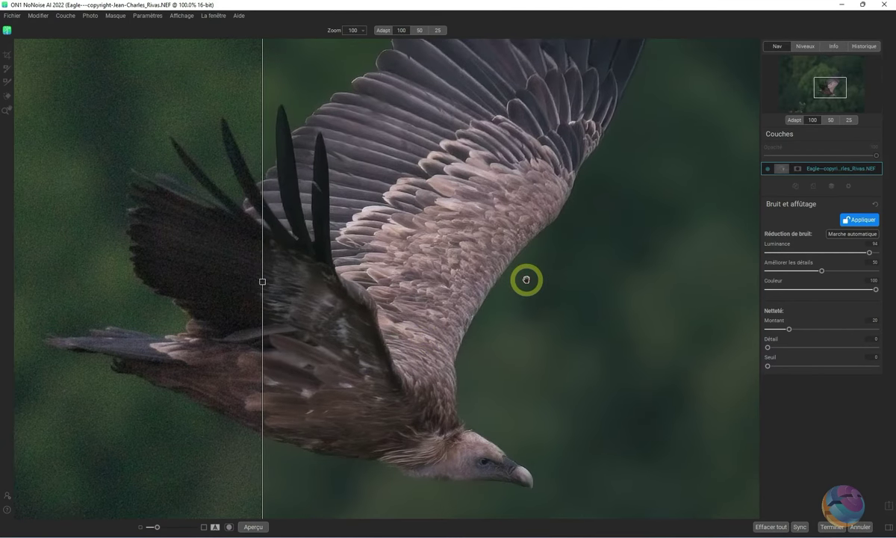
click(859, 527)
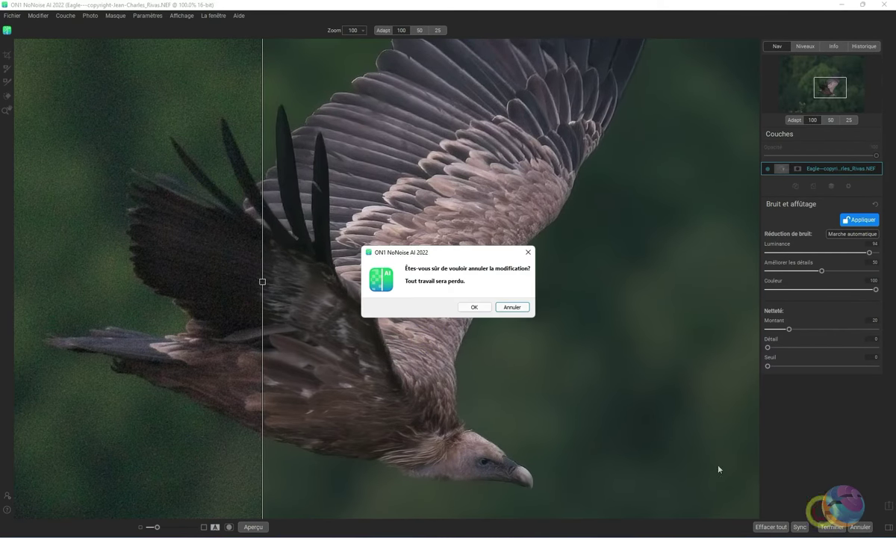
click(473, 305)
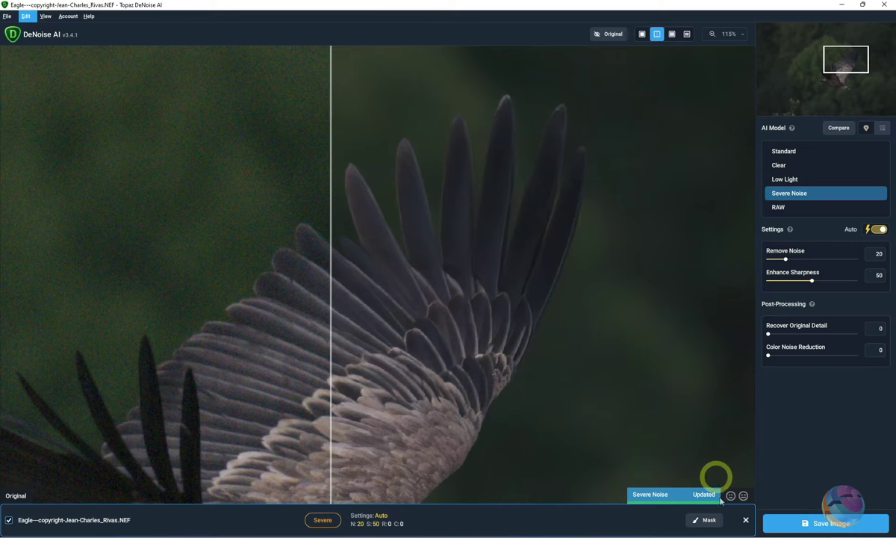
- Close the eagle photo in DeNoise AI without saving
click(745, 520)
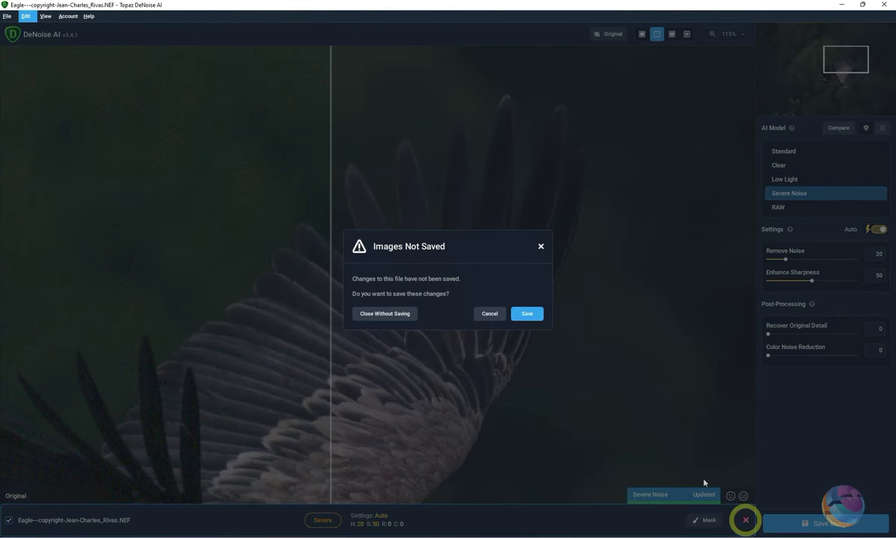
click(384, 314)
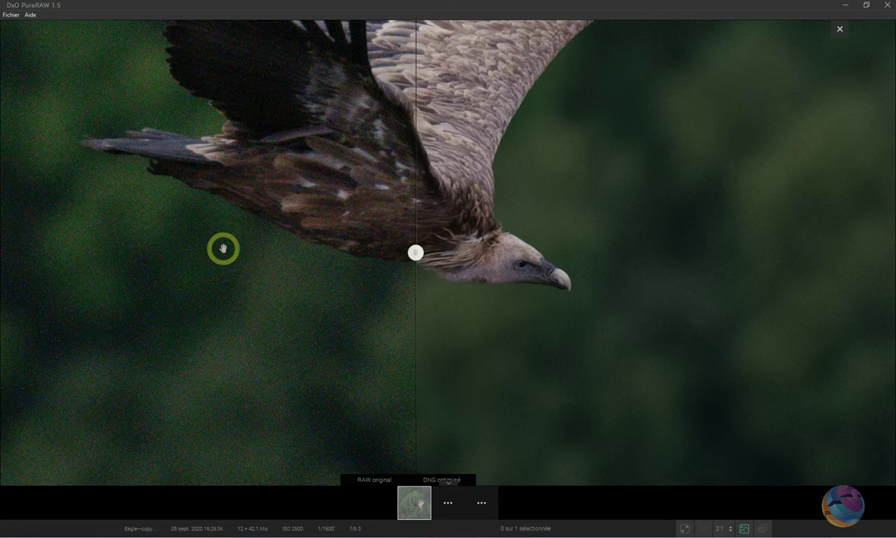
mouse_move(50, 144)
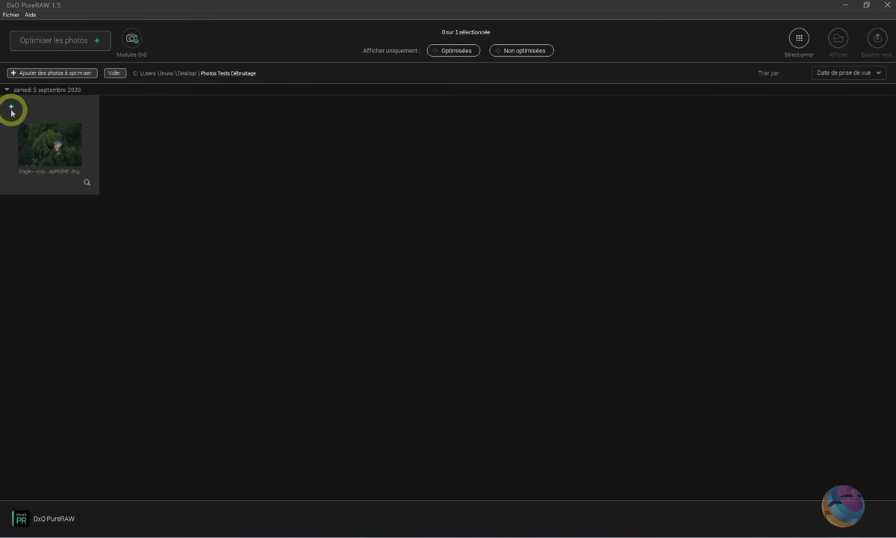
click(53, 107)
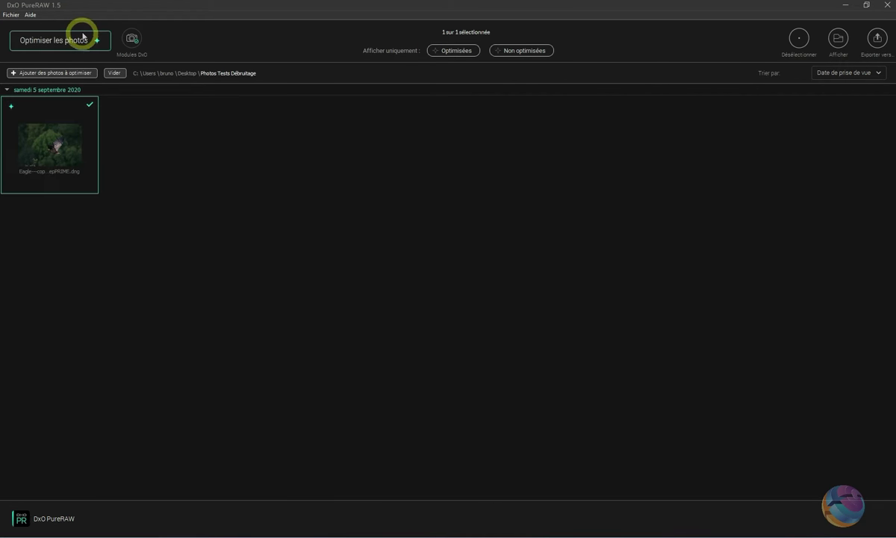
click(90, 105)
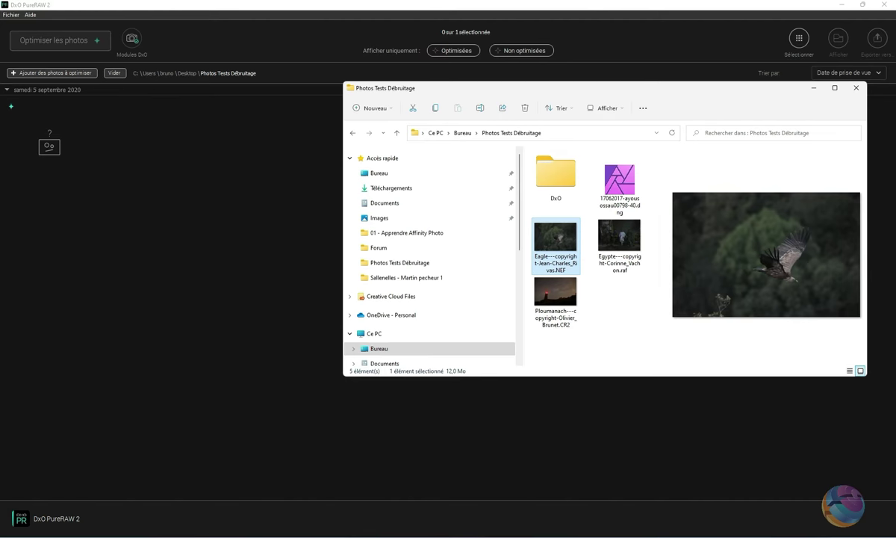
- Add the June 2017 night-sky DNG and start its DeepPRIME optimisation
drag(622, 188, 129, 257)
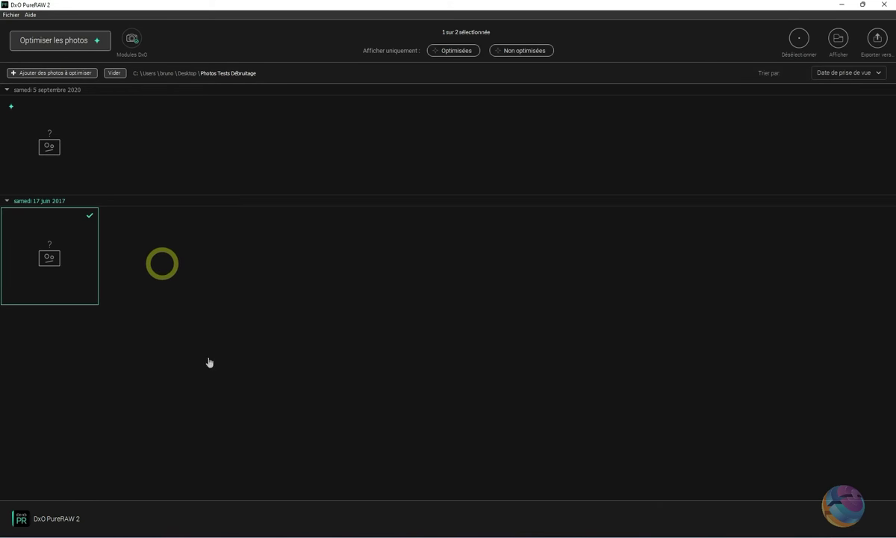
click(88, 42)
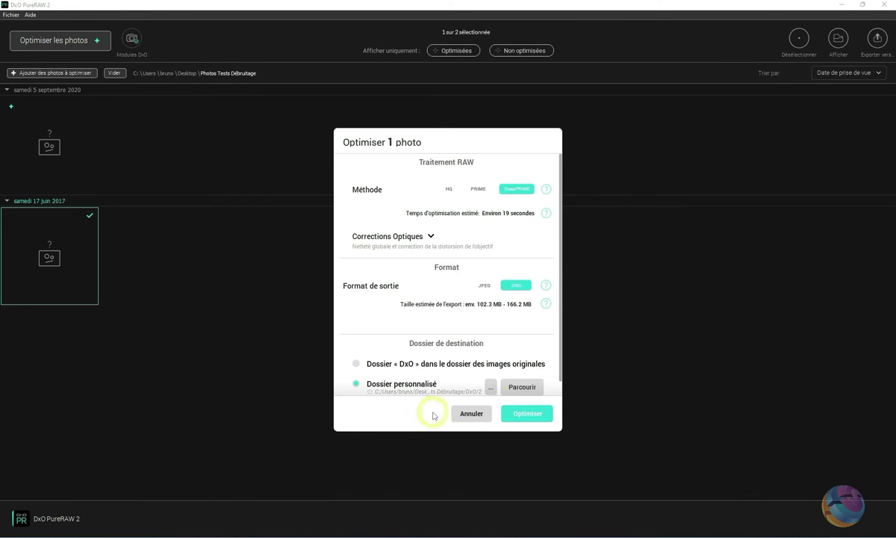
click(524, 413)
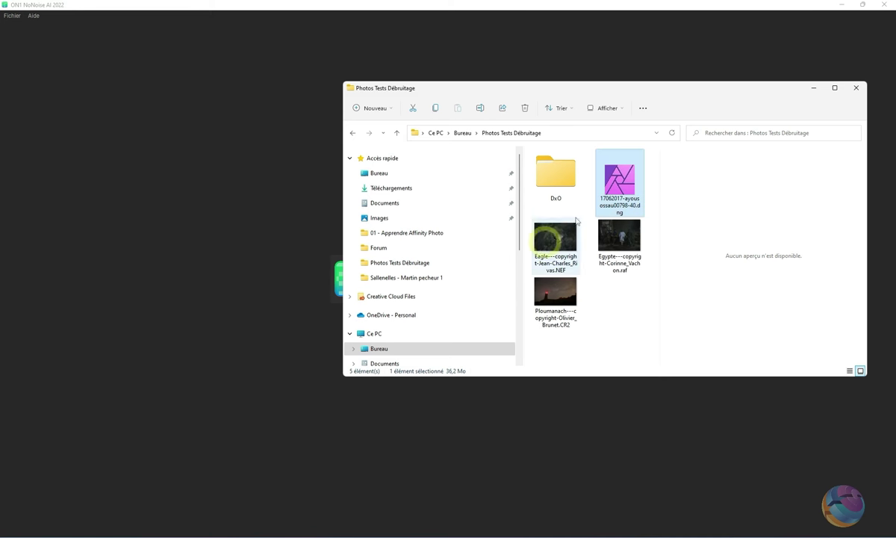
- Drag 17062017-ayous ossau00798-40.dng from Explorer into ON1 NoNoise AI
drag(631, 179, 180, 216)
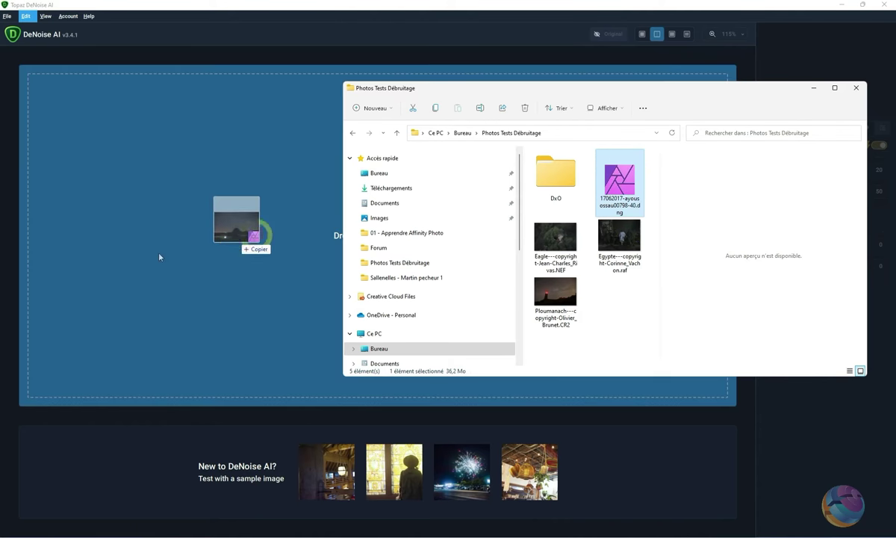
- Load the night-sky DNG into DeNoise AI and slide the before/after split right
drag(620, 180, 158, 254)
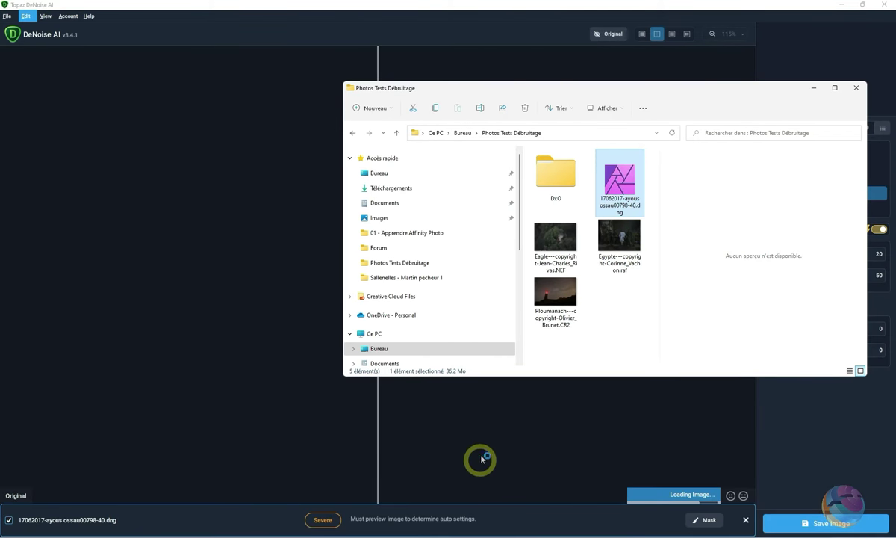
click(813, 90)
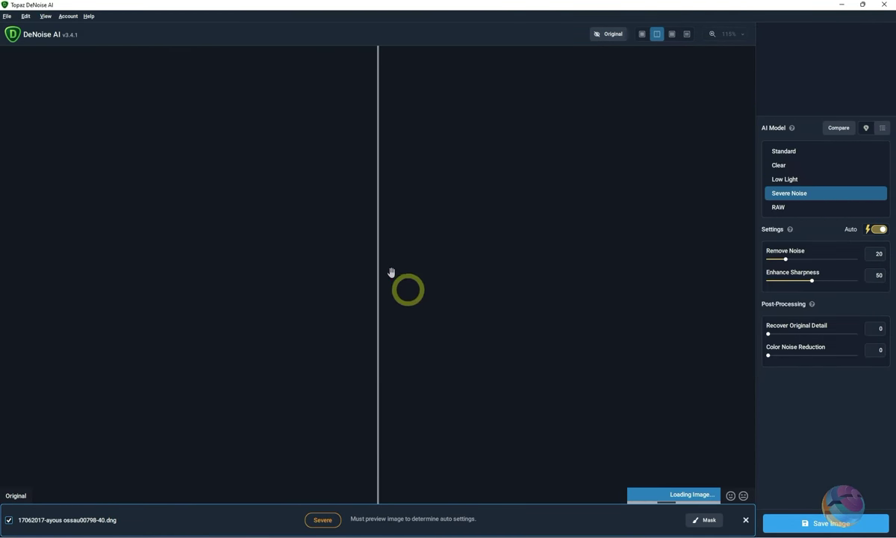
drag(377, 259, 675, 269)
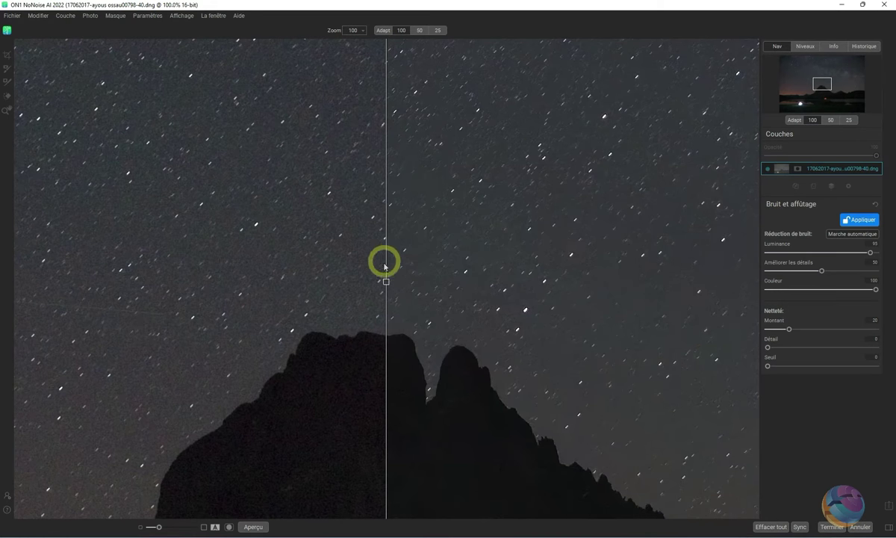
- Slide the split right and zoom to 50 to frame the mountain, lake and lit campsite
drag(388, 285, 686, 305)
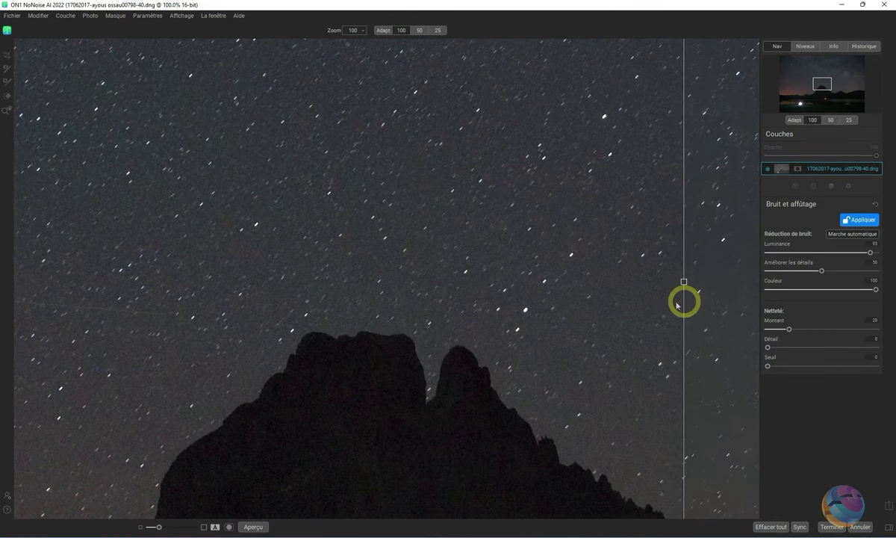
drag(409, 409, 384, 165)
drag(481, 415, 400, 202)
mouse_move(455, 448)
mouse_down()
mouse_move(466, 342)
mouse_move(434, 198)
mouse_up()
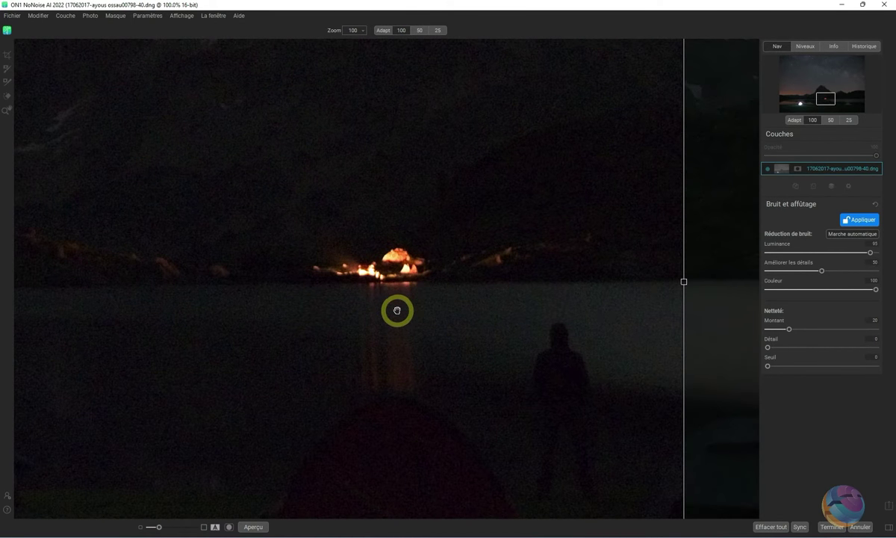
click(419, 30)
drag(389, 236, 392, 404)
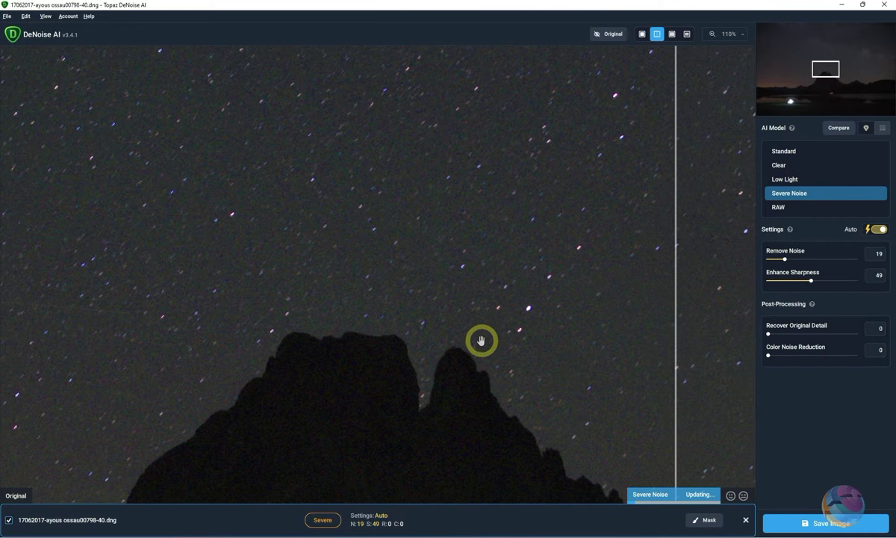
scroll(480, 343, down, 3)
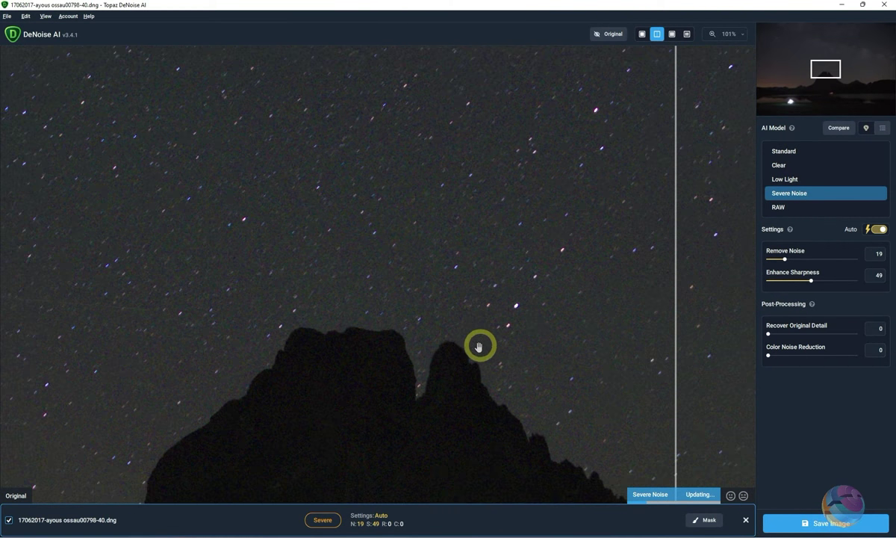
- Zoom out and pan the DeNoise preview to frame the mountain peak and campsite glow
mouse_move(477, 359)
mouse_down()
mouse_move(462, 296)
mouse_move(470, 208)
mouse_up()
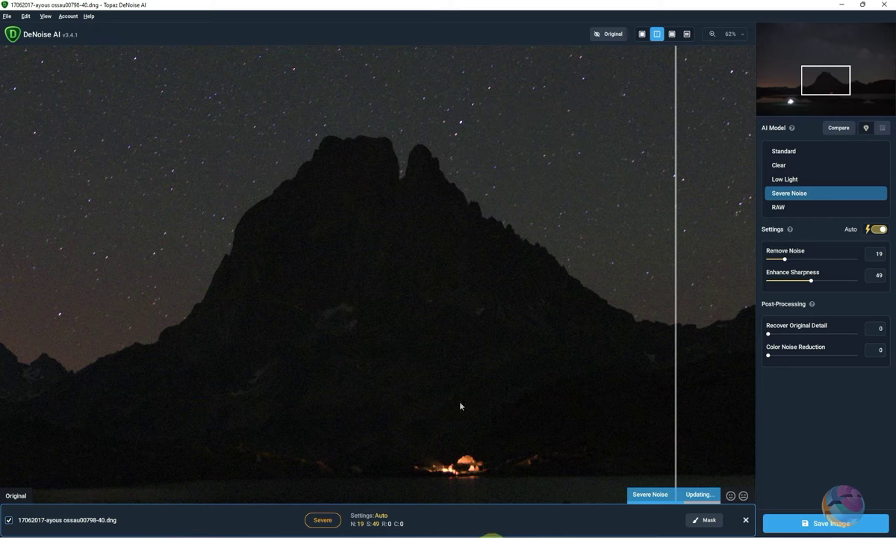
scroll(451, 356, down, 1)
mouse_move(451, 355)
mouse_down()
mouse_move(426, 283)
mouse_move(413, 319)
mouse_up()
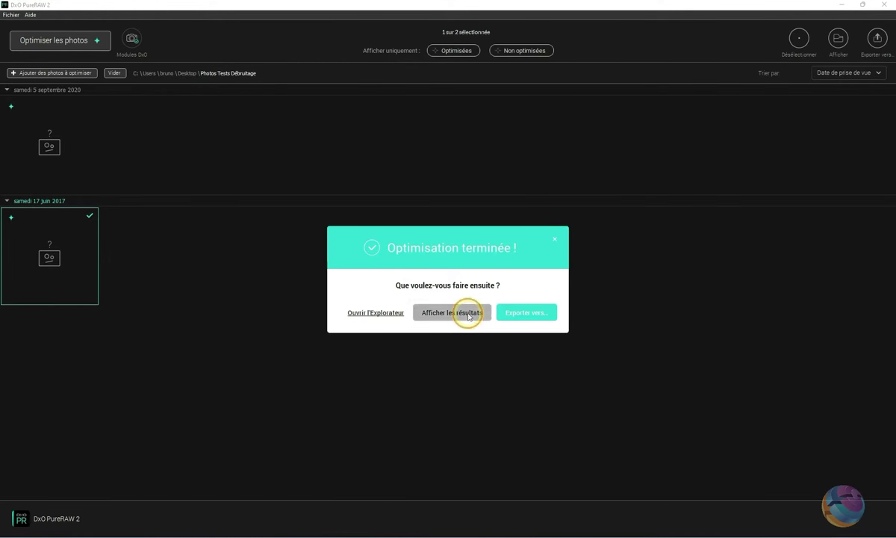
- Review the night photo's optimisation result in PureRAW 1.5, then close that version
click(469, 317)
drag(454, 257, 794, 252)
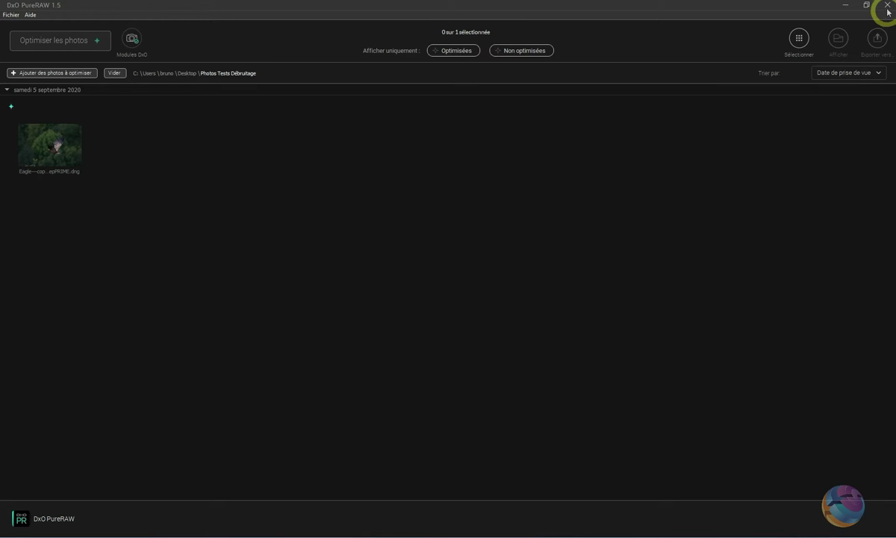
click(888, 6)
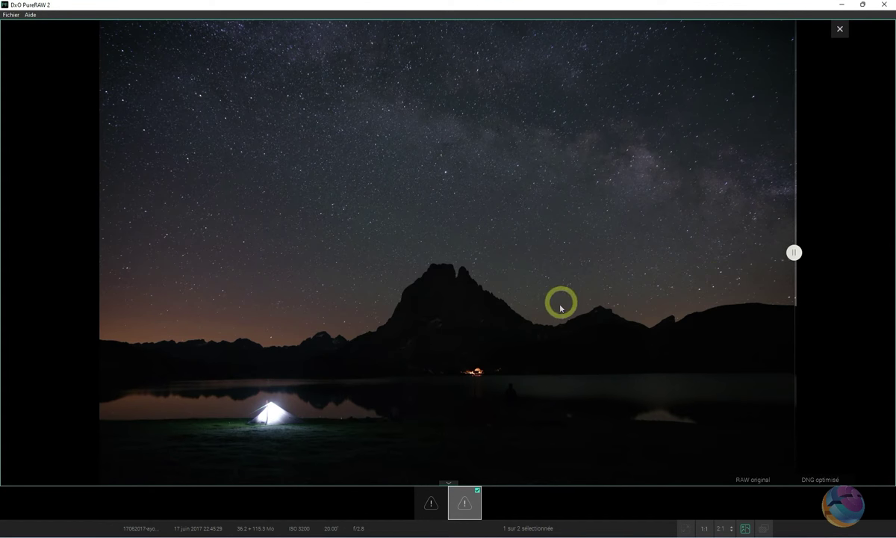
- Zoom the PureRAW 2 comparison to 50% and pan to the lake and campfire
scroll(514, 338, up, 1)
scroll(513, 337, up, 1)
scroll(514, 336, up, 1)
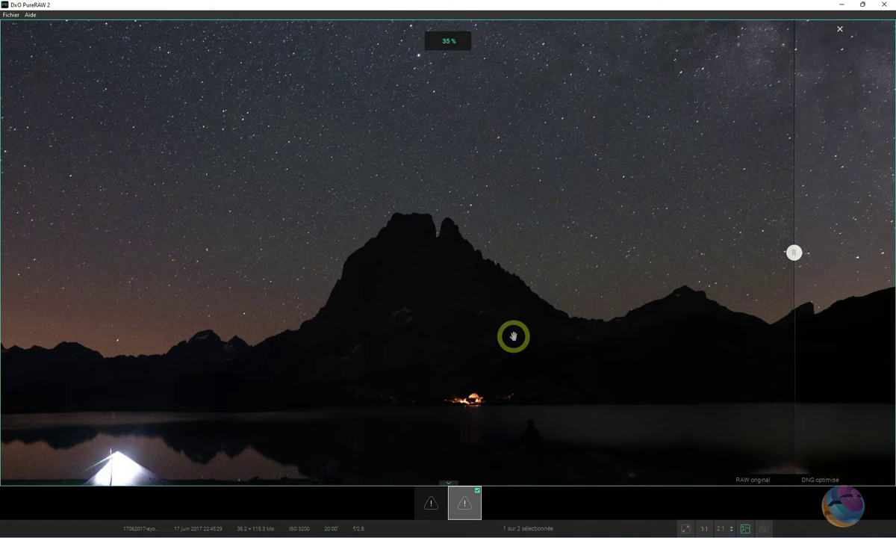
scroll(514, 337, up, 1)
scroll(514, 337, up, 1)
scroll(514, 337, up, 1)
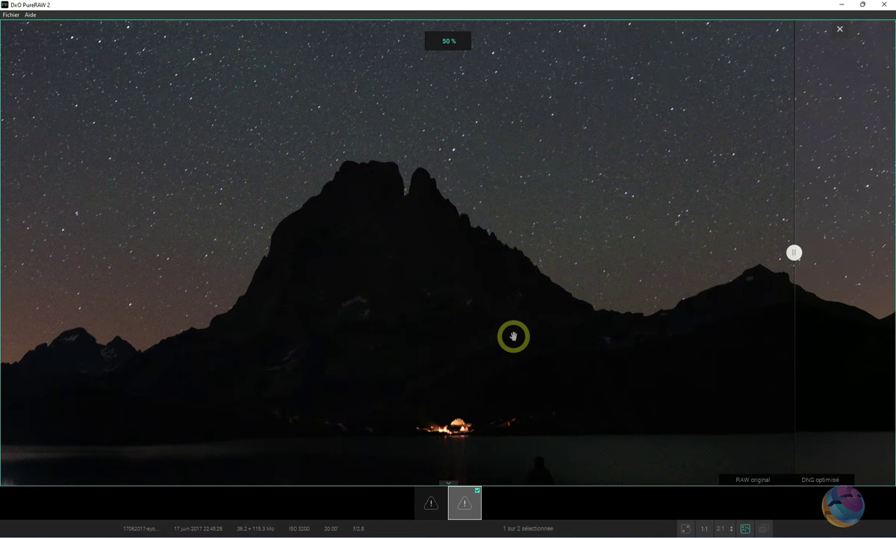
mouse_move(519, 404)
mouse_down()
mouse_move(494, 263)
mouse_move(490, 343)
mouse_up()
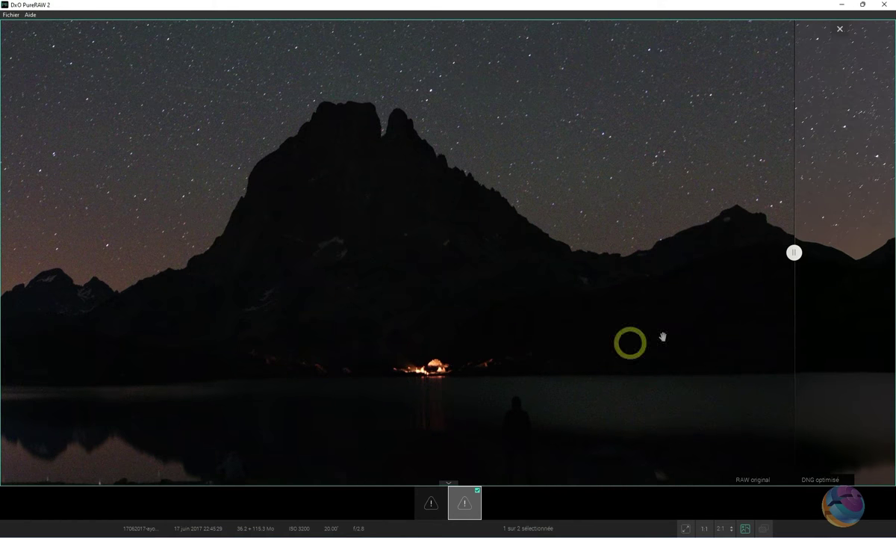
- Sweep the RAW/DNG split across the mountain, campfire, lake and lit tent
mouse_move(793, 254)
mouse_down()
mouse_move(682, 274)
mouse_move(364, 302)
mouse_move(574, 306)
mouse_move(488, 306)
mouse_move(452, 329)
mouse_up()
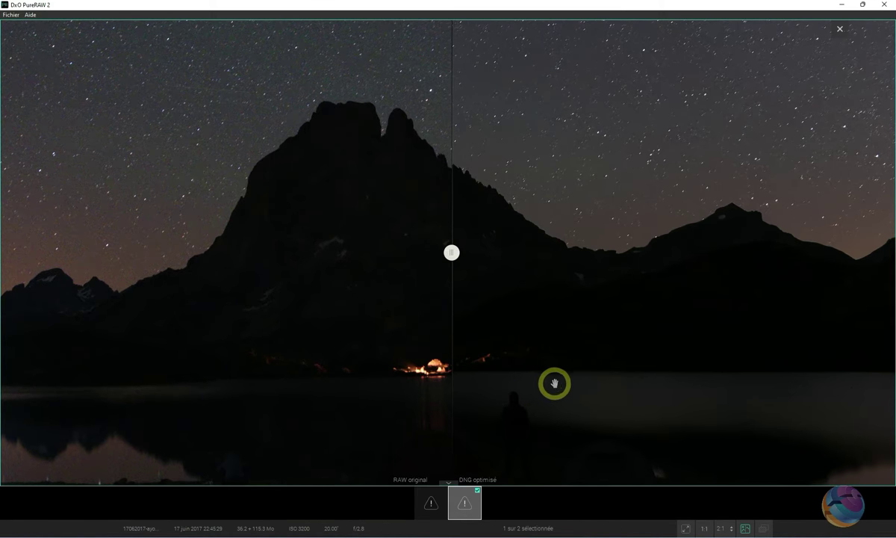
drag(554, 383, 552, 290)
mouse_move(452, 254)
mouse_down()
mouse_move(583, 258)
mouse_move(454, 266)
mouse_move(533, 272)
mouse_move(460, 274)
mouse_move(595, 278)
mouse_move(440, 280)
mouse_move(610, 279)
mouse_move(392, 282)
mouse_move(622, 292)
mouse_move(412, 300)
mouse_move(422, 276)
mouse_move(448, 258)
mouse_move(486, 262)
mouse_move(374, 268)
mouse_move(498, 278)
mouse_move(428, 270)
mouse_move(448, 278)
mouse_move(457, 90)
mouse_up()
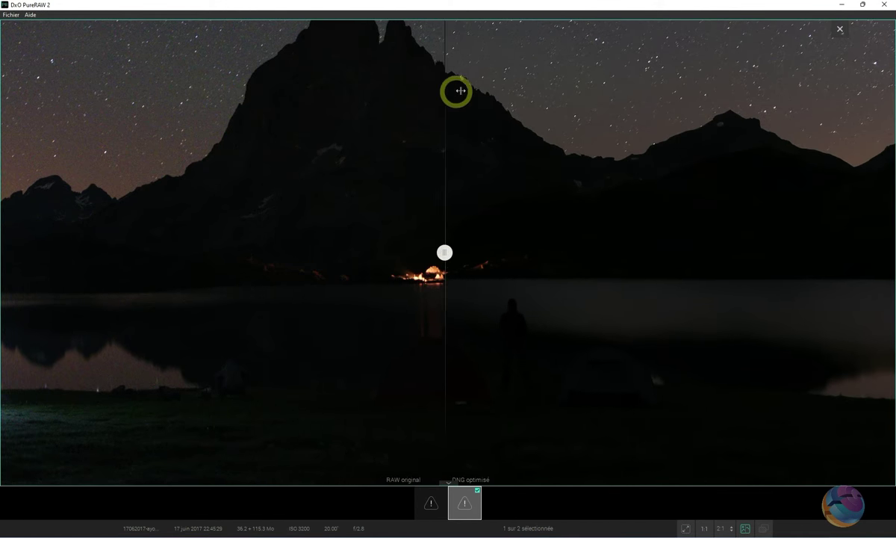
drag(445, 253, 496, 253)
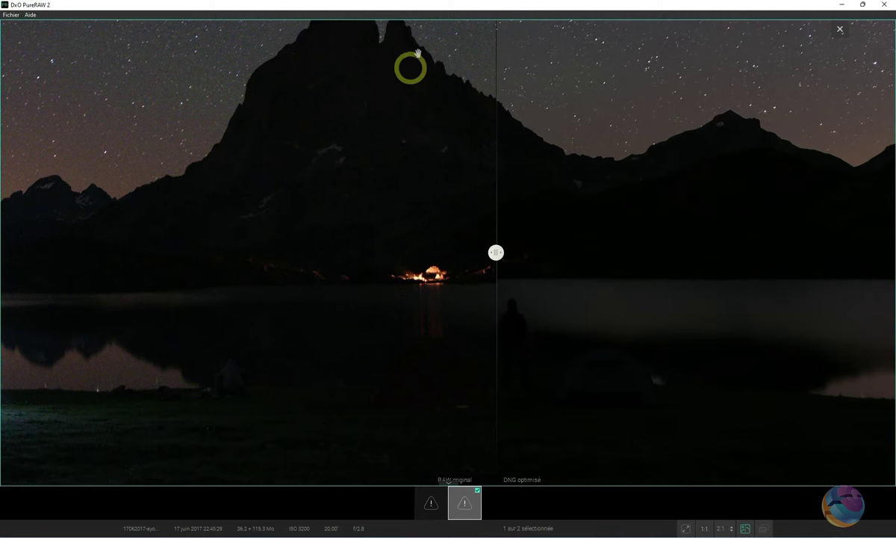
mouse_move(496, 254)
mouse_down()
mouse_move(378, 254)
mouse_move(472, 252)
mouse_up()
drag(234, 282, 631, 261)
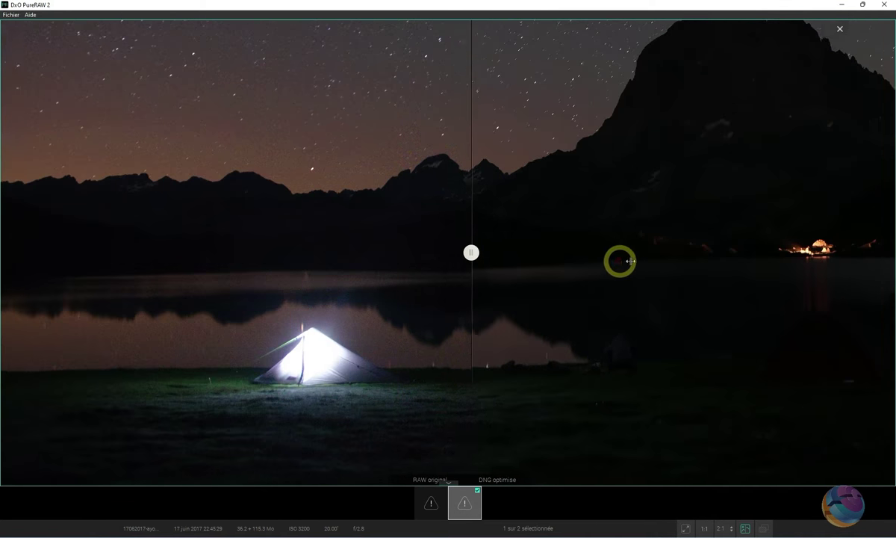
mouse_move(471, 254)
mouse_down()
mouse_move(235, 286)
mouse_move(371, 290)
mouse_move(186, 316)
mouse_move(408, 324)
mouse_move(202, 342)
mouse_move(472, 340)
mouse_move(263, 347)
mouse_up()
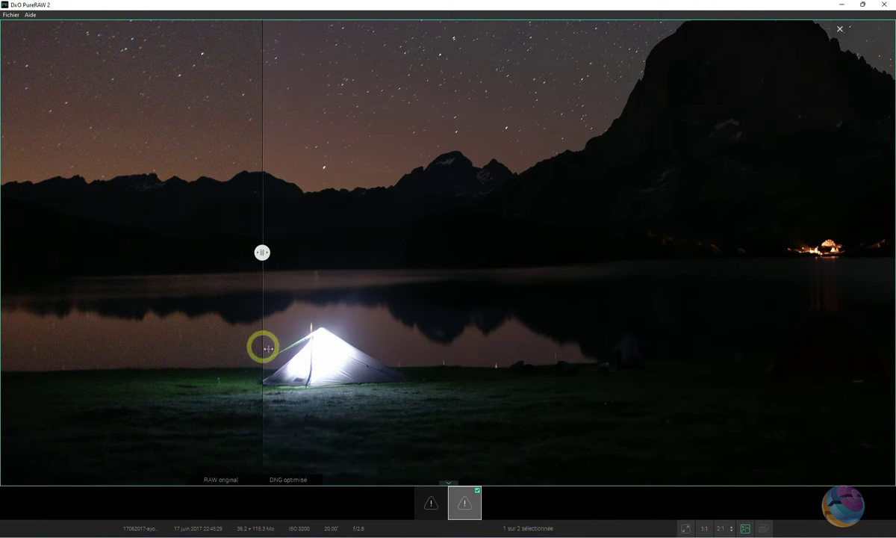
mouse_move(257, 263)
mouse_down()
mouse_move(491, 282)
mouse_move(185, 291)
mouse_move(383, 298)
mouse_move(331, 299)
mouse_up()
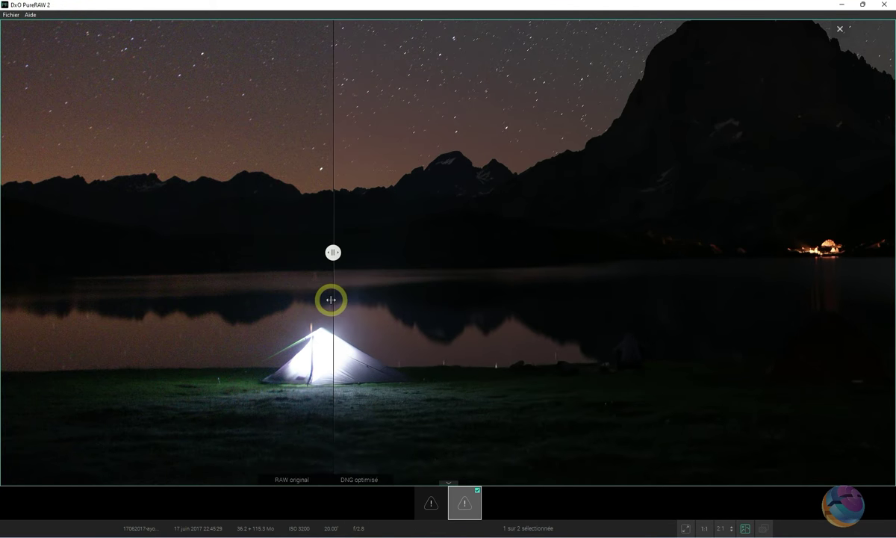
- Zoom in further and compare star detail and sky noise between RAW and DNG
click(643, 157)
mouse_move(327, 425)
mouse_down()
mouse_move(460, 362)
mouse_move(290, 411)
mouse_move(485, 344)
mouse_move(428, 191)
mouse_up()
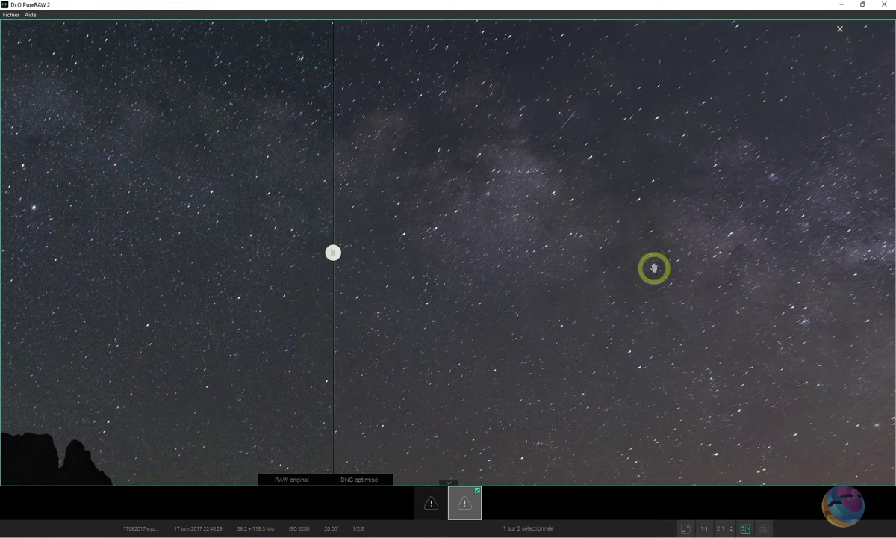
mouse_move(333, 254)
mouse_down()
mouse_move(706, 274)
mouse_move(404, 280)
mouse_move(723, 290)
mouse_move(404, 300)
mouse_up()
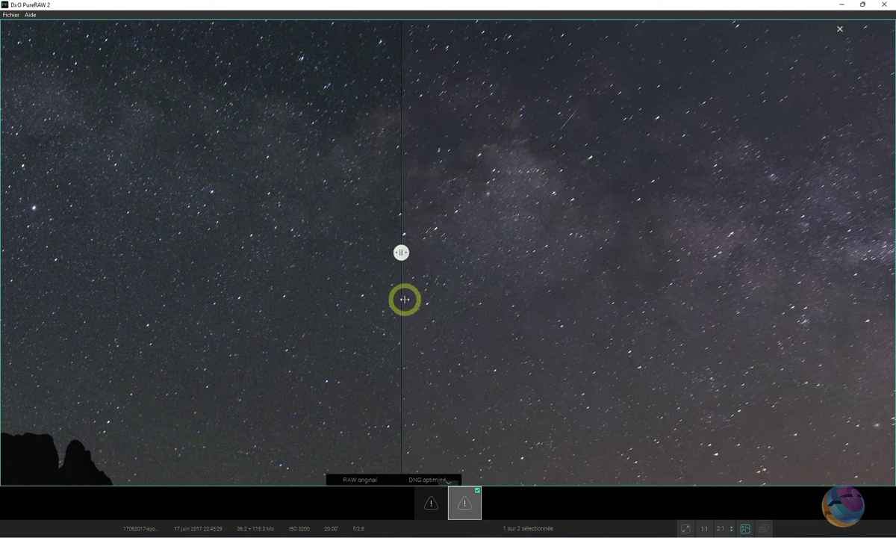
mouse_move(592, 398)
mouse_down()
mouse_move(629, 252)
mouse_move(695, 206)
mouse_move(637, 246)
mouse_move(705, 299)
mouse_up()
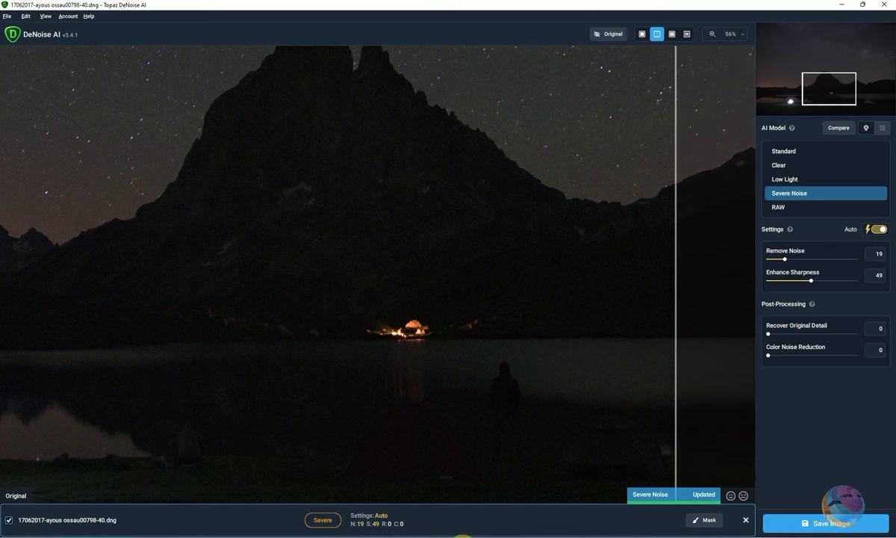
mouse_move(557, 318)
mouse_down()
mouse_move(644, 253)
mouse_move(460, 283)
mouse_move(569, 286)
mouse_move(448, 299)
mouse_move(643, 303)
mouse_move(352, 308)
mouse_move(581, 314)
mouse_move(354, 321)
mouse_move(614, 316)
mouse_move(420, 334)
mouse_move(489, 338)
mouse_move(500, 112)
mouse_up()
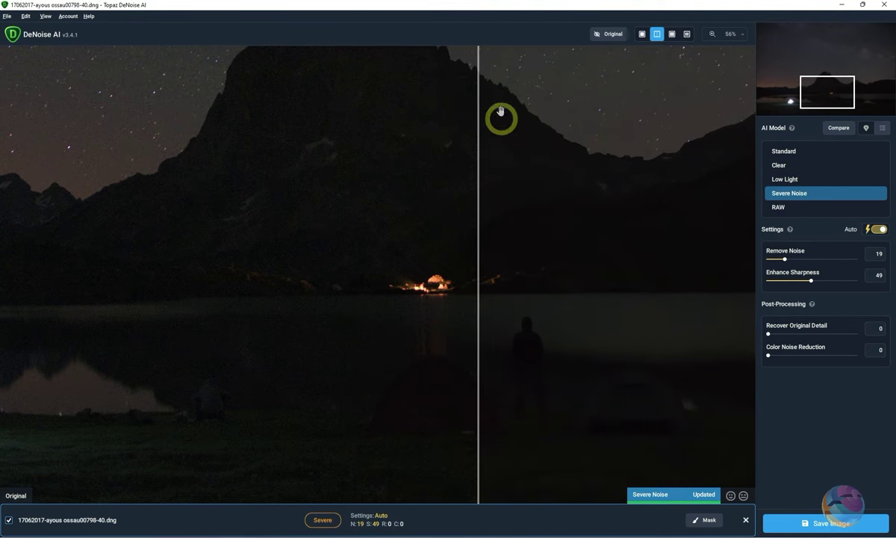
drag(323, 347, 618, 326)
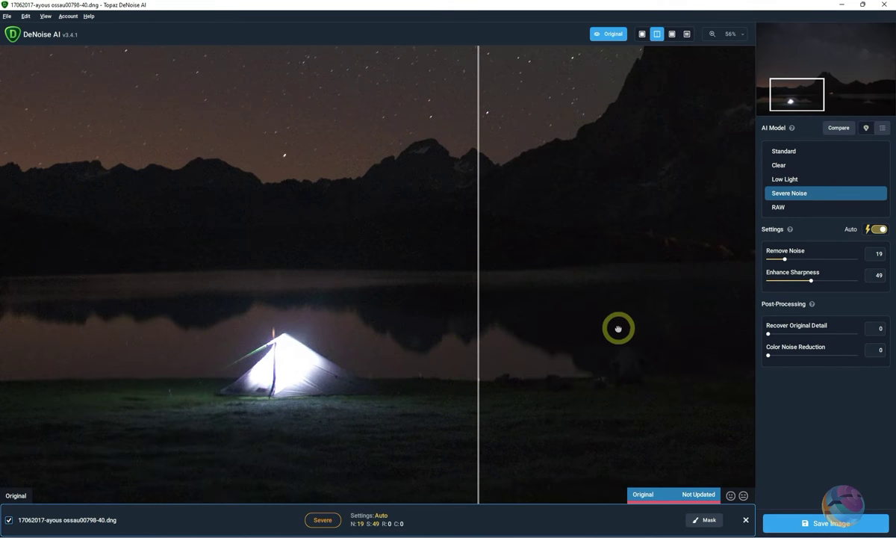
mouse_move(478, 321)
mouse_down()
mouse_move(176, 362)
mouse_move(402, 358)
mouse_move(173, 381)
mouse_move(374, 374)
mouse_move(192, 386)
mouse_up()
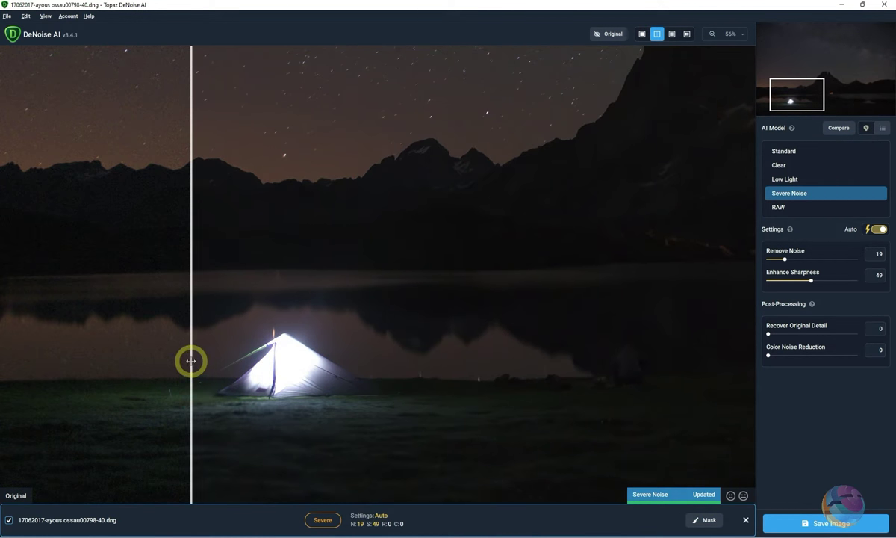
drag(622, 198, 314, 481)
mouse_move(648, 268)
mouse_down()
mouse_move(332, 458)
mouse_move(422, 360)
mouse_move(451, 371)
mouse_up()
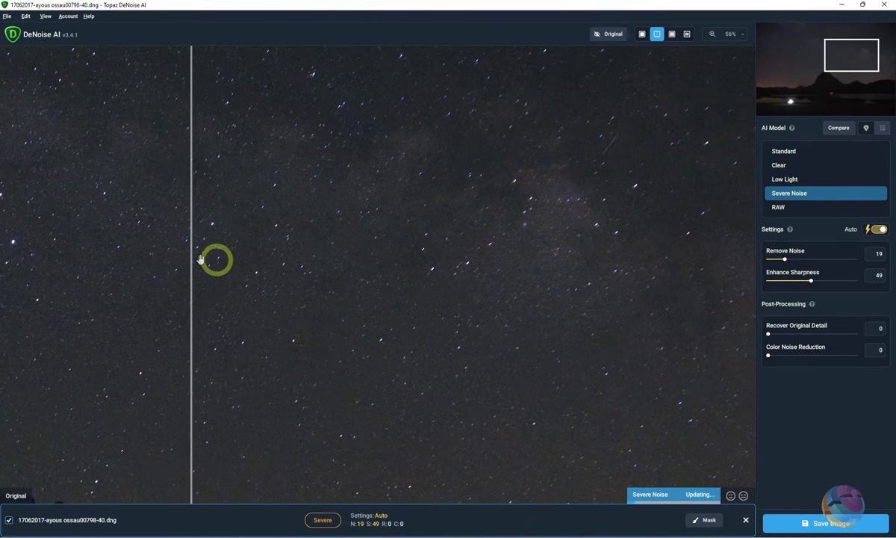
mouse_move(192, 258)
mouse_down()
mouse_move(662, 291)
mouse_move(330, 310)
mouse_move(648, 310)
mouse_move(443, 323)
mouse_up()
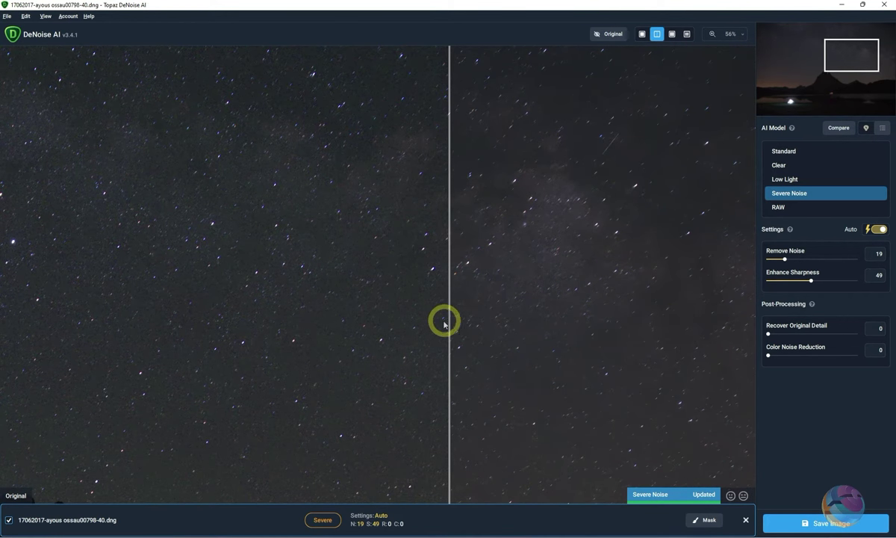
mouse_move(449, 317)
mouse_down()
mouse_move(658, 316)
mouse_move(357, 319)
mouse_up()
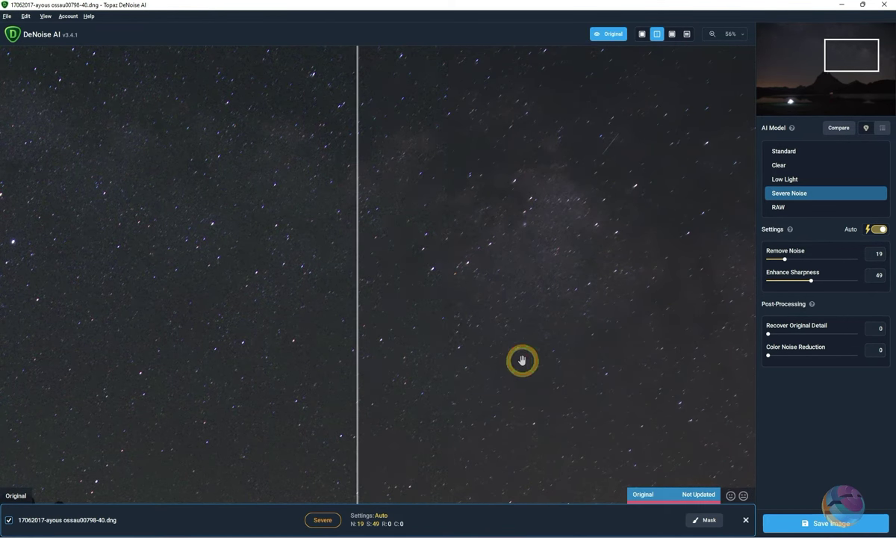
drag(522, 363, 584, 229)
mouse_move(578, 282)
mouse_down()
mouse_move(566, 284)
mouse_move(610, 264)
mouse_up()
mouse_move(553, 306)
mouse_down()
mouse_move(590, 278)
mouse_move(559, 306)
mouse_up()
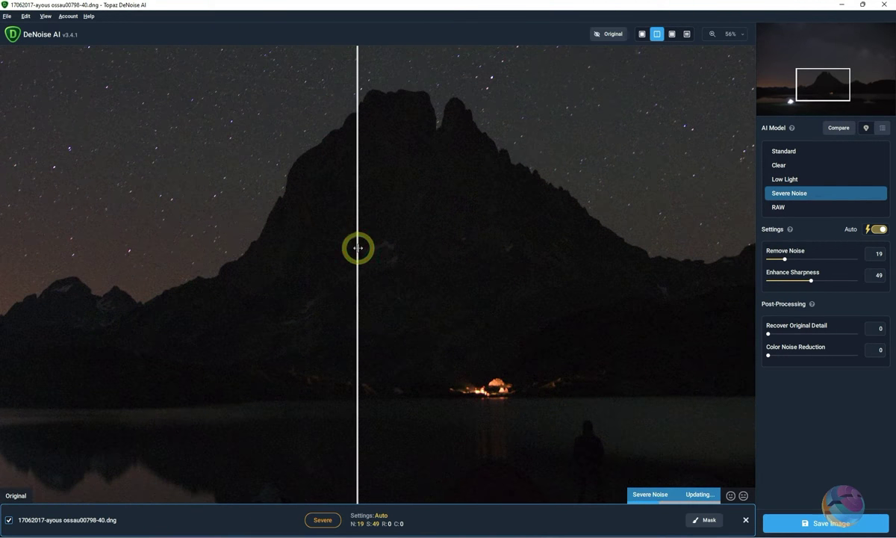
mouse_move(359, 248)
mouse_down()
mouse_move(586, 262)
mouse_move(300, 264)
mouse_move(736, 261)
mouse_move(332, 272)
mouse_move(619, 278)
mouse_move(272, 280)
mouse_move(242, 300)
mouse_move(320, 283)
mouse_up()
mouse_move(471, 262)
mouse_down()
mouse_move(474, 312)
mouse_move(468, 283)
mouse_up()
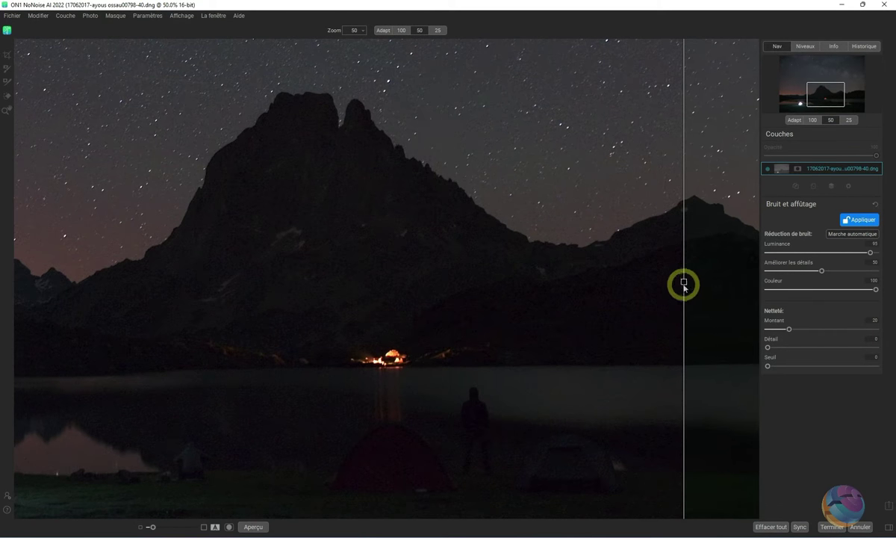
mouse_move(684, 281)
mouse_down()
mouse_move(265, 309)
mouse_move(580, 316)
mouse_move(297, 320)
mouse_move(601, 333)
mouse_move(258, 344)
mouse_move(568, 347)
mouse_move(359, 368)
mouse_move(589, 369)
mouse_move(261, 362)
mouse_move(482, 368)
mouse_move(316, 376)
mouse_move(474, 375)
mouse_move(303, 384)
mouse_move(521, 386)
mouse_move(221, 389)
mouse_move(540, 398)
mouse_move(248, 406)
mouse_up()
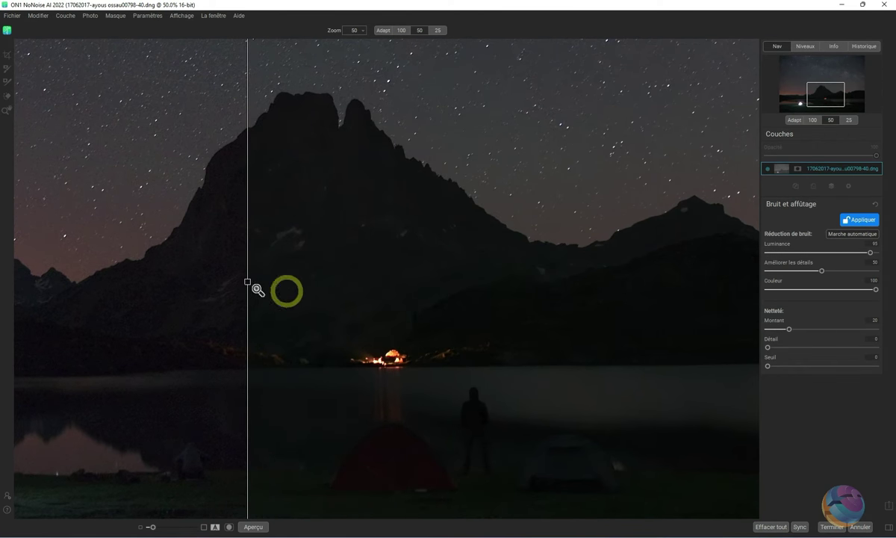
drag(278, 287, 493, 297)
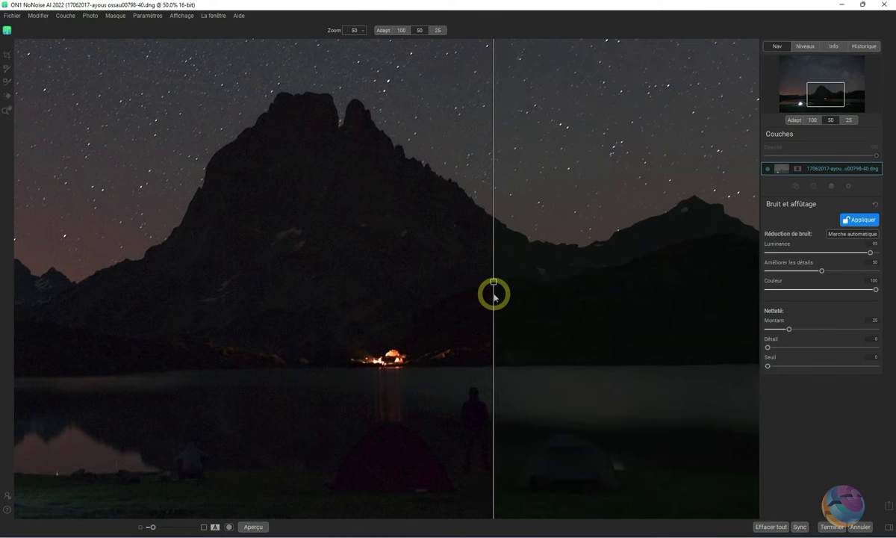
mouse_move(494, 296)
mouse_down()
mouse_move(200, 324)
mouse_move(354, 325)
mouse_up()
drag(273, 331, 250, 329)
mouse_move(398, 372)
mouse_down()
mouse_move(680, 304)
mouse_move(431, 374)
mouse_move(636, 344)
mouse_up()
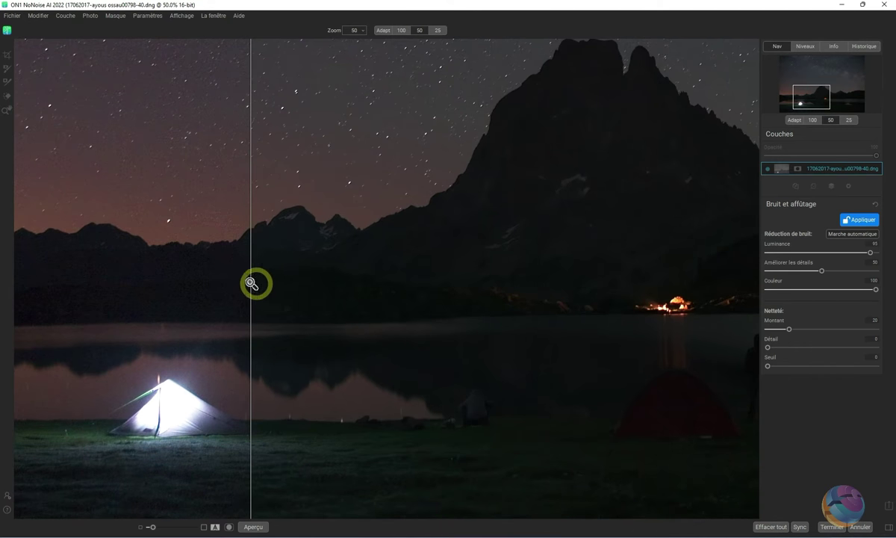
drag(252, 284, 416, 282)
mouse_move(608, 309)
mouse_down()
mouse_move(692, 282)
mouse_move(695, 261)
mouse_up()
mouse_move(418, 284)
mouse_down()
mouse_move(315, 303)
mouse_move(130, 310)
mouse_move(328, 313)
mouse_move(174, 321)
mouse_move(354, 321)
mouse_move(156, 331)
mouse_move(394, 326)
mouse_move(280, 334)
mouse_move(379, 339)
mouse_up()
drag(392, 403, 473, 381)
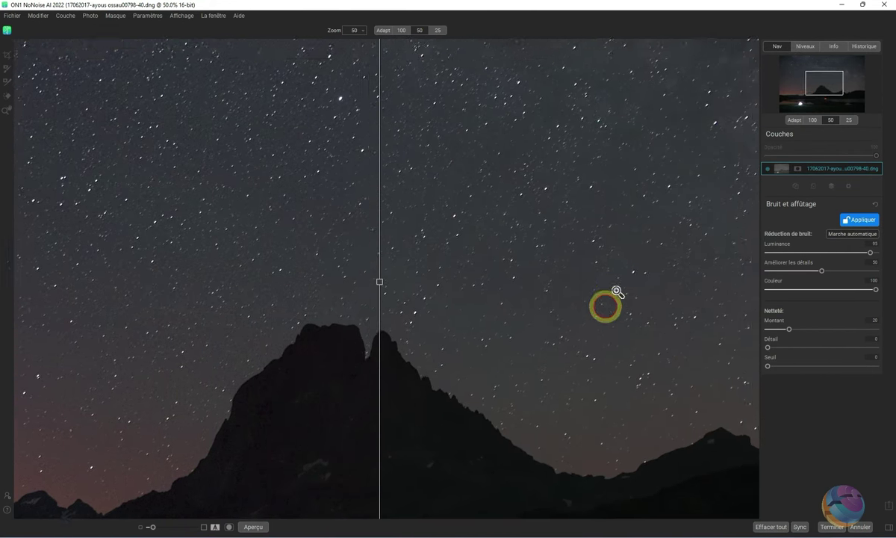
drag(619, 286, 486, 436)
drag(622, 314, 478, 342)
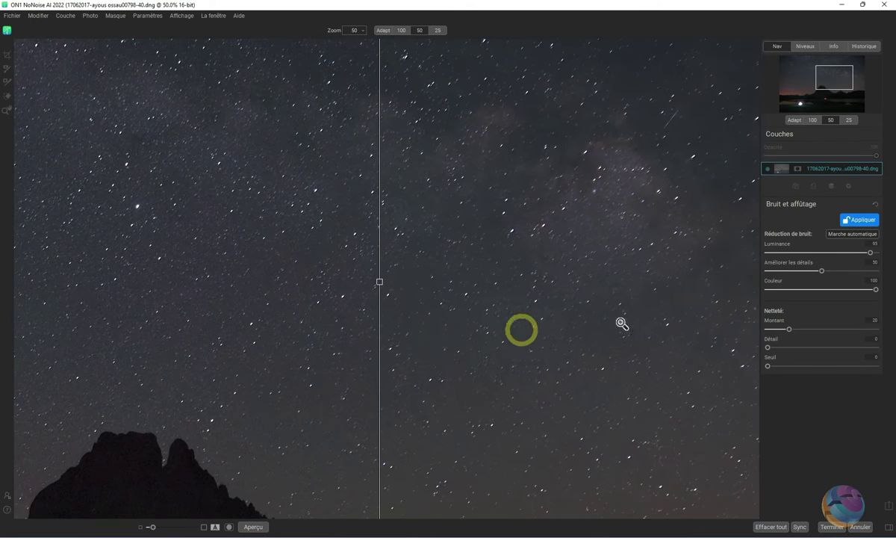
drag(586, 325, 544, 310)
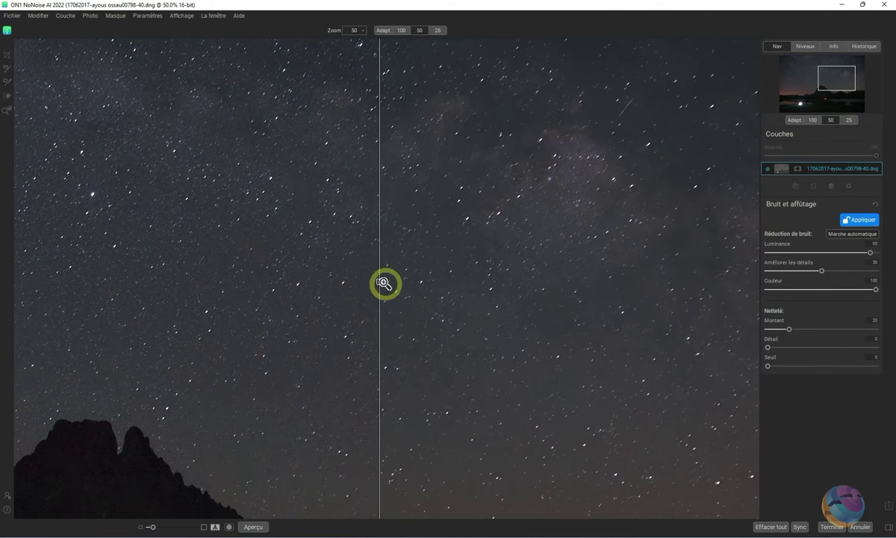
mouse_move(380, 284)
mouse_down()
mouse_move(682, 280)
mouse_move(466, 288)
mouse_move(534, 292)
mouse_move(473, 283)
mouse_move(660, 283)
mouse_move(520, 286)
mouse_move(665, 295)
mouse_move(115, 260)
mouse_move(327, 270)
mouse_move(292, 266)
mouse_move(286, 281)
mouse_up()
mouse_move(432, 362)
mouse_down()
mouse_move(396, 416)
mouse_move(512, 194)
mouse_up()
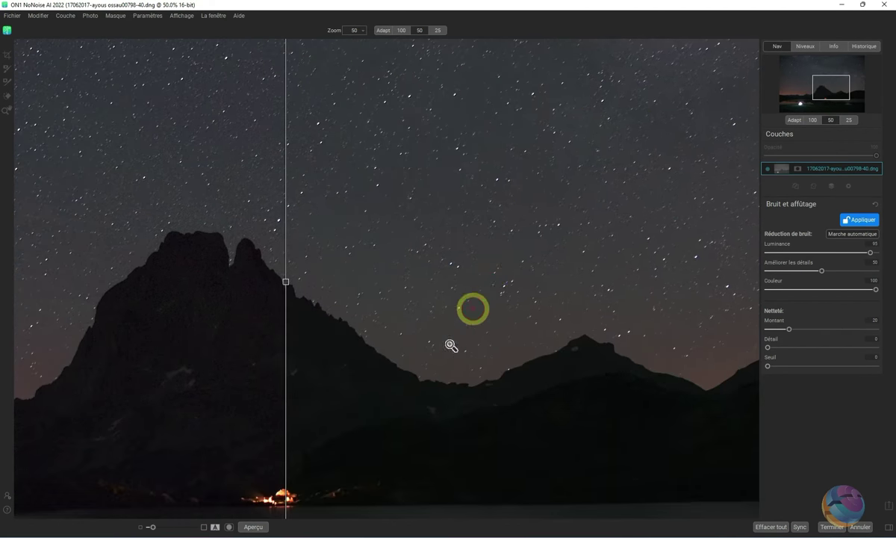
drag(451, 345, 556, 254)
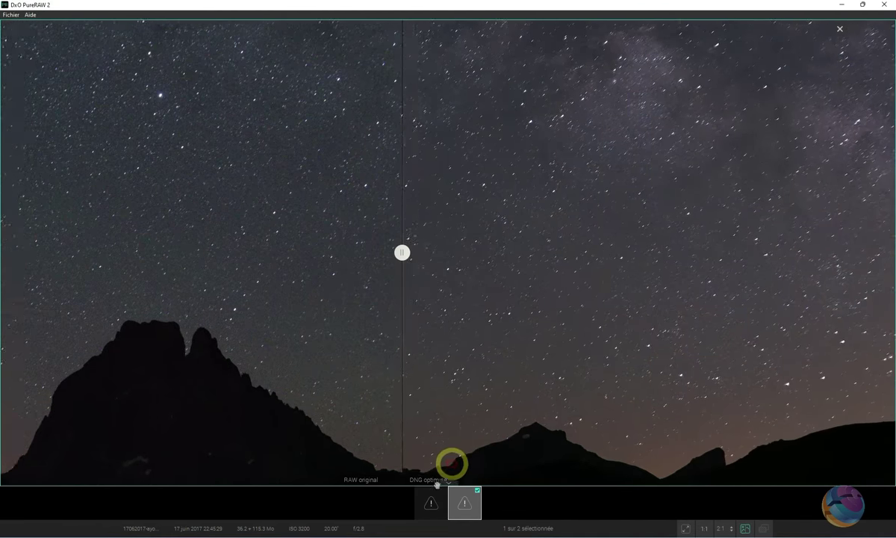
drag(402, 254, 701, 265)
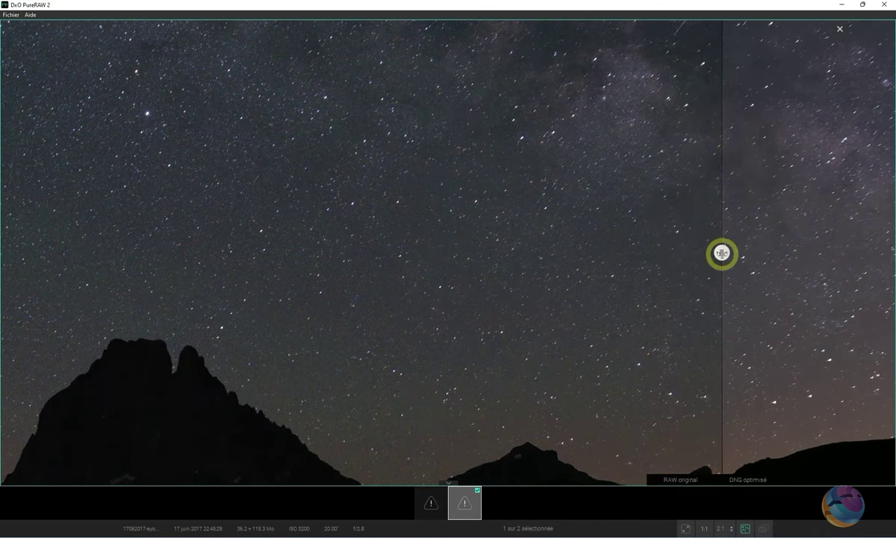
drag(639, 275, 568, 288)
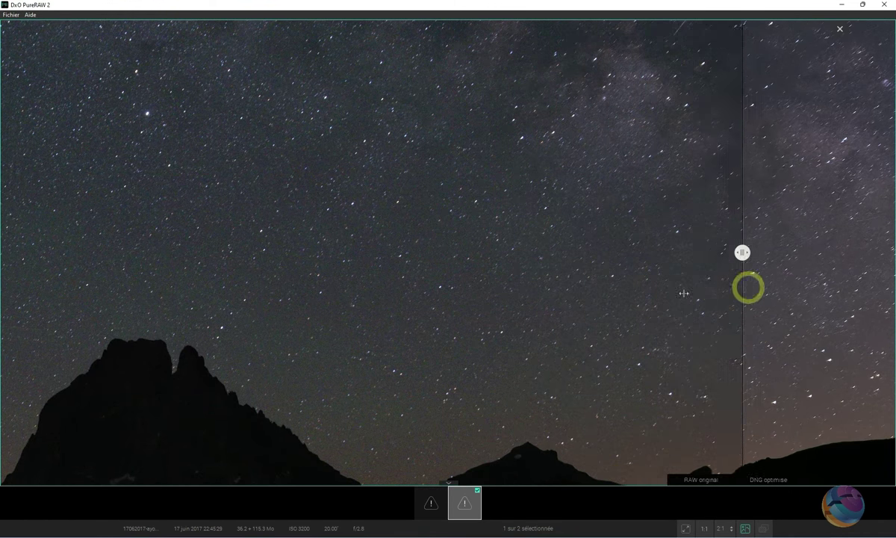
mouse_move(568, 287)
mouse_down()
mouse_move(658, 304)
mouse_move(642, 318)
mouse_up()
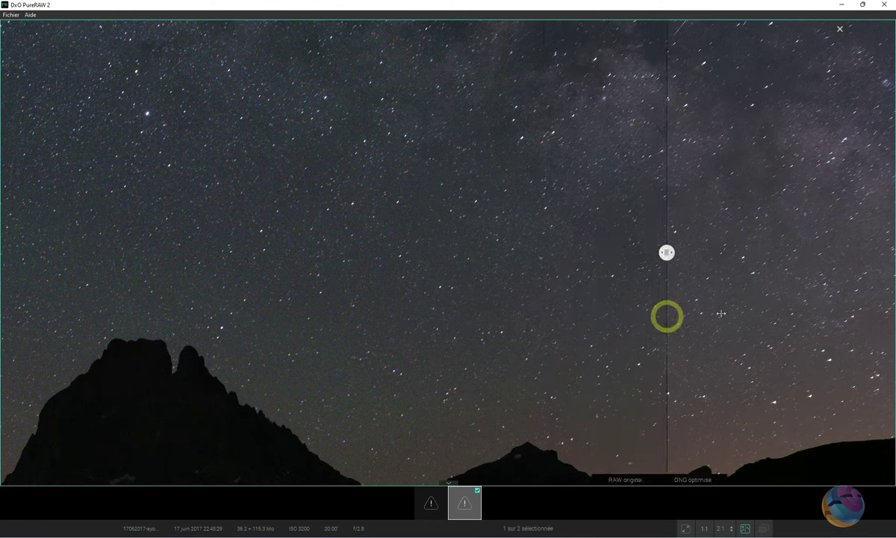
drag(642, 317, 398, 314)
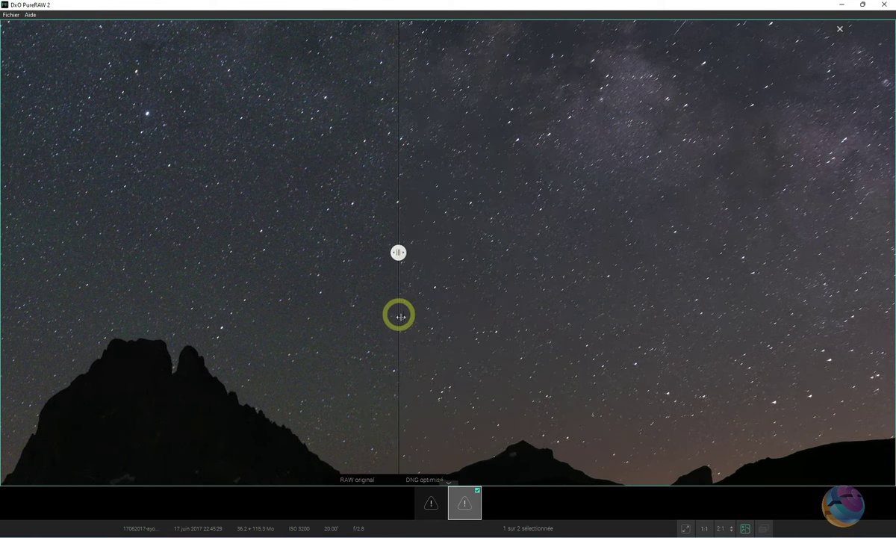
drag(546, 396, 628, 309)
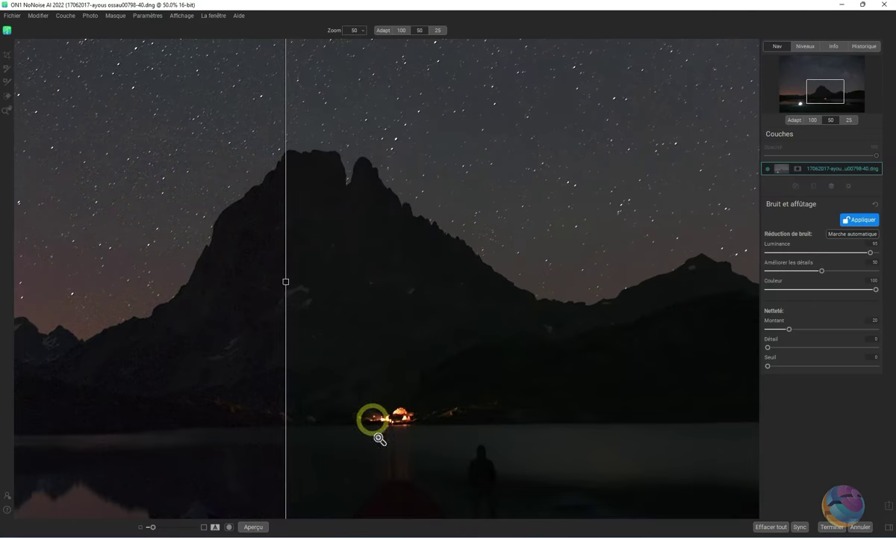
- Magnify ON1's preview to 100% and move the before/after split across mountain and lakeside
click(434, 408)
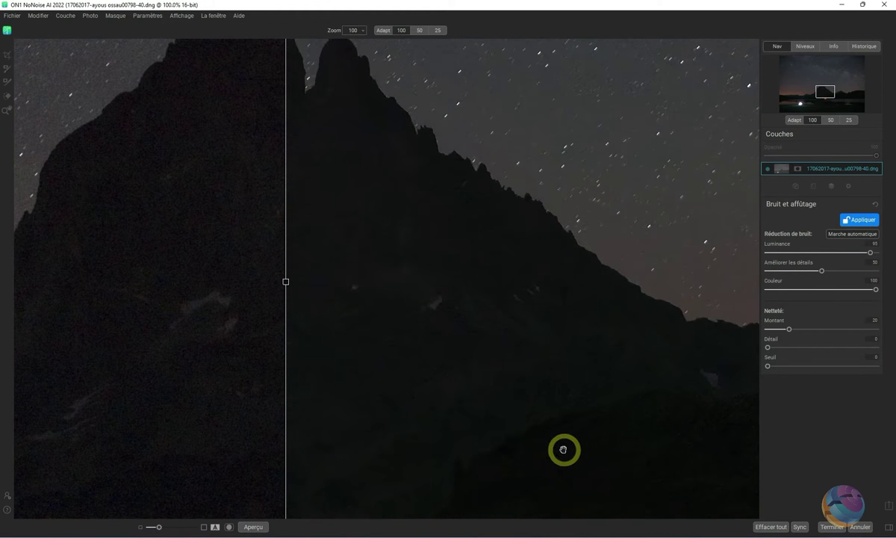
mouse_move(288, 285)
mouse_down()
mouse_move(364, 326)
mouse_move(74, 358)
mouse_move(525, 392)
mouse_move(113, 401)
mouse_move(548, 384)
mouse_move(200, 390)
mouse_move(352, 383)
mouse_up()
scroll(496, 208, down, 3)
scroll(560, 354, down, 3)
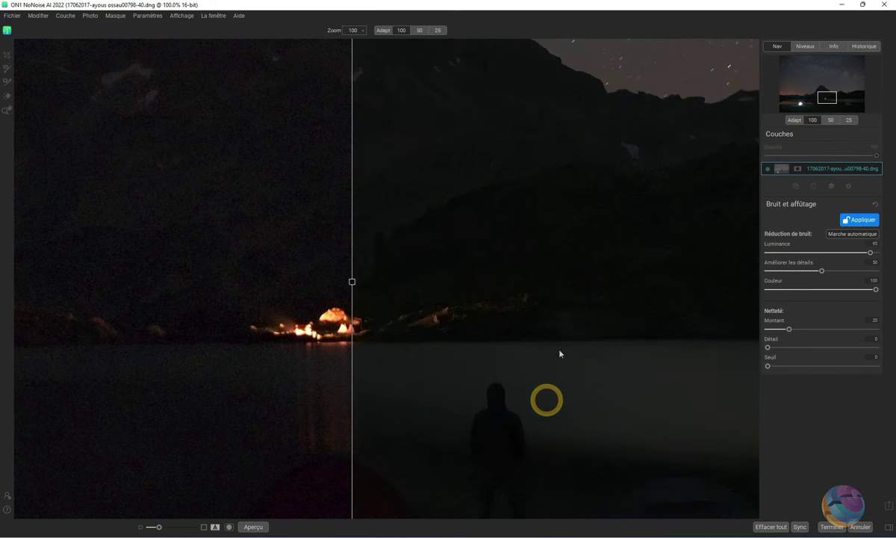
scroll(508, 304, down, 3)
mouse_move(353, 282)
mouse_down()
mouse_move(472, 296)
mouse_move(249, 306)
mouse_up()
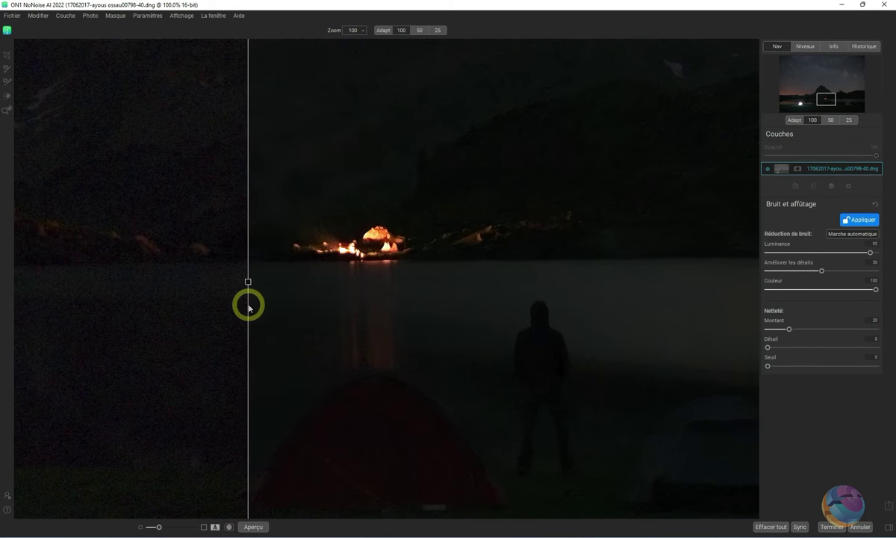
- Pan along the shoreline past the campfire to the lit tent, sweeping the split across it
scroll(505, 336, down, 3)
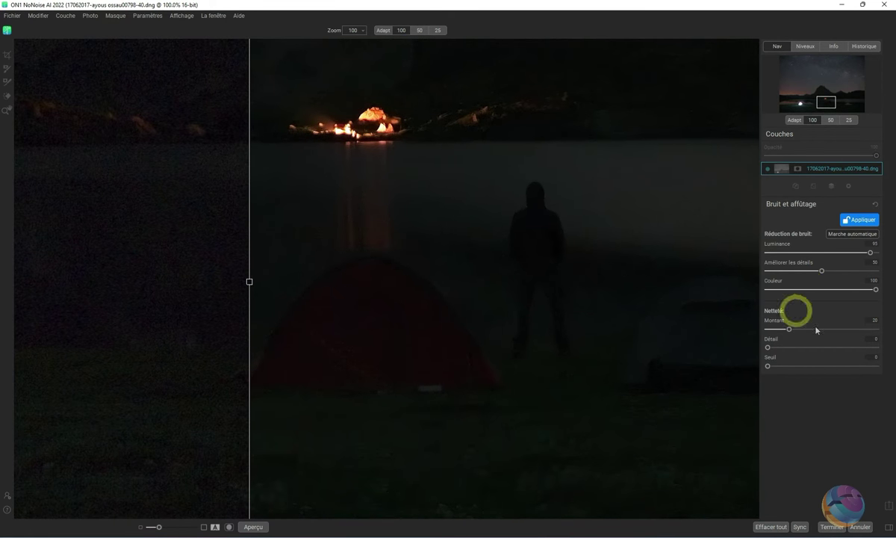
drag(321, 268, 676, 296)
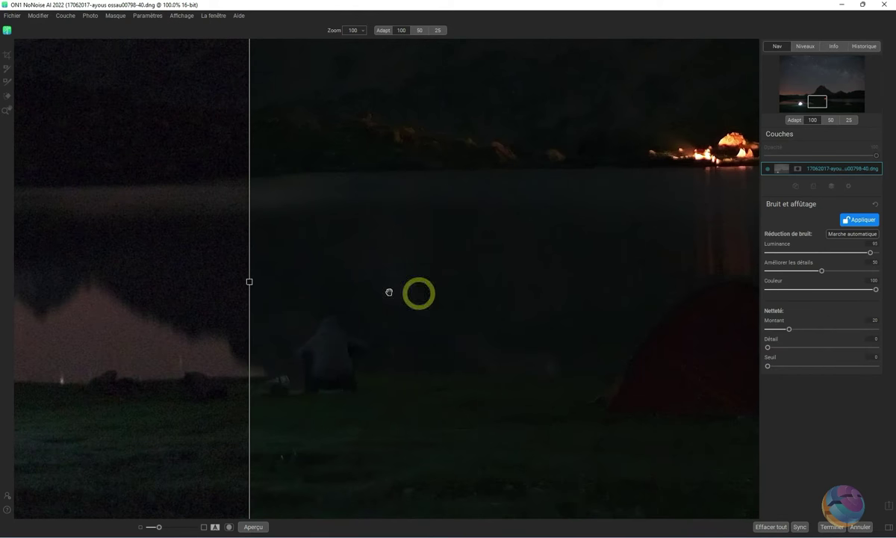
drag(250, 284, 353, 283)
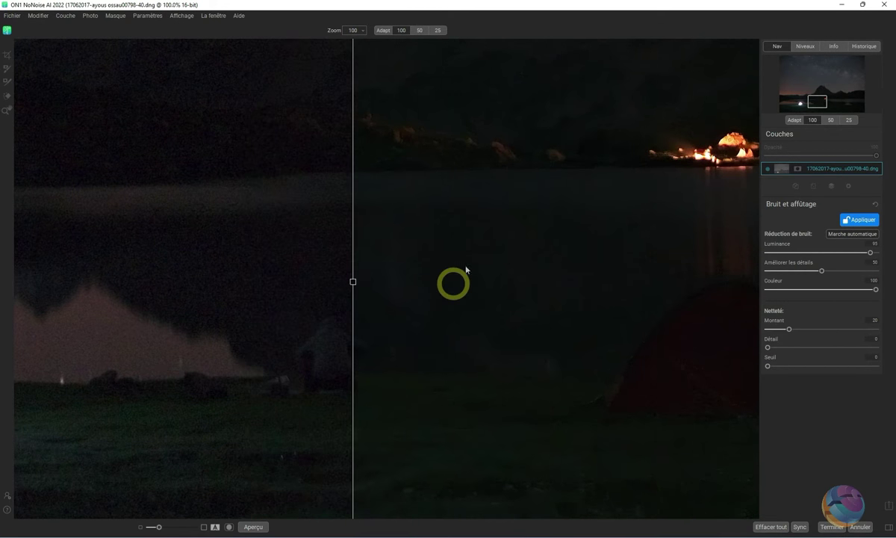
drag(466, 268, 722, 262)
drag(484, 313, 636, 266)
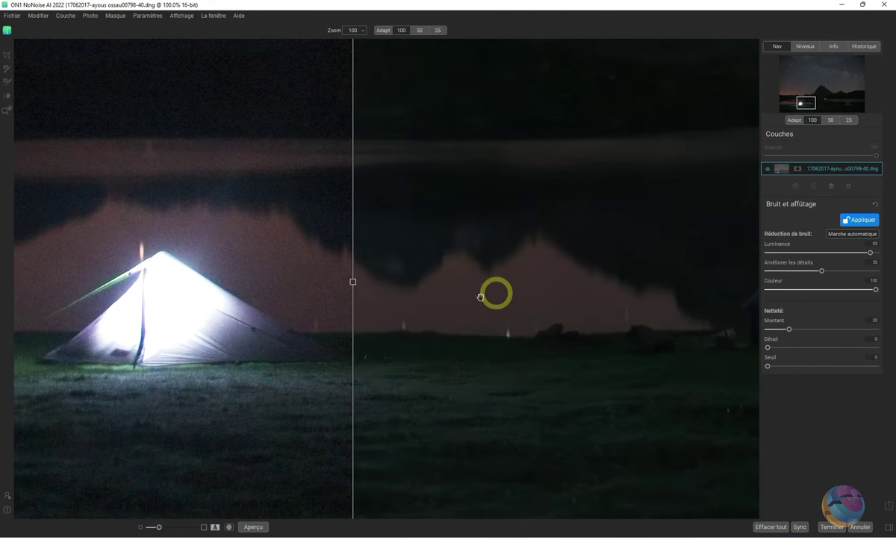
drag(492, 282, 573, 279)
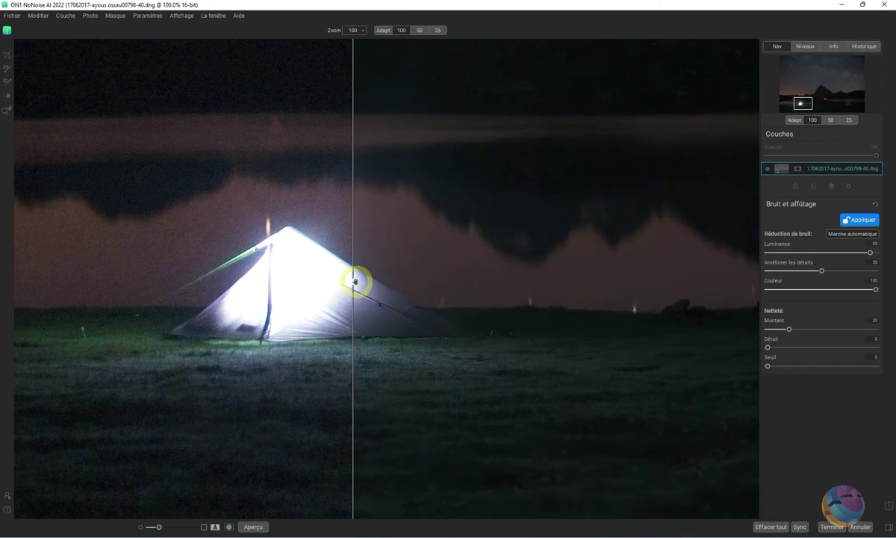
mouse_move(355, 285)
mouse_down()
mouse_move(109, 300)
mouse_move(400, 314)
mouse_move(140, 313)
mouse_move(404, 316)
mouse_move(130, 329)
mouse_move(348, 324)
mouse_move(144, 332)
mouse_up()
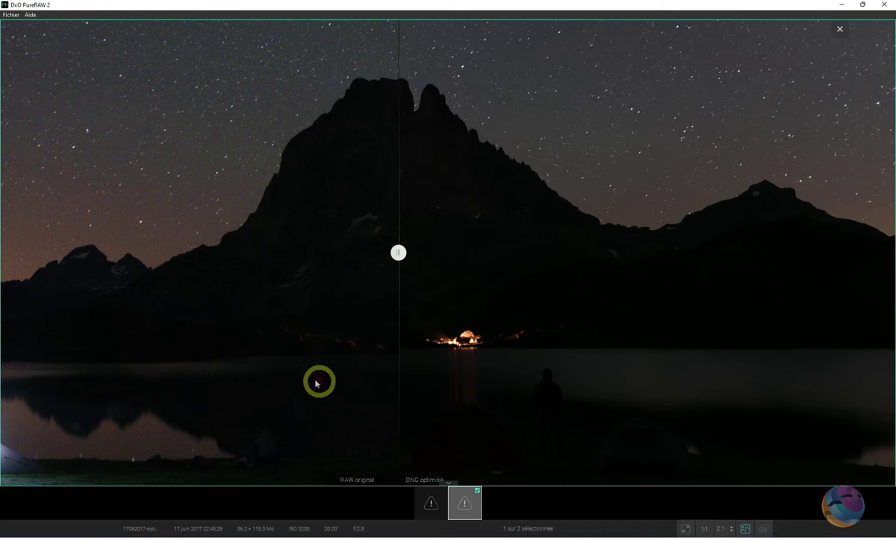
- Pan to the lit tent, zoom to 140%, sweep the RAW/DNG split across it, then zoom out
mouse_move(330, 384)
mouse_down()
mouse_move(610, 312)
mouse_move(604, 270)
mouse_up()
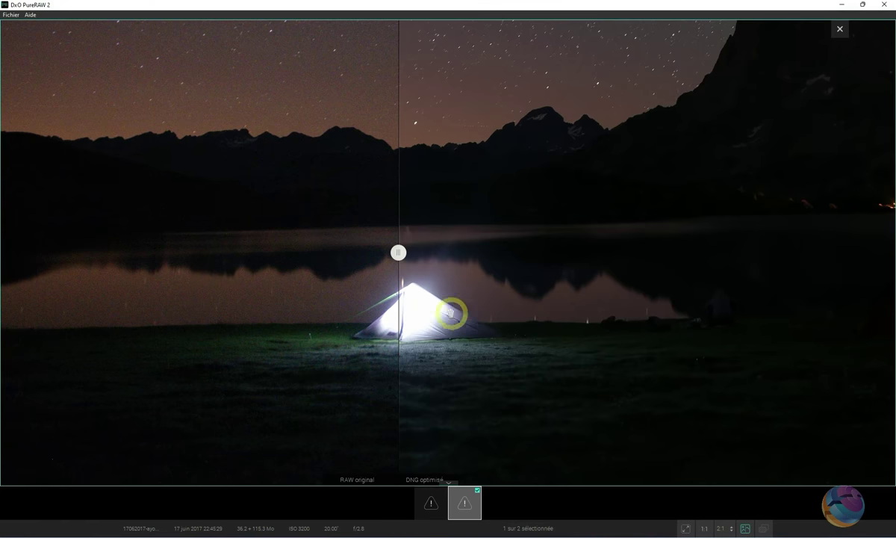
scroll(418, 328, up, 1)
scroll(415, 340, up, 1)
scroll(414, 354, up, 1)
scroll(415, 354, up, 2)
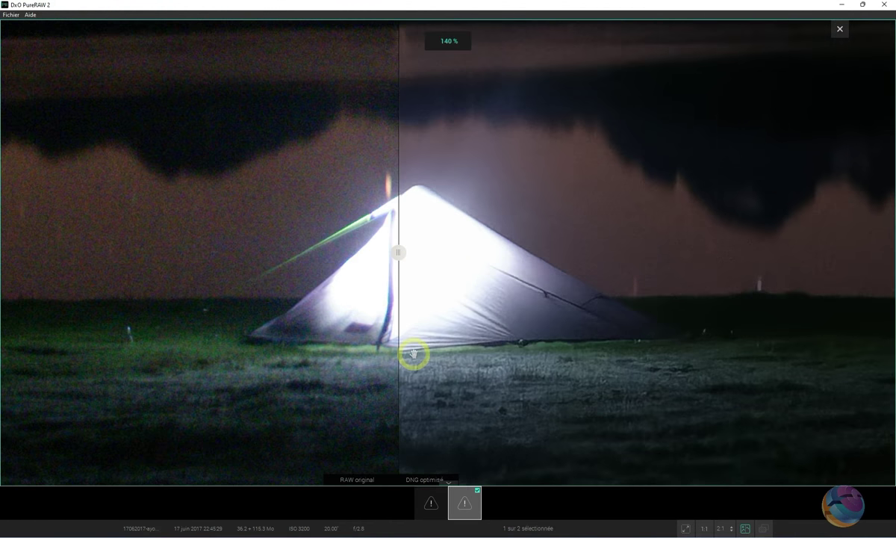
mouse_move(398, 252)
mouse_down()
mouse_move(527, 254)
mouse_move(266, 253)
mouse_up()
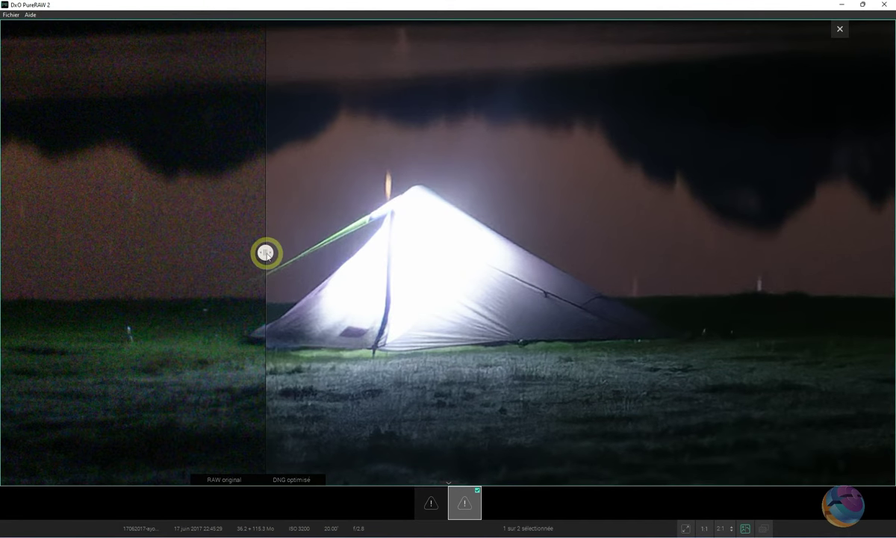
mouse_move(266, 253)
mouse_down()
mouse_move(162, 261)
mouse_move(384, 265)
mouse_move(79, 284)
mouse_move(717, 297)
mouse_move(423, 239)
mouse_up()
scroll(475, 181, down, 1)
scroll(553, 300, down, 1)
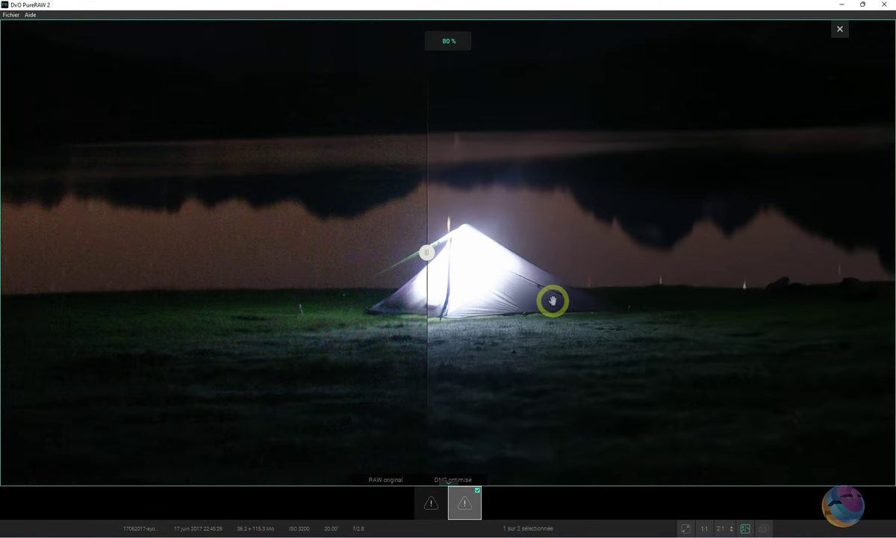
- Zoom out slightly and pan the comparison so the lit tent sits on the left
scroll(551, 302, down, 1)
drag(696, 343, 516, 374)
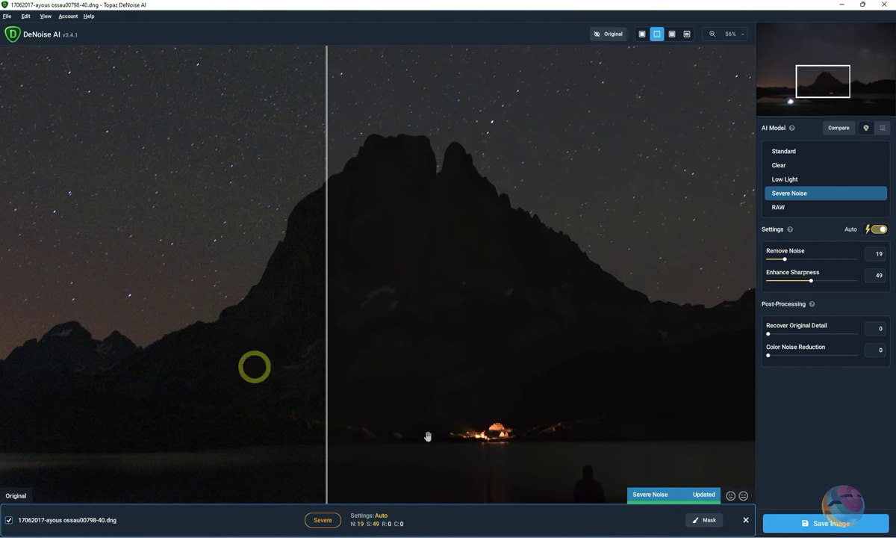
- Close the 17062017-ayous ossau00798-40.dng image in DeNoise, choosing Close Without Saving
click(744, 521)
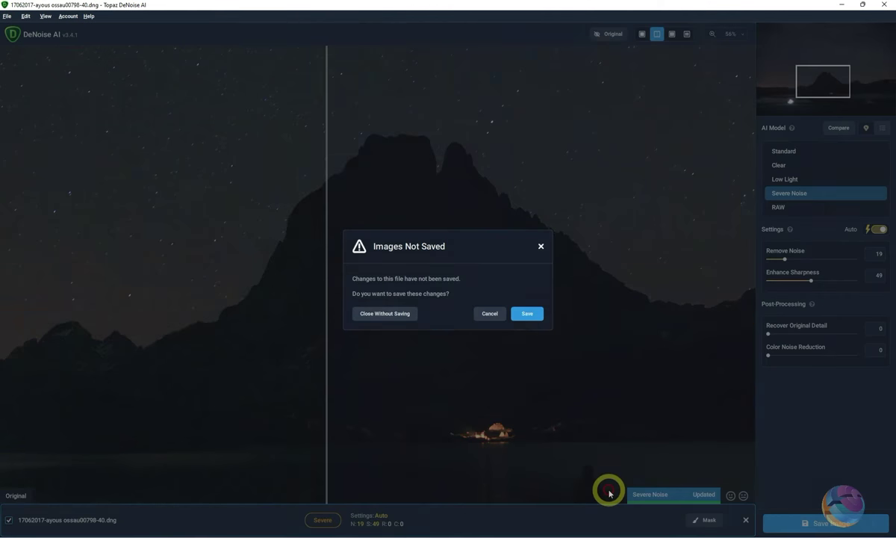
click(387, 313)
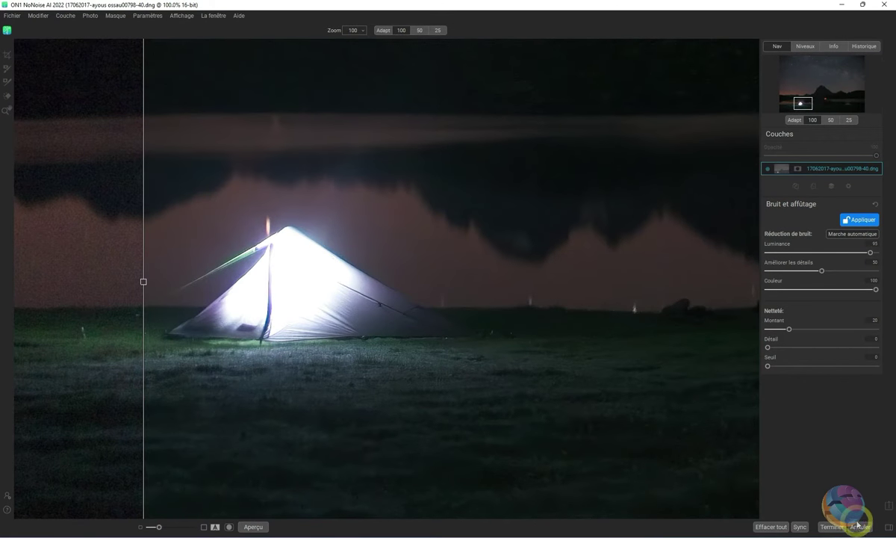
- Cancel and discard the ON1 edit, then close PureRAW's full-screen comparison viewer
click(857, 526)
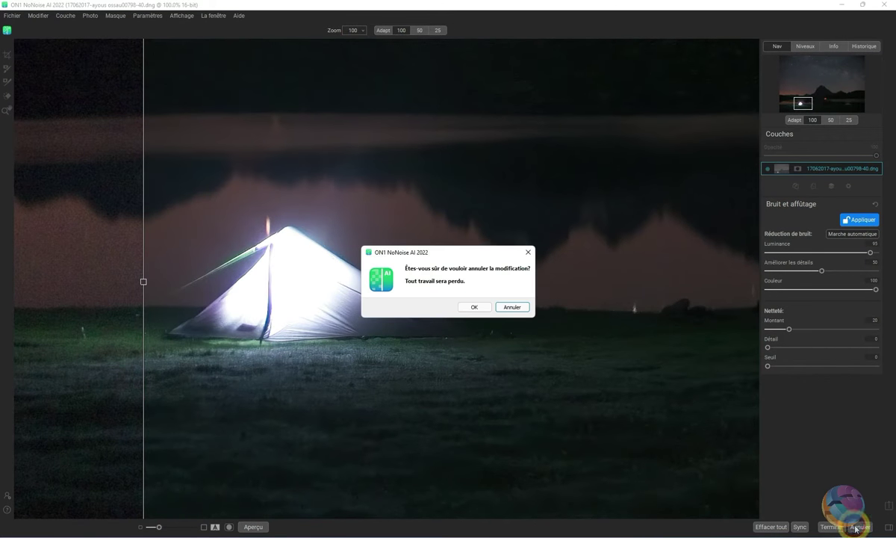
click(475, 308)
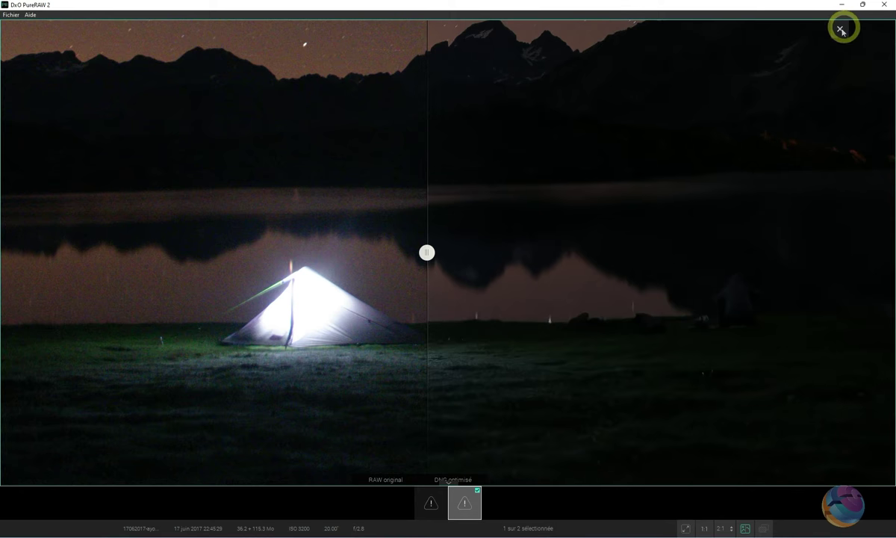
click(840, 28)
click(11, 251)
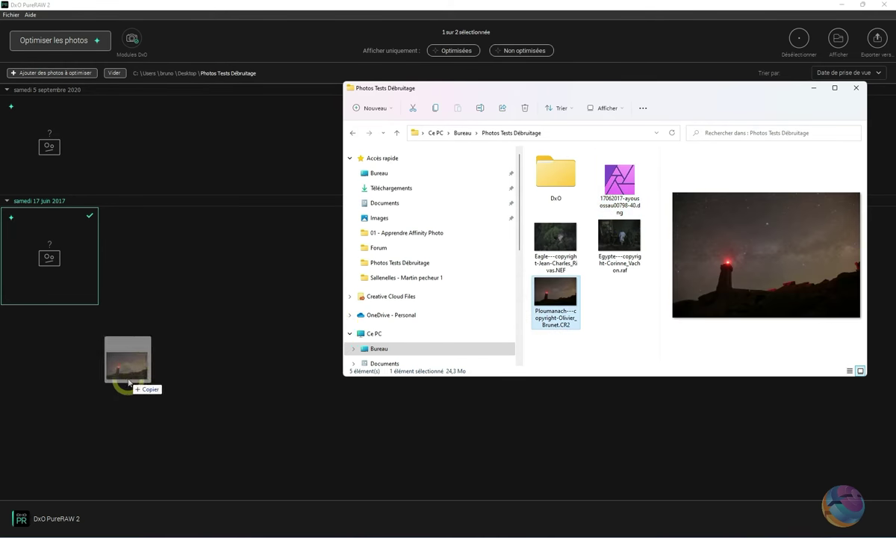
- Add the Ploumanach CR2 to PureRAW and optimise only the 17 juin 2017 photo
drag(544, 298, 131, 366)
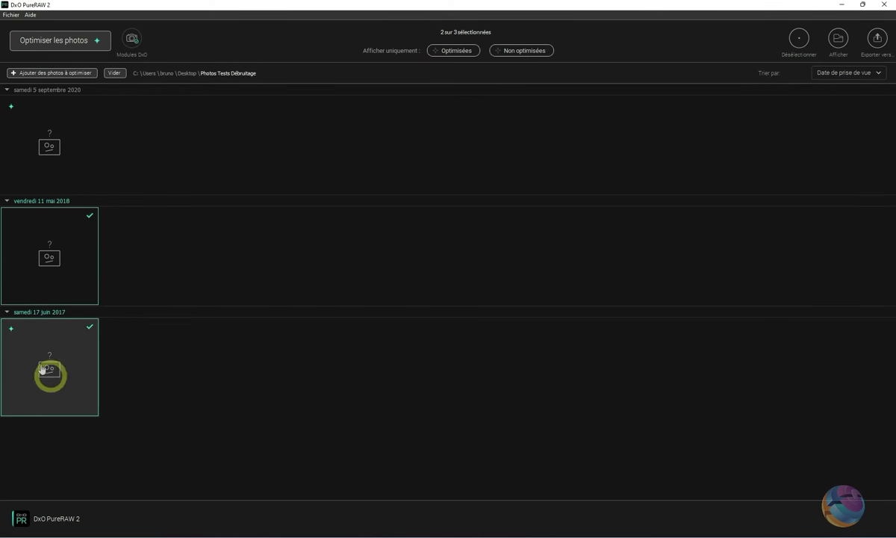
click(77, 220)
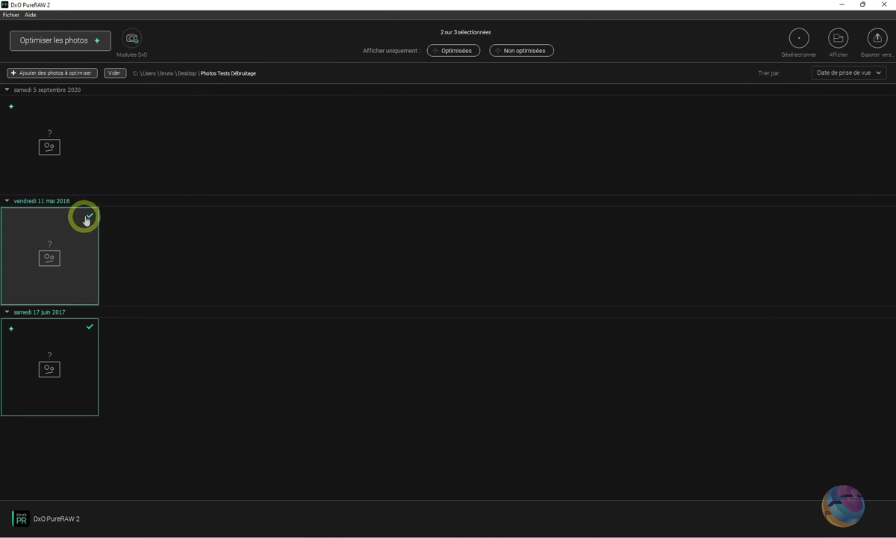
click(74, 381)
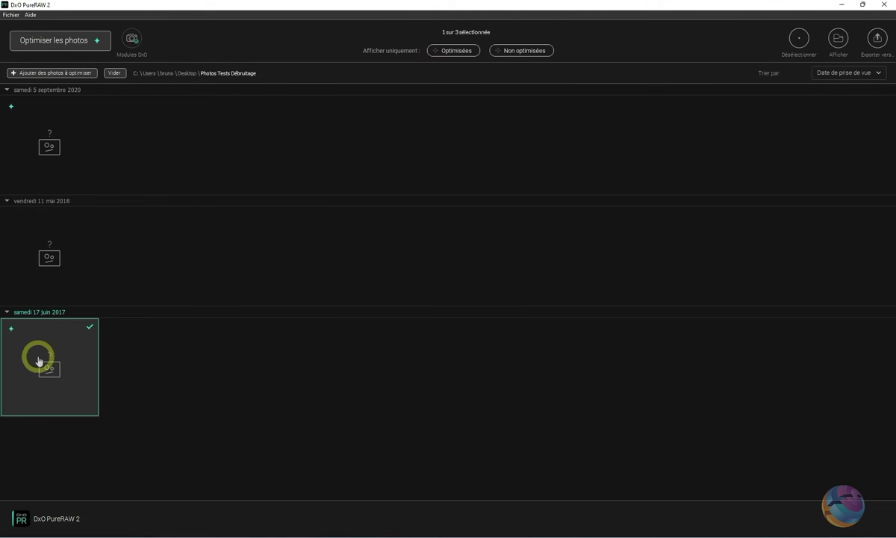
click(38, 51)
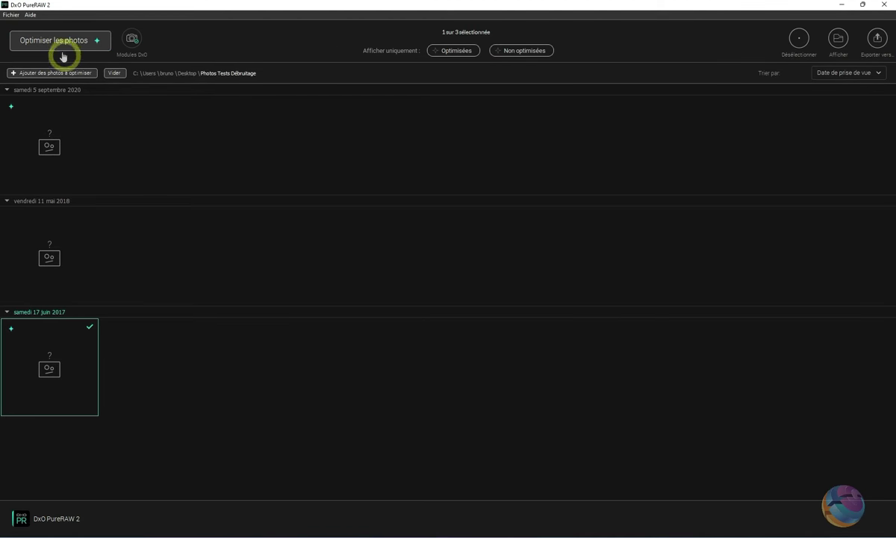
click(58, 46)
click(515, 407)
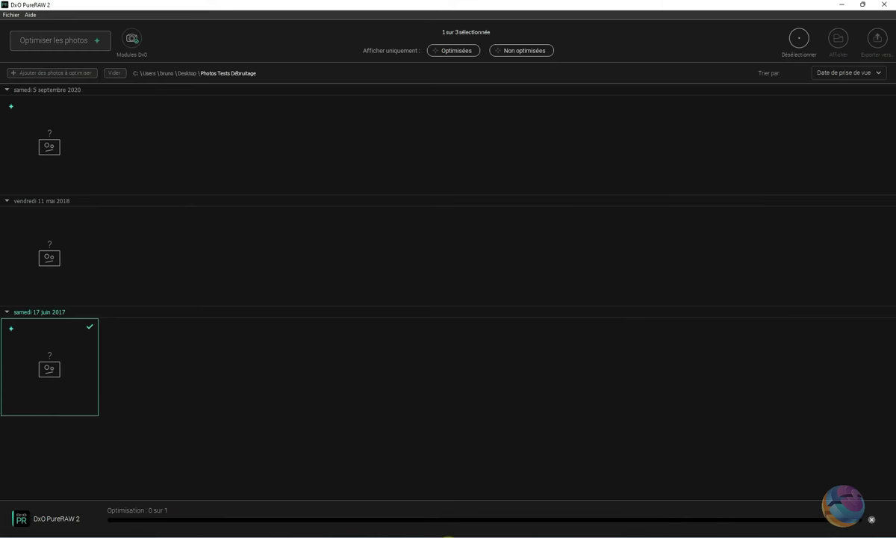
- Load the same Ploumanach CR2 into ON1 NoNoise AI for noise reduction
click(433, 523)
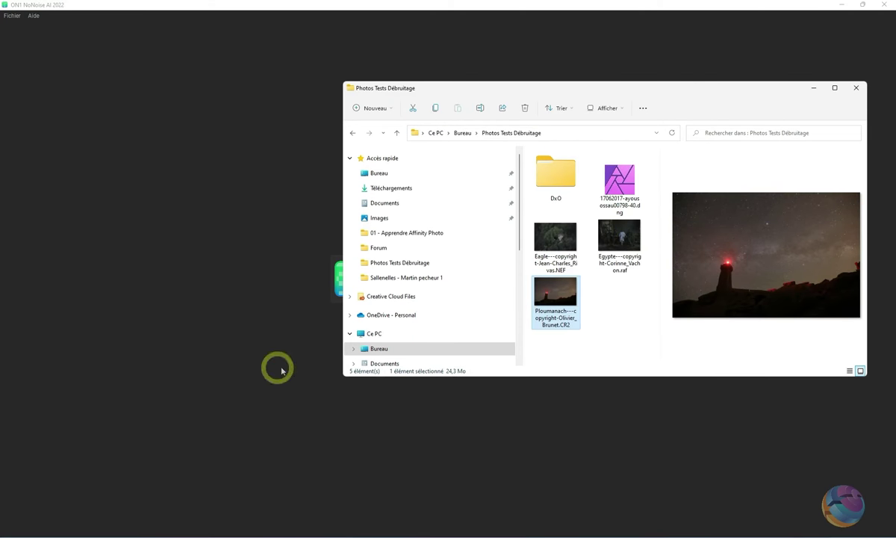
drag(553, 299, 174, 301)
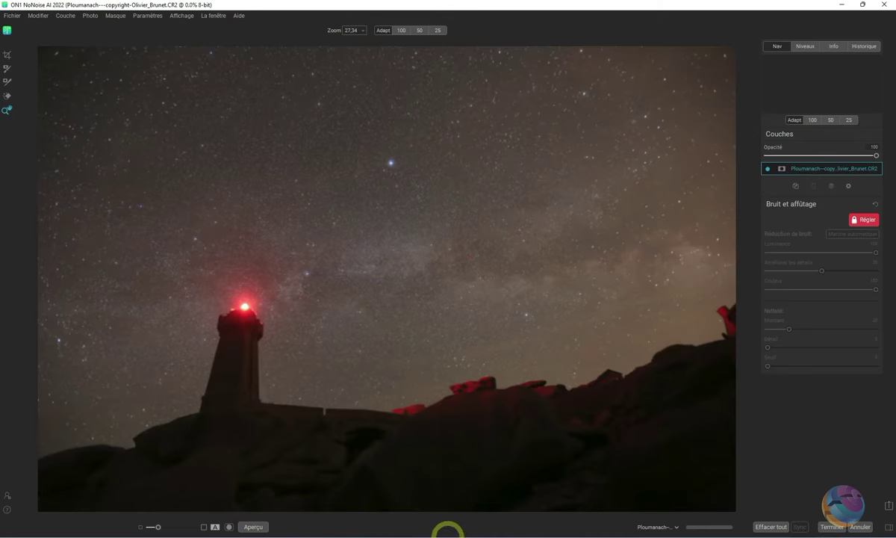
click(466, 534)
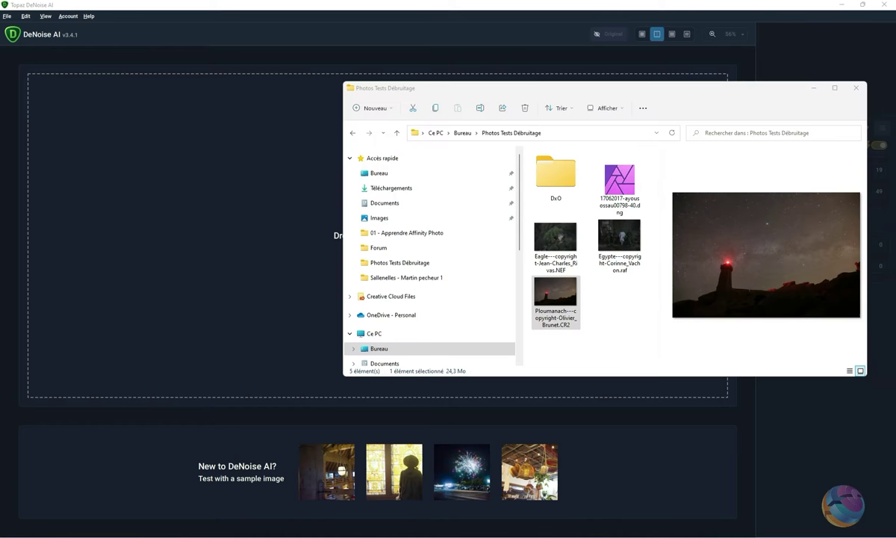
- Load the Ploumanach CR2 into DeNoise and compare its Severe Noise result around the lighthouse and red rocks
mouse_move(556, 299)
mouse_down()
mouse_move(193, 290)
mouse_move(159, 306)
mouse_up()
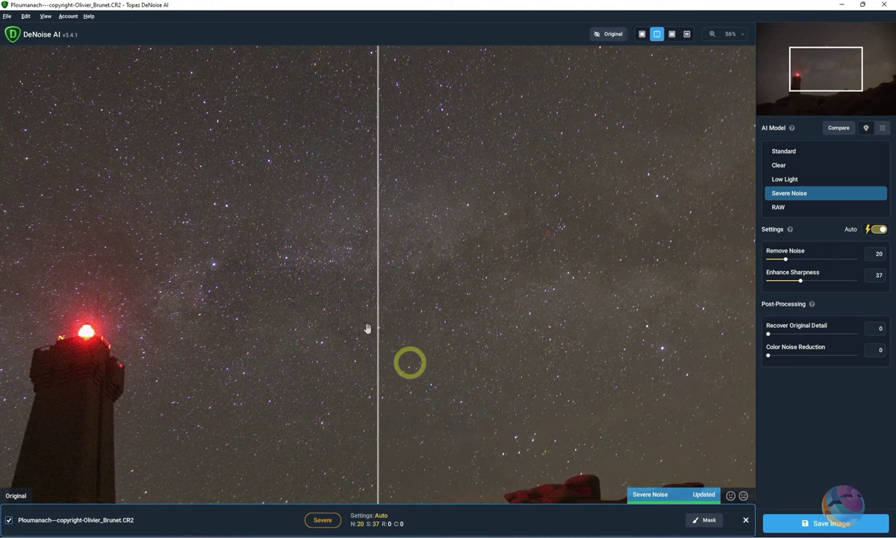
drag(378, 314, 698, 307)
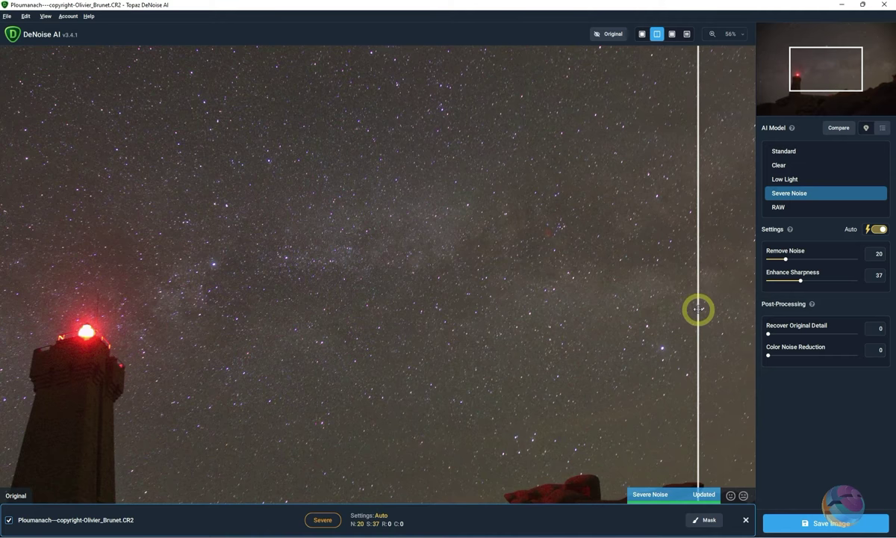
drag(500, 328, 524, 184)
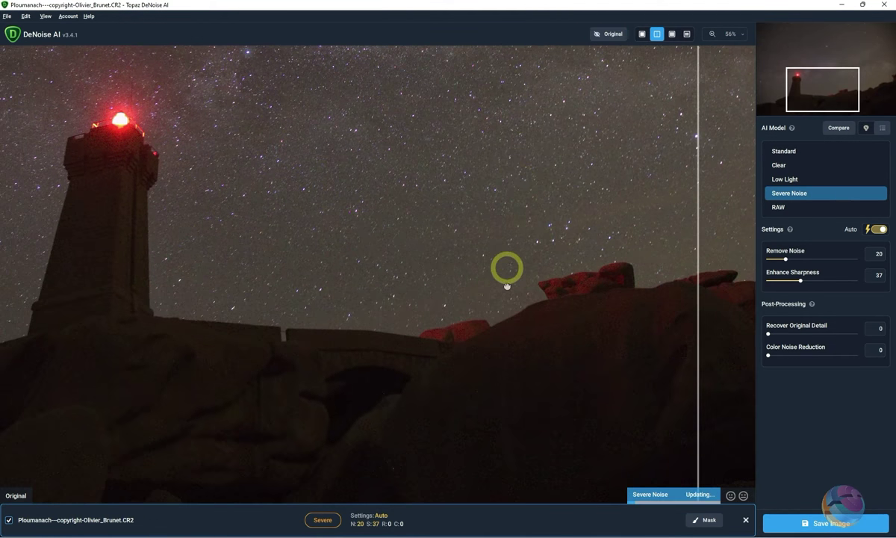
scroll(505, 299, up, 1)
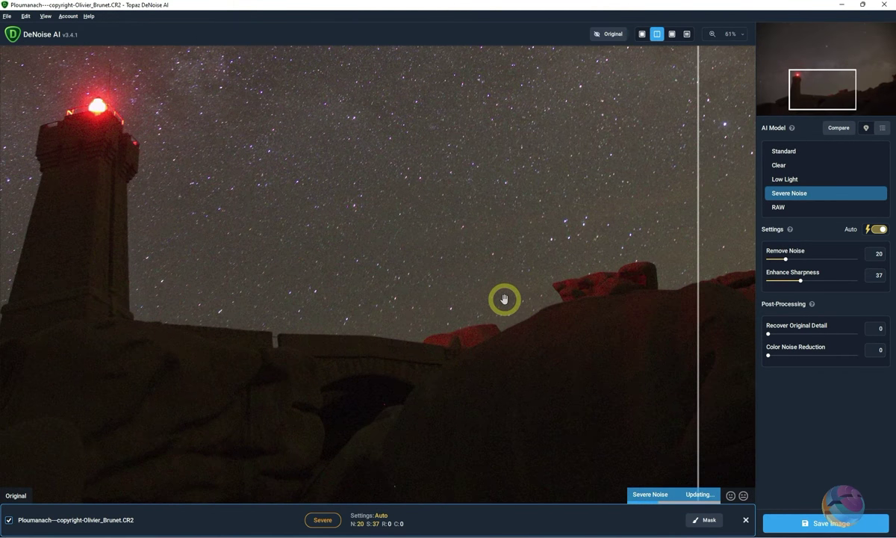
scroll(433, 269, down, 1)
drag(326, 257, 358, 253)
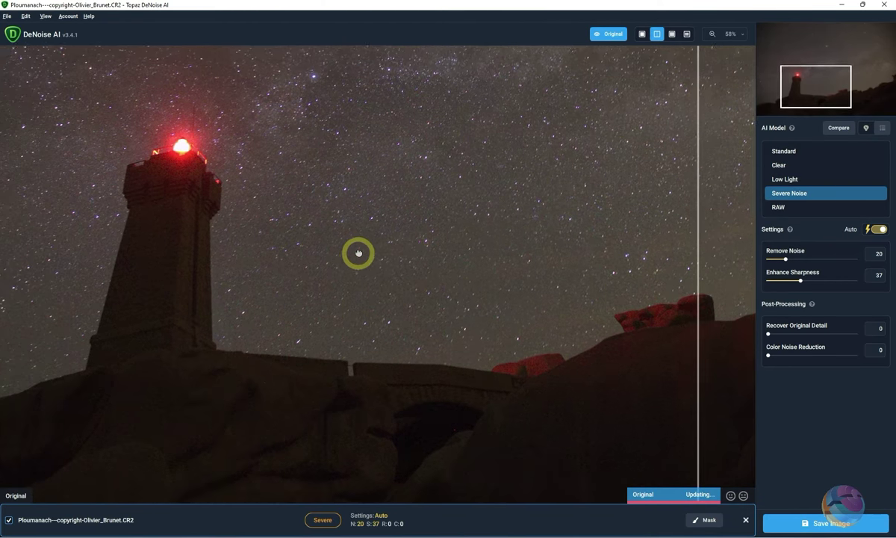
scroll(193, 396, up, 1)
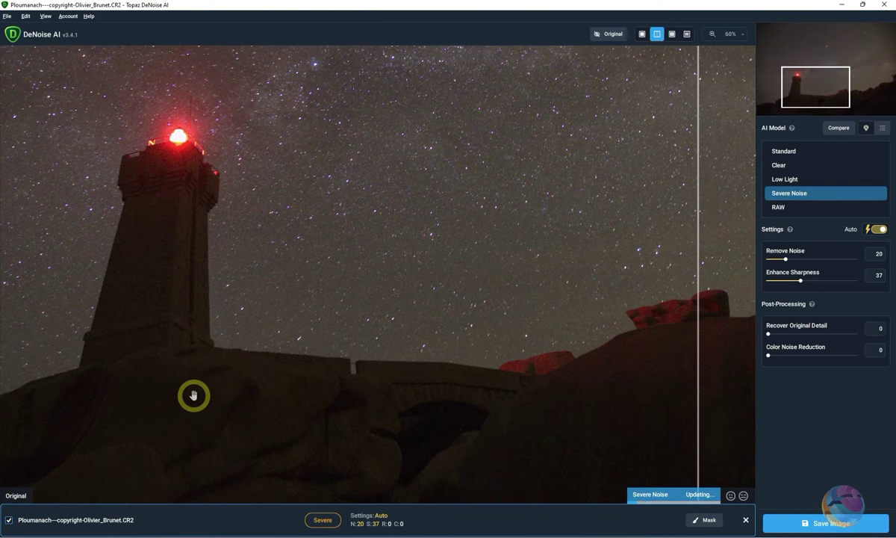
scroll(193, 396, down, 1)
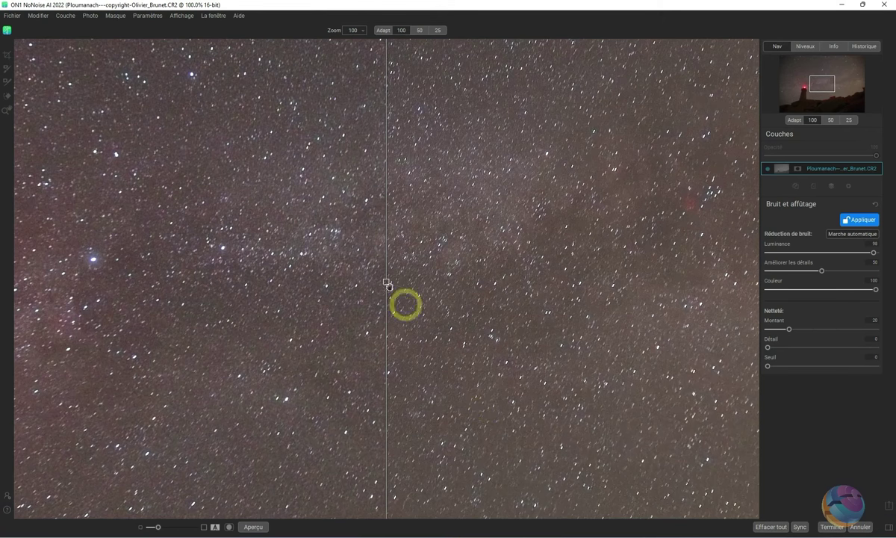
- Sweep the before/after split across the sky and pan down to the lighthouse rocks at 100%
drag(386, 282, 686, 281)
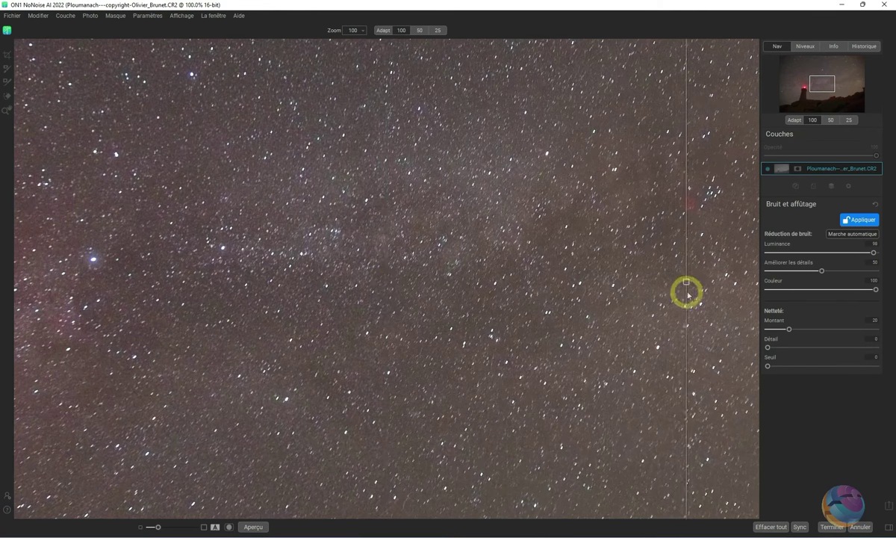
drag(433, 411, 454, 278)
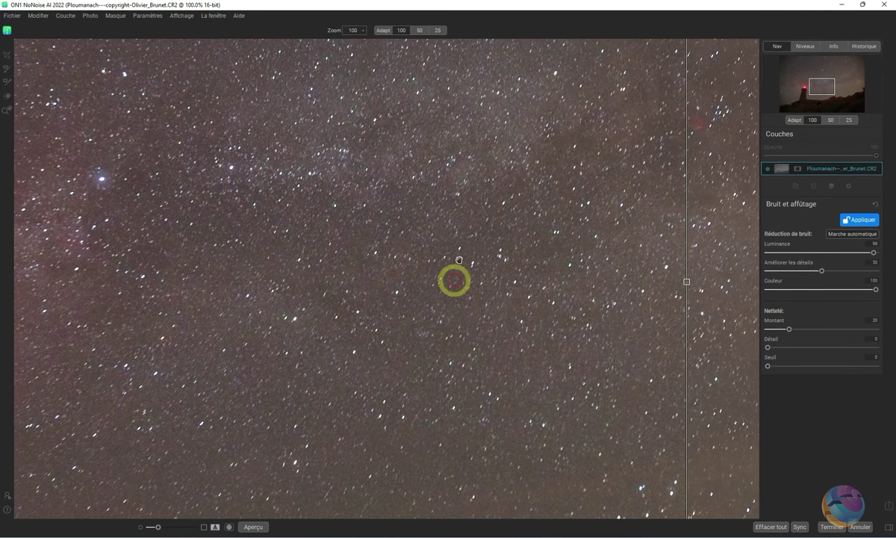
drag(440, 457, 440, 376)
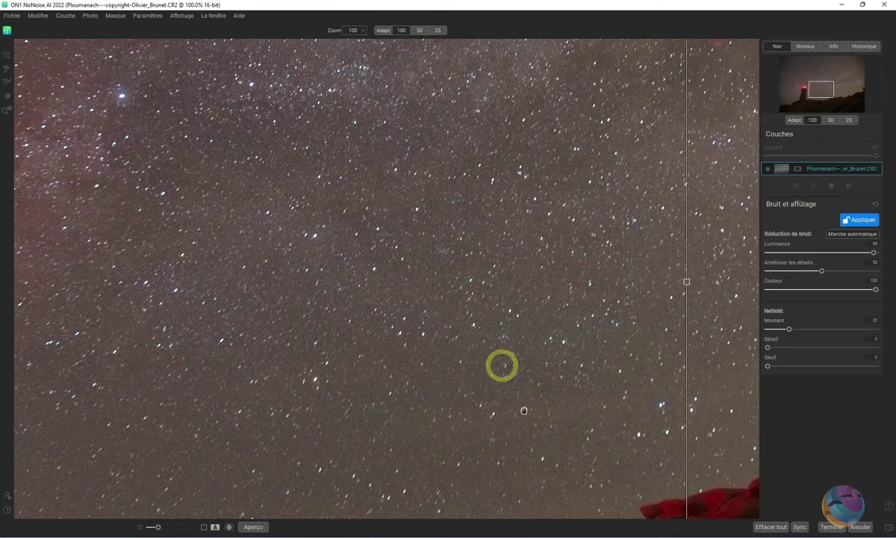
drag(527, 419, 460, 209)
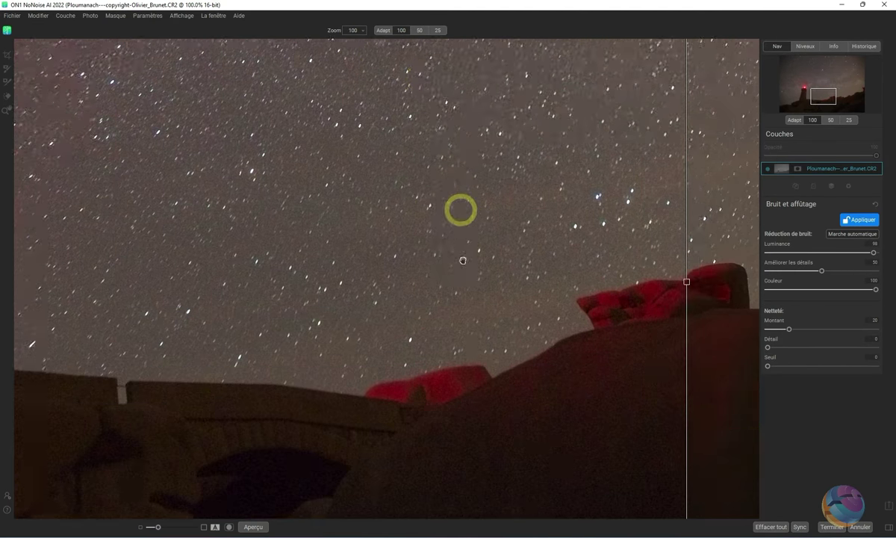
drag(415, 334, 419, 328)
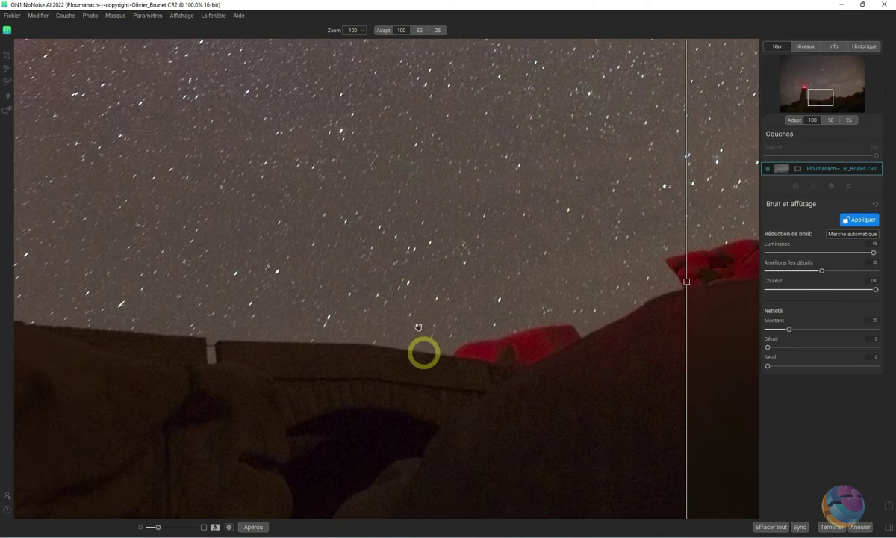
- Zoom the ON1 preview out to 50%, then set the zoom to 60%
click(419, 39)
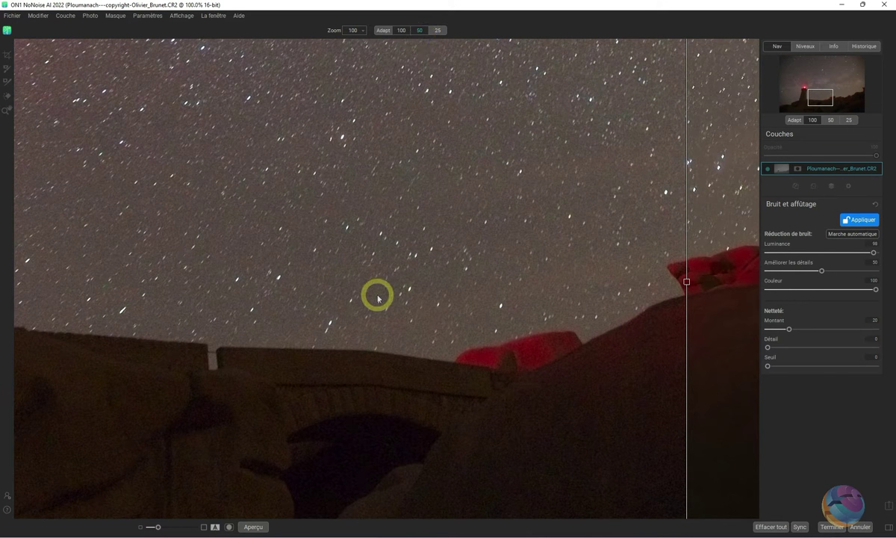
drag(401, 297, 401, 343)
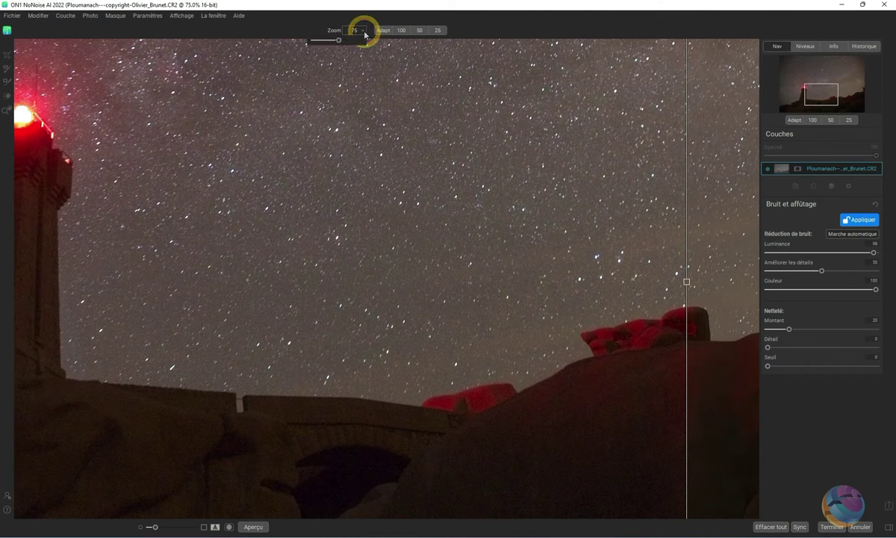
drag(338, 40, 337, 40)
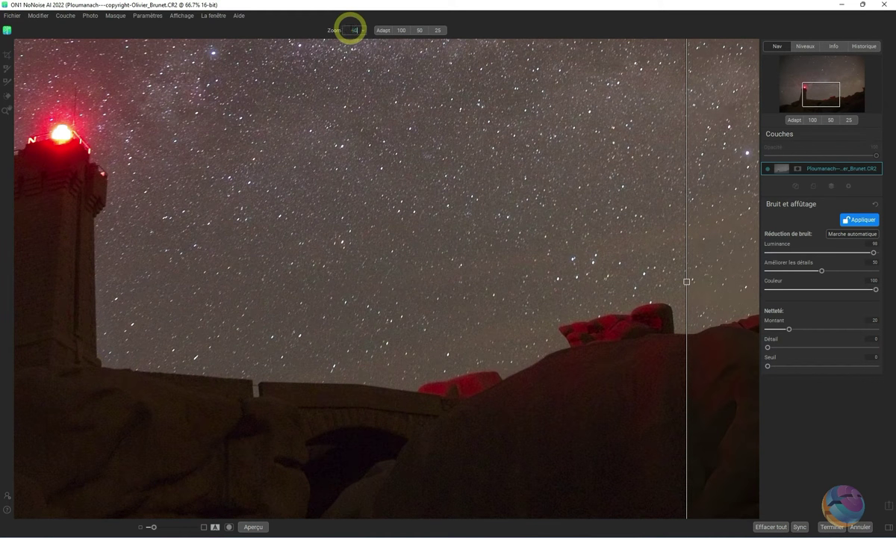
key(Return)
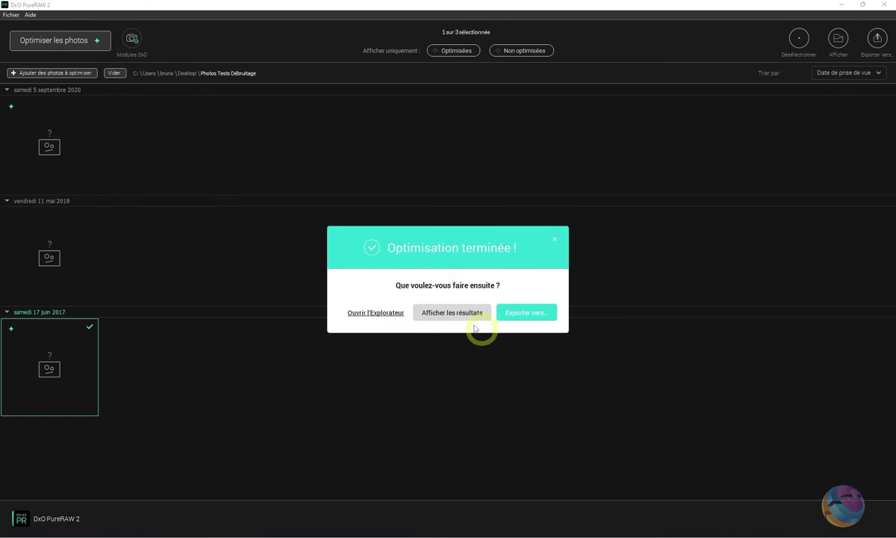
- Dismiss the optimisation-finished notice, widen the RAW side, and open the Ploumanach lighthouse photo
click(454, 312)
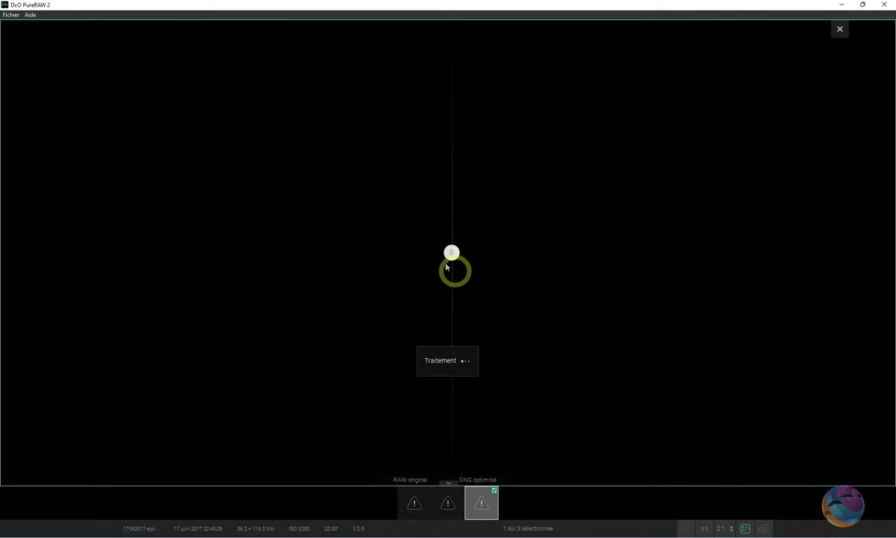
drag(451, 253, 829, 252)
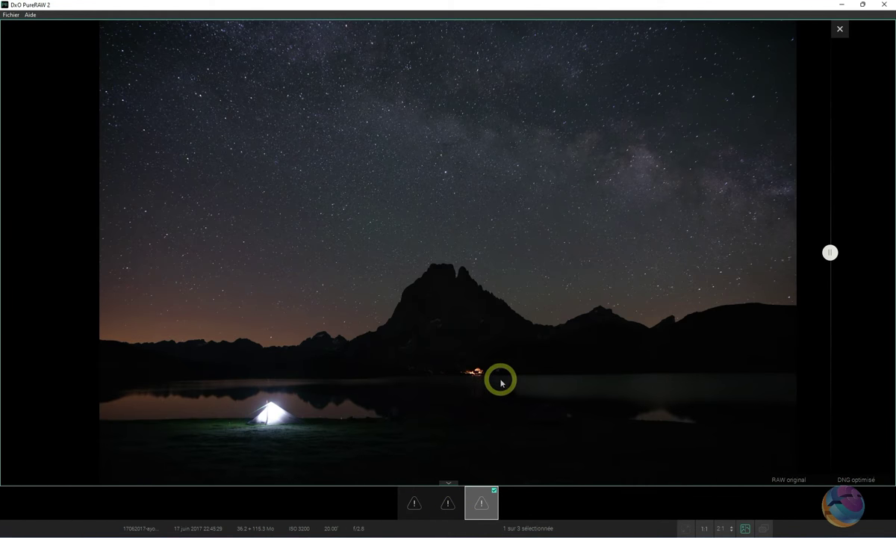
mouse_move(447, 503)
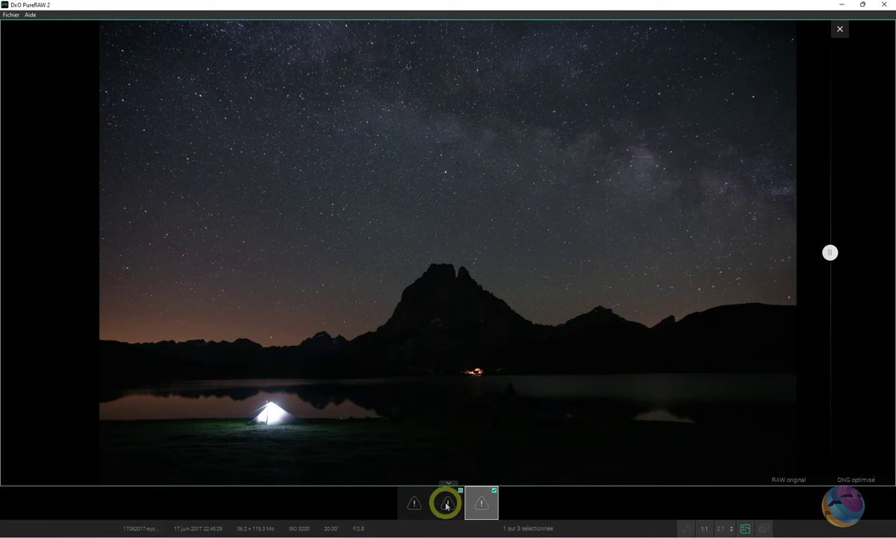
click(446, 505)
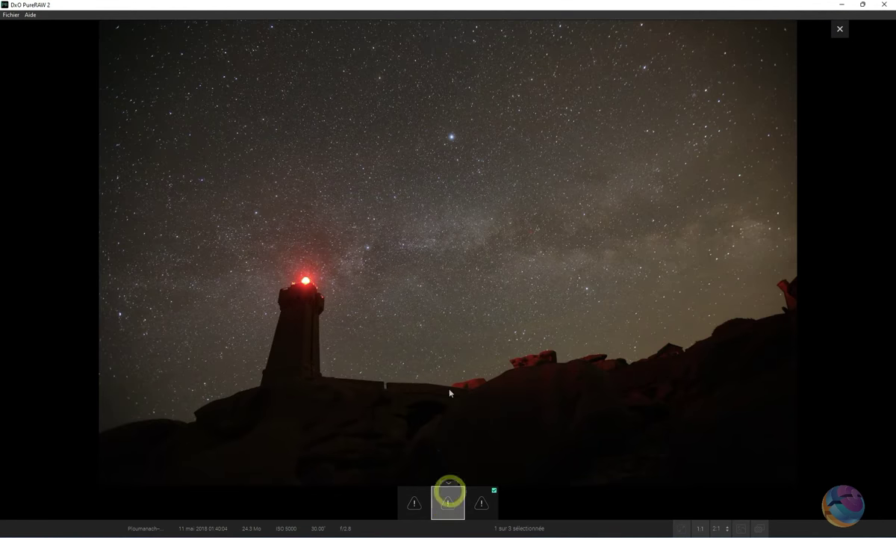
- Zoom into the lighthouse photo and pan across the sky
scroll(522, 379, up, 1)
scroll(522, 379, up, 1)
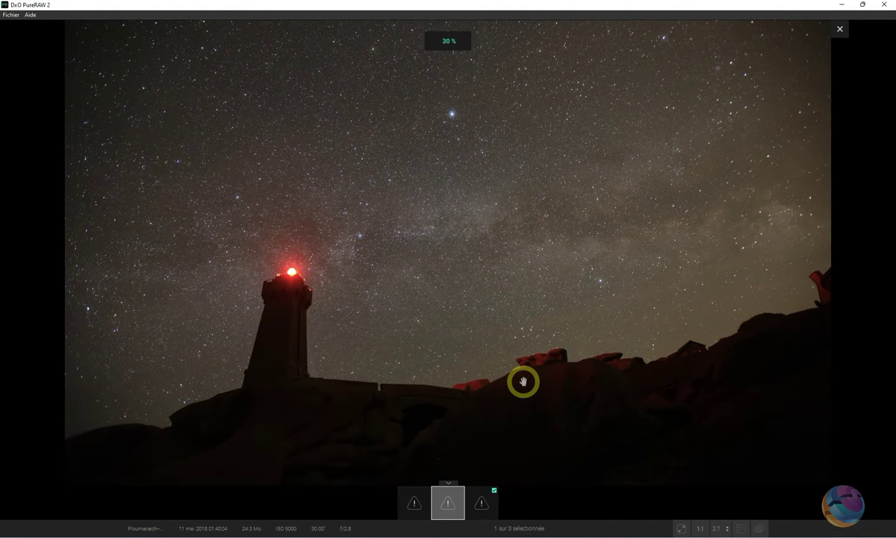
scroll(523, 379, up, 1)
scroll(524, 379, up, 1)
scroll(524, 380, up, 1)
scroll(523, 380, up, 1)
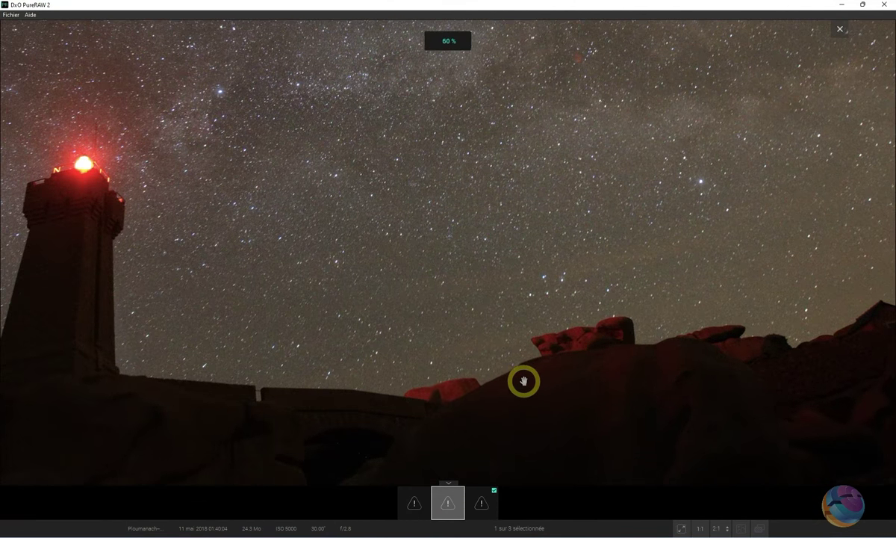
mouse_move(378, 312)
mouse_down()
mouse_move(413, 299)
mouse_move(418, 320)
mouse_up()
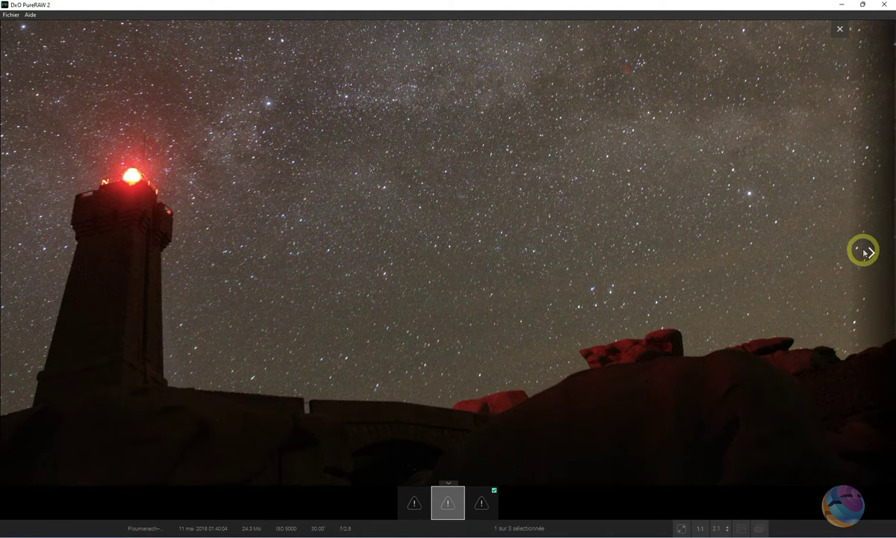
- Select the lighthouse photo, deselect the third photo, and close the viewer
click(473, 258)
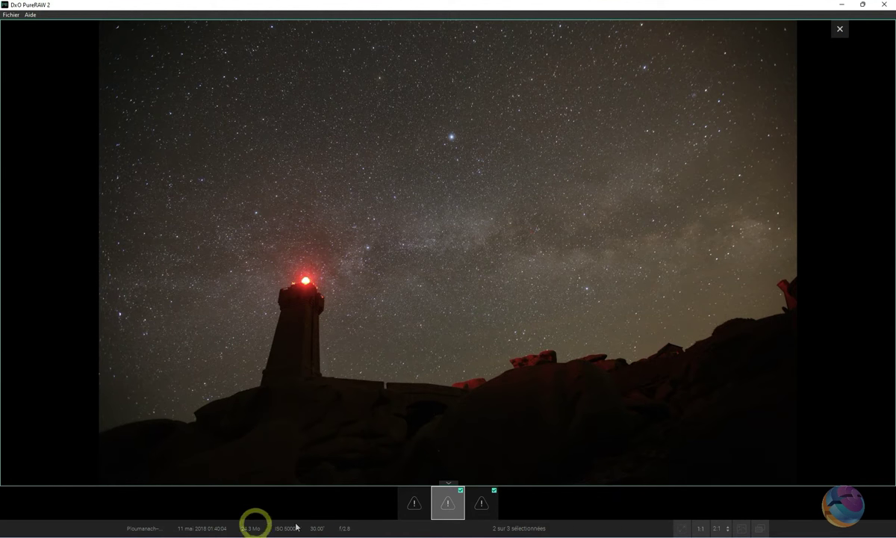
click(494, 491)
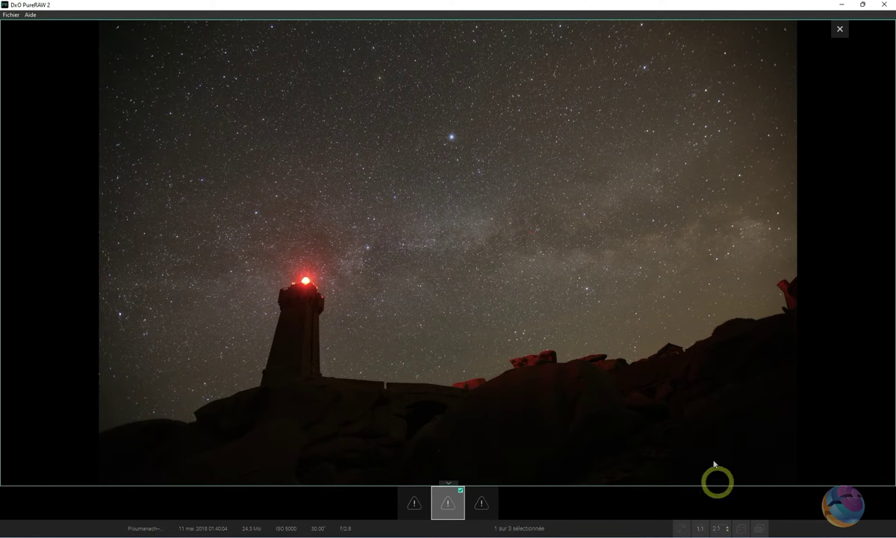
click(840, 30)
- Keep only the 17 June 2017 photo selected, dropping 11 May 2018, and optimise it
click(51, 356)
click(88, 215)
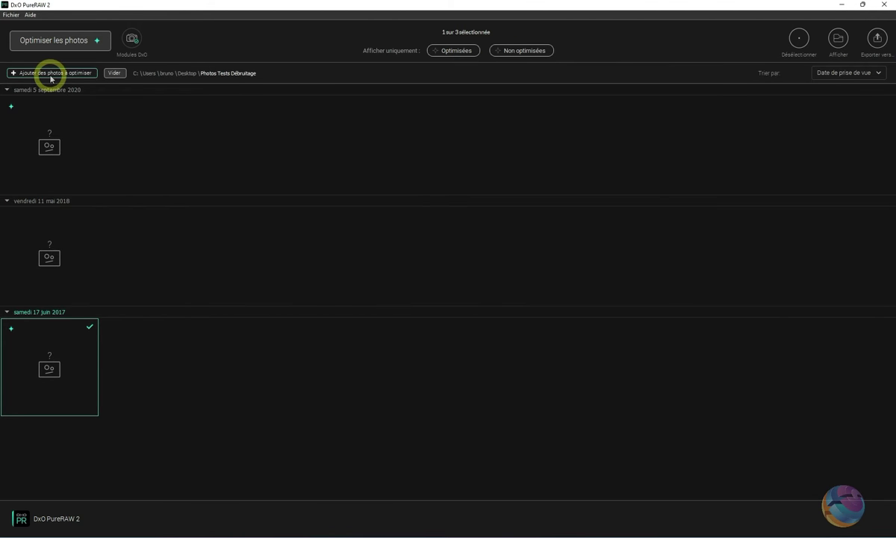
click(27, 46)
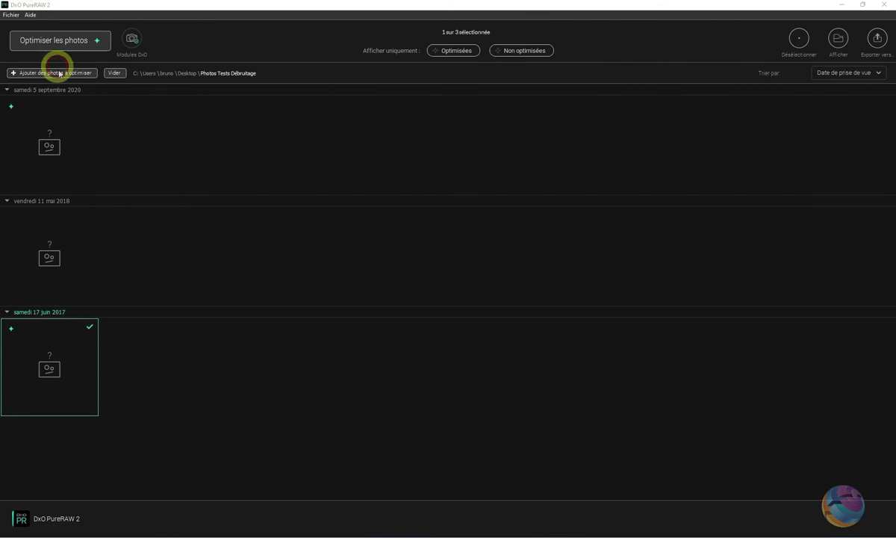
click(526, 415)
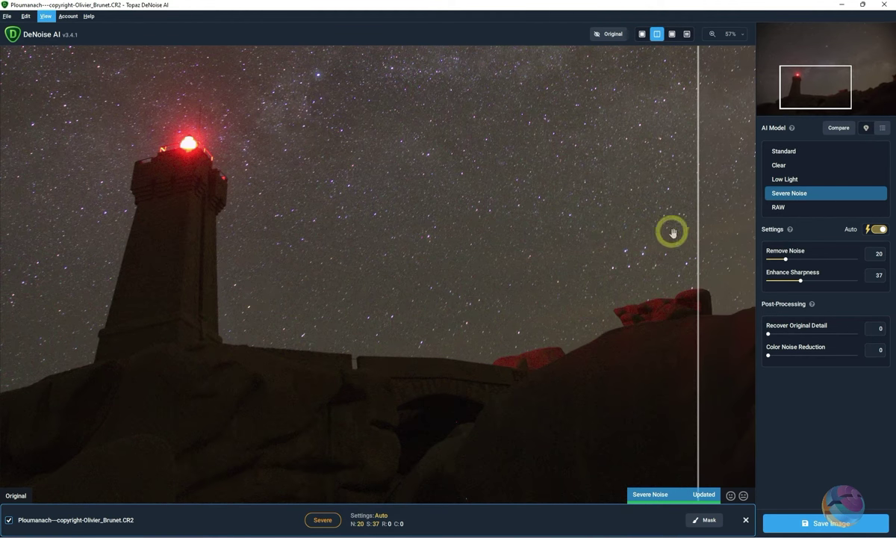
- Sweep the original-versus-Severe Noise split across the lighthouse, zoomed in on its tower
drag(696, 226, 561, 254)
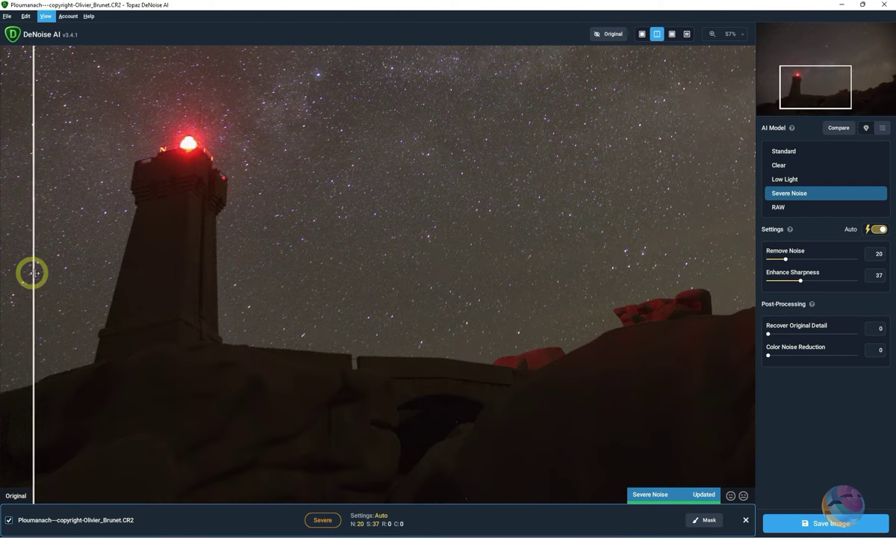
drag(485, 263, 138, 293)
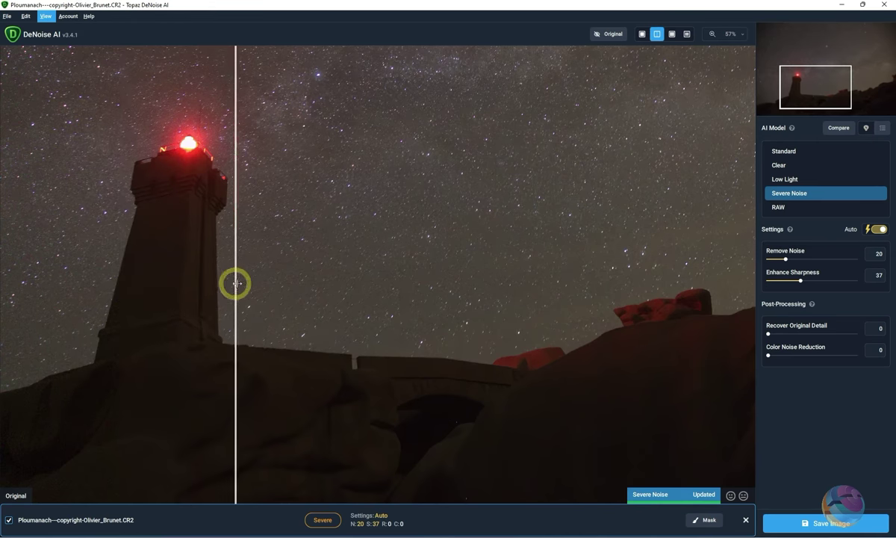
scroll(174, 257, up, 1)
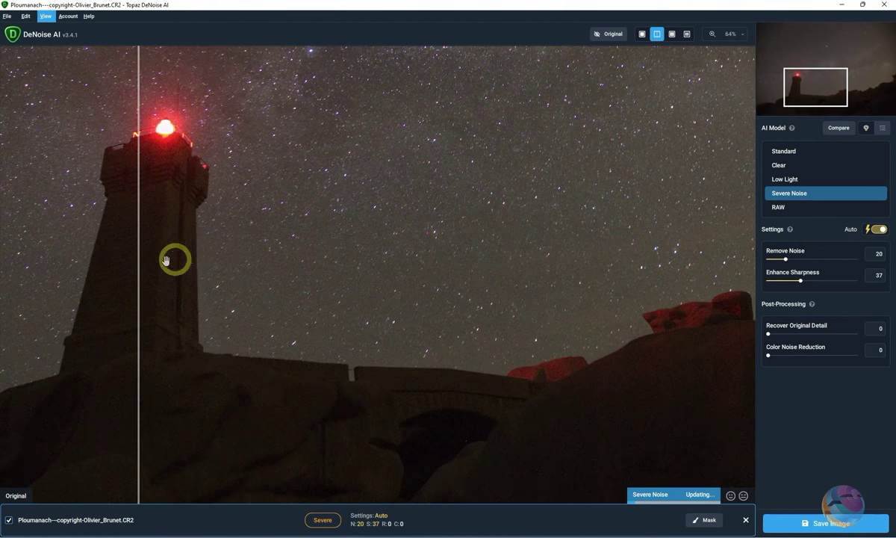
scroll(168, 260, up, 1)
scroll(179, 257, up, 1)
drag(187, 253, 442, 319)
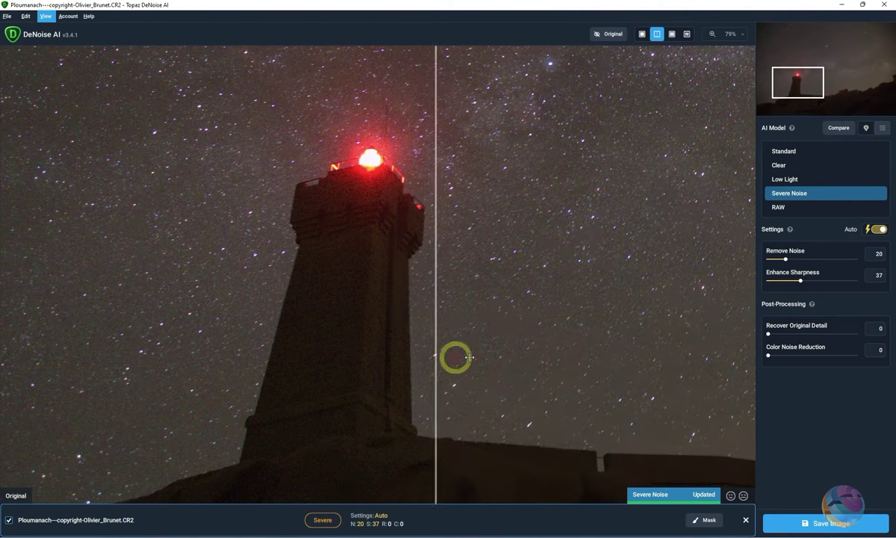
mouse_move(141, 365)
mouse_down()
mouse_move(430, 362)
mouse_move(266, 376)
mouse_up()
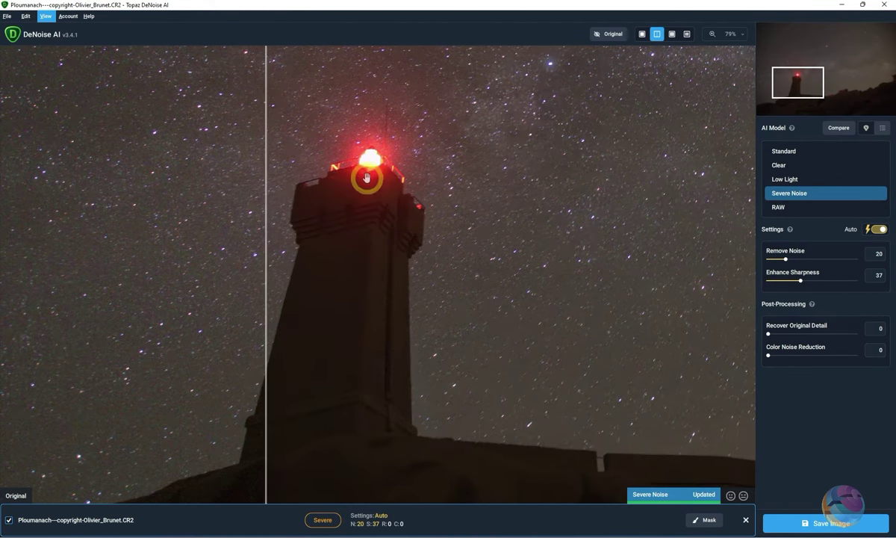
mouse_move(500, 407)
mouse_down()
mouse_move(606, 272)
mouse_move(482, 351)
mouse_up()
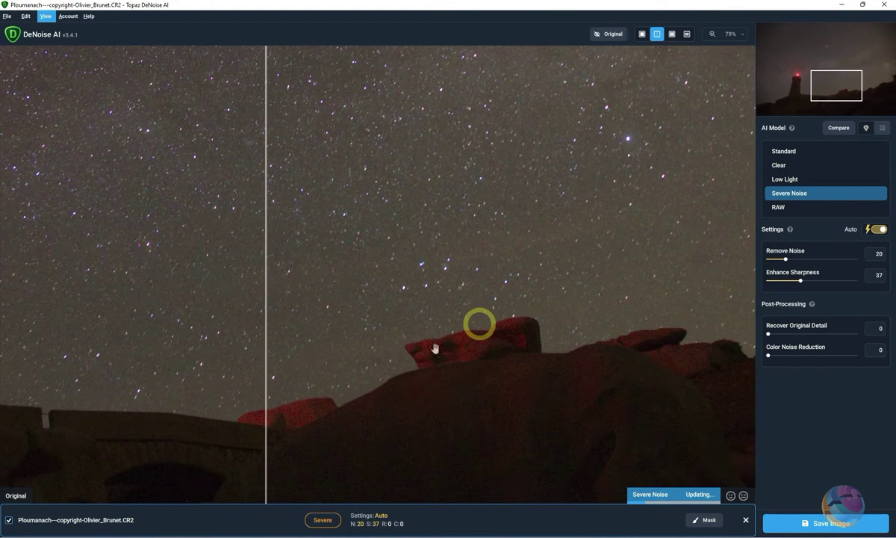
- Compare the Severe Noise result over the red rocks and starry sky, then reframe the lighthouse
scroll(485, 370, up, 2)
drag(498, 372, 421, 268)
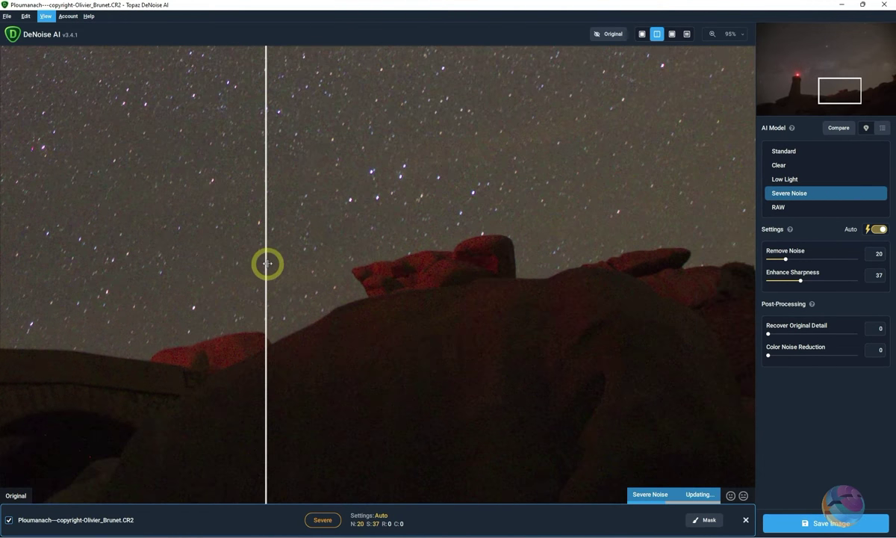
mouse_move(267, 263)
mouse_down()
mouse_move(303, 284)
mouse_move(374, 293)
mouse_up()
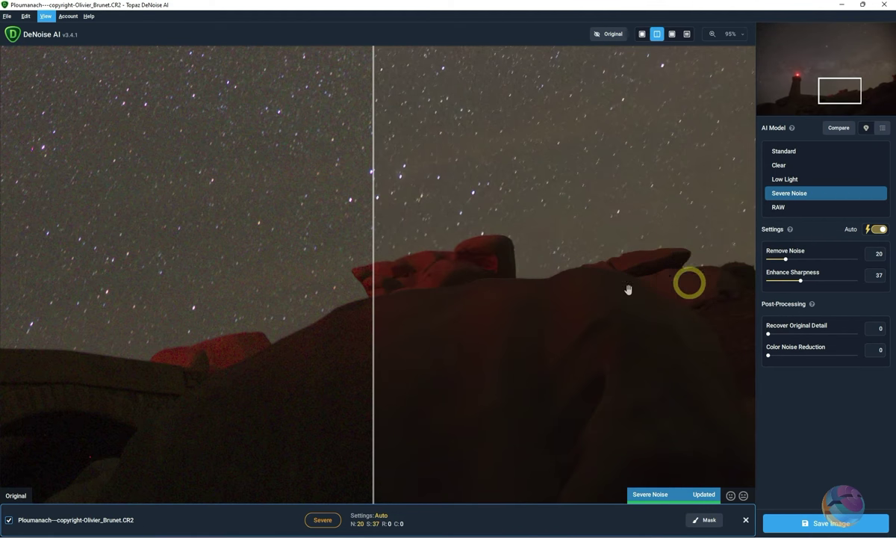
drag(538, 226, 404, 398)
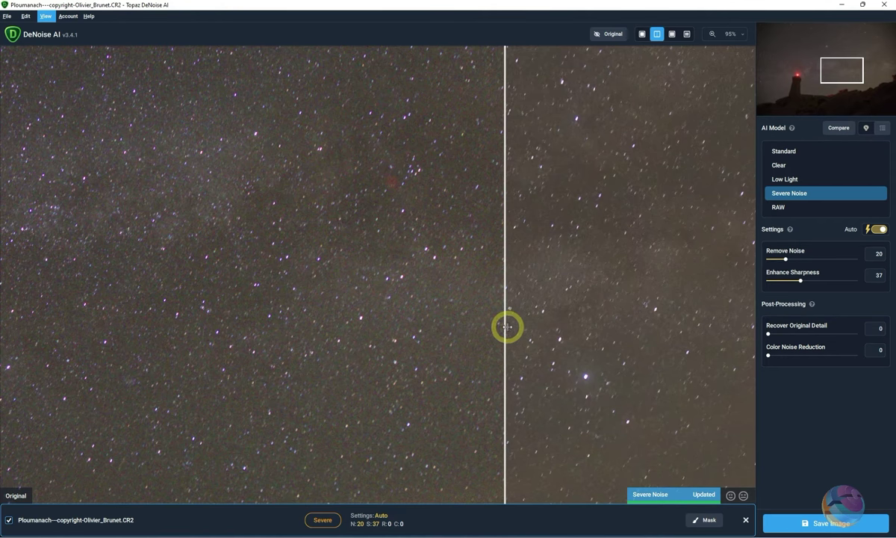
mouse_move(507, 327)
mouse_down()
mouse_move(336, 342)
mouse_move(643, 336)
mouse_move(286, 336)
mouse_move(394, 333)
mouse_up()
scroll(486, 329, down, 1)
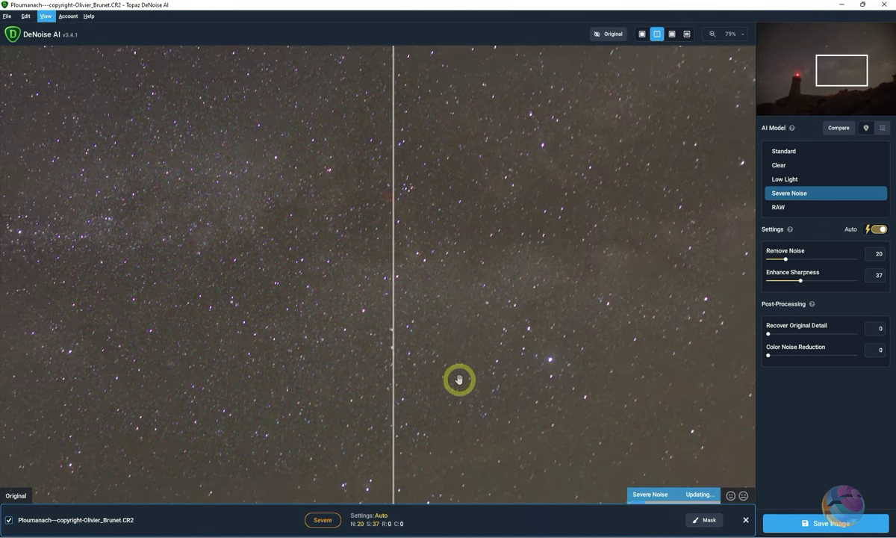
scroll(463, 366, down, 3)
mouse_move(470, 375)
mouse_down()
mouse_move(560, 300)
mouse_move(620, 266)
mouse_move(600, 272)
mouse_up()
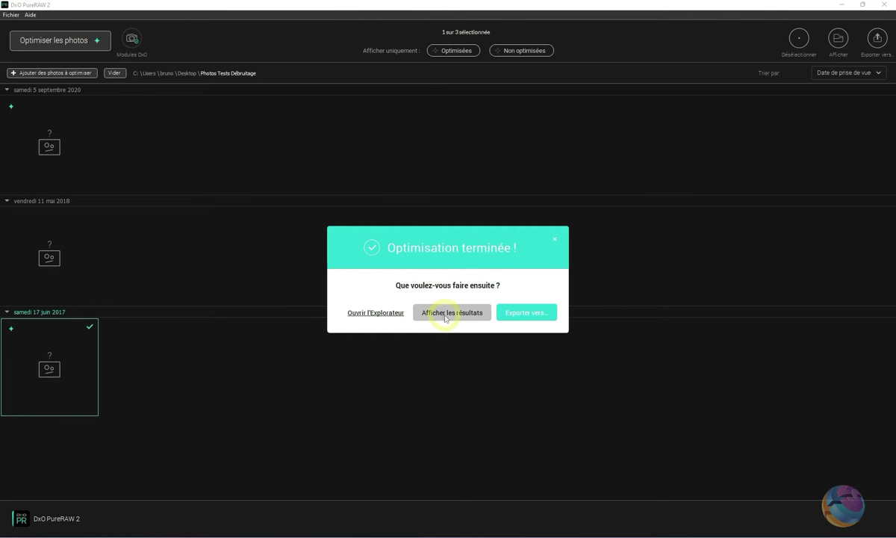
click(446, 315)
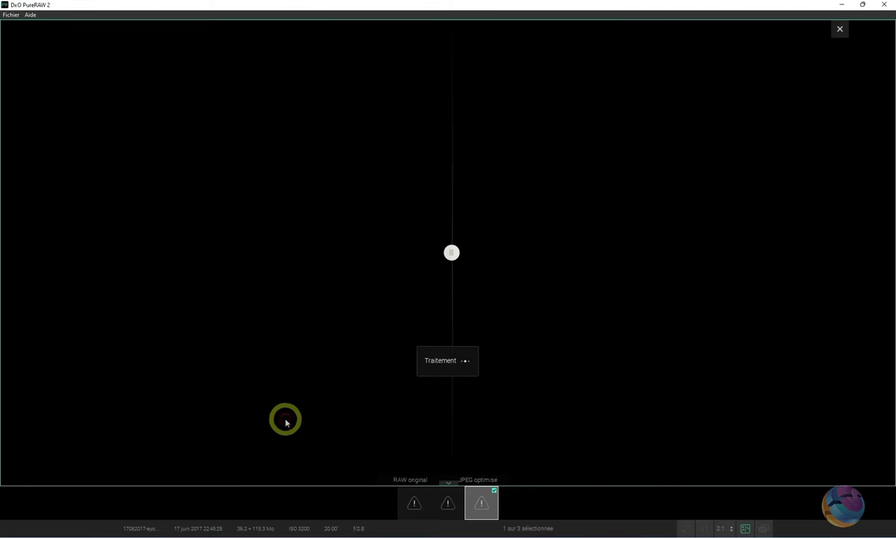
- Compare the night lake photo's RAW and DNG sides, close the viewer, and also select 11 mai 2018
drag(451, 253, 702, 263)
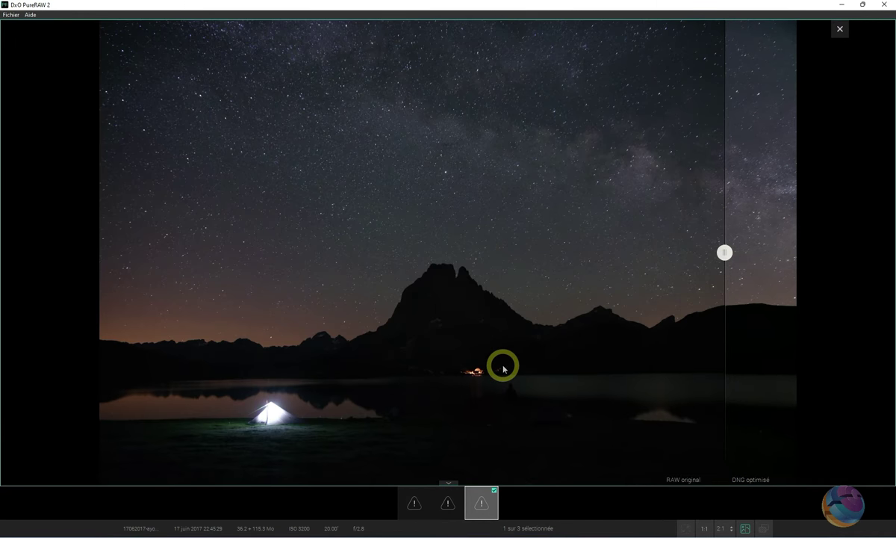
mouse_move(724, 252)
mouse_down()
mouse_move(409, 292)
mouse_move(414, 284)
mouse_up()
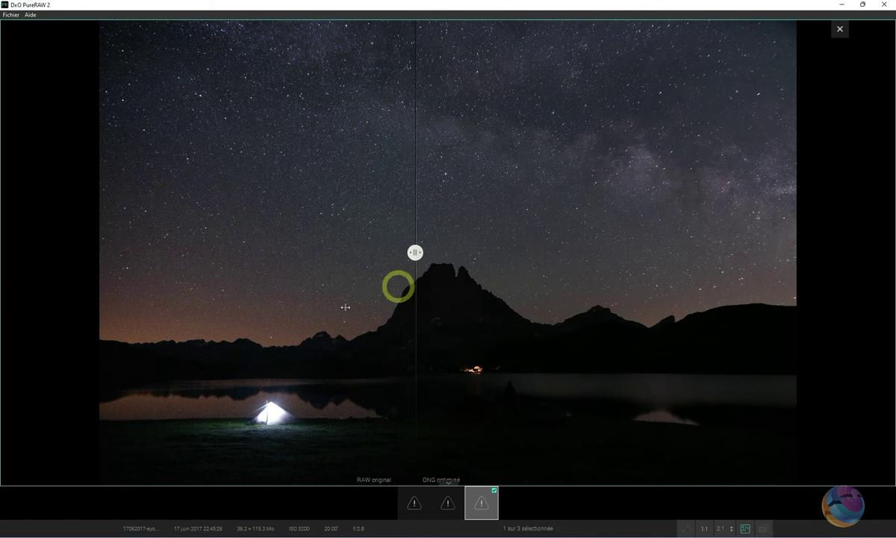
click(838, 30)
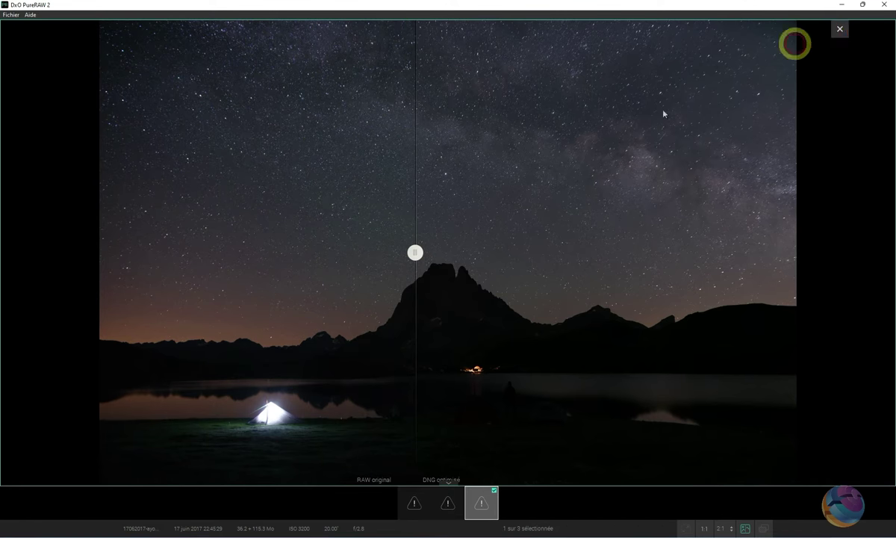
ctrl+click(33, 239)
right_click(36, 245)
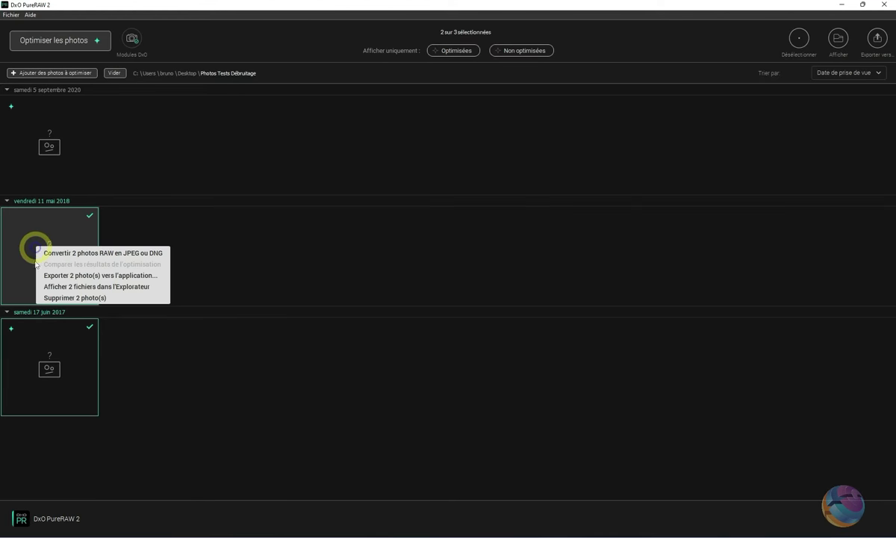
- Deselect 17 juin 2017 and remove the 11 mai 2018 photo from the library
click(60, 157)
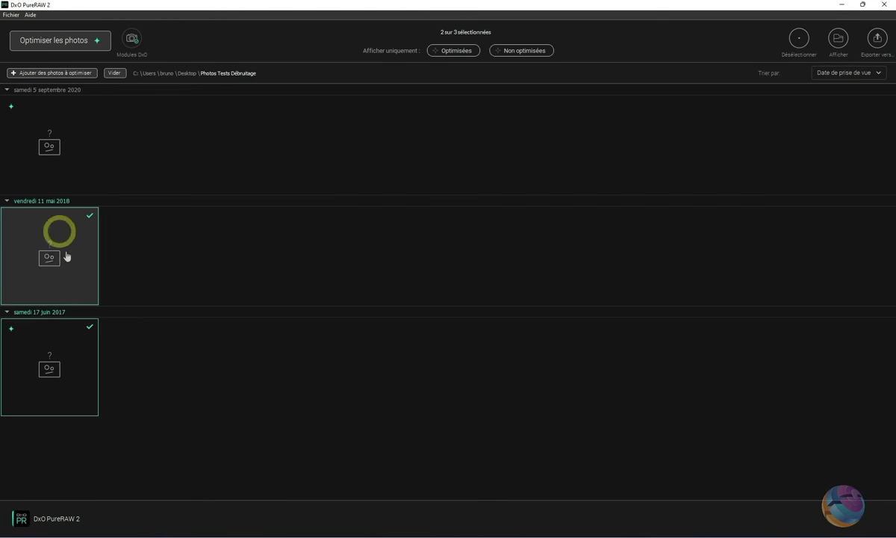
ctrl+click(90, 322)
right_click(56, 228)
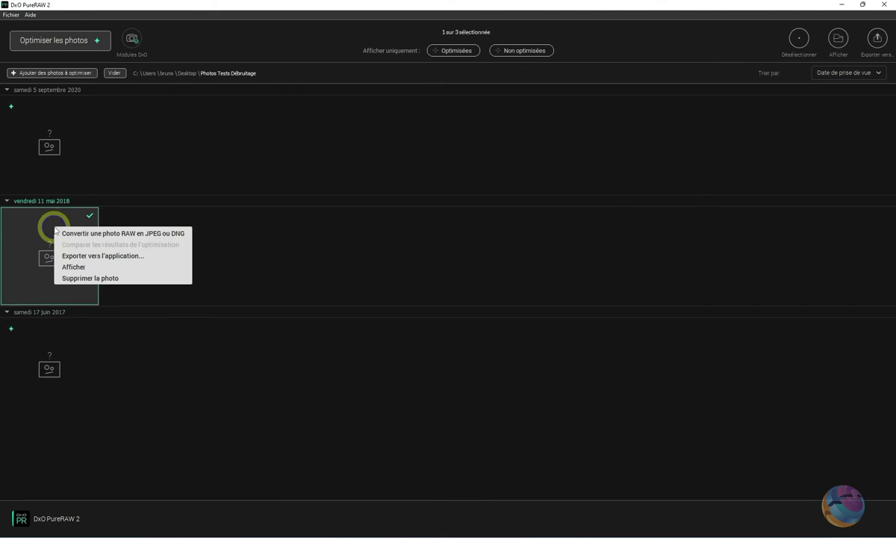
click(89, 280)
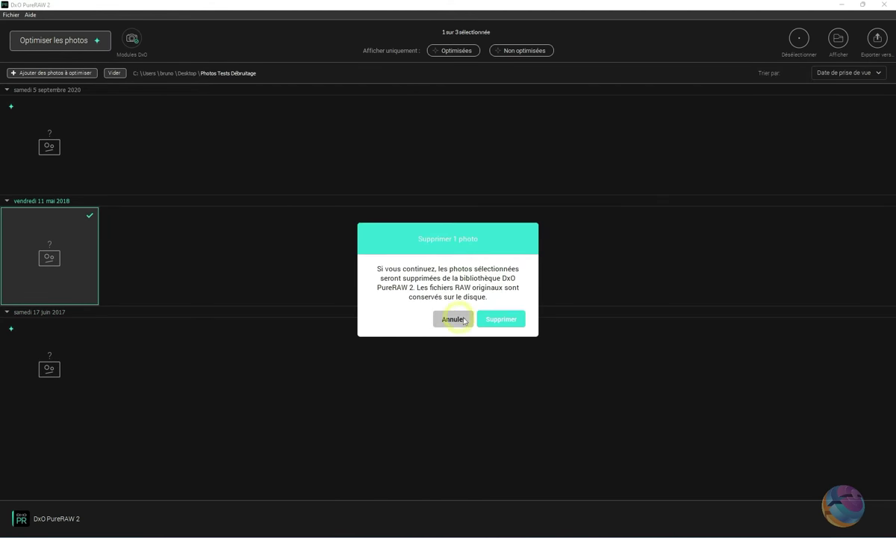
click(438, 321)
- Remove the remaining 5 septembre 2020 and 17 juin 2017 photos from the library
right_click(57, 154)
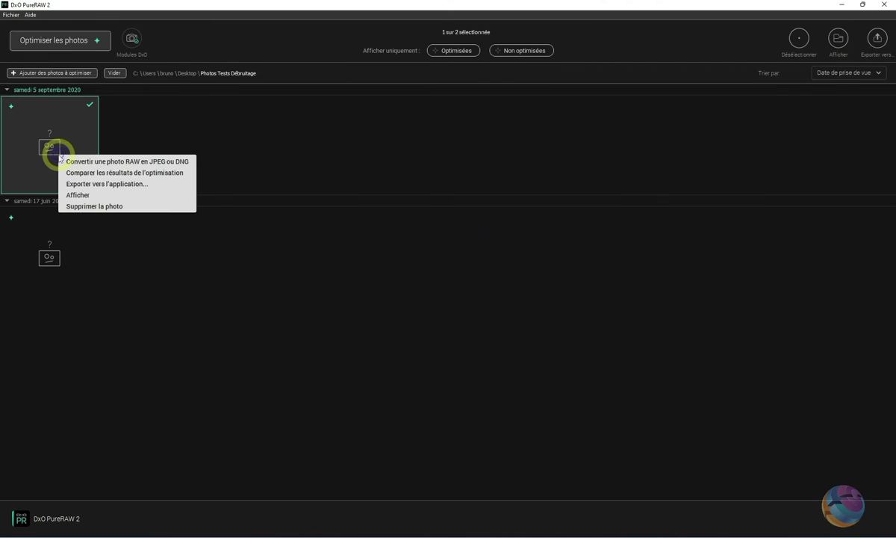
click(97, 207)
click(494, 318)
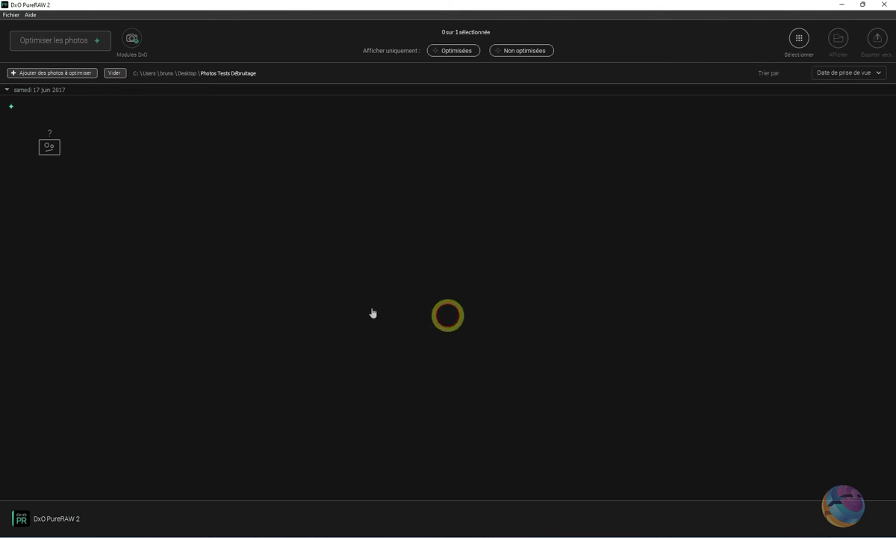
right_click(51, 153)
click(119, 201)
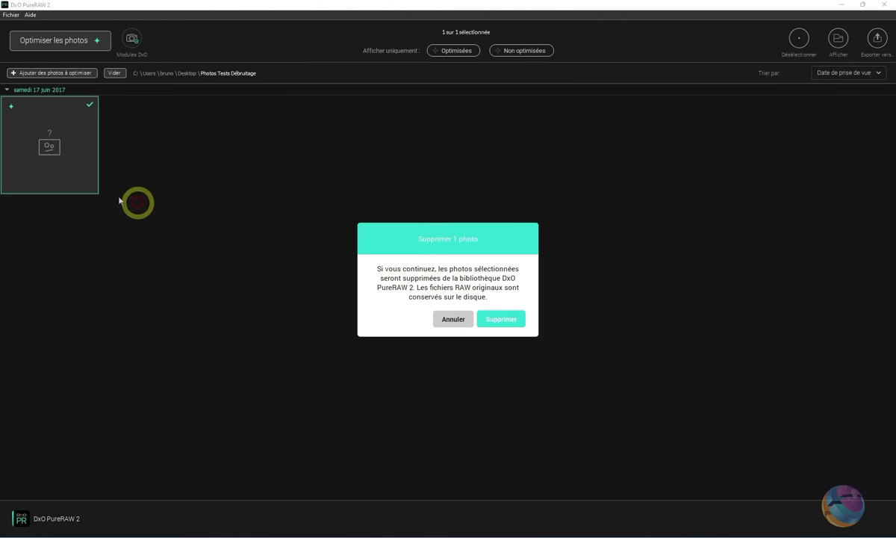
click(496, 319)
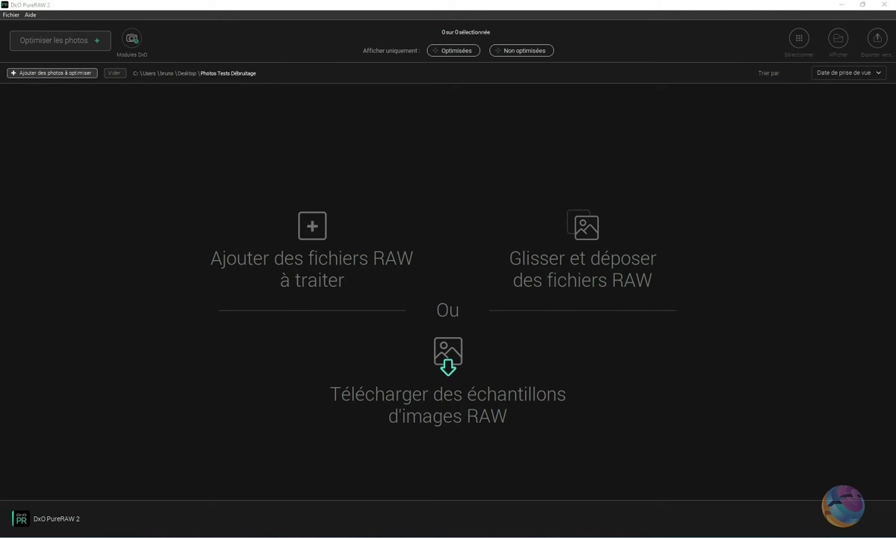
key(alt+Tab)
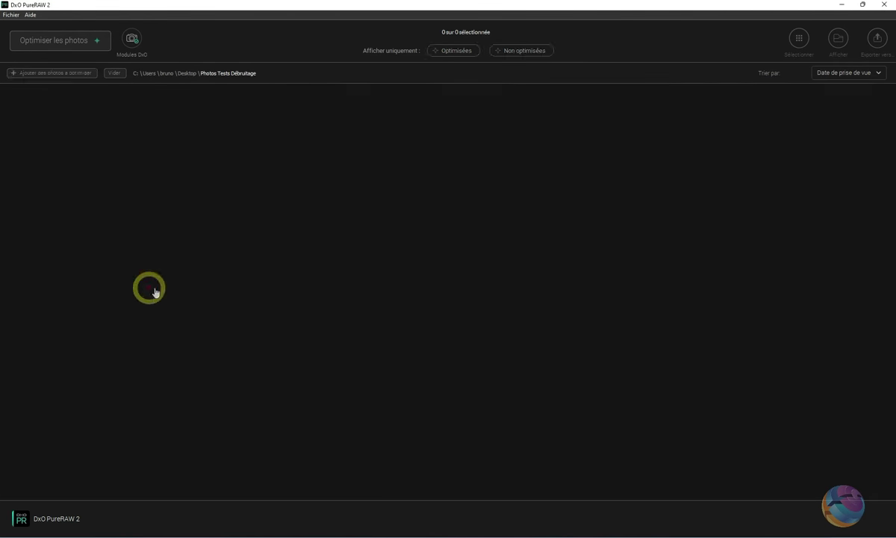
- Add the Ploumanach CR2 to PureRAW and optimise it
drag(564, 296, 84, 316)
click(49, 40)
click(515, 413)
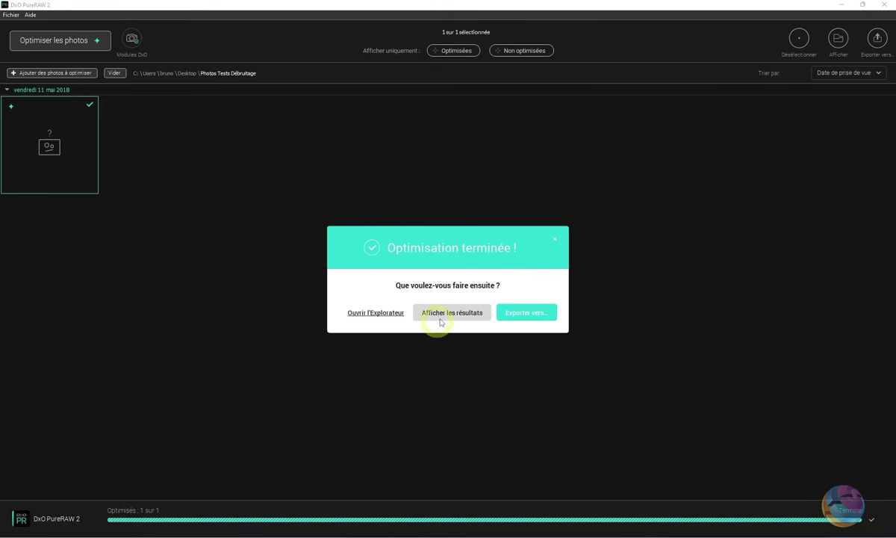
- Show the results and sweep the RAW-versus-DNG slider across the lighthouse sky
click(440, 322)
drag(451, 253, 655, 269)
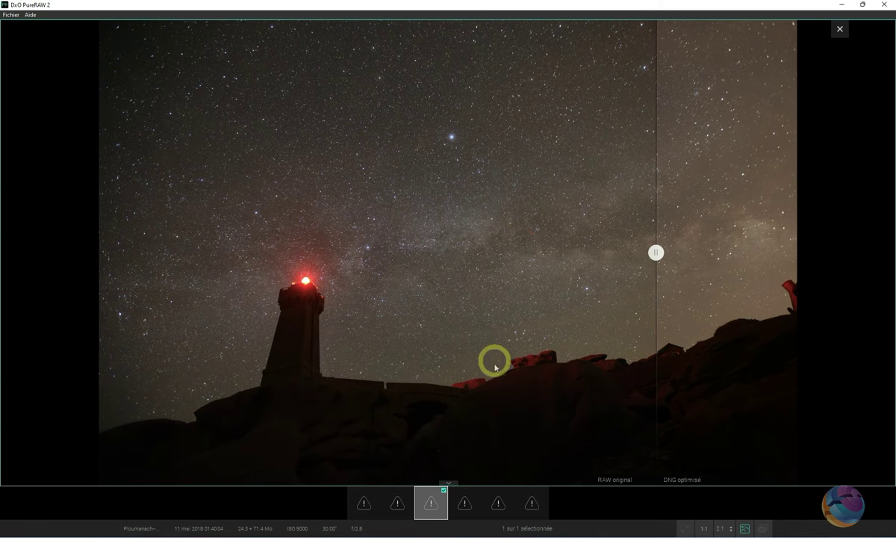
mouse_move(656, 257)
mouse_down()
mouse_move(189, 324)
mouse_move(634, 320)
mouse_move(240, 330)
mouse_move(674, 330)
mouse_move(301, 344)
mouse_up()
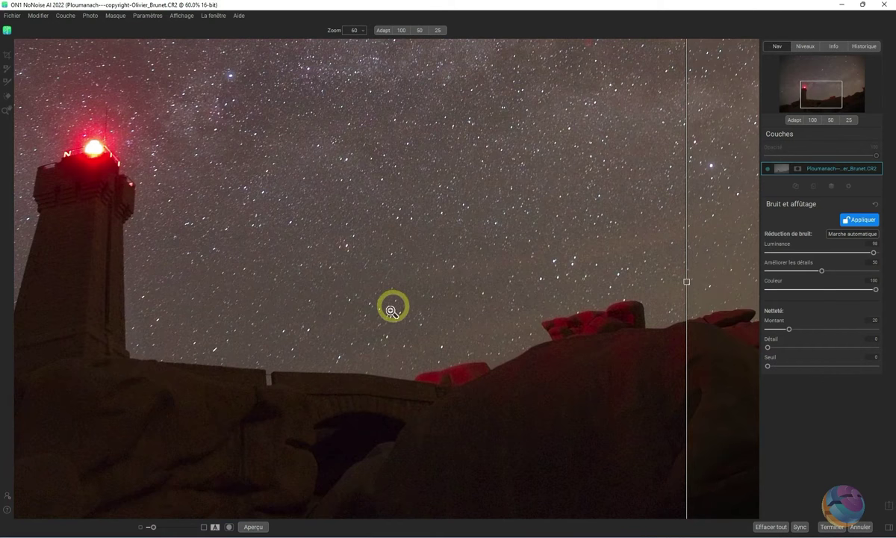
- Zoom to 100 then 25 and sweep the before/after split across the lighthouse sky
click(400, 30)
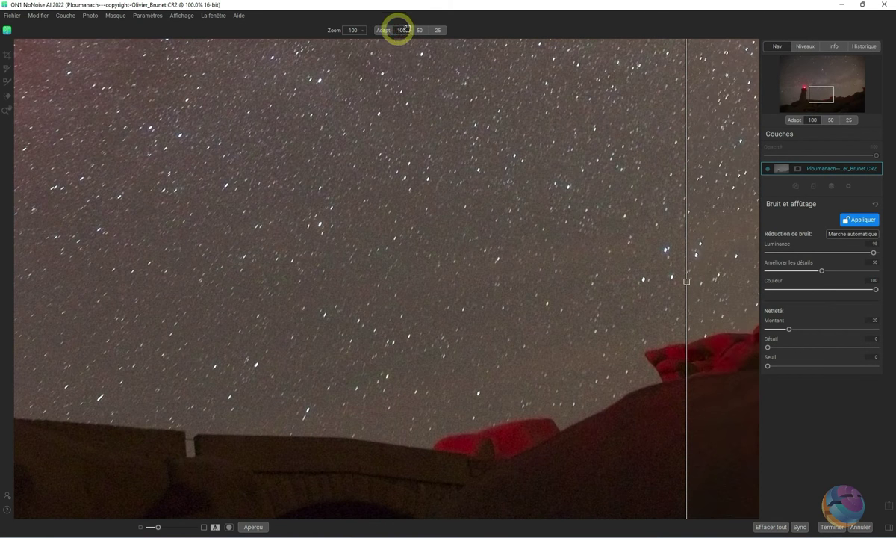
click(436, 30)
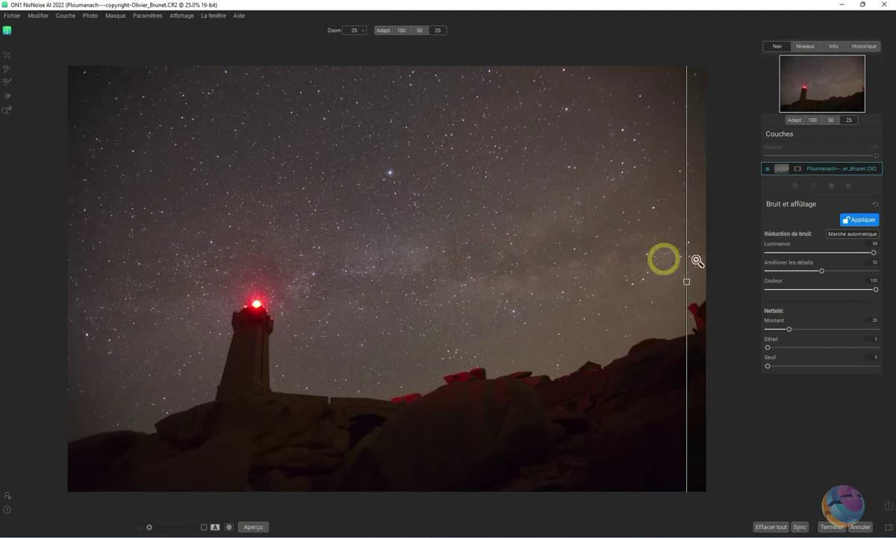
mouse_move(687, 283)
mouse_down()
mouse_move(178, 300)
mouse_move(416, 281)
mouse_move(457, 290)
mouse_move(186, 295)
mouse_move(566, 295)
mouse_move(162, 304)
mouse_move(596, 296)
mouse_move(159, 312)
mouse_move(522, 310)
mouse_move(172, 327)
mouse_move(498, 320)
mouse_move(231, 326)
mouse_up()
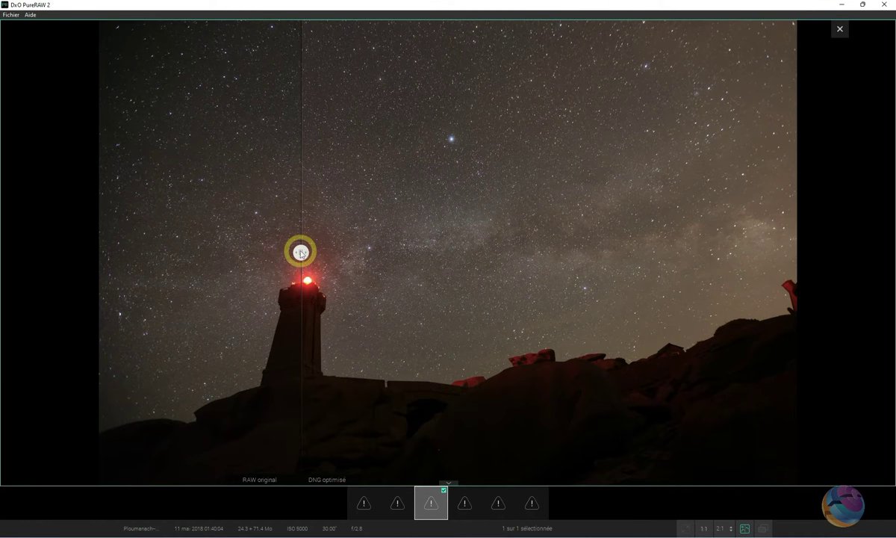
mouse_move(301, 253)
mouse_down()
mouse_move(607, 286)
mouse_move(214, 300)
mouse_move(620, 311)
mouse_move(209, 322)
mouse_move(674, 328)
mouse_move(148, 332)
mouse_move(702, 332)
mouse_move(225, 333)
mouse_move(699, 337)
mouse_move(280, 360)
mouse_move(489, 355)
mouse_move(144, 359)
mouse_move(519, 351)
mouse_up()
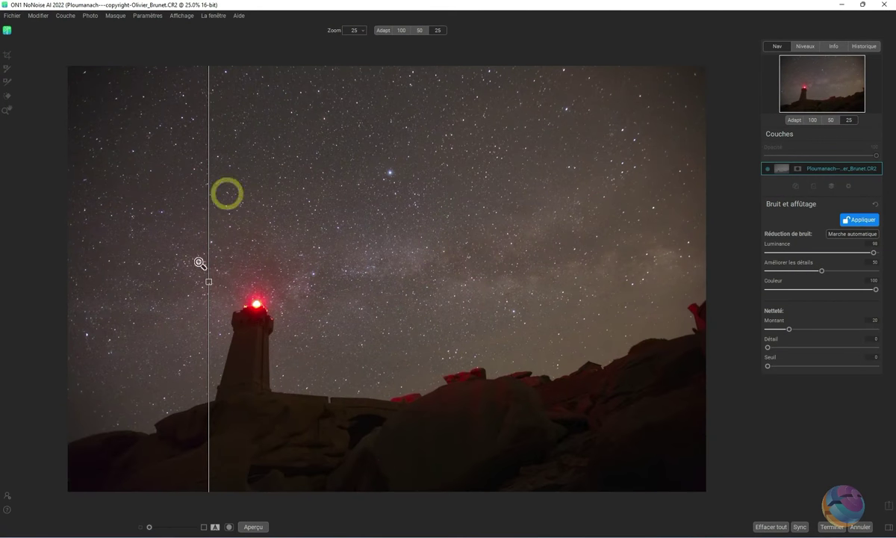
mouse_move(209, 285)
mouse_down()
mouse_move(605, 288)
mouse_move(189, 307)
mouse_move(438, 315)
mouse_move(170, 353)
mouse_move(242, 345)
mouse_up()
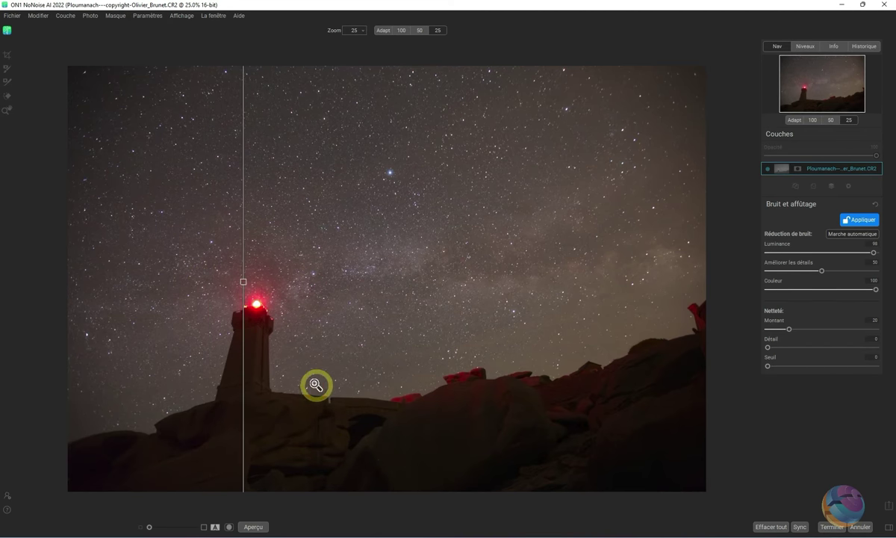
- Zoom to 100% on the star field and compare original versus denoised detail
click(315, 384)
click(243, 282)
mouse_move(244, 284)
mouse_down()
mouse_move(392, 290)
mouse_move(241, 295)
mouse_move(421, 301)
mouse_move(245, 308)
mouse_up()
mouse_move(408, 362)
mouse_down()
mouse_move(586, 234)
mouse_move(533, 326)
mouse_move(540, 306)
mouse_up()
mouse_move(245, 284)
mouse_down()
mouse_move(468, 296)
mouse_move(248, 296)
mouse_up()
mouse_move(460, 318)
mouse_down()
mouse_move(522, 333)
mouse_move(358, 321)
mouse_move(614, 290)
mouse_move(483, 353)
mouse_move(435, 354)
mouse_up()
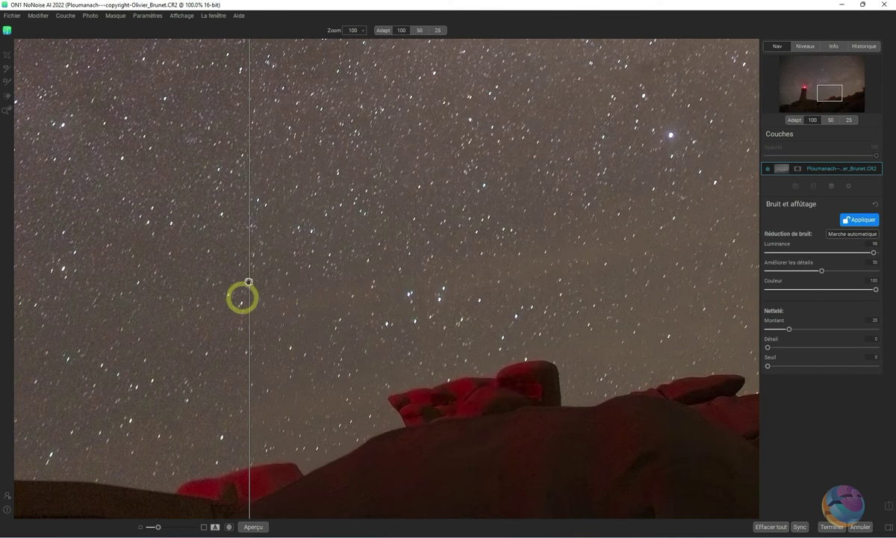
mouse_move(249, 282)
mouse_down()
mouse_move(516, 324)
mouse_move(335, 342)
mouse_move(572, 342)
mouse_move(347, 394)
mouse_move(614, 383)
mouse_move(419, 401)
mouse_move(360, 393)
mouse_up()
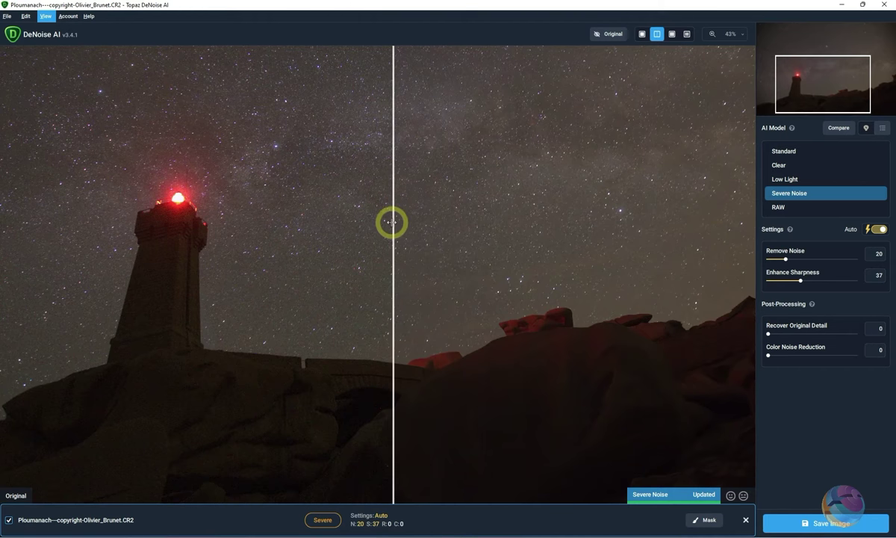
mouse_move(391, 221)
mouse_down()
mouse_move(252, 240)
mouse_move(528, 262)
mouse_move(266, 262)
mouse_move(536, 268)
mouse_move(312, 277)
mouse_move(608, 294)
mouse_move(381, 301)
mouse_move(391, 304)
mouse_move(618, 298)
mouse_move(383, 304)
mouse_move(518, 304)
mouse_move(527, 315)
mouse_move(129, 320)
mouse_move(566, 318)
mouse_move(79, 327)
mouse_move(666, 326)
mouse_move(290, 336)
mouse_move(519, 322)
mouse_move(407, 317)
mouse_move(576, 296)
mouse_move(371, 289)
mouse_move(483, 302)
mouse_move(416, 303)
mouse_up()
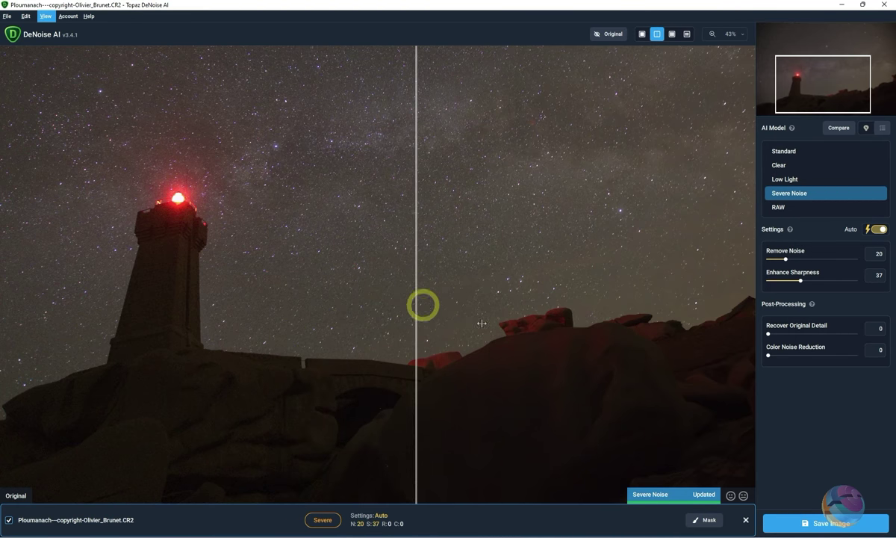
- Zoom the Severe Noise preview to 99% over the red rocks and compare both halves
scroll(556, 329, up, 2)
scroll(566, 336, up, 2)
scroll(618, 360, up, 2)
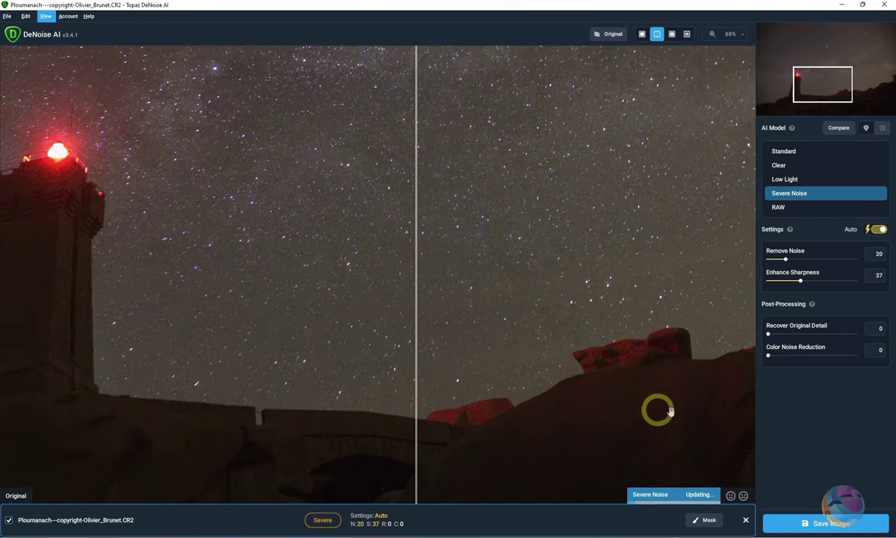
scroll(656, 410, up, 1)
drag(700, 392, 543, 346)
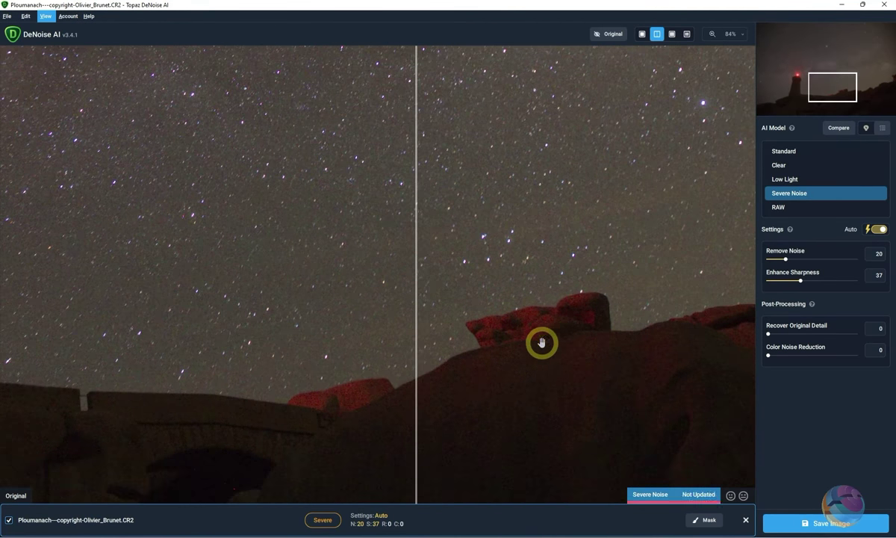
scroll(547, 377, up, 2)
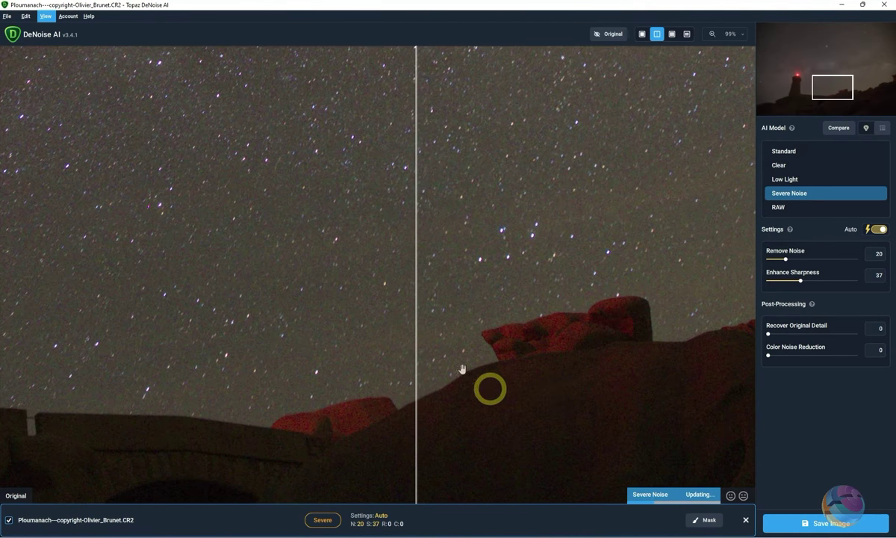
mouse_move(418, 313)
mouse_down()
mouse_move(422, 346)
mouse_move(450, 347)
mouse_up()
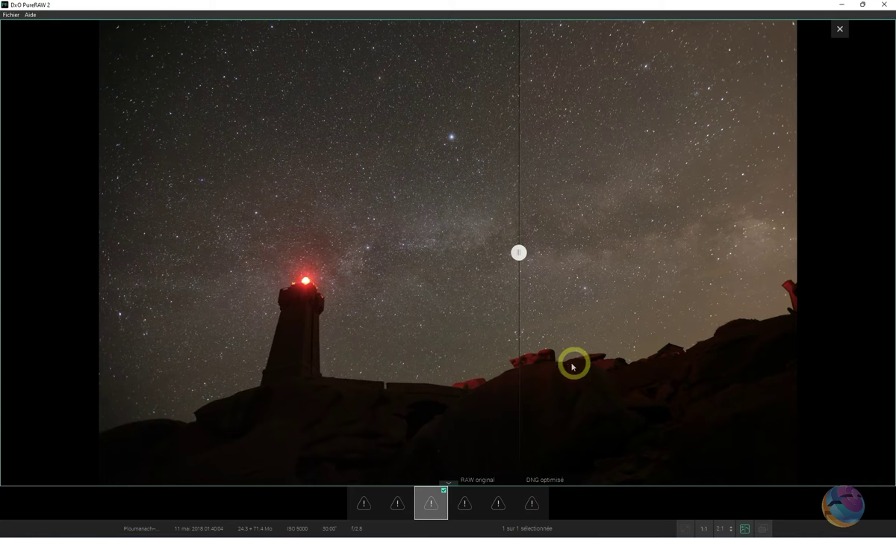
scroll(573, 366, up, 2)
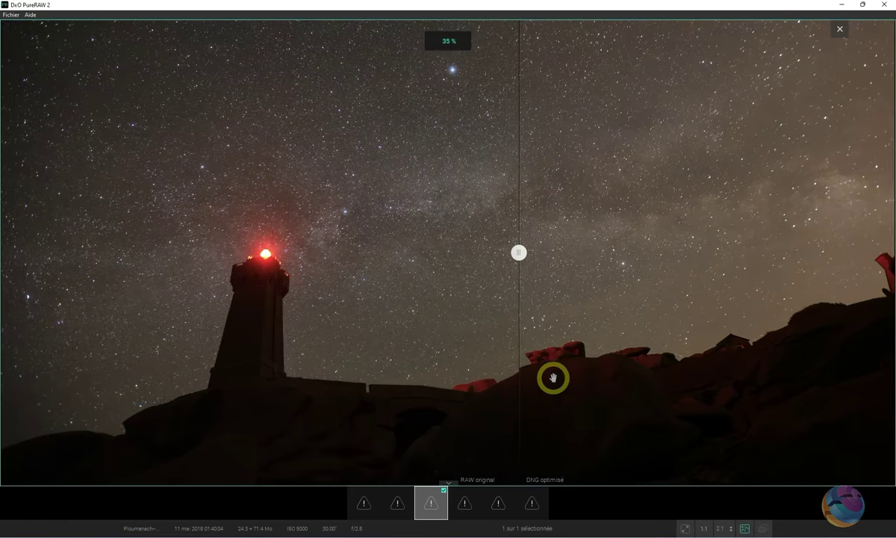
scroll(554, 375, up, 2)
scroll(592, 390, up, 2)
scroll(469, 301, up, 2)
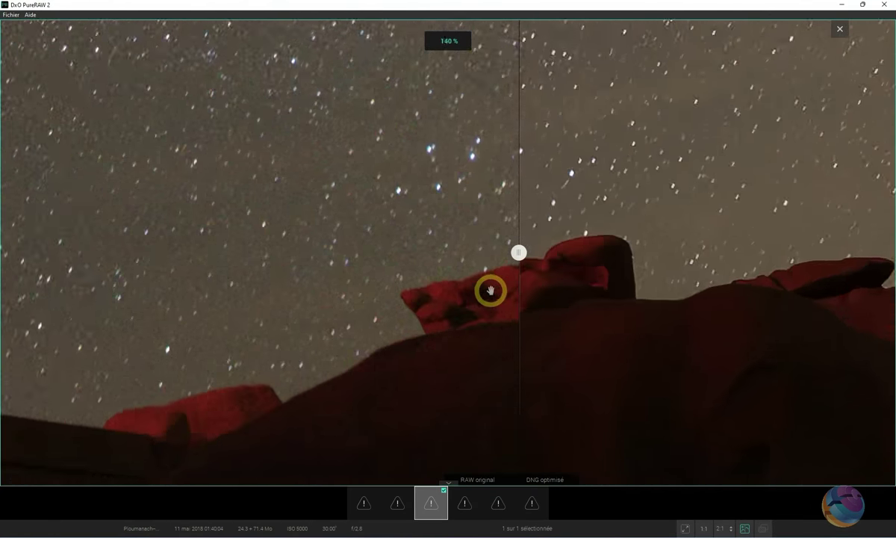
scroll(488, 290, up, 2)
scroll(602, 232, up, 2)
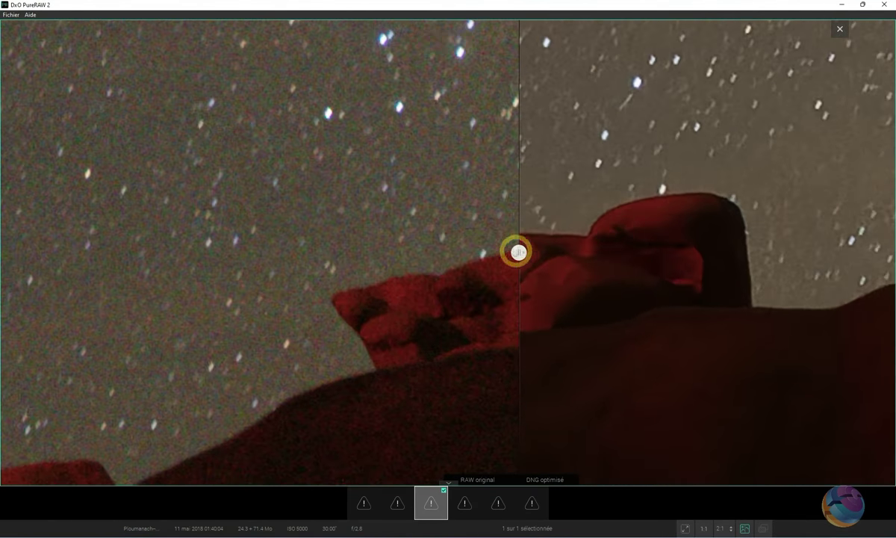
mouse_move(519, 252)
mouse_down()
mouse_move(648, 279)
mouse_move(238, 348)
mouse_move(776, 286)
mouse_move(436, 353)
mouse_move(220, 410)
mouse_move(657, 343)
mouse_move(146, 392)
mouse_move(622, 346)
mouse_move(194, 403)
mouse_move(598, 366)
mouse_move(75, 413)
mouse_move(687, 366)
mouse_up()
mouse_move(687, 366)
mouse_down()
mouse_move(179, 406)
mouse_move(507, 377)
mouse_move(201, 419)
mouse_move(208, 423)
mouse_up()
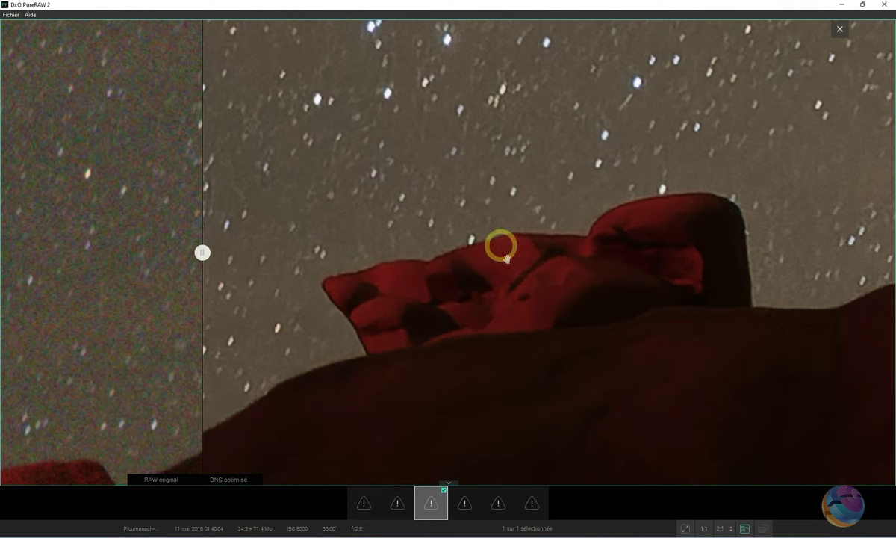
scroll(368, 279, down, 3)
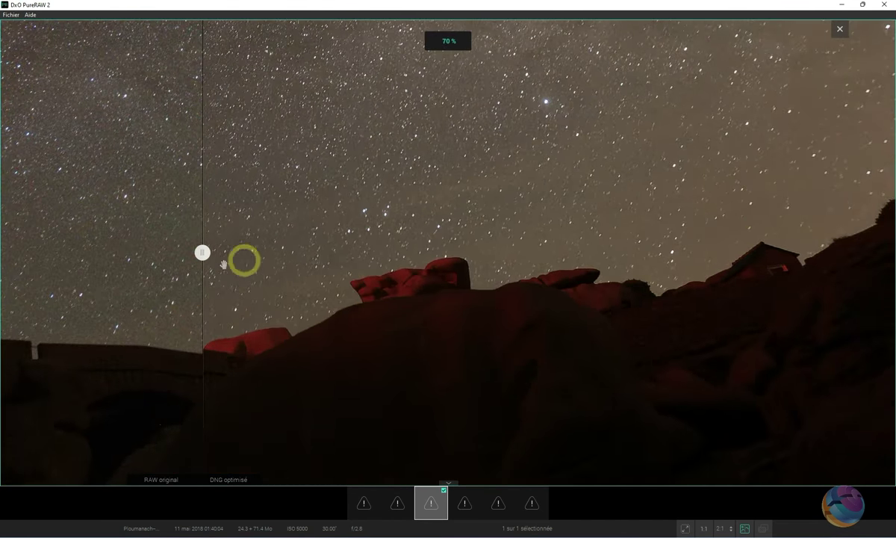
drag(354, 218, 509, 304)
scroll(326, 296, down, 2)
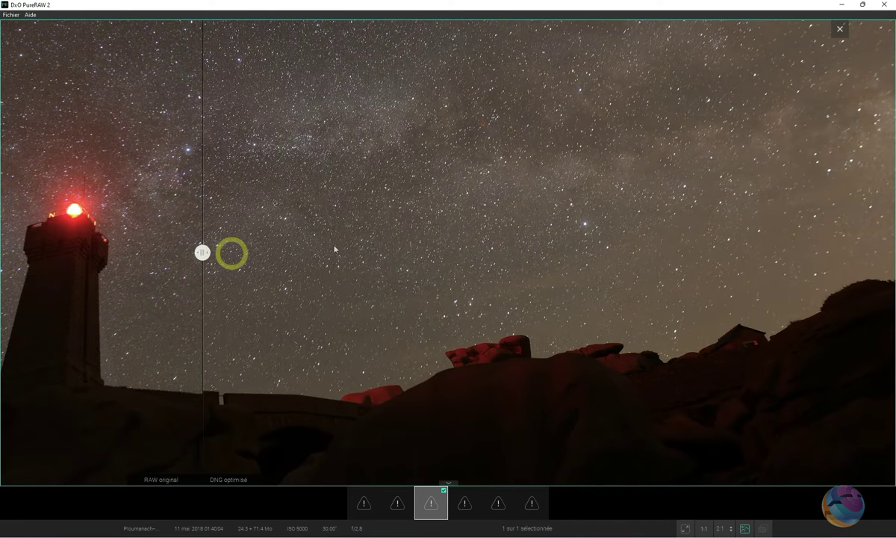
mouse_move(289, 262)
mouse_down()
mouse_move(550, 242)
mouse_move(414, 301)
mouse_move(529, 296)
mouse_move(545, 288)
mouse_up()
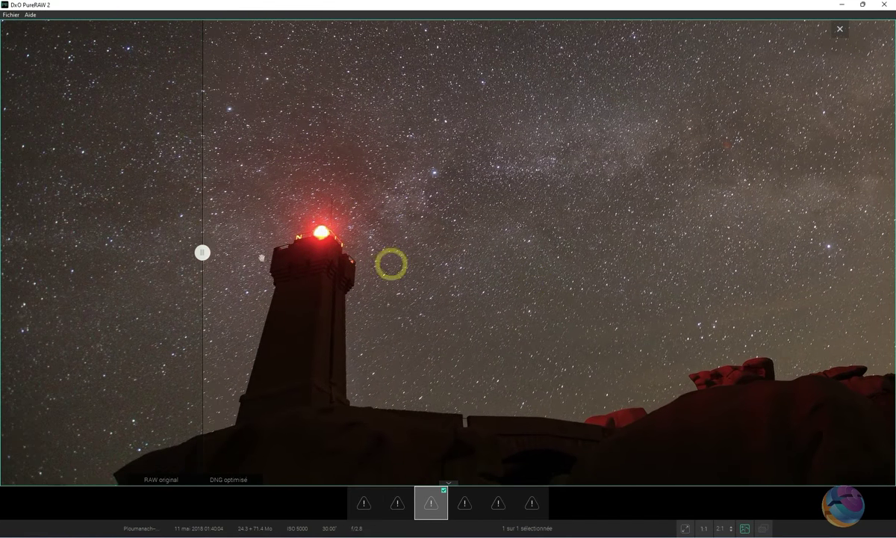
mouse_move(203, 254)
mouse_down()
mouse_move(422, 260)
mouse_move(215, 283)
mouse_move(375, 276)
mouse_move(247, 282)
mouse_up()
drag(368, 277, 260, 284)
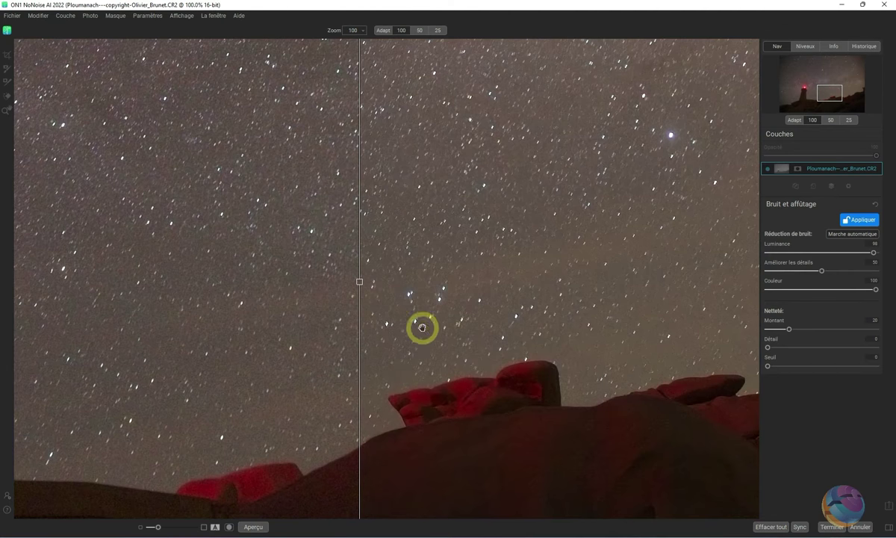
- Fit the whole photo in view and sweep the before/after line across the scene
click(411, 310)
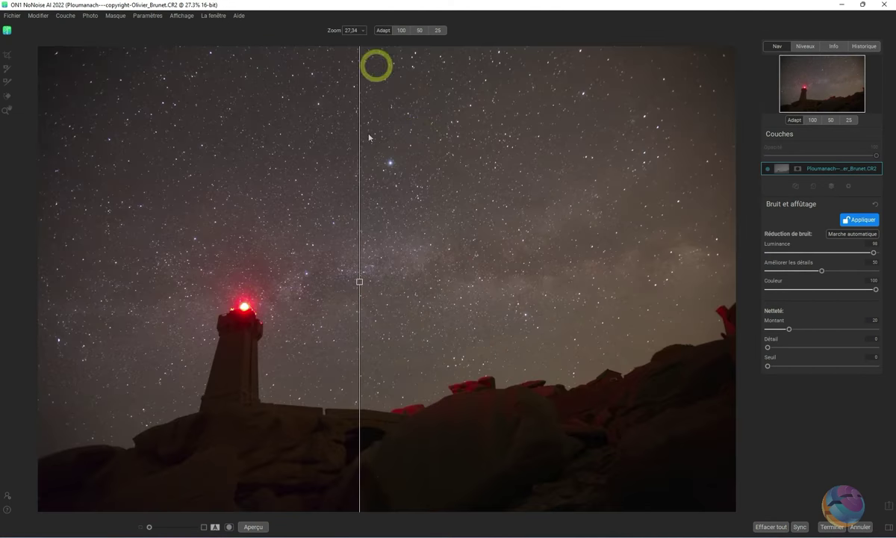
mouse_move(360, 283)
mouse_down()
mouse_move(122, 350)
mouse_move(639, 333)
mouse_move(177, 365)
mouse_move(602, 350)
mouse_move(171, 375)
mouse_move(456, 336)
mouse_move(372, 345)
mouse_move(476, 345)
mouse_up()
mouse_move(553, 330)
mouse_down()
mouse_move(171, 372)
mouse_move(498, 348)
mouse_move(164, 381)
mouse_move(578, 335)
mouse_move(480, 350)
mouse_move(459, 368)
mouse_up()
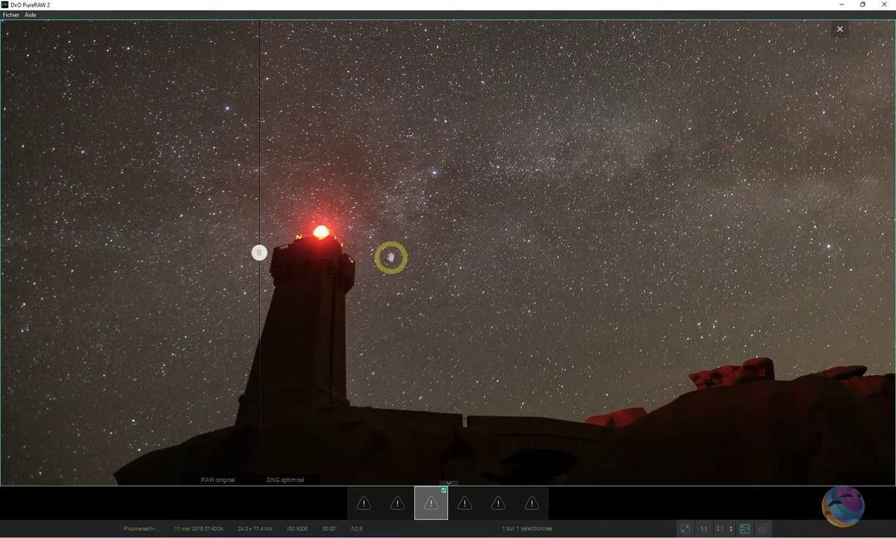
- Sweep the RAW-versus-DNG split over the lighthouse and close the full-screen viewer
mouse_move(259, 254)
mouse_down()
mouse_move(483, 252)
mouse_move(356, 252)
mouse_up()
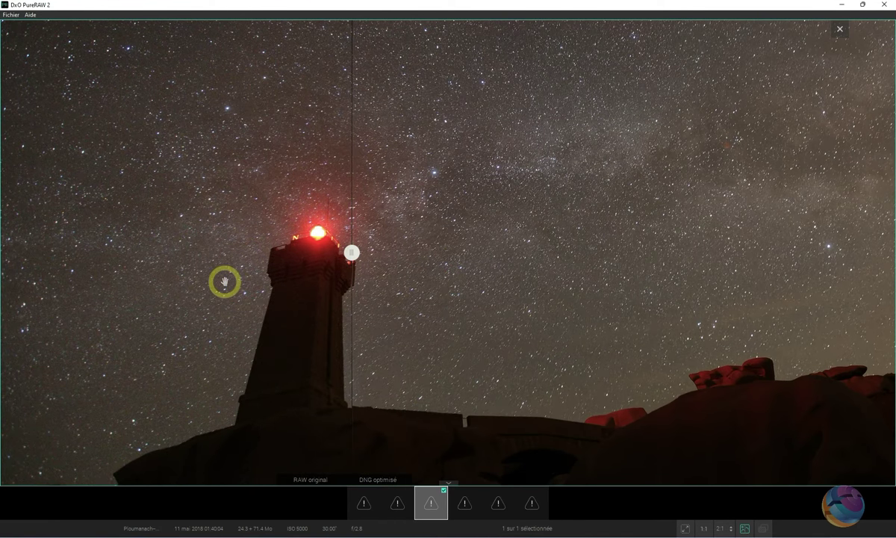
click(840, 31)
- Remove the Ploumanach photo from DxO PureRAW 2
right_click(46, 142)
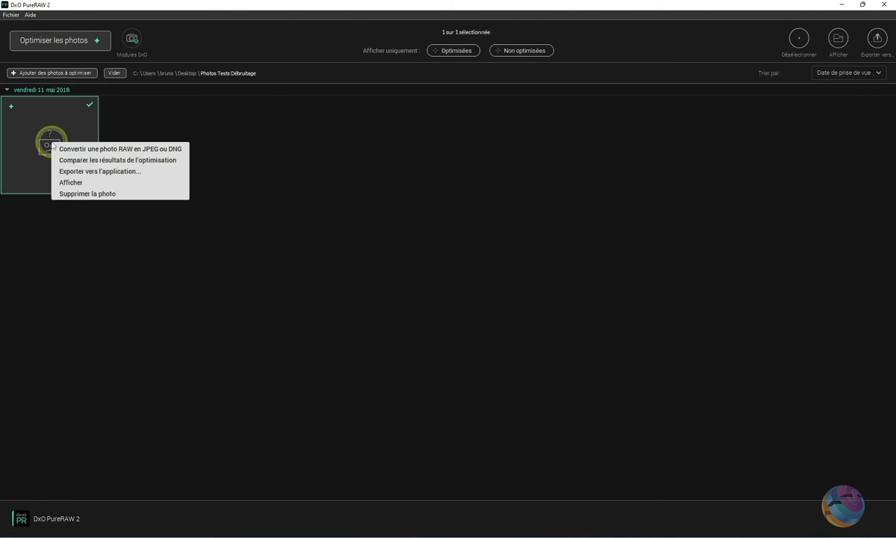
click(64, 193)
click(486, 317)
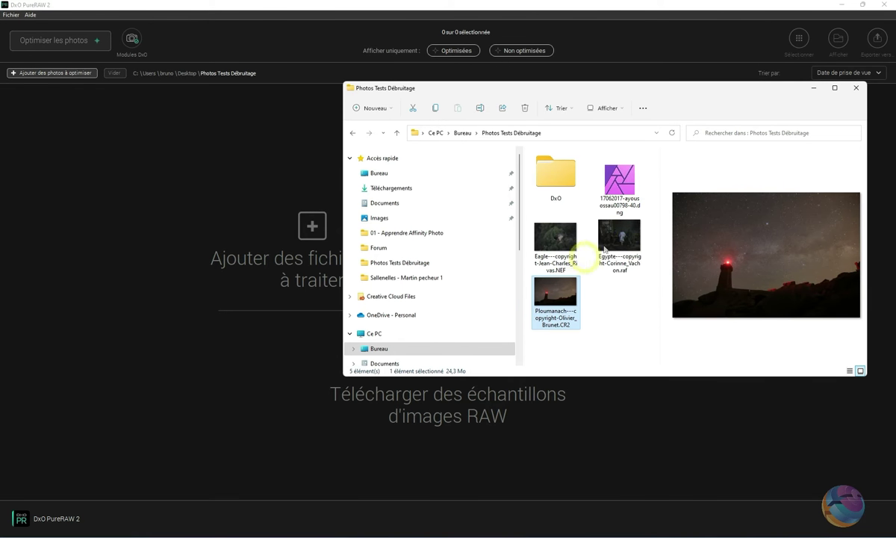
- Add the Egypte RAF, download the Fujifilm GFX 50S optics module, and start optimising it
click(617, 246)
drag(335, 298, 140, 300)
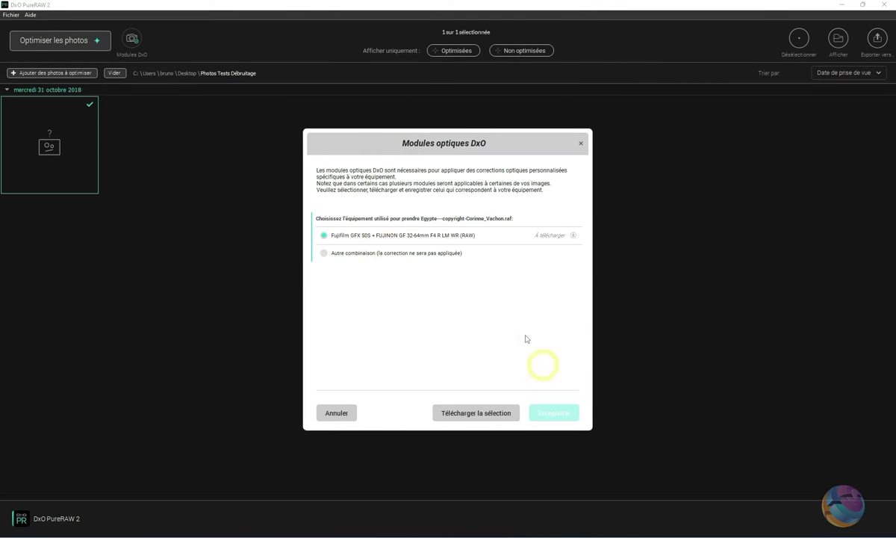
click(478, 413)
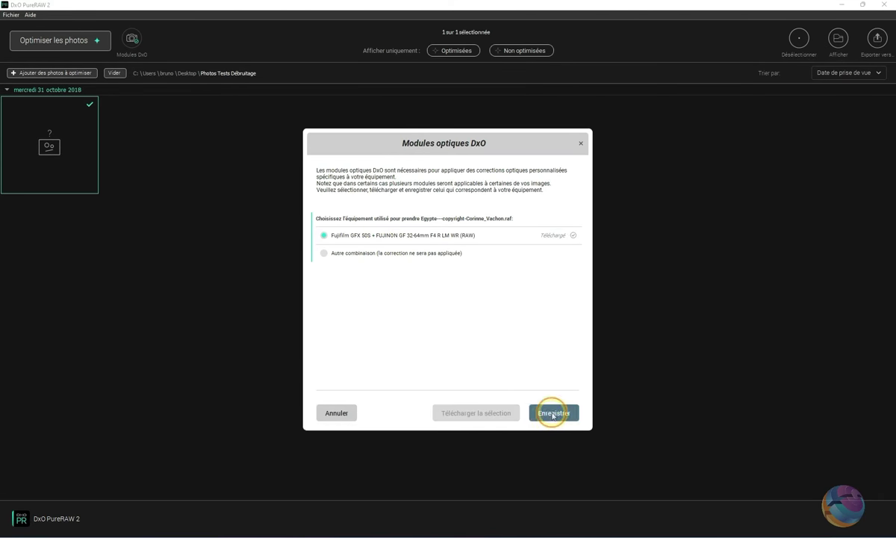
click(552, 412)
click(53, 51)
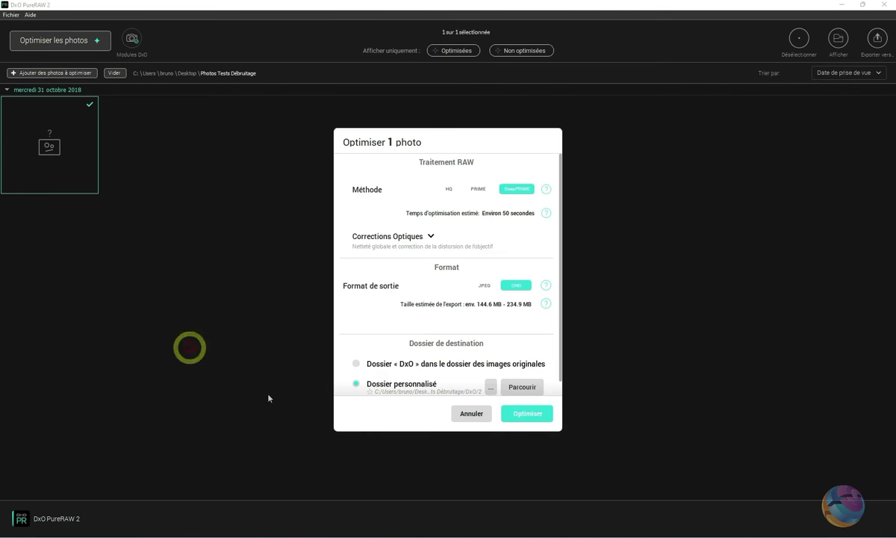
click(526, 414)
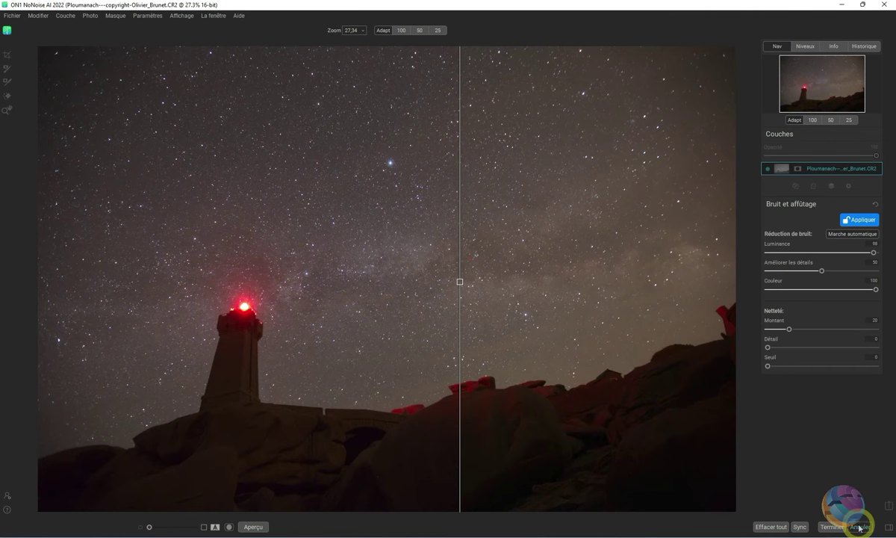
- Discard the Ploumanach edit in ON1 NoNoise AI and load the Egypte RAF instead
click(859, 528)
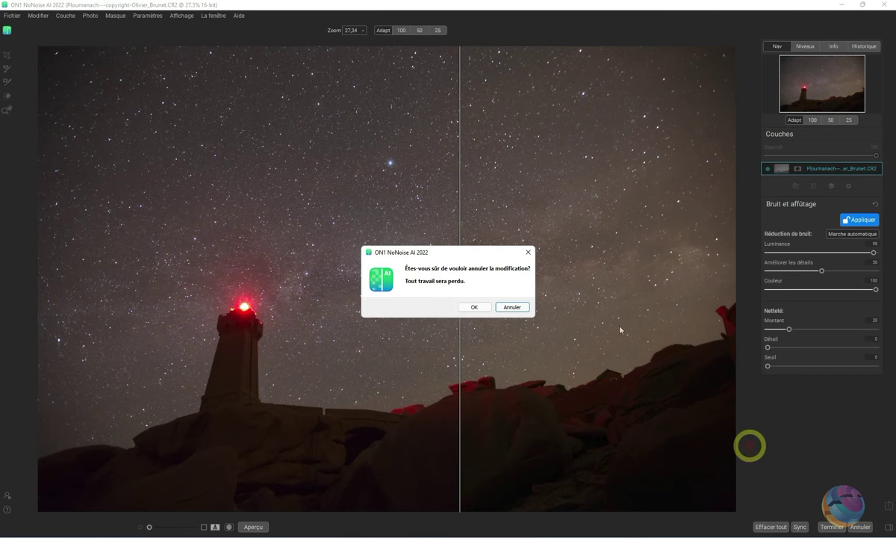
click(479, 307)
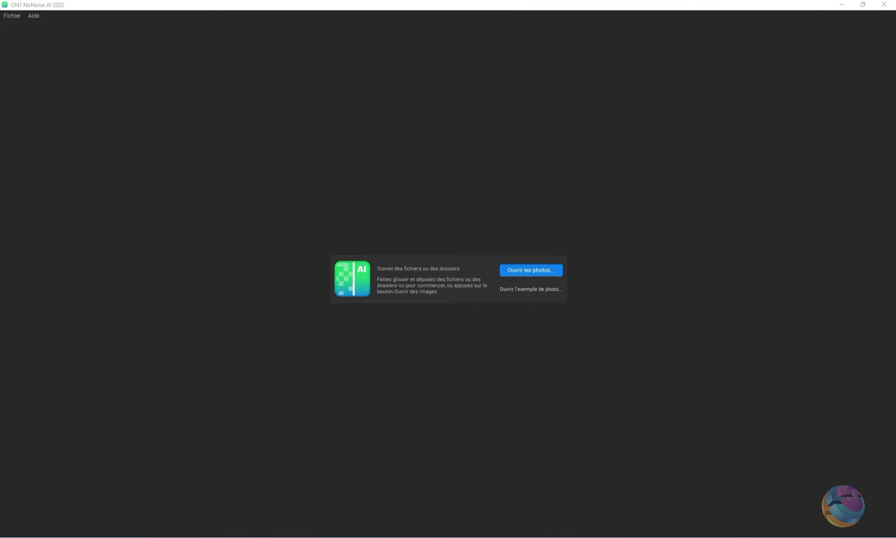
key(alt+Tab)
drag(605, 237, 139, 286)
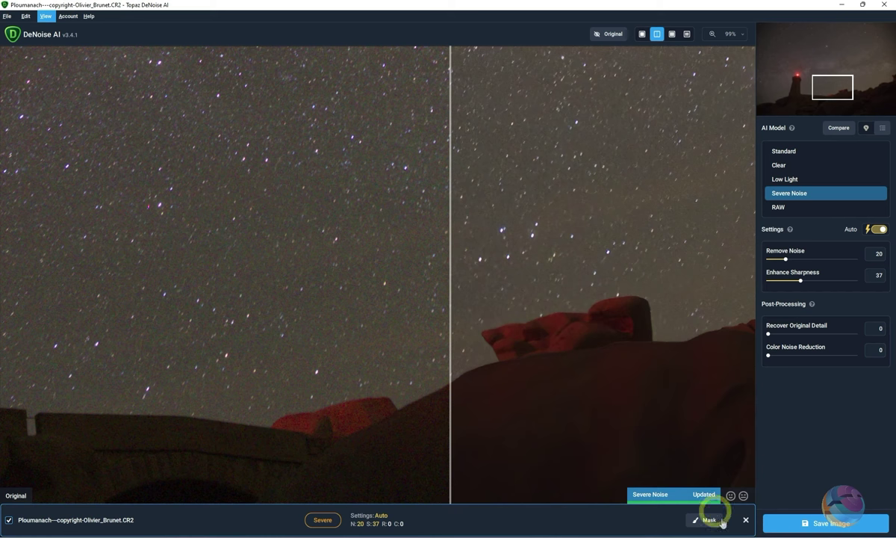
- Close the Ploumanach image in Topaz DeNoise AI without saving
click(745, 521)
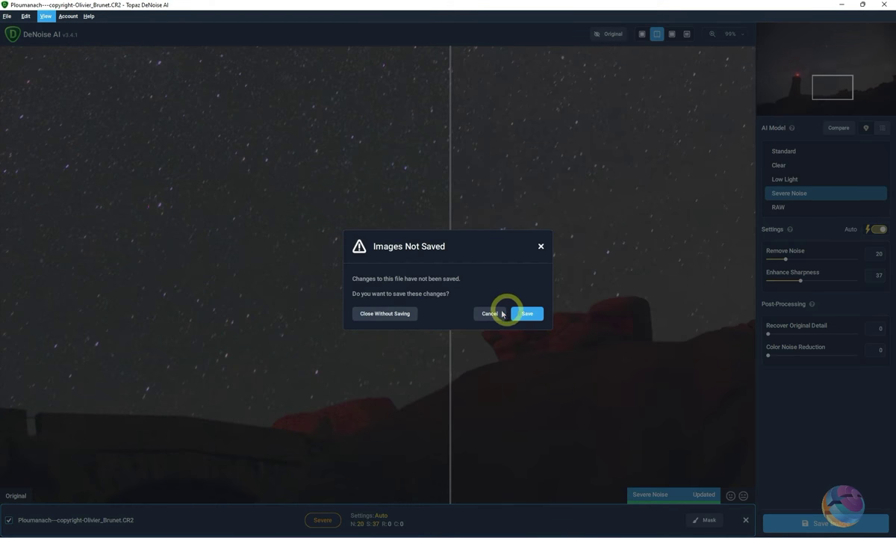
click(404, 314)
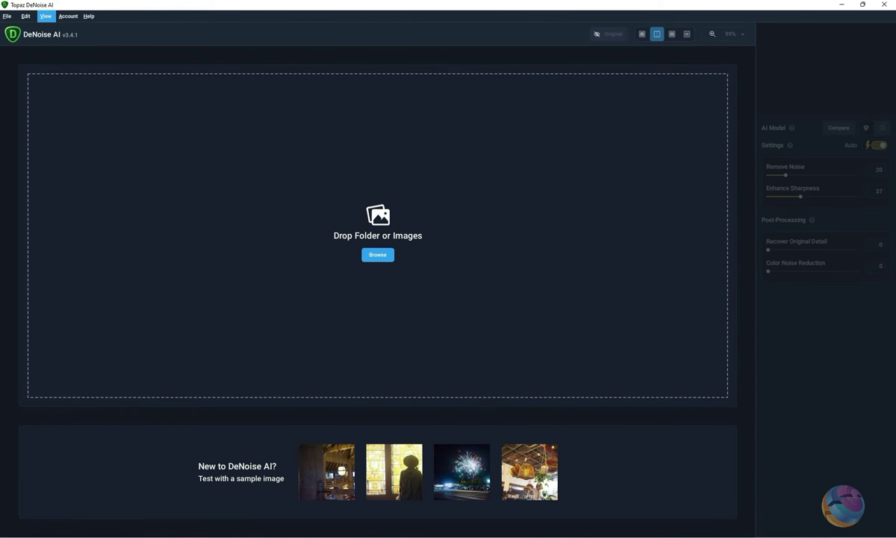
key(alt+Tab)
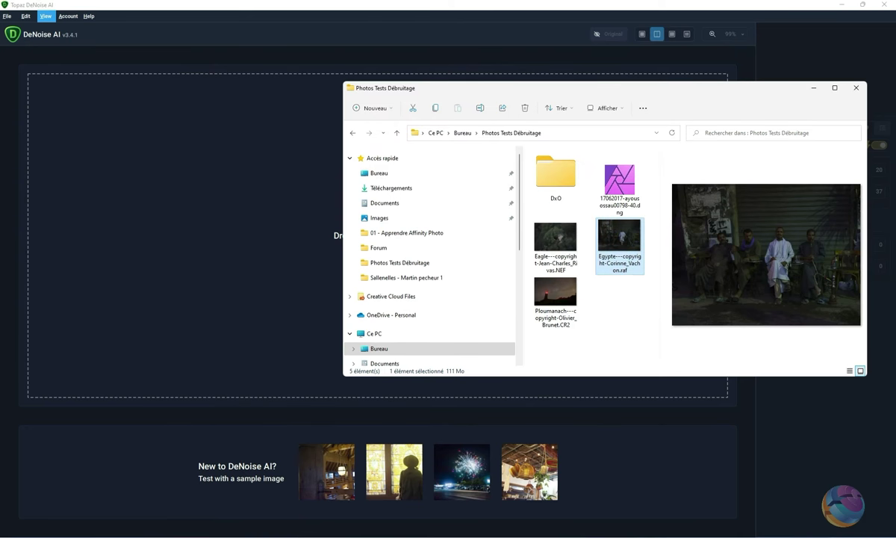
- Load the Egypte RAF into Topaz DeNoise AI and frame the seated men's faces for comparison
drag(620, 235, 198, 261)
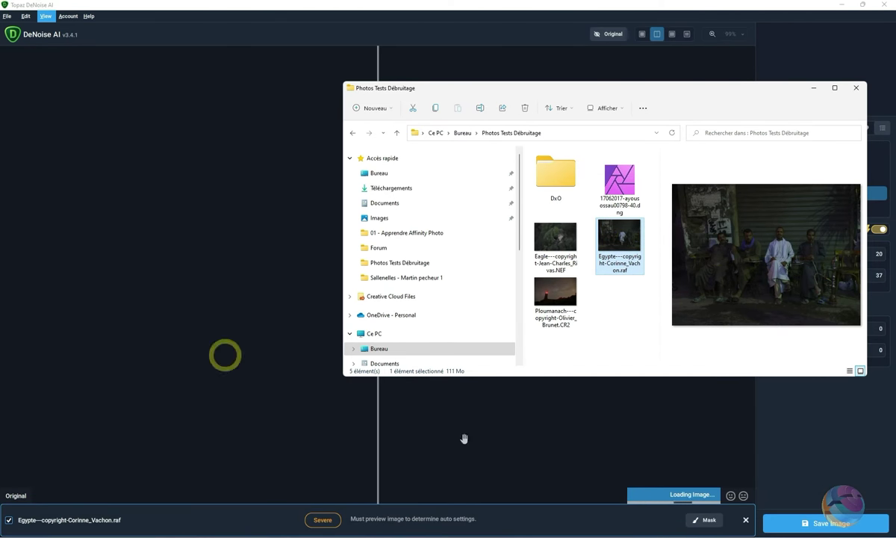
click(812, 88)
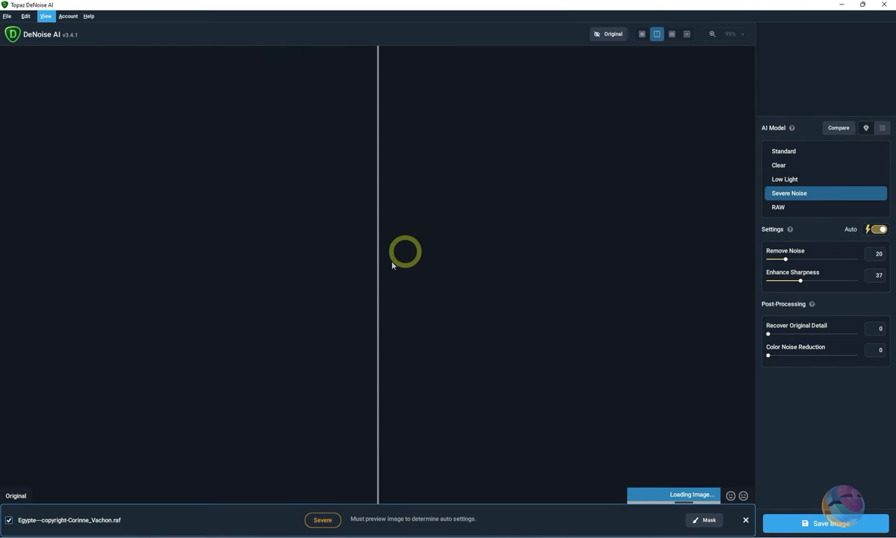
drag(380, 262, 675, 275)
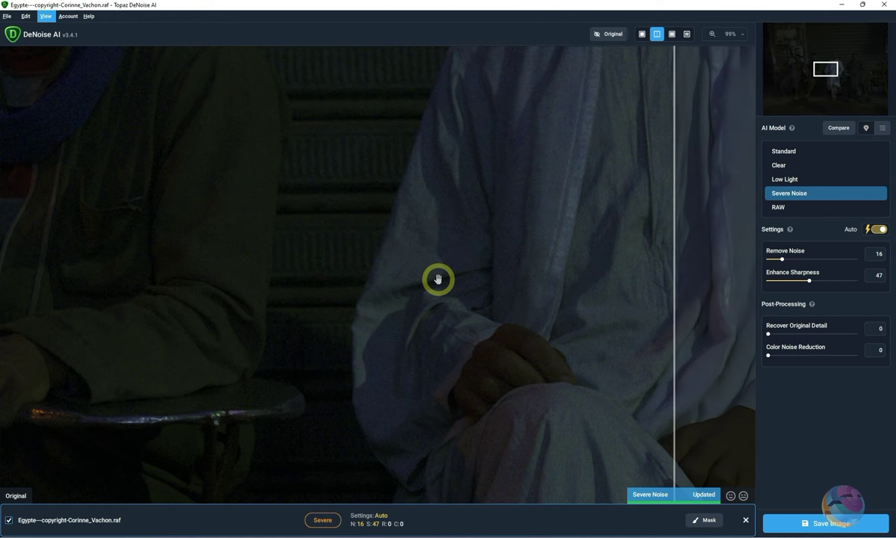
scroll(438, 279, down, 3)
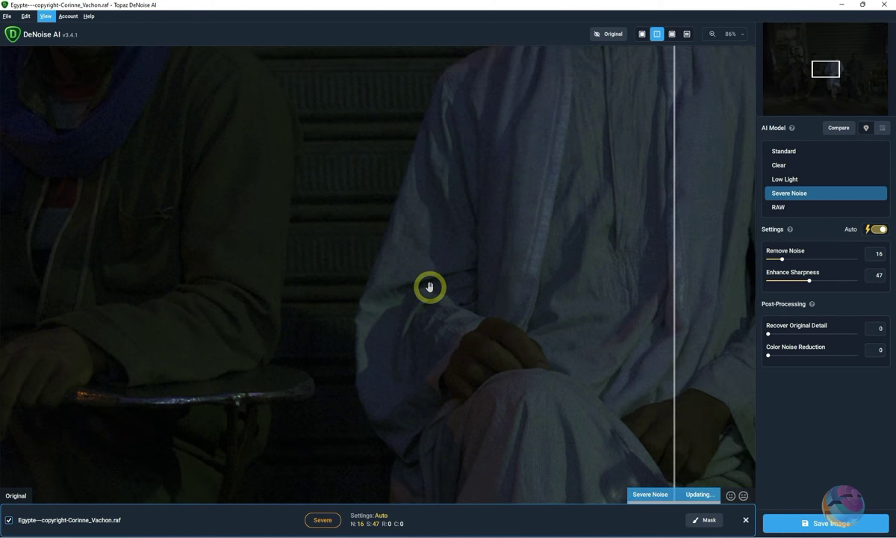
scroll(427, 290, down, 2)
mouse_move(433, 277)
mouse_down()
mouse_move(454, 329)
mouse_move(443, 319)
mouse_up()
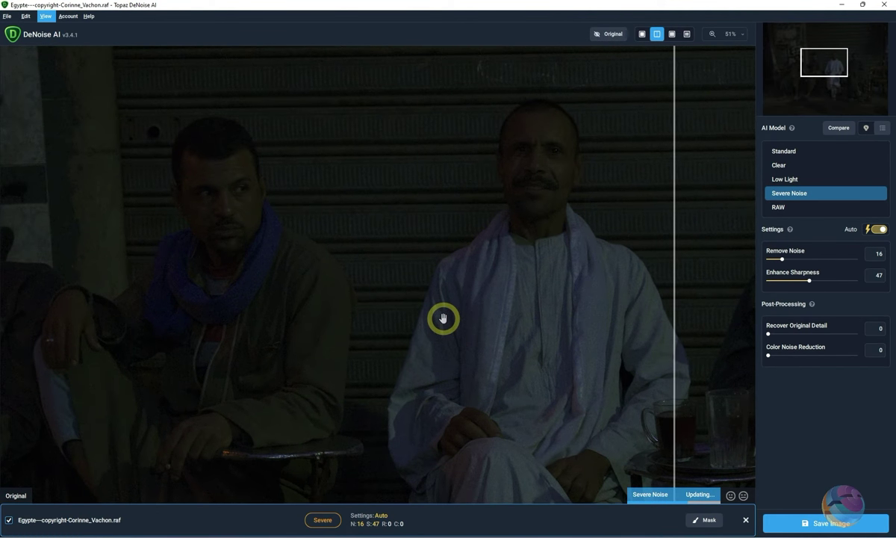
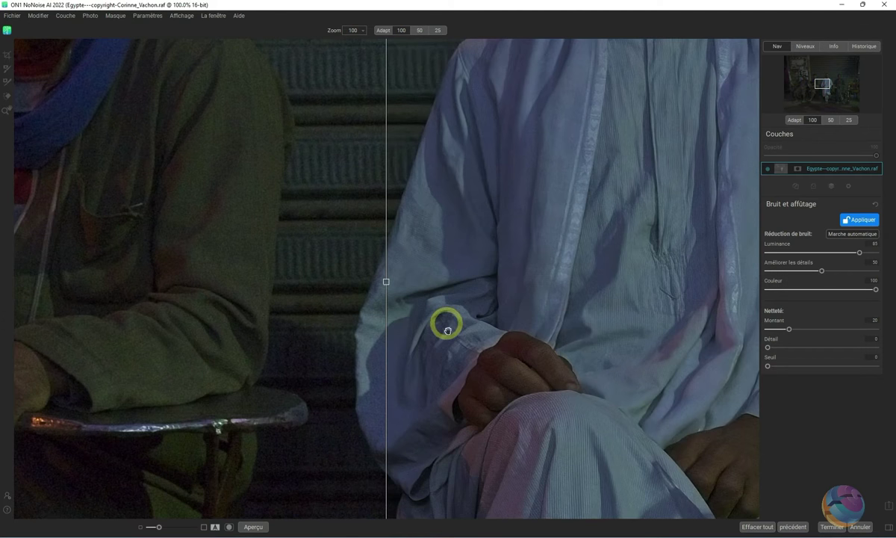
- Fit the whole café photo in view and sweep the split to compare original and denoised halves
click(380, 31)
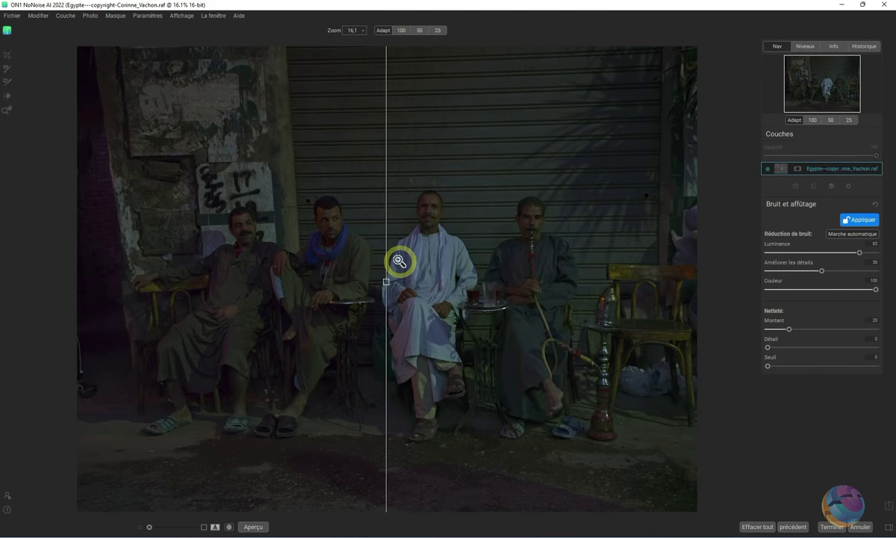
mouse_move(387, 283)
mouse_down()
mouse_move(550, 290)
mouse_move(350, 289)
mouse_move(638, 296)
mouse_move(609, 296)
mouse_up()
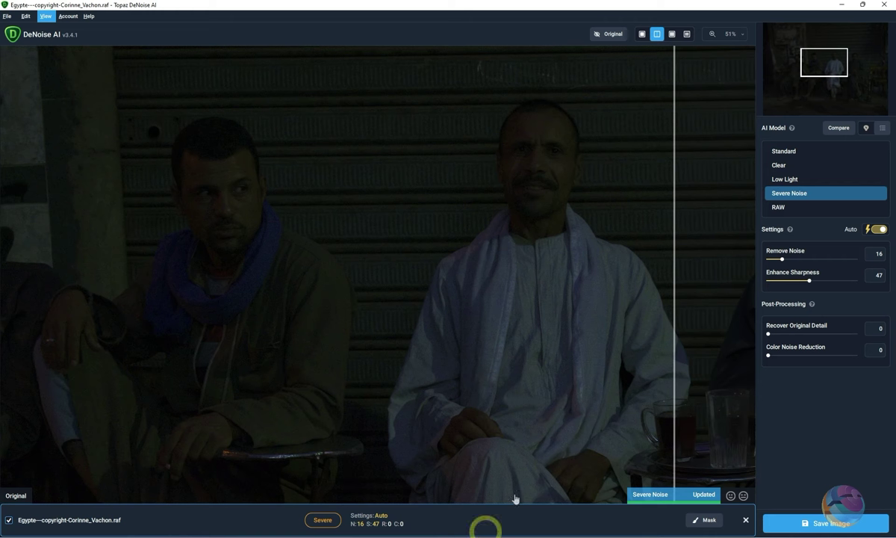
- Zoom out over the seated men and sweep the Severe Noise comparison across the man in white
scroll(493, 372, down, 1)
scroll(493, 372, down, 1)
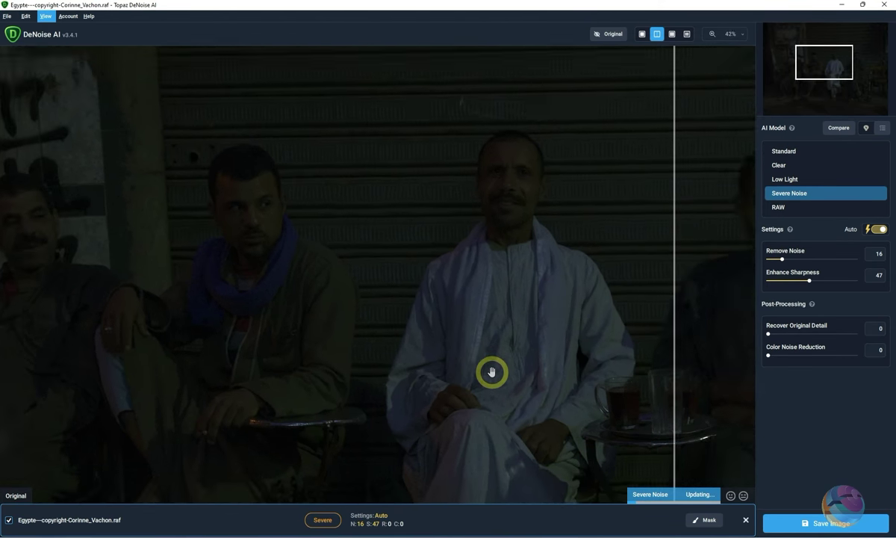
scroll(492, 372, down, 1)
scroll(482, 370, down, 1)
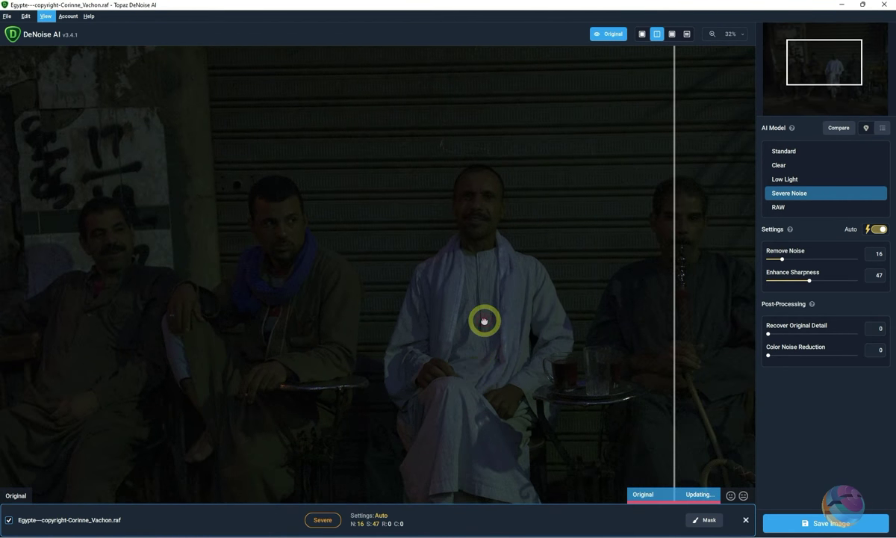
drag(473, 379, 482, 317)
click(669, 219)
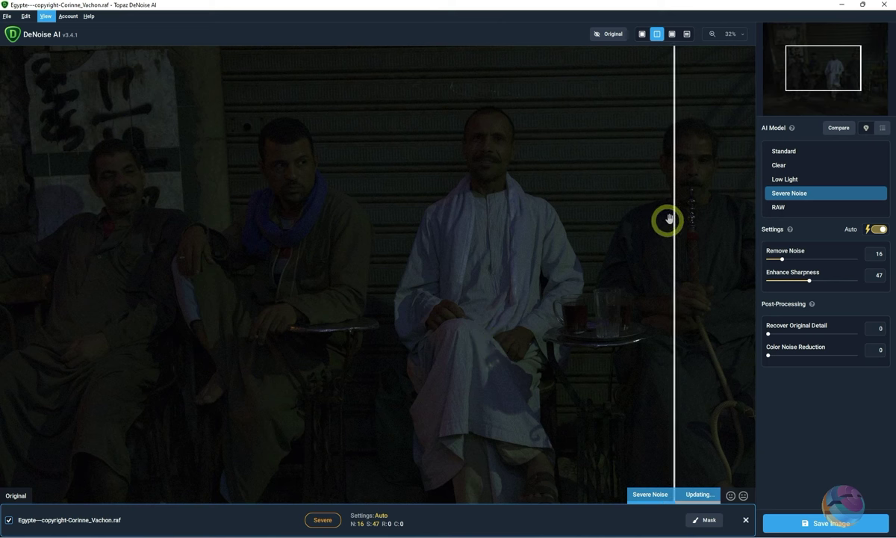
mouse_move(672, 216)
mouse_down()
mouse_move(604, 240)
mouse_move(359, 265)
mouse_up()
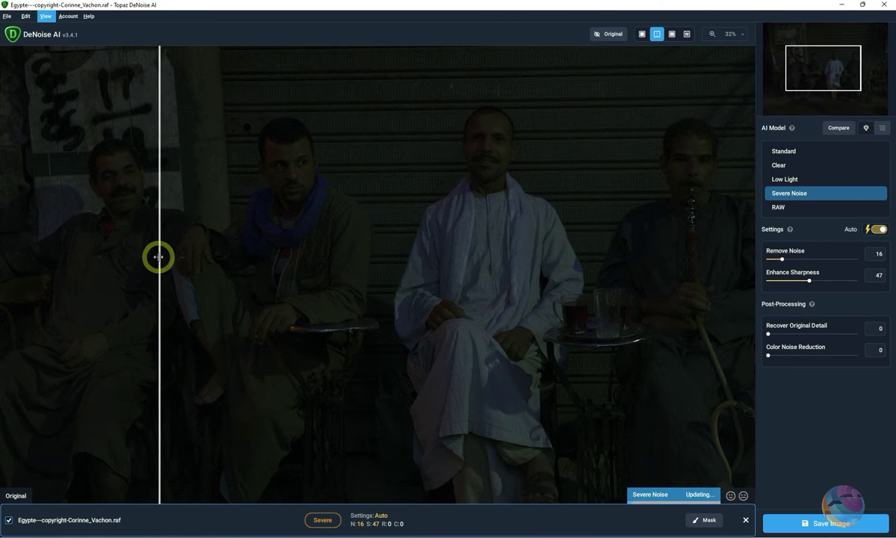
drag(359, 264, 368, 317)
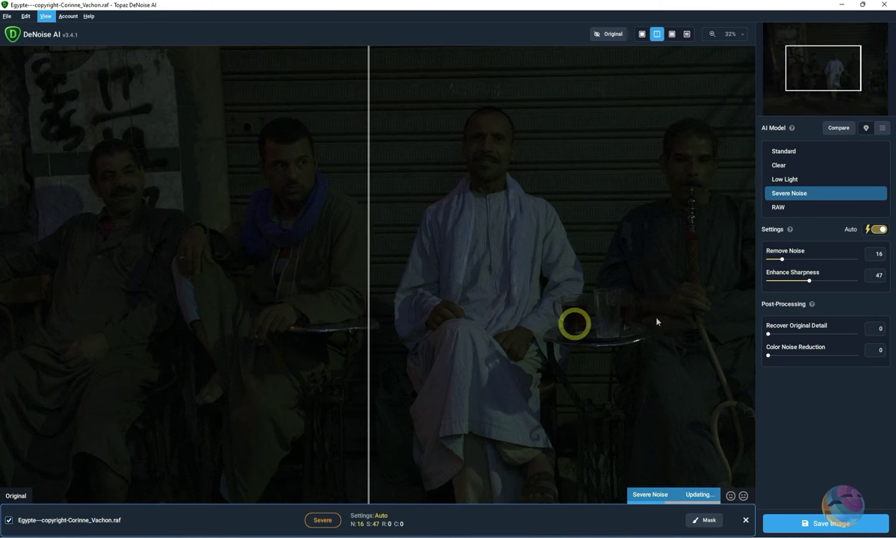
- Zoom in on the hookah smoker and compare before/after across both men
click(470, 230)
drag(444, 219, 499, 333)
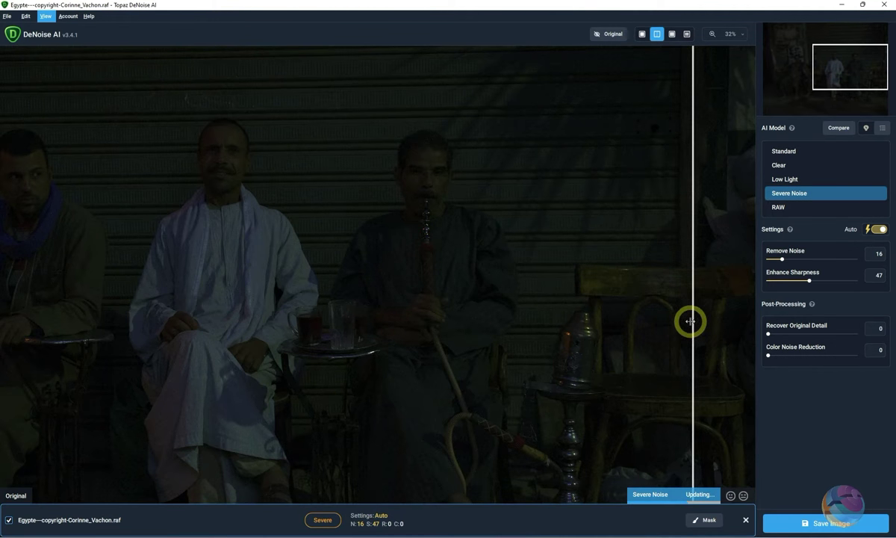
mouse_move(683, 326)
mouse_down()
mouse_move(524, 363)
mouse_move(680, 364)
mouse_move(644, 373)
mouse_move(313, 366)
mouse_move(582, 373)
mouse_move(280, 376)
mouse_move(433, 379)
mouse_up()
drag(360, 380, 335, 377)
scroll(438, 182, up, 2)
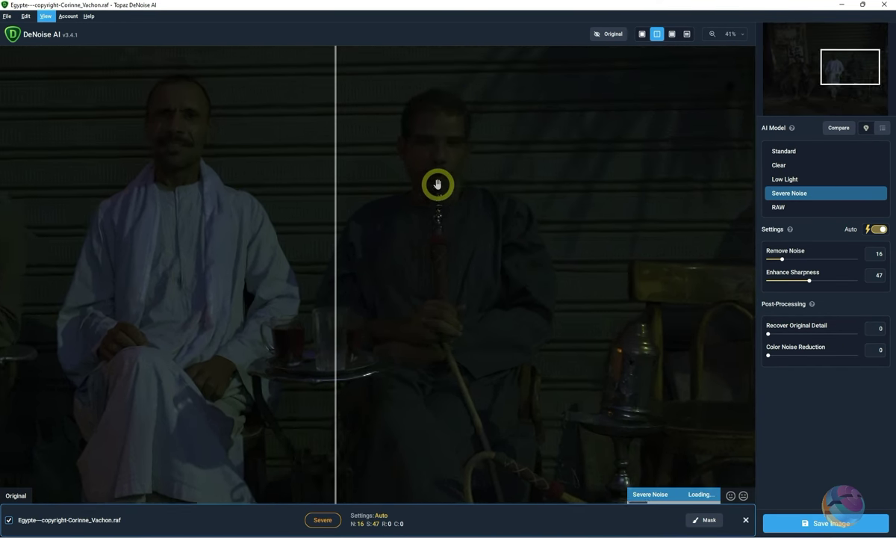
drag(335, 228, 531, 235)
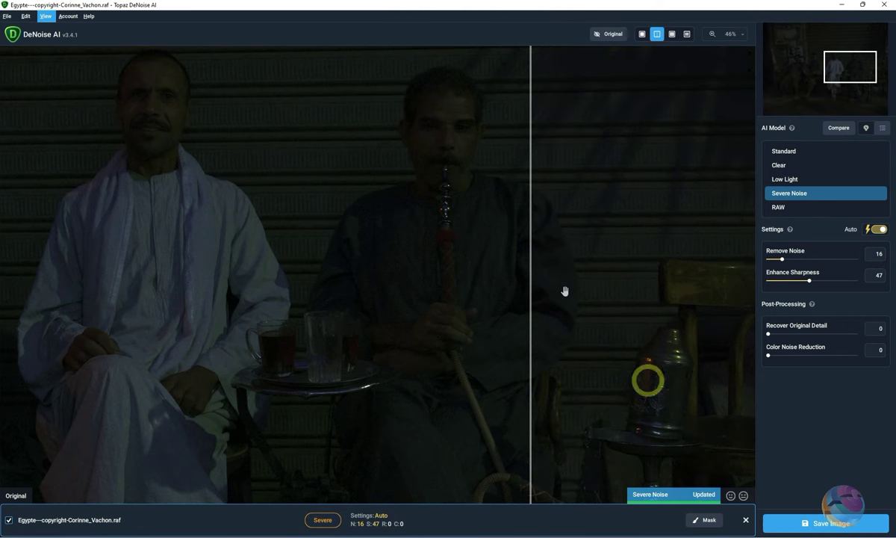
mouse_move(531, 249)
mouse_down()
mouse_move(360, 280)
mouse_move(531, 282)
mouse_move(4, 285)
mouse_move(265, 290)
mouse_move(68, 308)
mouse_move(345, 300)
mouse_move(6, 322)
mouse_move(374, 308)
mouse_move(58, 321)
mouse_up()
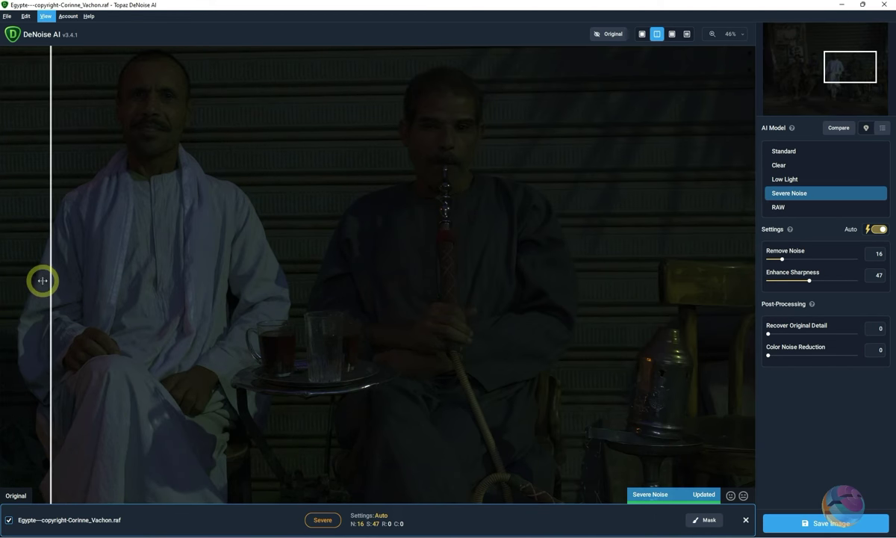
mouse_move(46, 274)
mouse_down()
mouse_move(314, 270)
mouse_move(74, 302)
mouse_move(216, 293)
mouse_move(161, 293)
mouse_up()
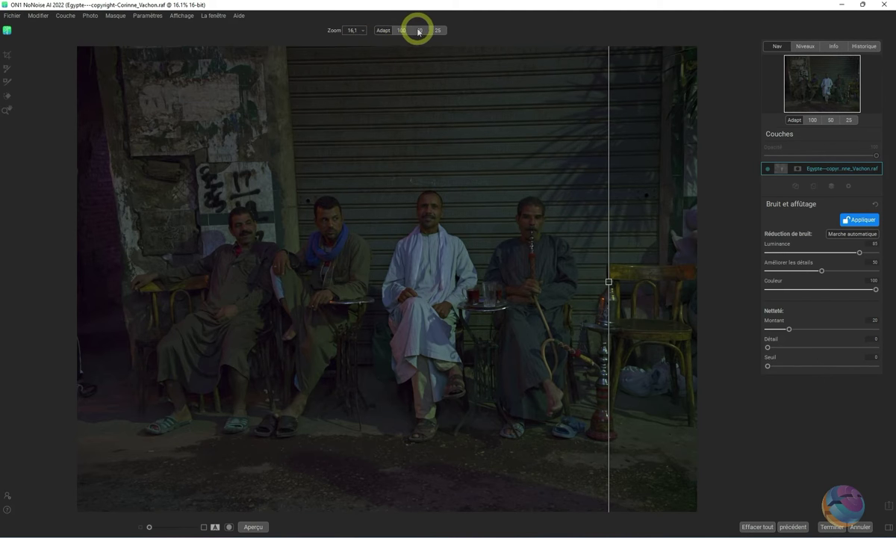
- Zoom ON1's preview to 50% and sweep the split across the man in white's robe
click(437, 206)
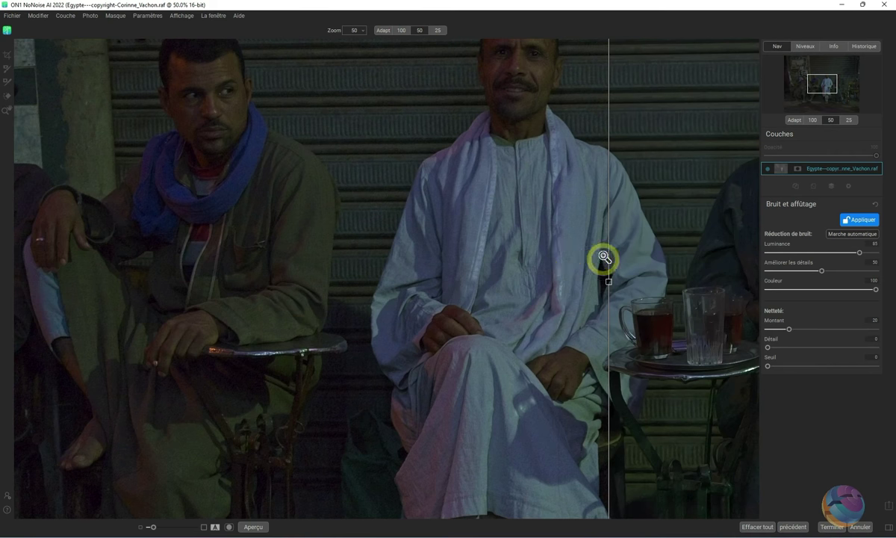
mouse_move(608, 282)
mouse_down()
mouse_move(419, 306)
mouse_move(636, 319)
mouse_move(398, 336)
mouse_move(450, 314)
mouse_up()
drag(547, 327, 545, 392)
mouse_move(451, 282)
mouse_down()
mouse_move(618, 282)
mouse_move(455, 282)
mouse_up()
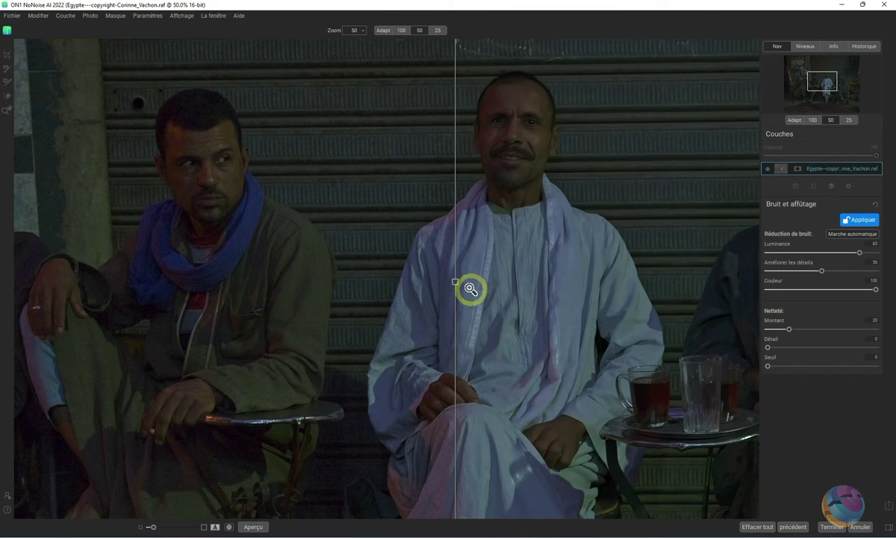
drag(455, 282, 582, 295)
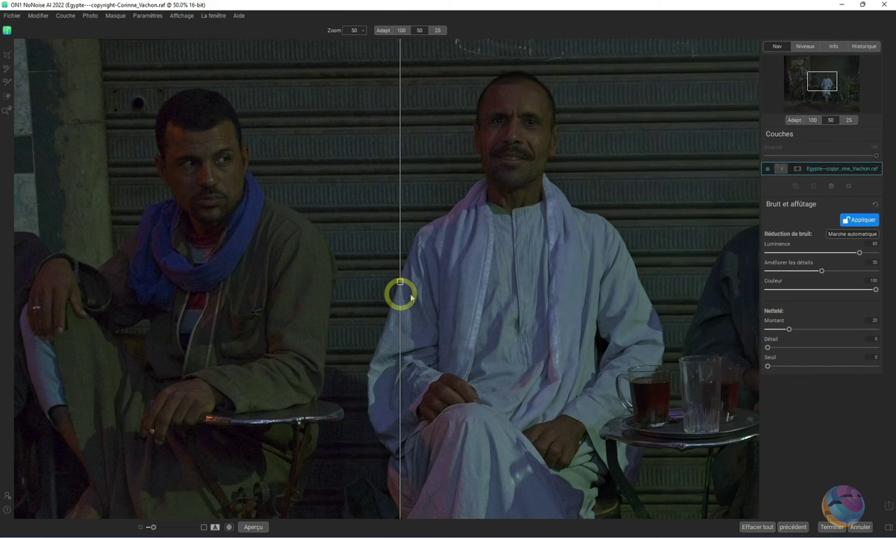
mouse_move(581, 295)
mouse_down()
mouse_move(202, 298)
mouse_move(471, 281)
mouse_up()
- Pan to the hookah smoker, compare before/after, then pan down to the laps and hookah hose
drag(411, 286, 224, 266)
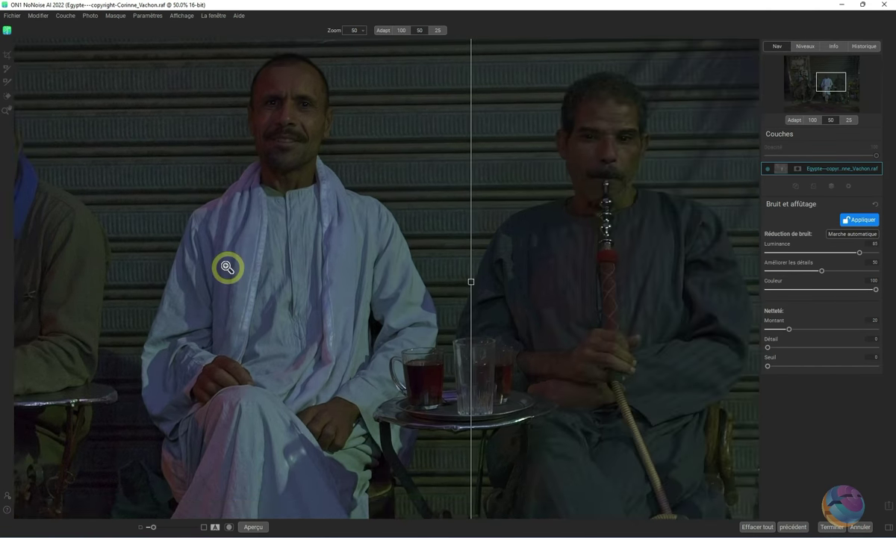
mouse_move(471, 285)
mouse_down()
mouse_move(725, 294)
mouse_move(472, 304)
mouse_move(628, 291)
mouse_up()
mouse_move(700, 301)
mouse_down()
mouse_move(452, 304)
mouse_move(710, 300)
mouse_move(464, 296)
mouse_move(666, 280)
mouse_move(618, 174)
mouse_move(592, 202)
mouse_move(543, 171)
mouse_move(590, 190)
mouse_move(566, 124)
mouse_move(469, 264)
mouse_move(557, 290)
mouse_move(700, 302)
mouse_move(539, 313)
mouse_move(676, 314)
mouse_move(402, 315)
mouse_move(604, 310)
mouse_move(344, 278)
mouse_up()
drag(545, 300, 653, 413)
drag(560, 274, 621, 386)
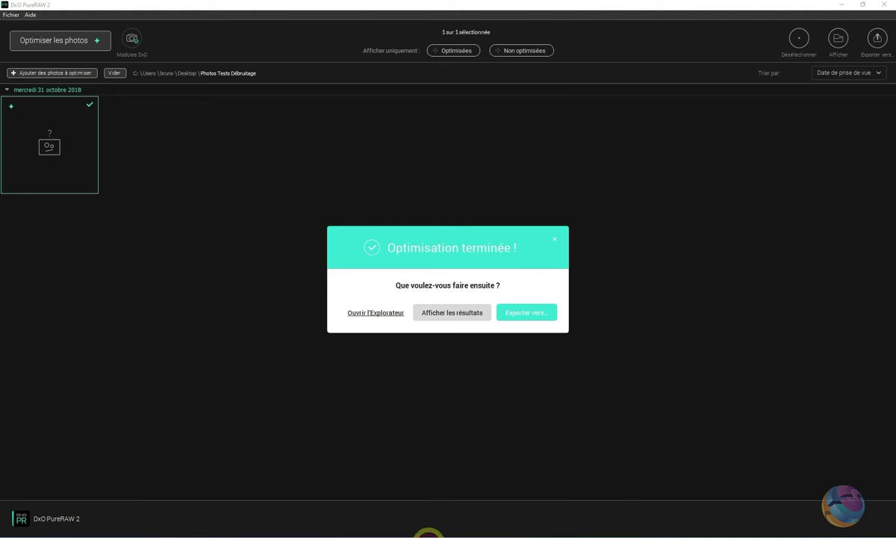
- Show the PureRAW 2 results, zoom in and sweep the RAW/DNG comparison across the men
click(457, 312)
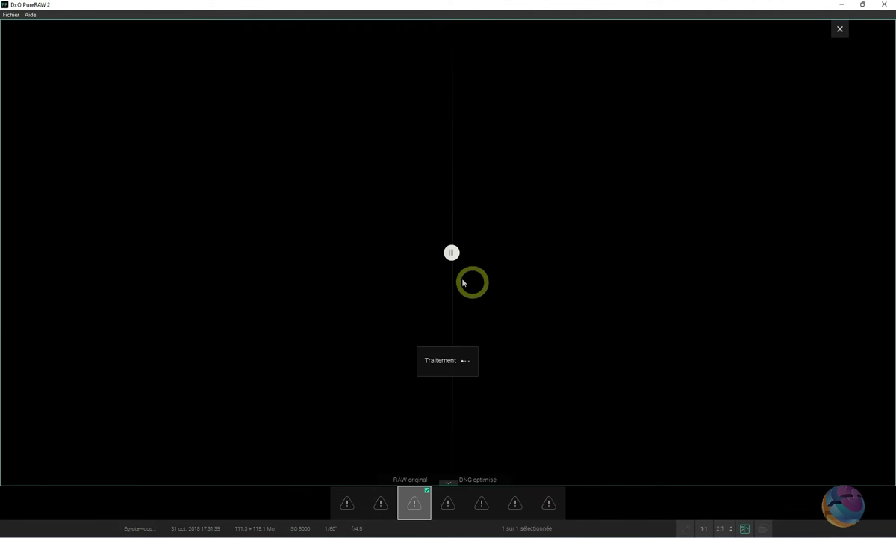
drag(453, 255, 731, 252)
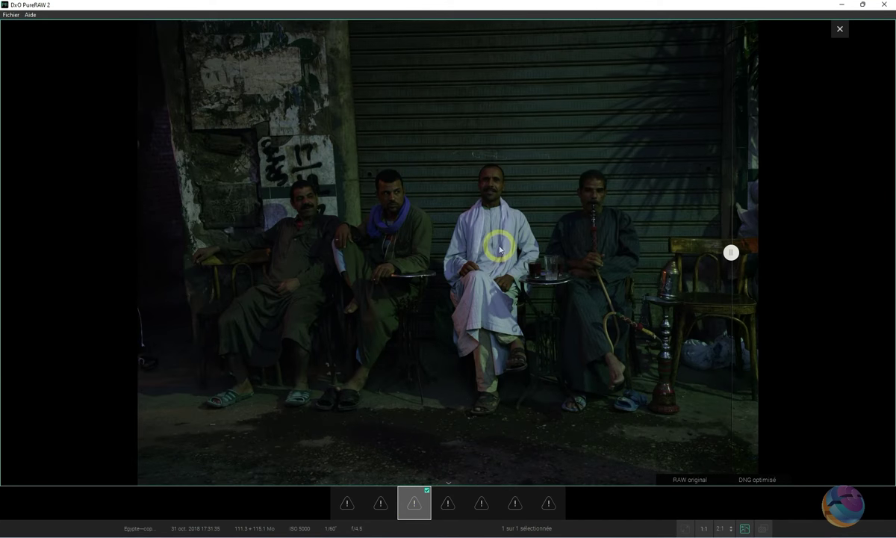
scroll(499, 248, up, 1)
scroll(499, 248, up, 1)
scroll(500, 246, up, 2)
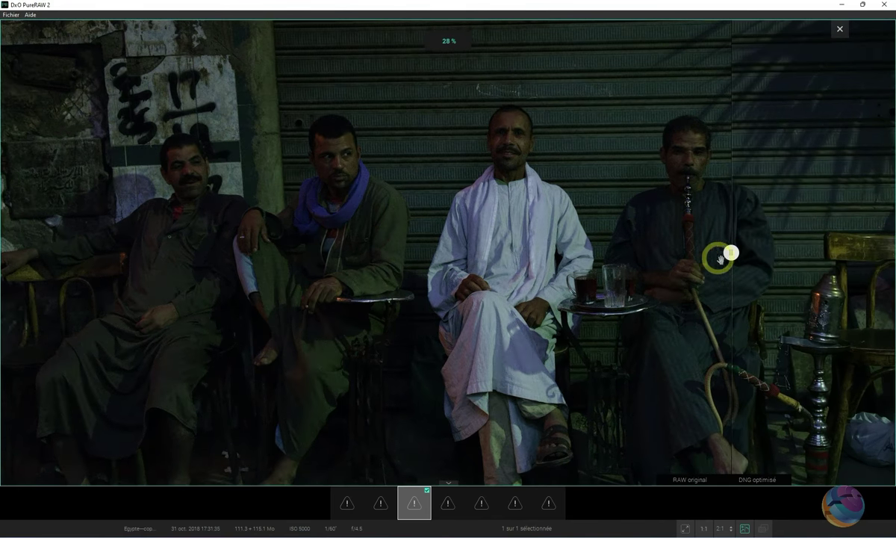
mouse_move(721, 254)
mouse_down()
mouse_move(458, 261)
mouse_move(422, 271)
mouse_move(598, 270)
mouse_move(414, 276)
mouse_move(576, 280)
mouse_move(428, 283)
mouse_up()
mouse_move(584, 284)
mouse_down()
mouse_move(686, 328)
mouse_move(850, 340)
mouse_move(127, 362)
mouse_move(91, 369)
mouse_move(482, 395)
mouse_move(291, 412)
mouse_move(67, 412)
mouse_move(695, 410)
mouse_move(354, 451)
mouse_move(542, 436)
mouse_move(438, 462)
mouse_up()
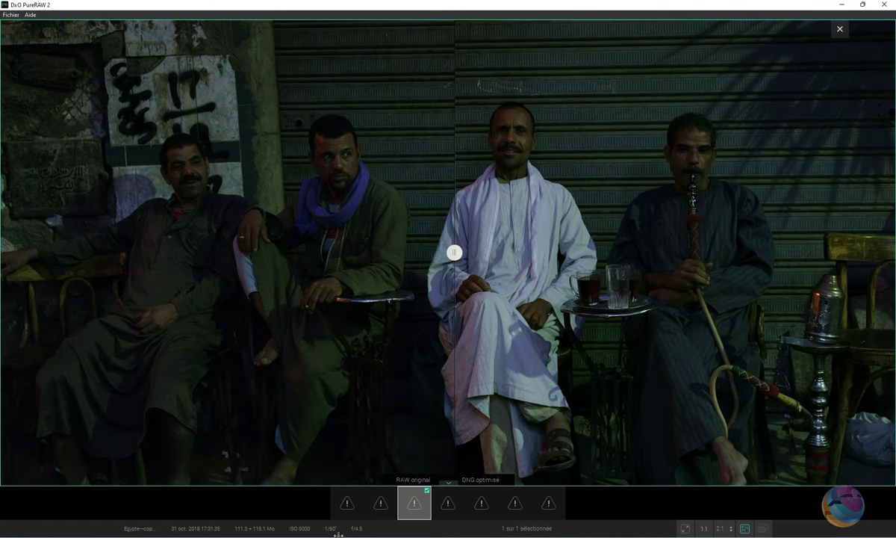
- Reselect the café photo and compare RAW versus DNG across the man with the blue scarf
click(343, 507)
click(419, 507)
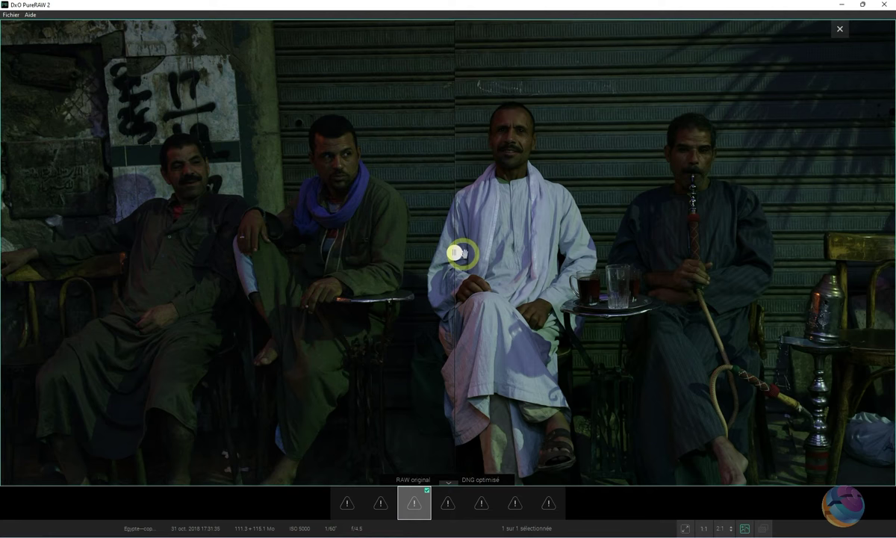
drag(454, 254, 717, 355)
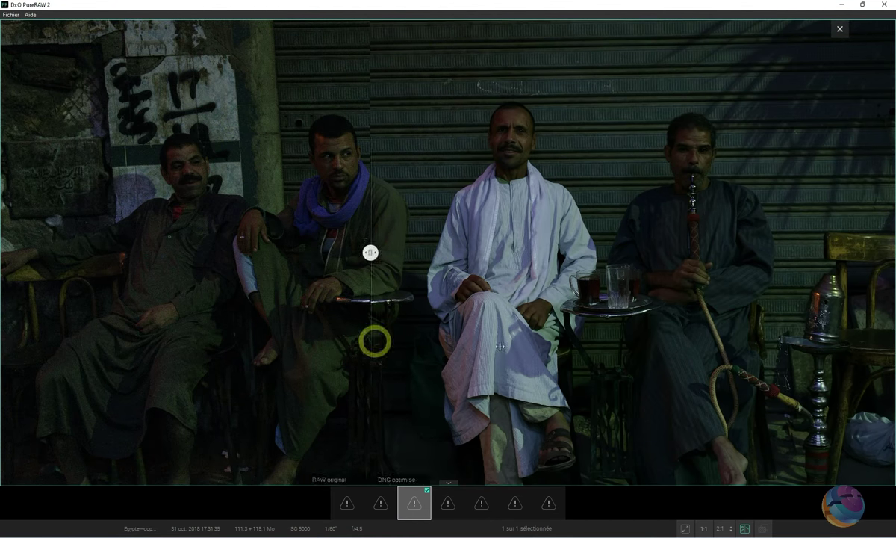
mouse_move(717, 354)
mouse_down()
mouse_move(298, 380)
mouse_move(728, 372)
mouse_move(376, 390)
mouse_move(190, 426)
mouse_move(276, 421)
mouse_move(233, 426)
mouse_up()
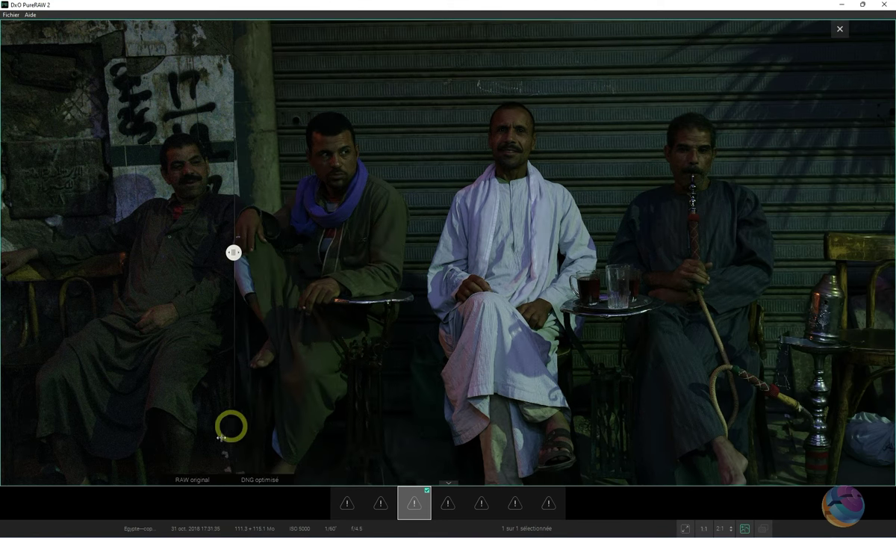
scroll(400, 274, down, 1)
scroll(413, 297, down, 1)
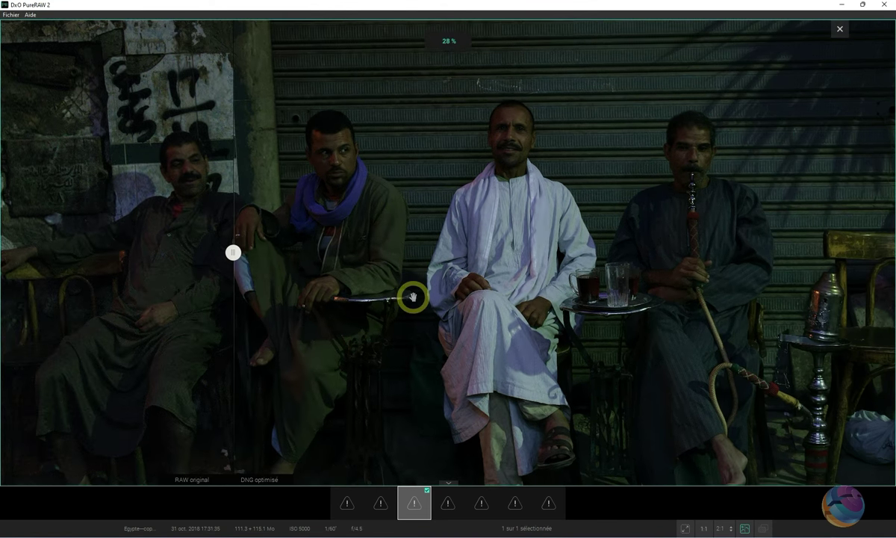
scroll(413, 297, up, 1)
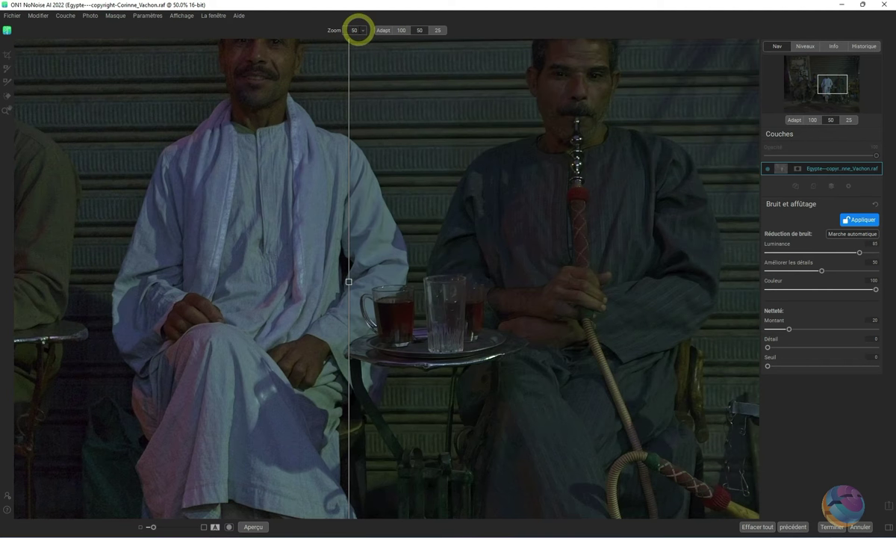
- Set ON1's preview zoom to 30% and move the split line left of the man in white
text(3)
key(Return)
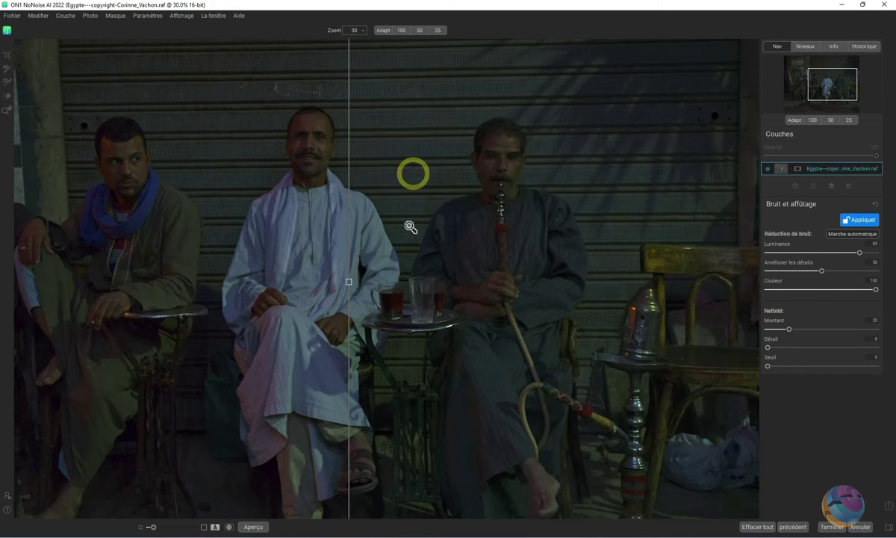
mouse_move(349, 284)
mouse_down()
mouse_move(210, 300)
mouse_move(490, 314)
mouse_move(258, 323)
mouse_up()
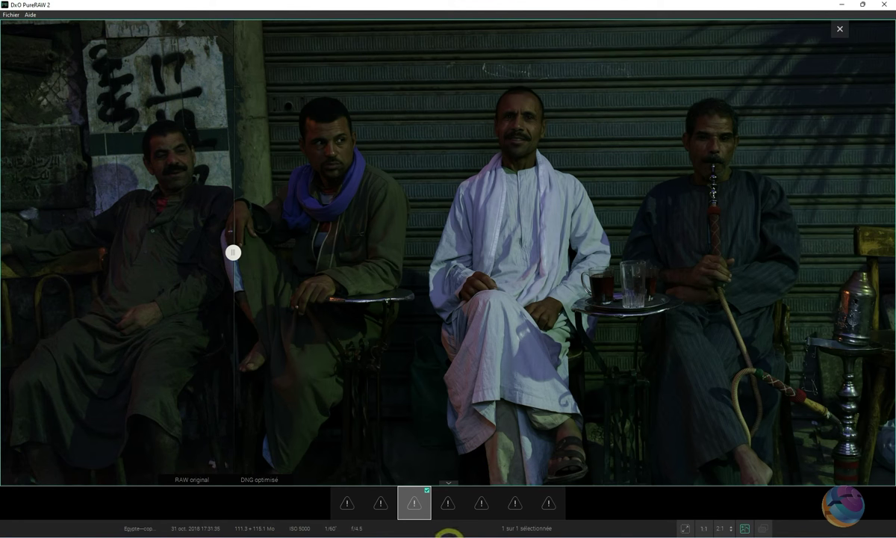
click(447, 536)
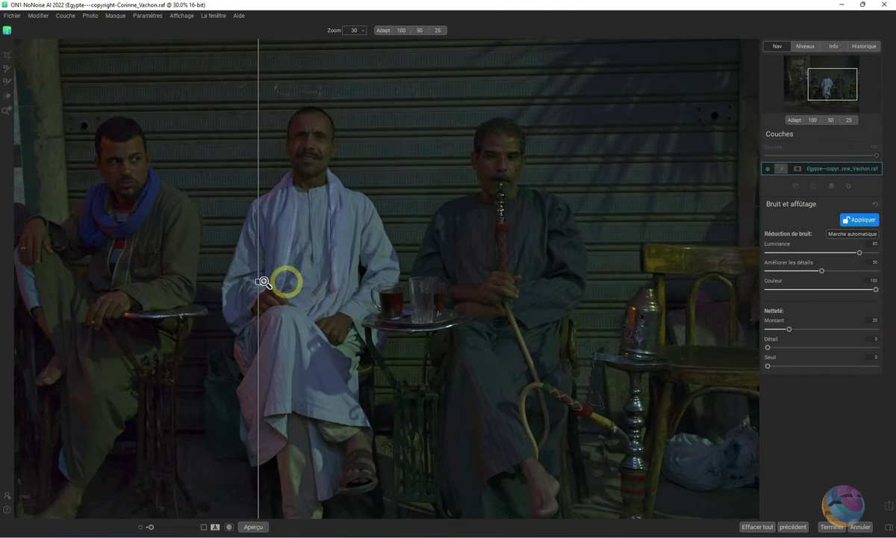
mouse_move(258, 285)
mouse_down()
mouse_move(194, 293)
mouse_move(436, 293)
mouse_move(181, 313)
mouse_move(522, 313)
mouse_move(193, 326)
mouse_up()
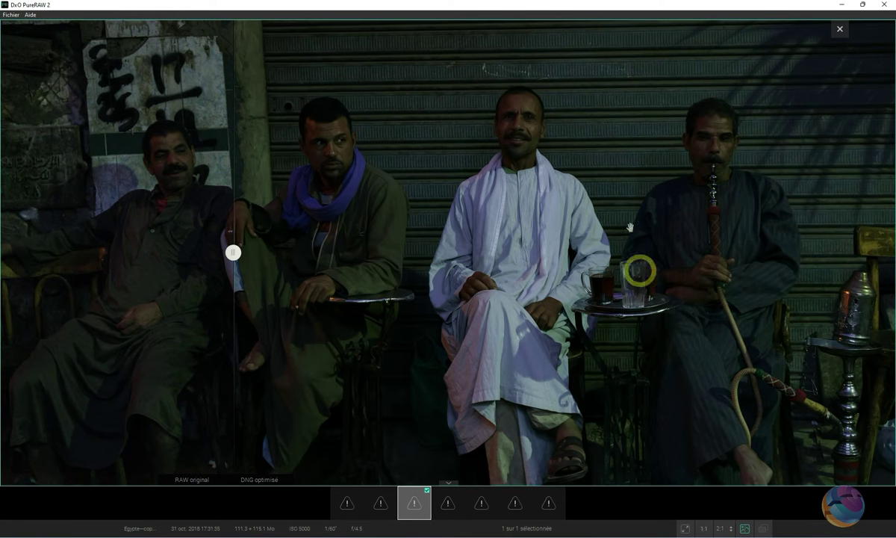
- Sweep the RAW/DNG split across all four men, then move it left to favour the DNG
mouse_move(234, 253)
mouse_down()
mouse_move(127, 262)
mouse_move(76, 286)
mouse_move(126, 304)
mouse_move(591, 326)
mouse_move(180, 372)
mouse_move(808, 366)
mouse_move(857, 375)
mouse_move(242, 391)
mouse_move(199, 401)
mouse_move(708, 395)
mouse_move(620, 411)
mouse_move(638, 405)
mouse_up()
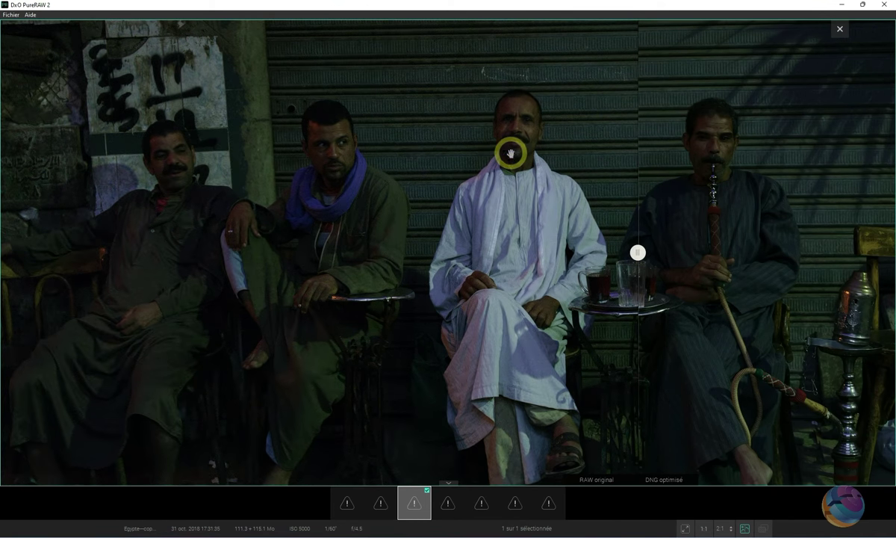
mouse_move(638, 253)
mouse_down()
mouse_move(466, 260)
mouse_move(414, 278)
mouse_move(578, 256)
mouse_move(398, 288)
mouse_up()
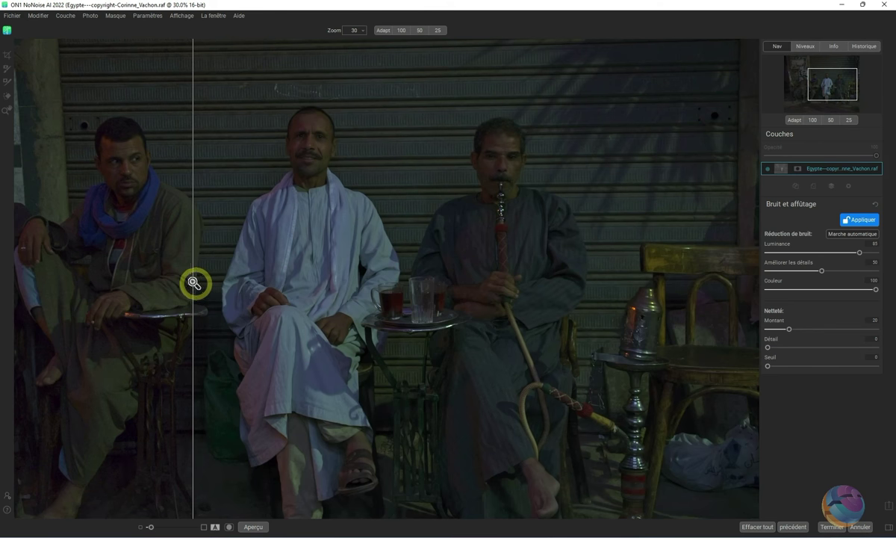
- Drag ON1's original/denoised split to the middle of the three seated men
mouse_move(193, 283)
mouse_down()
mouse_move(334, 294)
mouse_move(206, 303)
mouse_move(463, 305)
mouse_move(253, 324)
mouse_move(283, 340)
mouse_move(202, 360)
mouse_move(414, 359)
mouse_move(197, 368)
mouse_move(192, 356)
mouse_move(203, 342)
mouse_up()
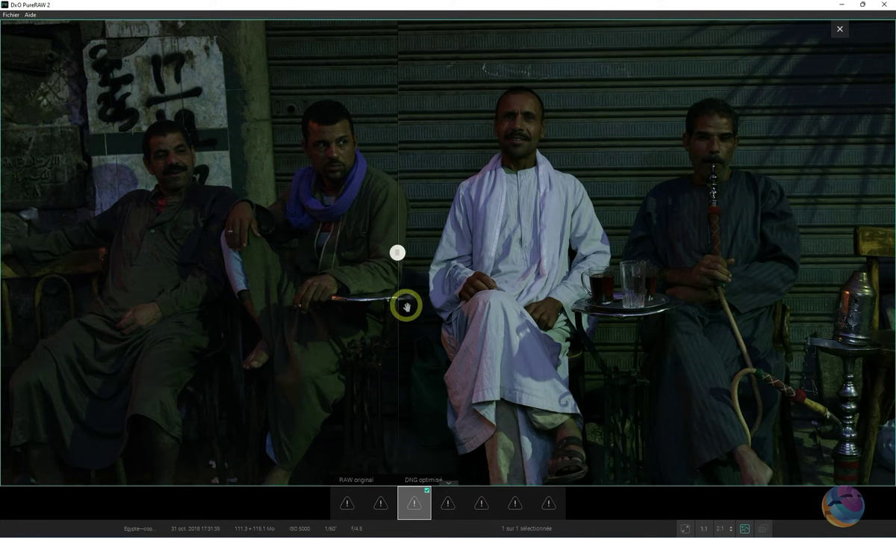
- Sweep the RAW/DNG split across the man in white, leaving it just left of him
drag(397, 255, 454, 316)
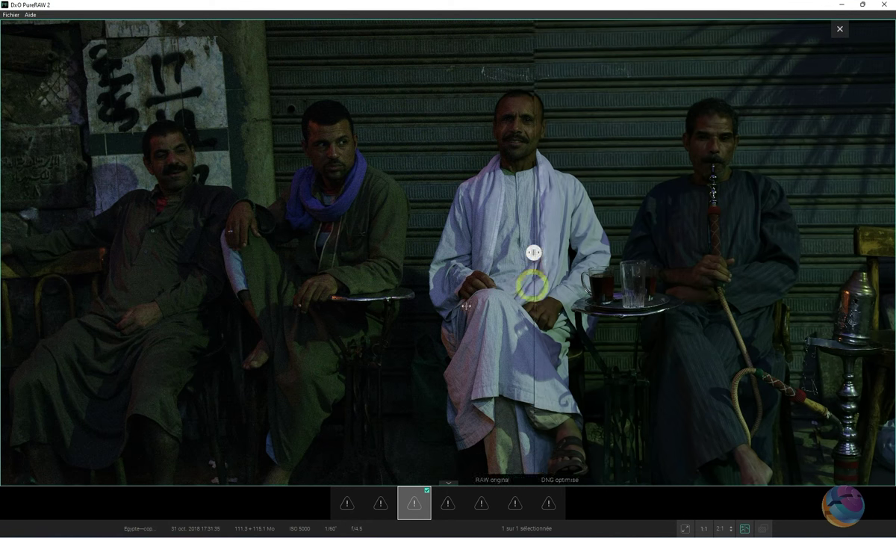
drag(387, 317, 372, 312)
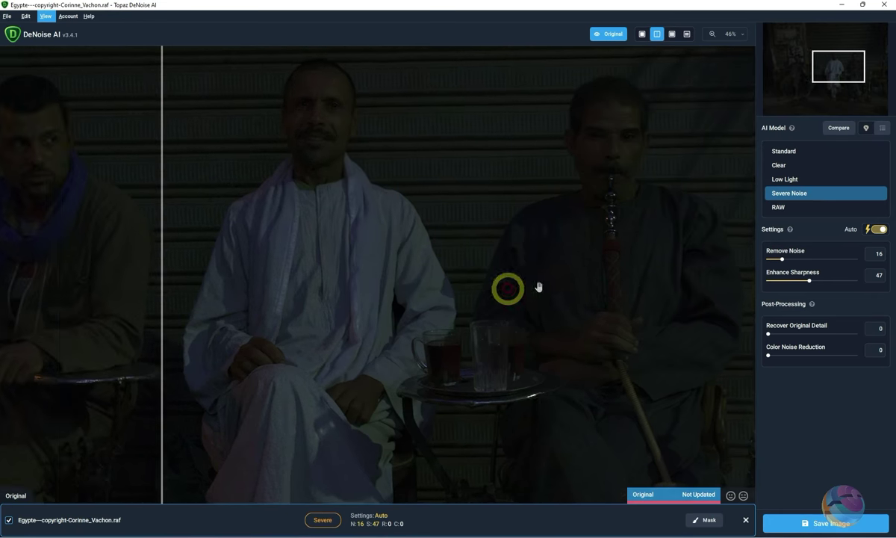
- Center the man in white and sweep the Severe Noise split, setting it left of him
drag(538, 287, 554, 283)
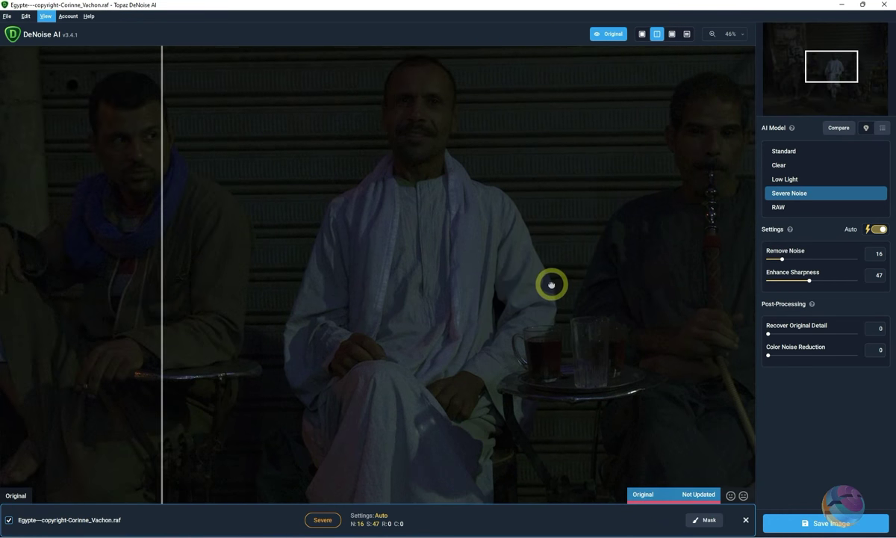
drag(164, 308, 593, 329)
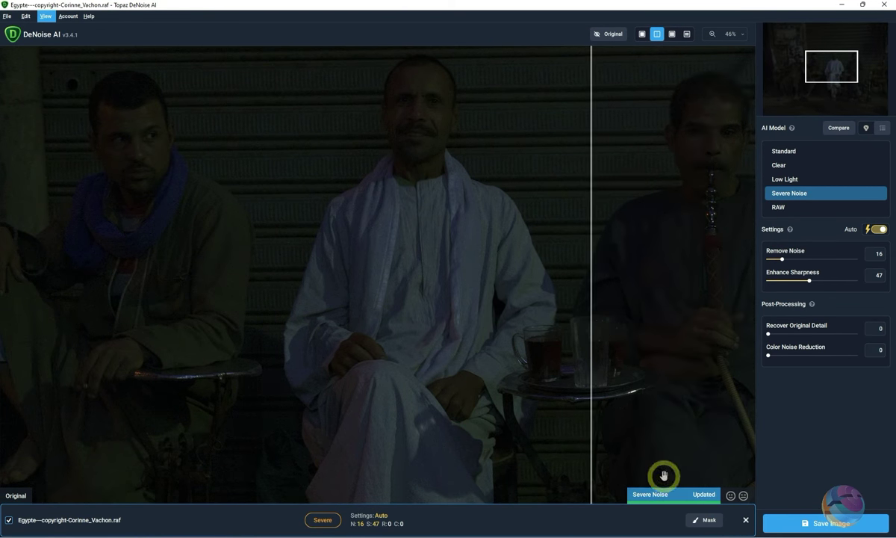
mouse_move(590, 310)
mouse_down()
mouse_move(277, 348)
mouse_move(490, 346)
mouse_move(276, 364)
mouse_move(451, 371)
mouse_up()
mouse_move(334, 376)
mouse_down()
mouse_move(326, 291)
mouse_move(448, 303)
mouse_move(394, 320)
mouse_move(274, 324)
mouse_move(608, 324)
mouse_up()
drag(679, 325, 338, 322)
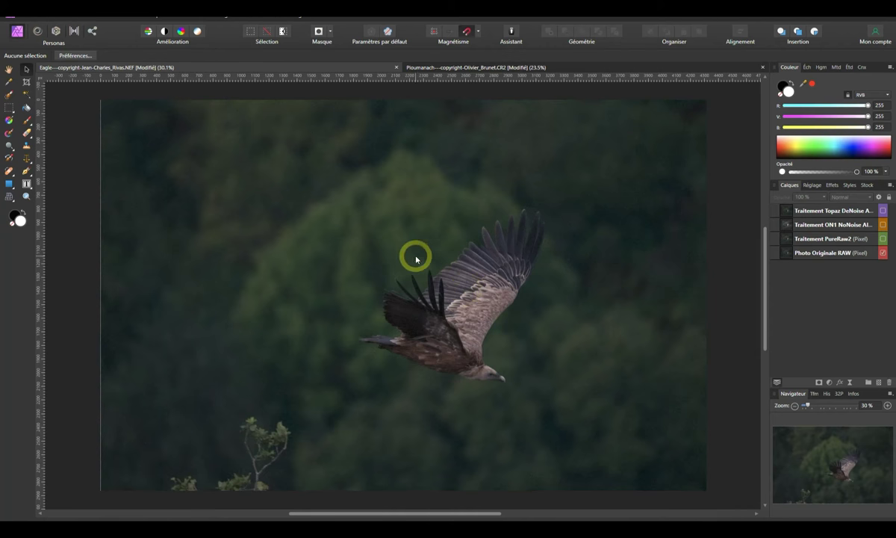
click(458, 68)
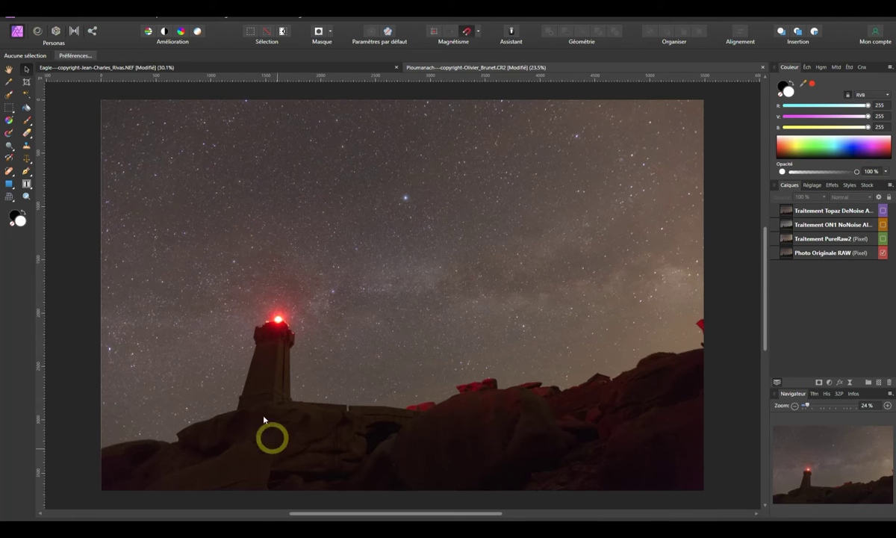
click(288, 67)
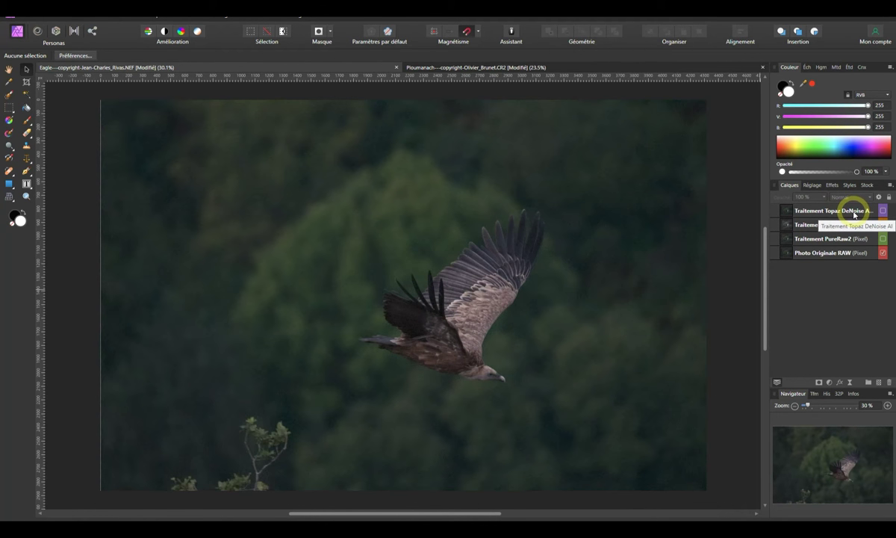
click(481, 67)
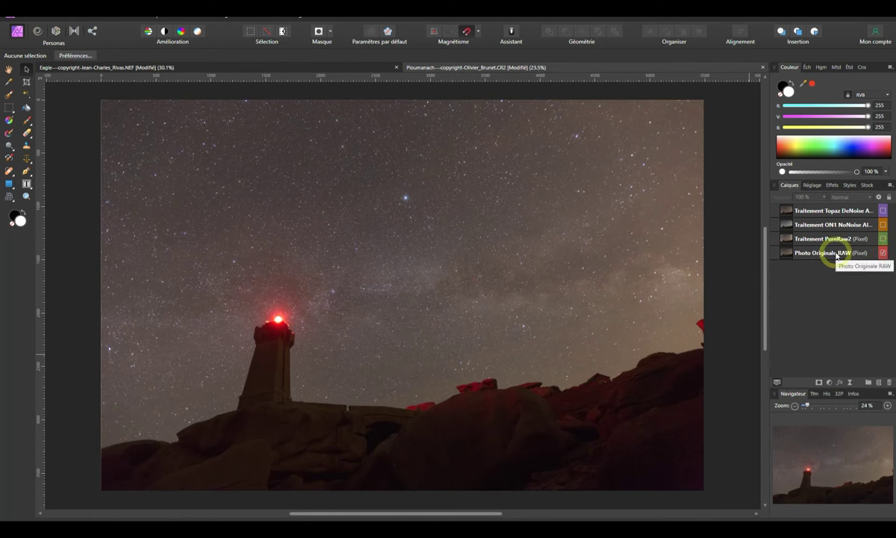
click(306, 67)
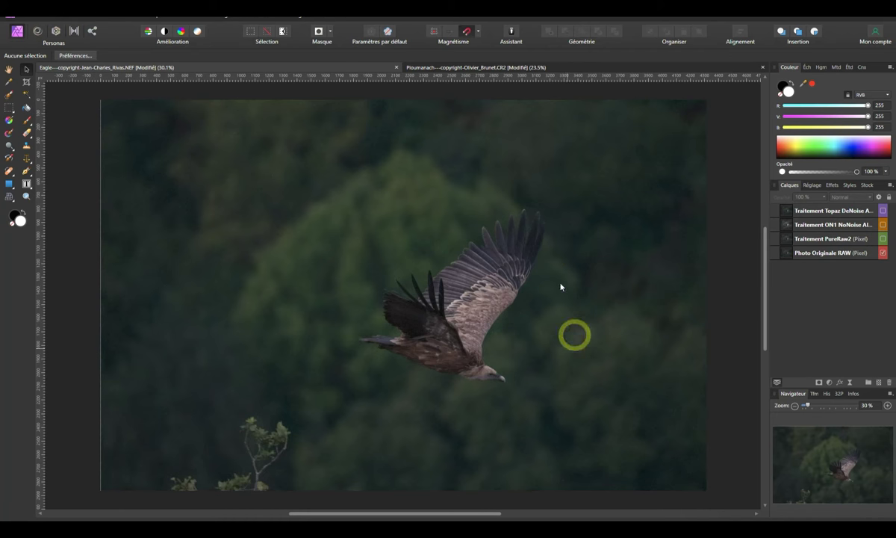
- Toggle the PureRaw2 layer off and on, then toggle the ON1 NoNoise layer repeatedly to compare the eagle
click(884, 240)
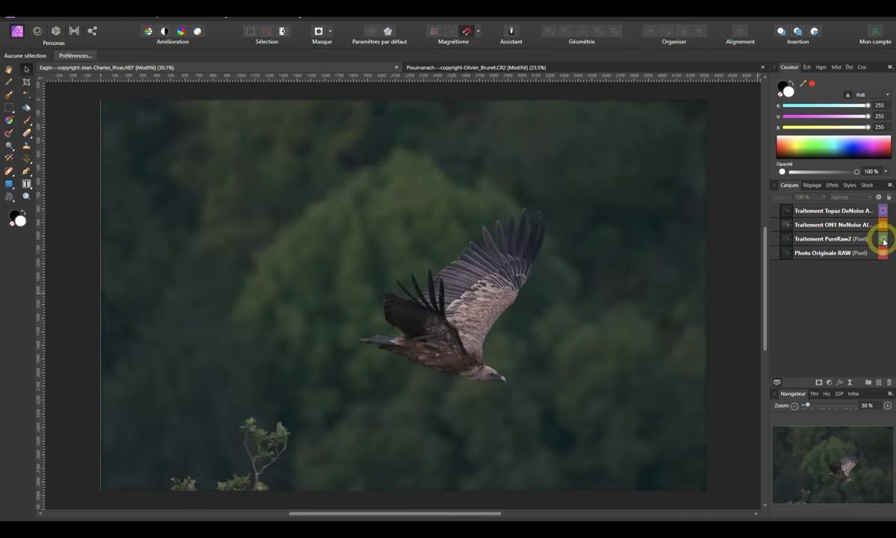
click(885, 240)
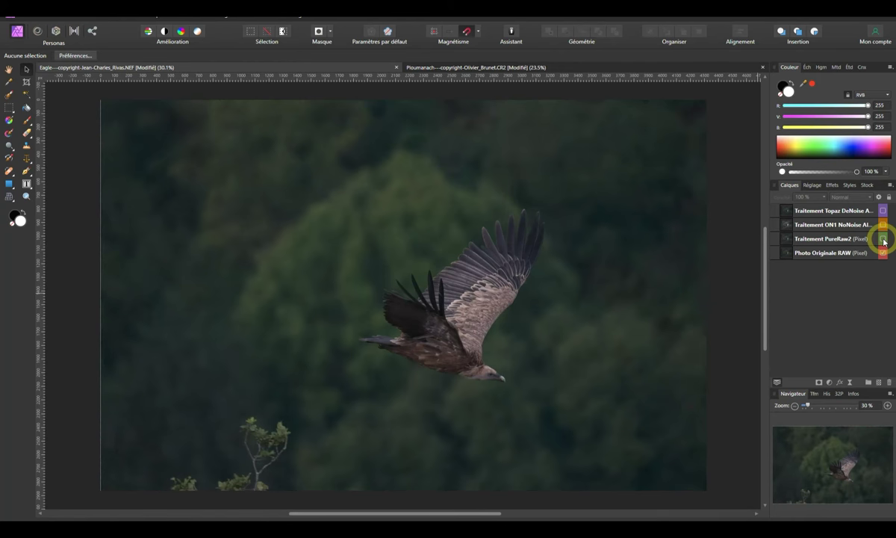
click(883, 225)
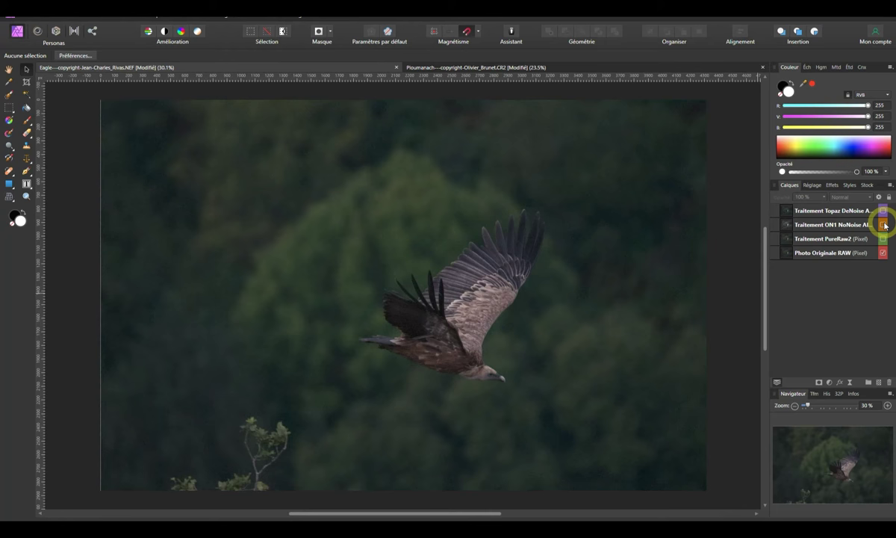
click(883, 224)
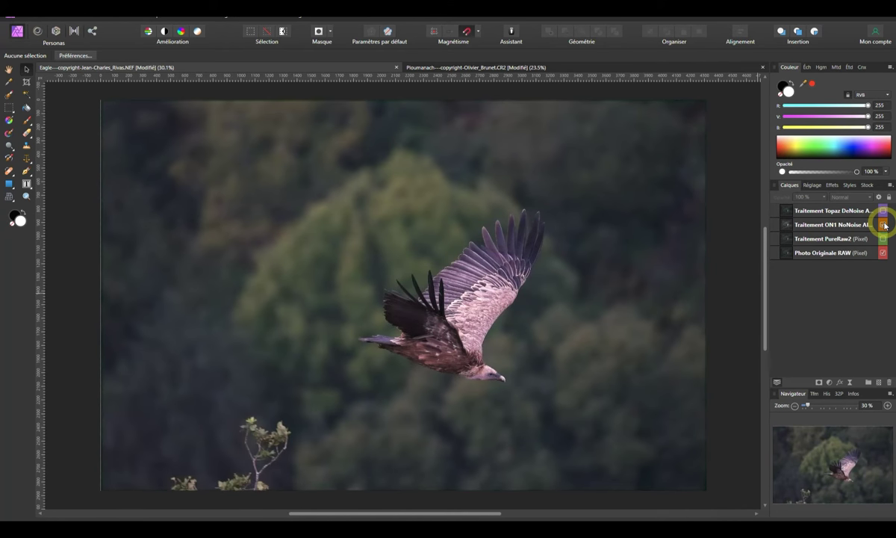
click(883, 225)
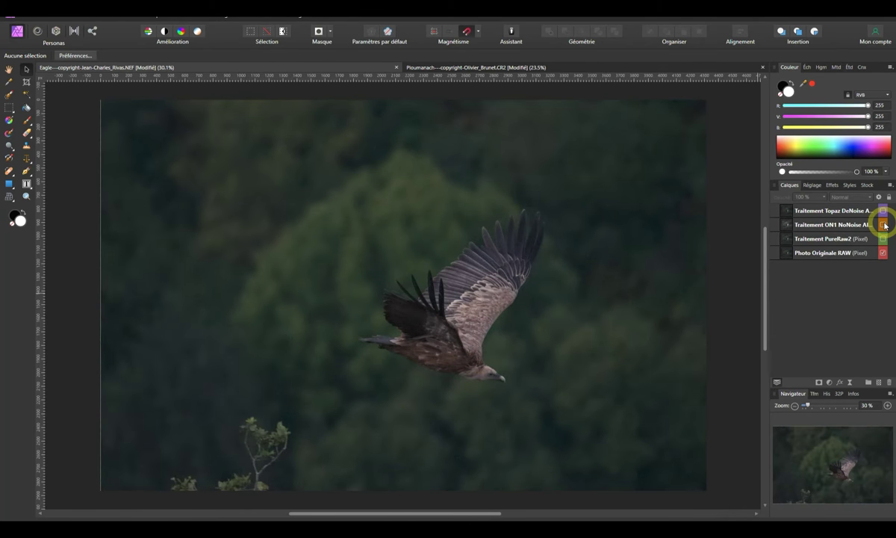
click(883, 225)
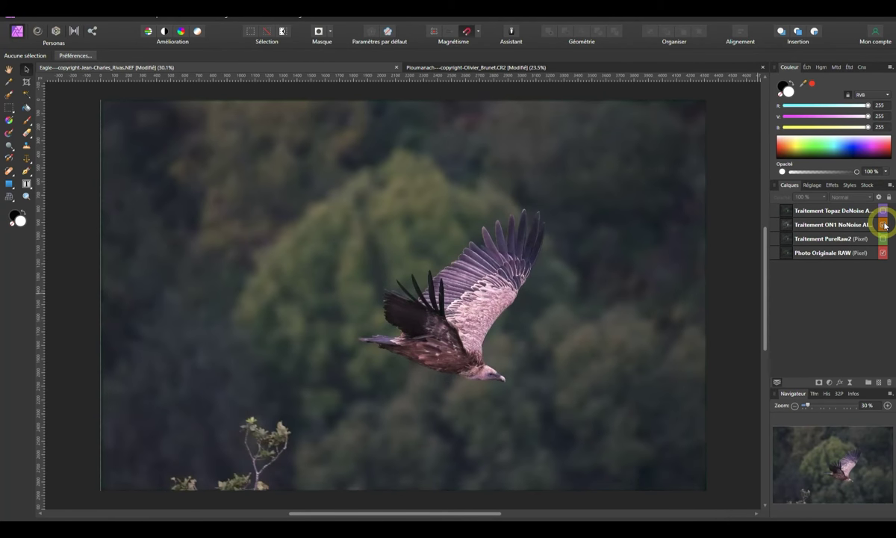
click(883, 225)
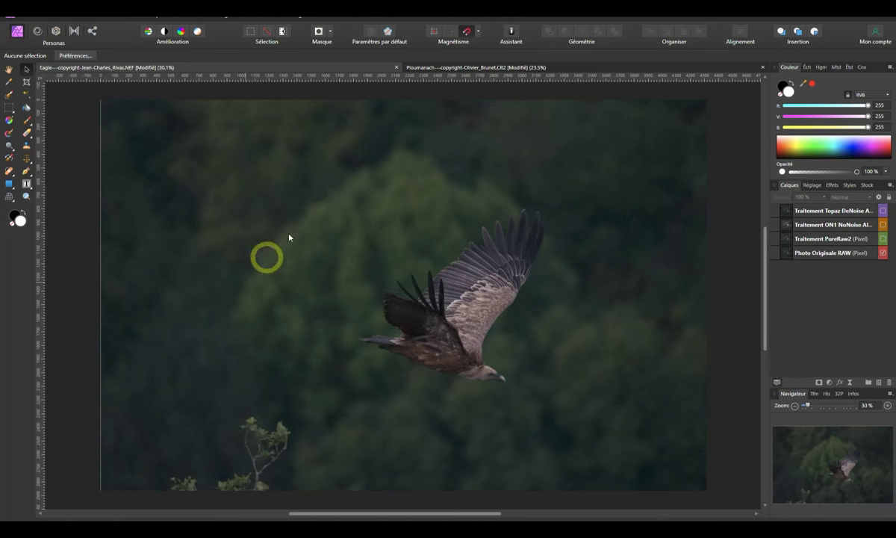
click(883, 225)
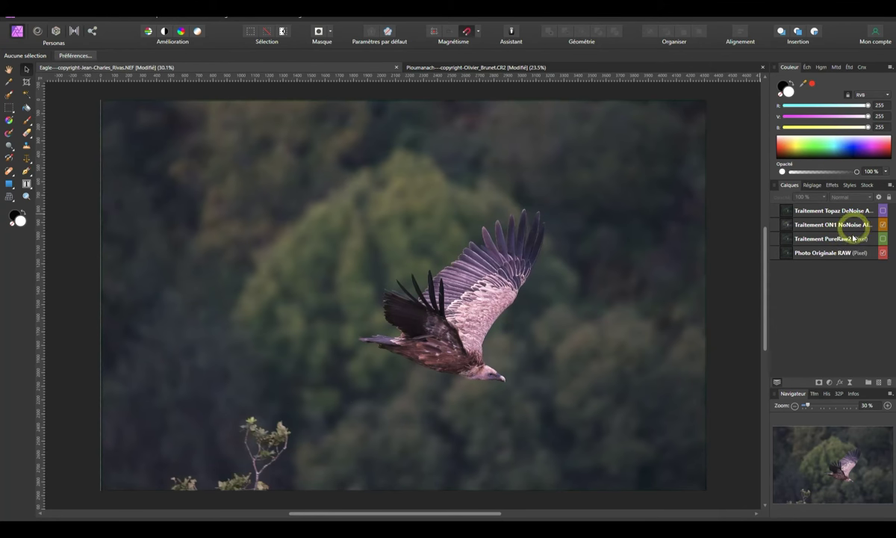
click(883, 224)
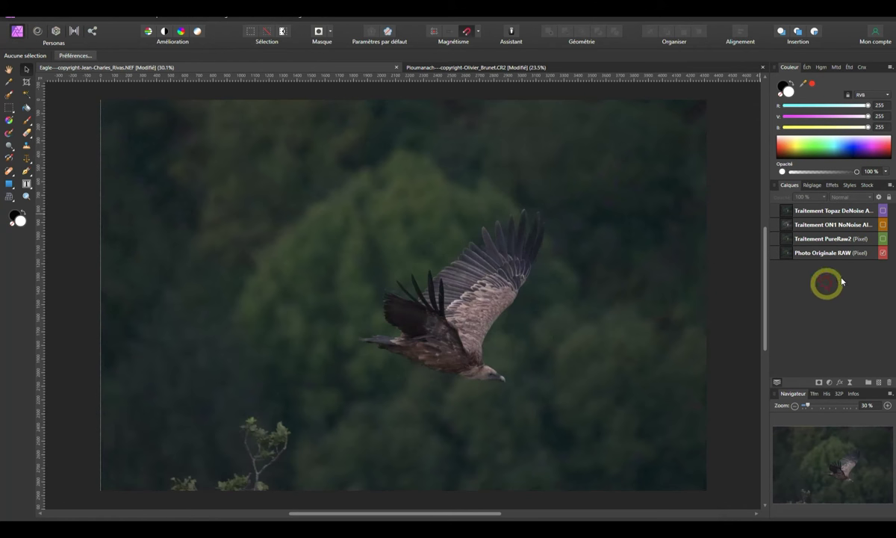
- Show the ON1 layer again, toggle the Topaz DeNoise layer on top, and zoom to 59%
click(883, 225)
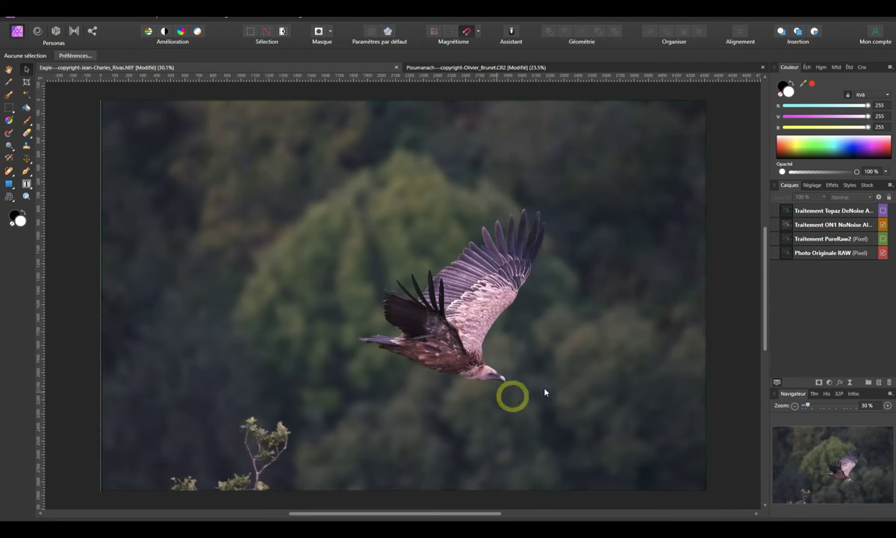
click(882, 211)
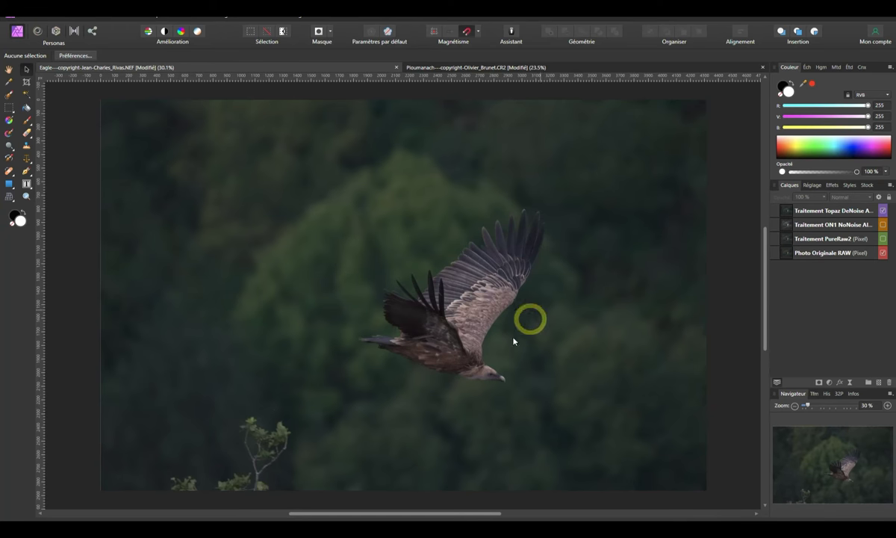
click(884, 211)
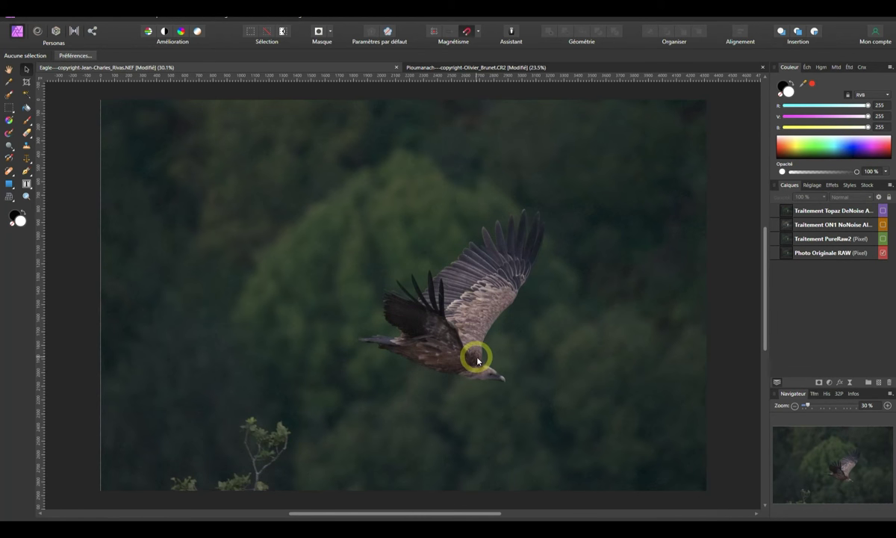
scroll(479, 361, up, 2)
- Zoom in on the eagle's body to about 73%
scroll(479, 366, up, 1)
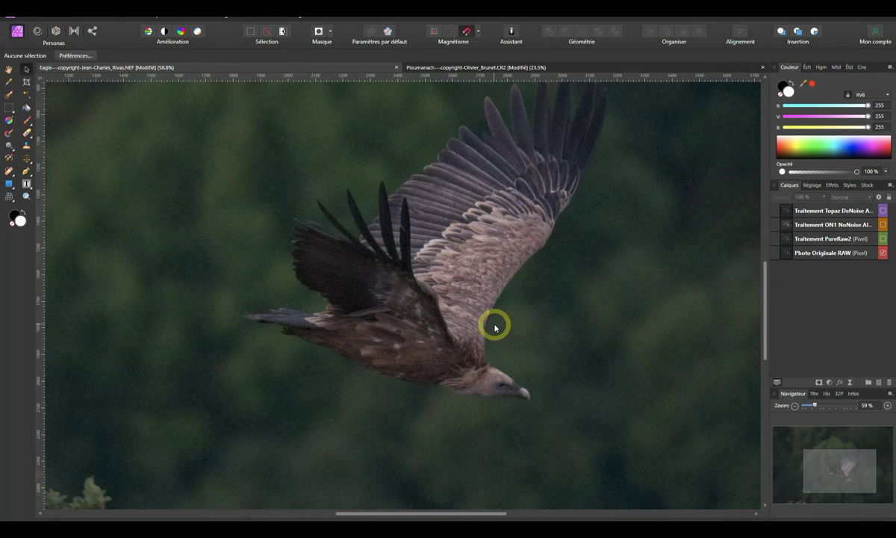
mouse_move(494, 325)
mouse_down()
mouse_move(426, 339)
mouse_move(426, 379)
mouse_up()
scroll(419, 373, up, 1)
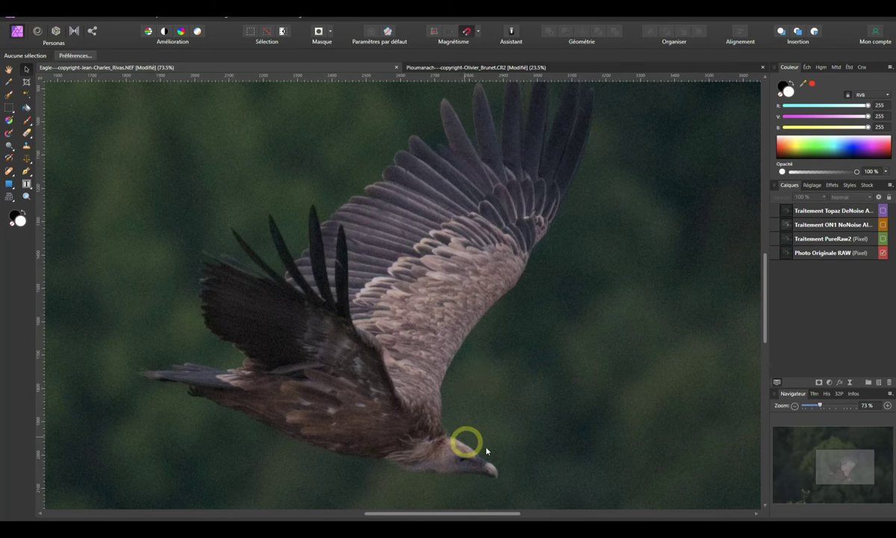
- Flick the PureRaw2 layer on and off several times, leaving it hidden
click(882, 239)
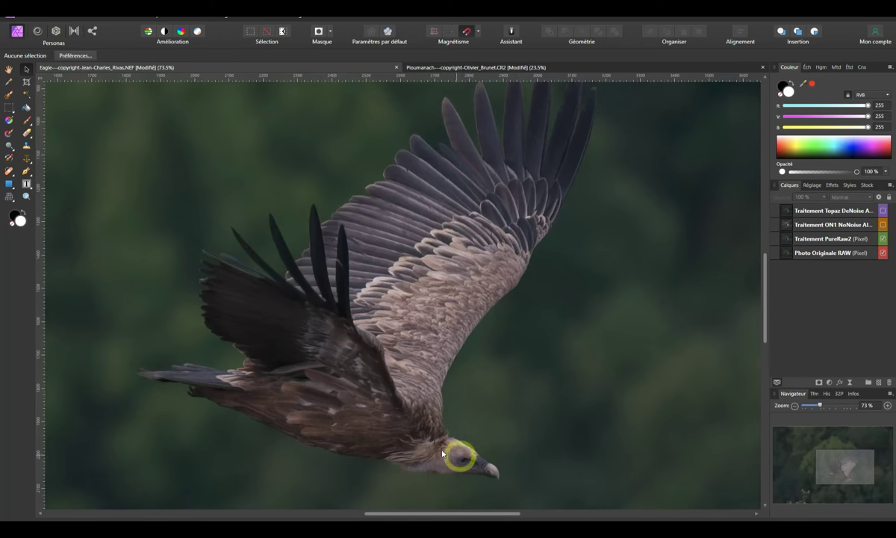
click(883, 238)
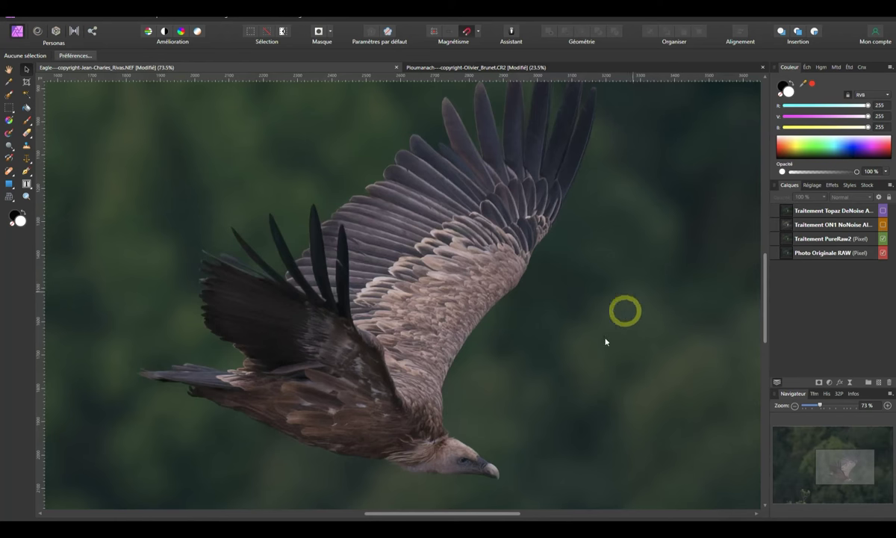
click(884, 238)
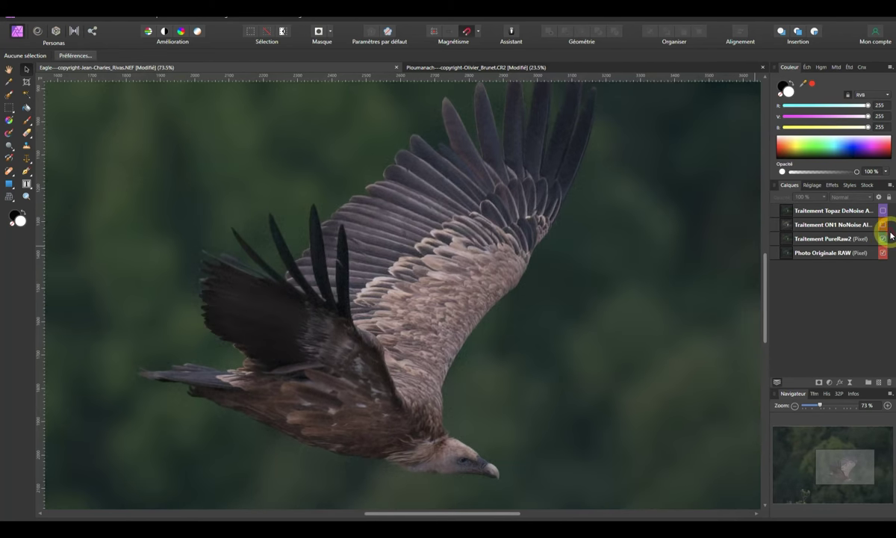
click(884, 238)
click(884, 238)
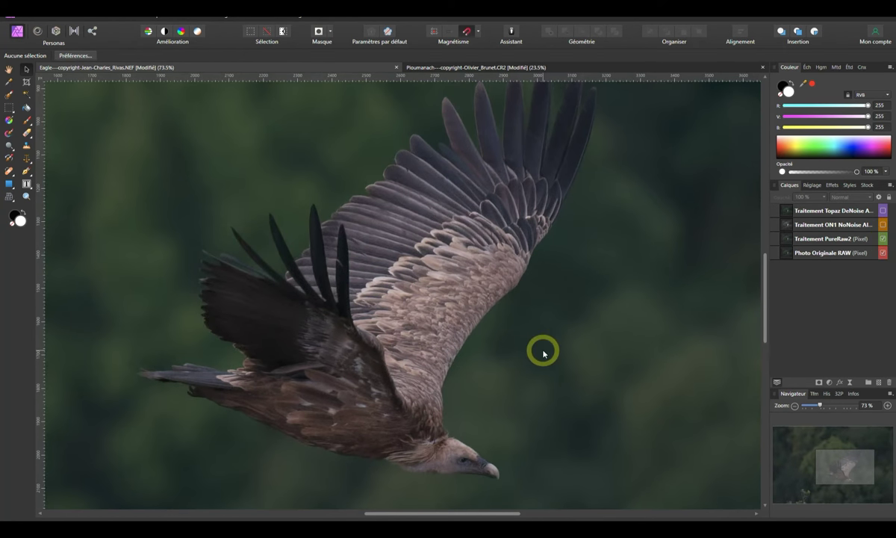
click(883, 239)
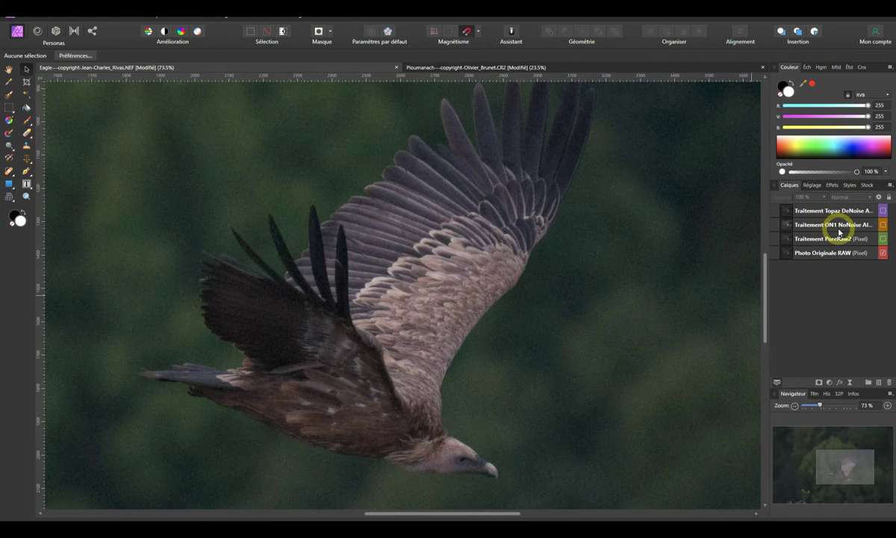
- Flick the ON1 NoNoise layer on and off repeatedly to compare it on the vulture
click(883, 225)
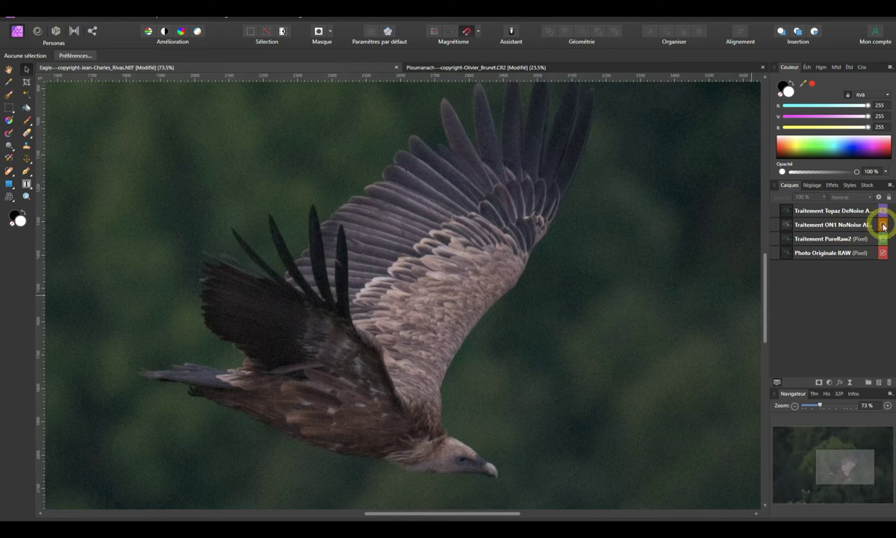
click(883, 224)
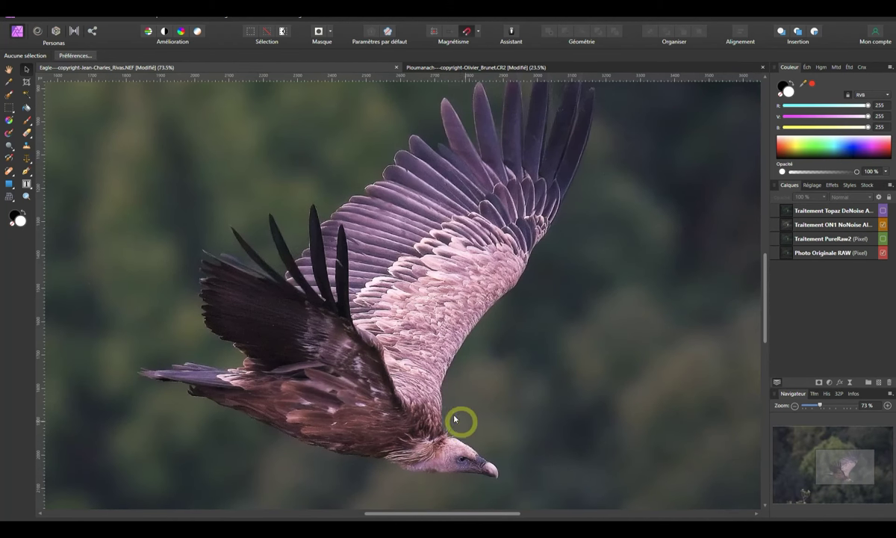
click(883, 225)
click(884, 225)
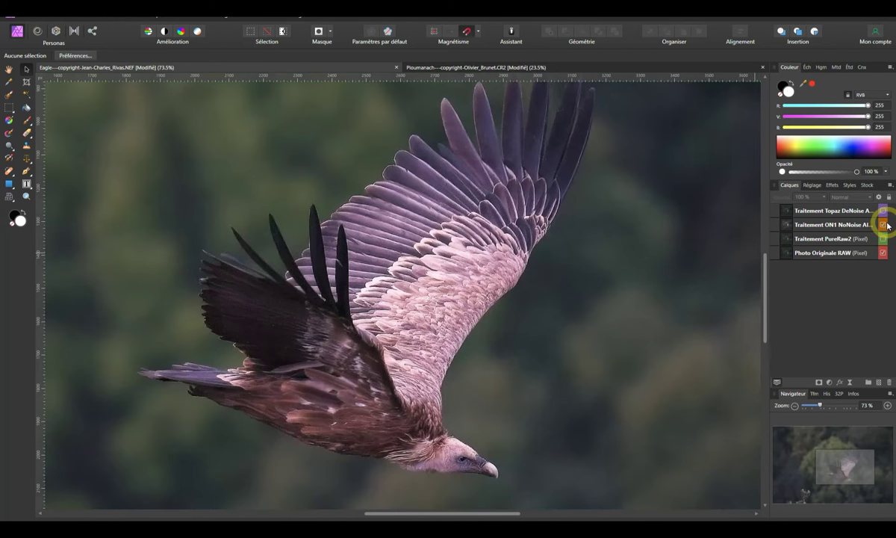
click(883, 225)
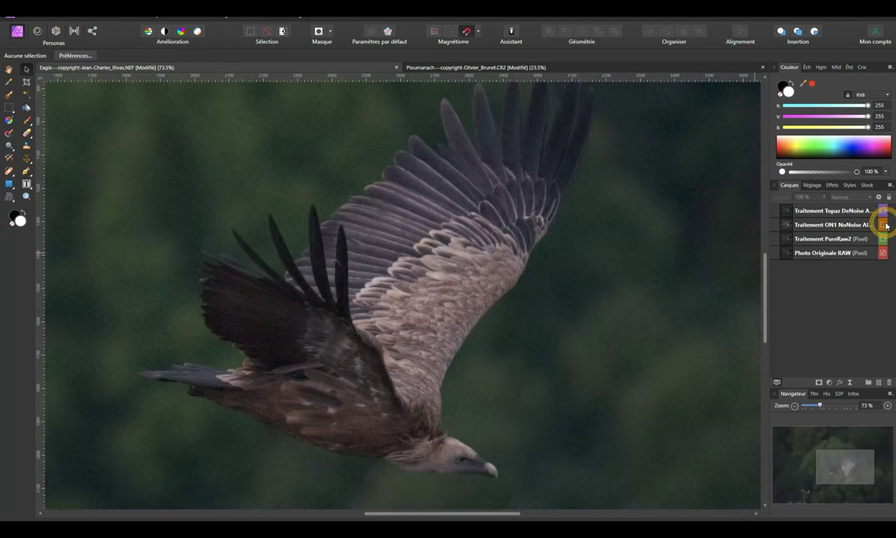
click(883, 225)
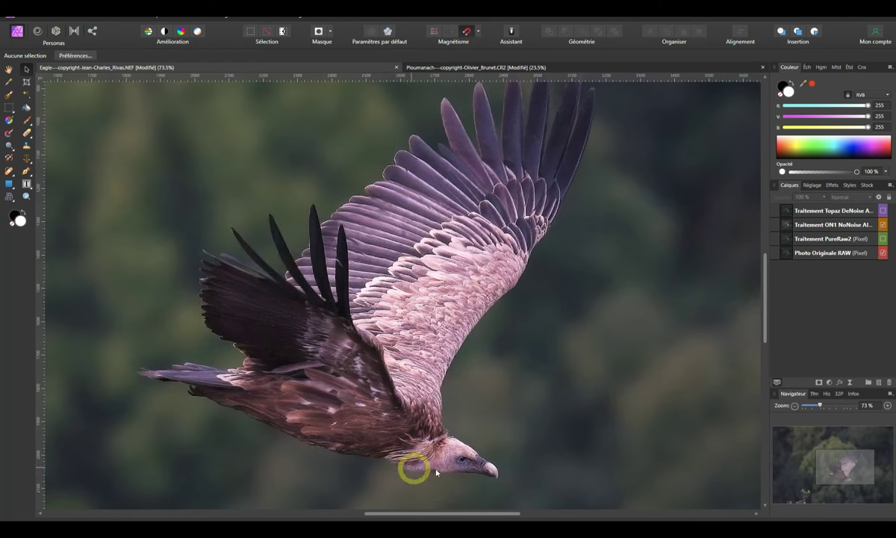
click(883, 224)
click(883, 224)
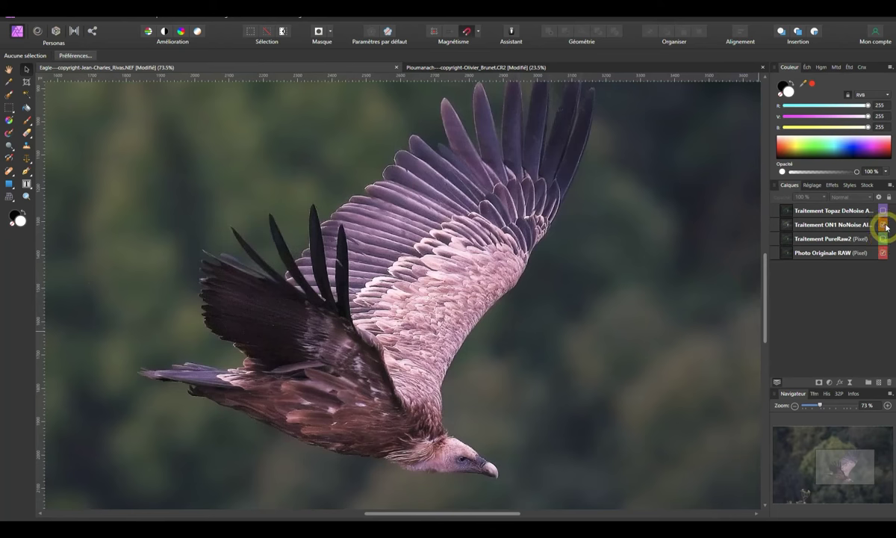
- Toggle PureRaw2 off and on, then compare ON1 NoNoise again, leaving it hidden
click(884, 238)
click(883, 238)
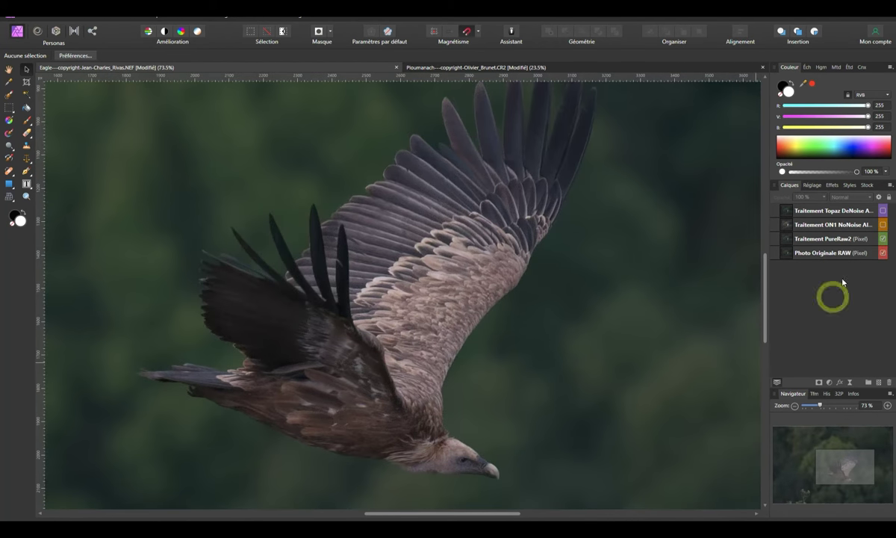
click(884, 224)
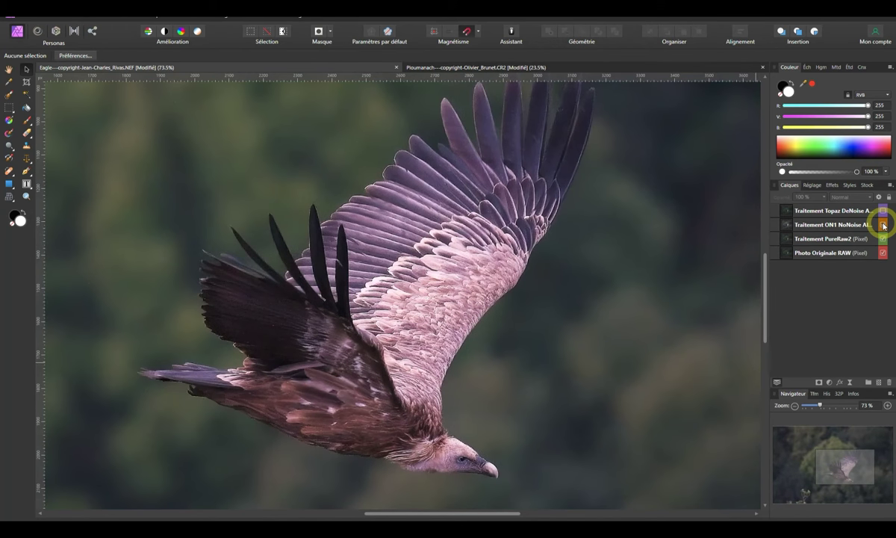
click(882, 225)
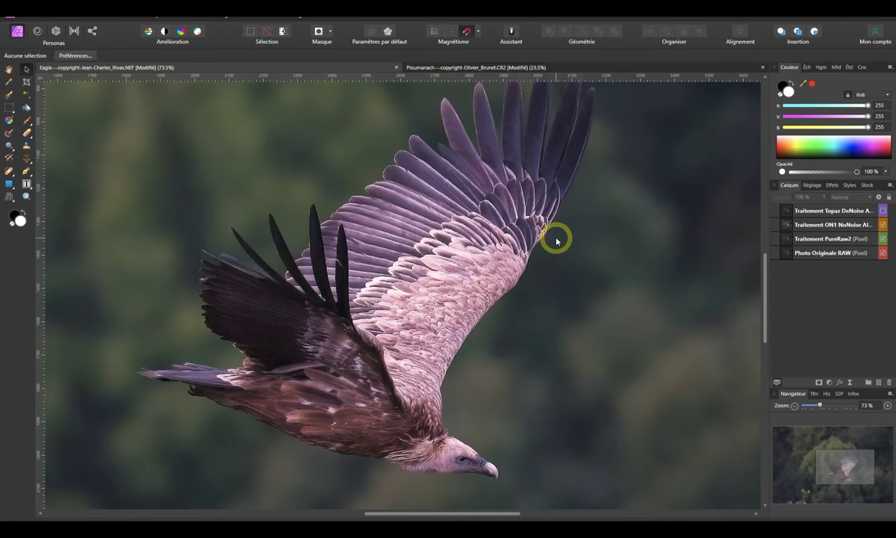
click(883, 226)
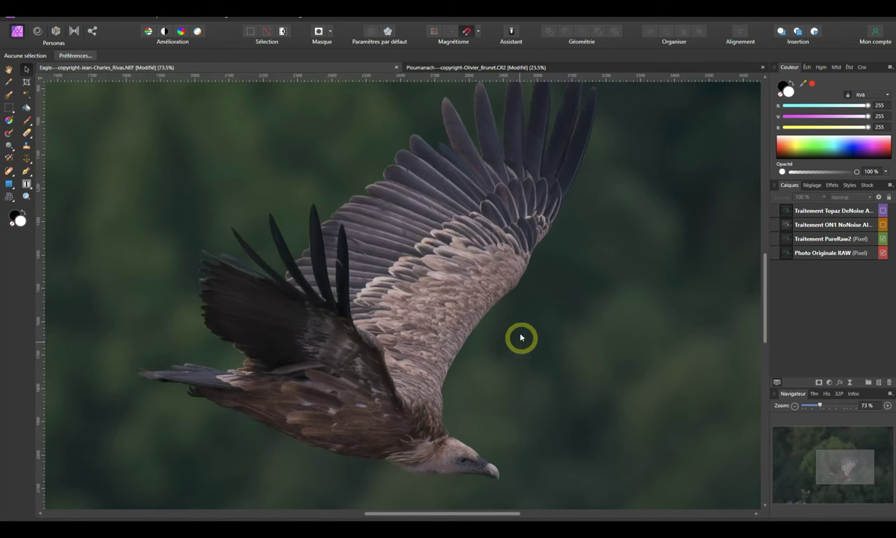
click(884, 225)
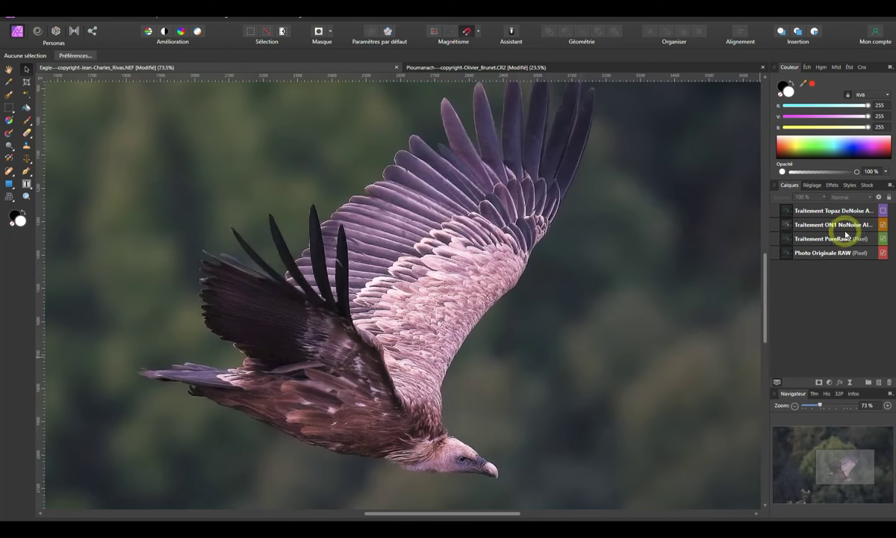
click(884, 225)
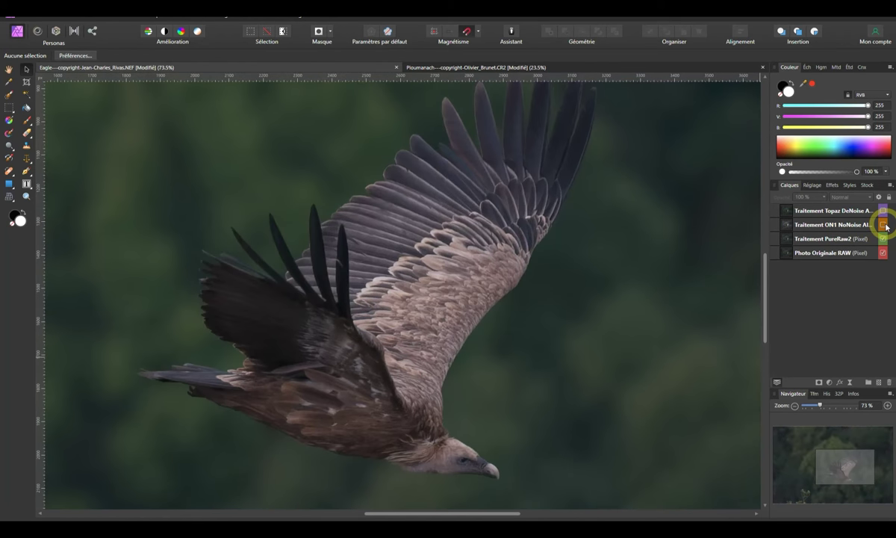
click(884, 225)
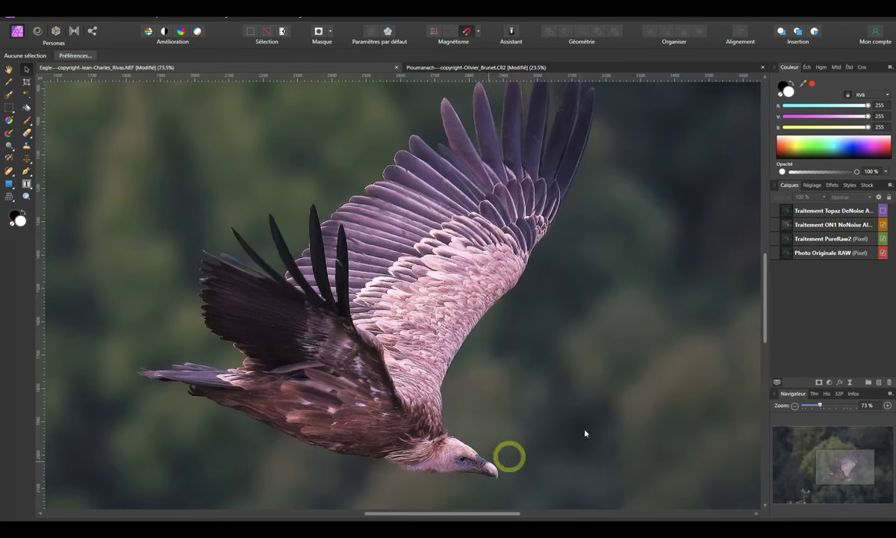
click(884, 225)
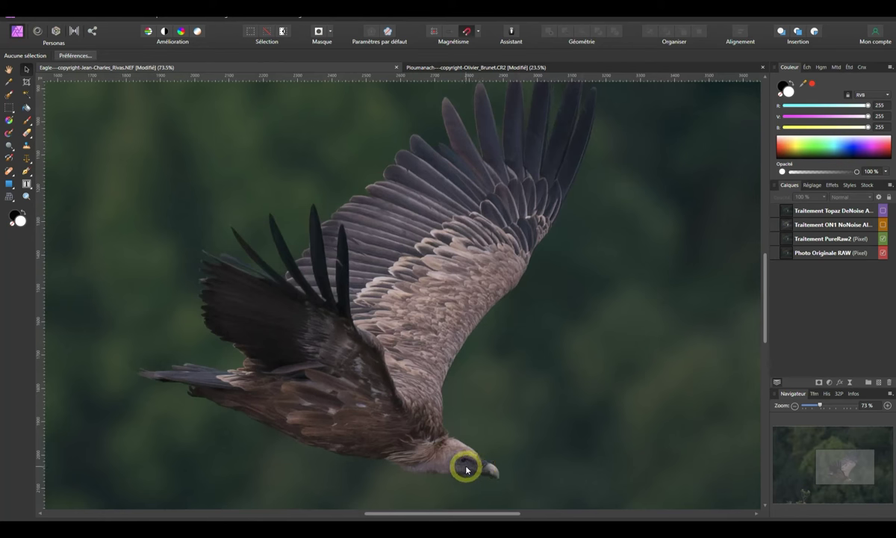
click(884, 225)
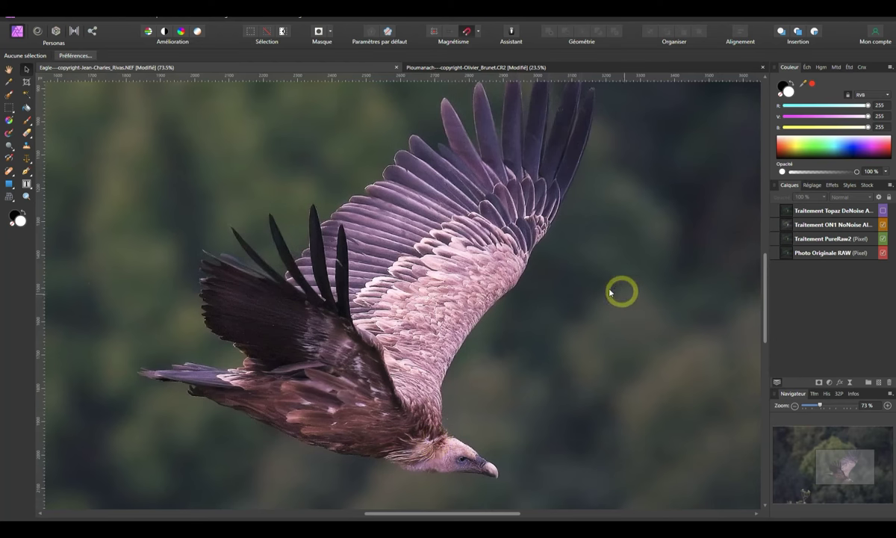
click(884, 226)
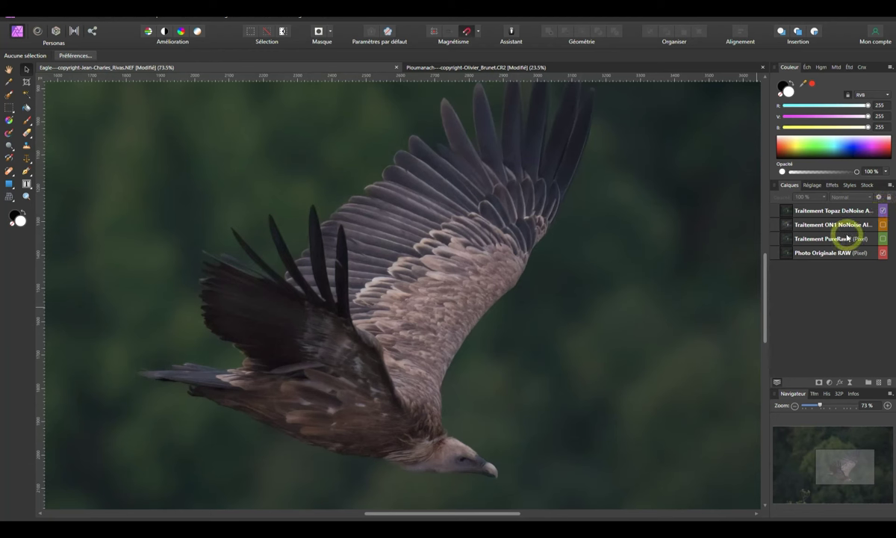
- Compare the Topaz DeNoise layer on and off, then hide the PureRaw2 layer
click(883, 212)
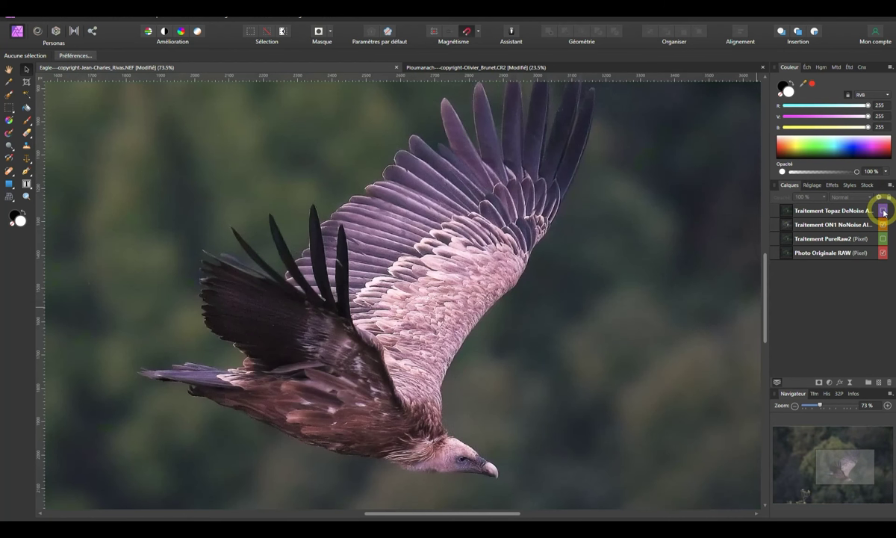
click(883, 212)
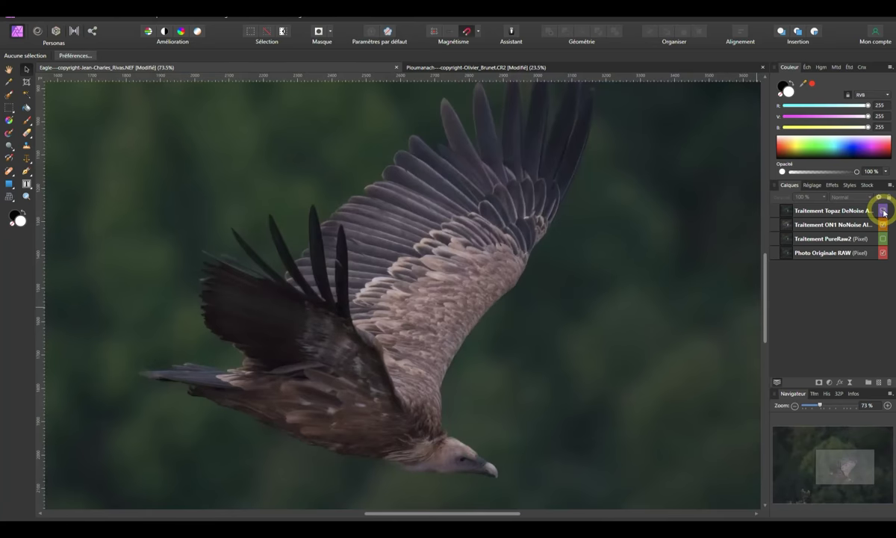
click(883, 212)
click(884, 212)
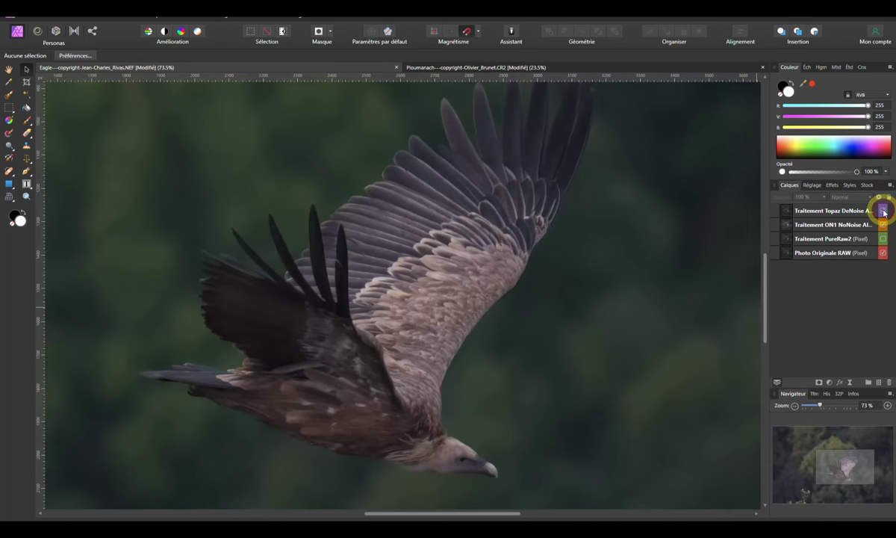
click(883, 226)
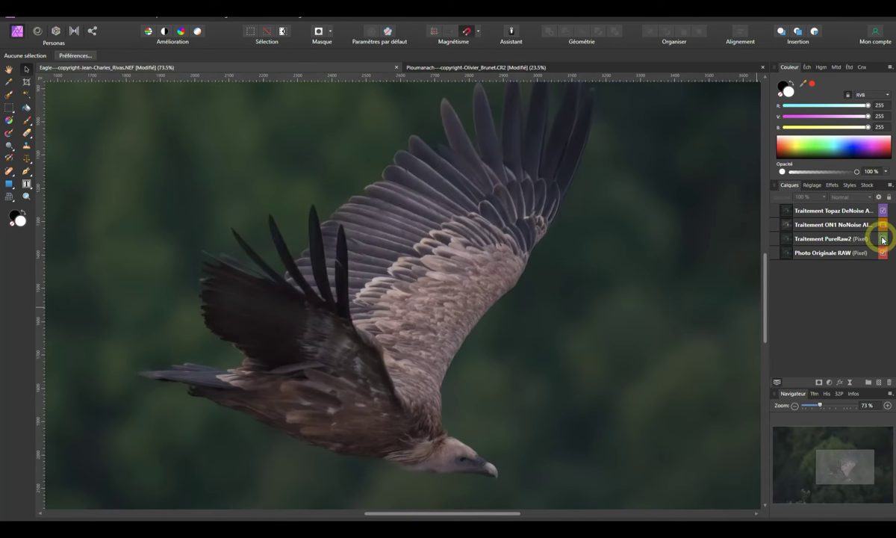
click(884, 212)
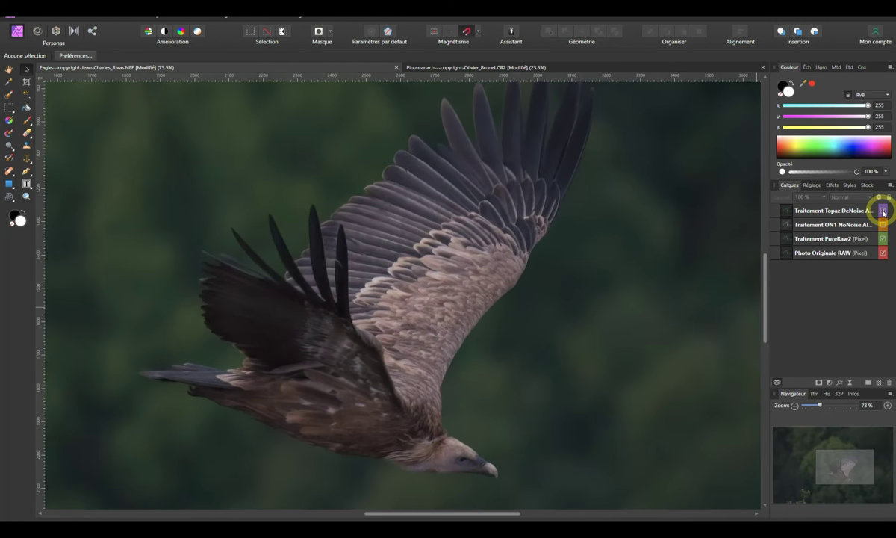
click(884, 212)
click(882, 212)
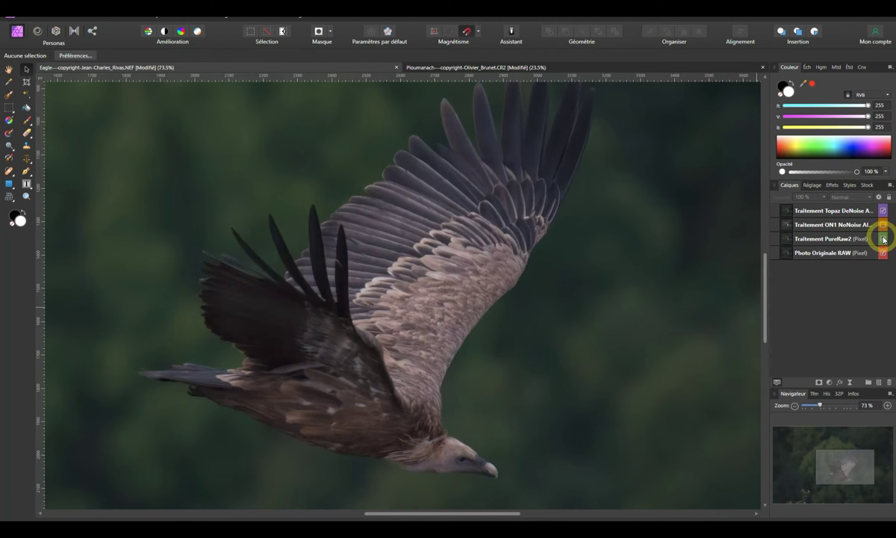
click(883, 239)
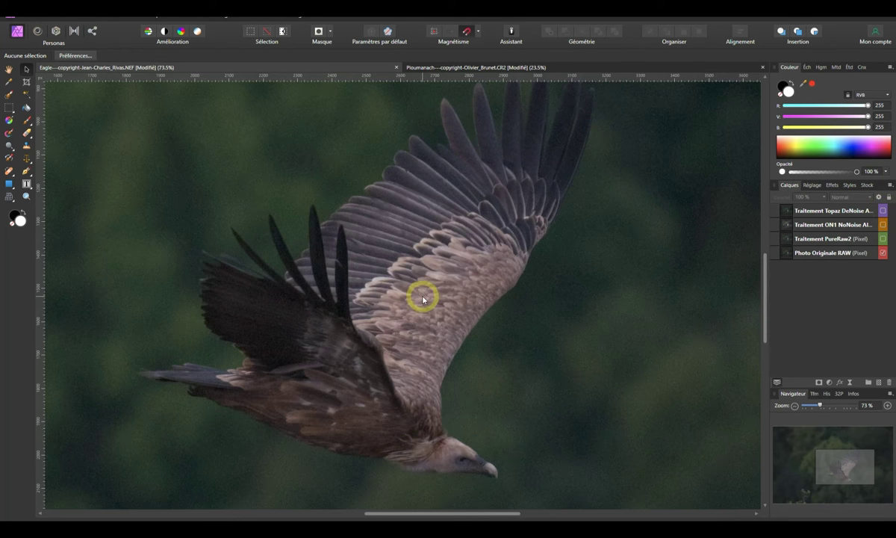
scroll(527, 352, down, 1)
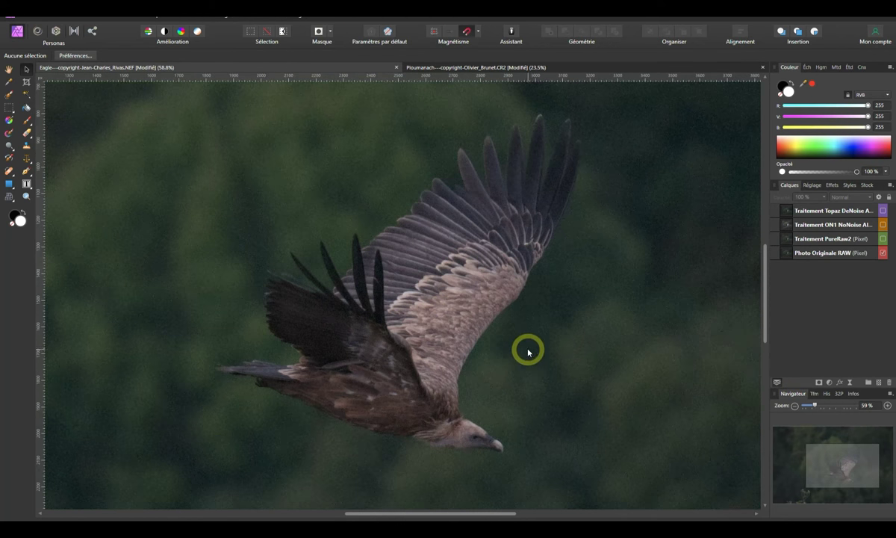
- Zoom out to about 30% and pan to frame the whole vulture over the forest
scroll(528, 352, down, 1)
scroll(526, 351, down, 1)
scroll(523, 350, down, 1)
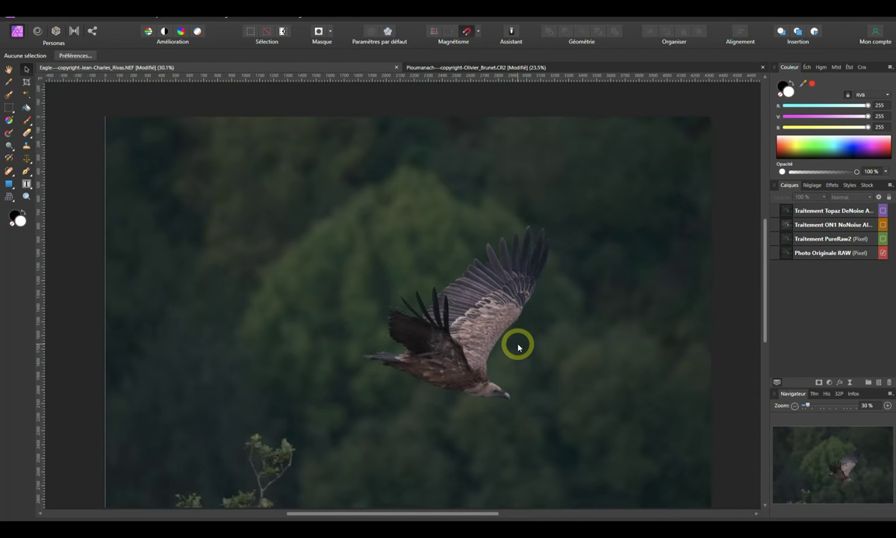
drag(518, 347, 506, 321)
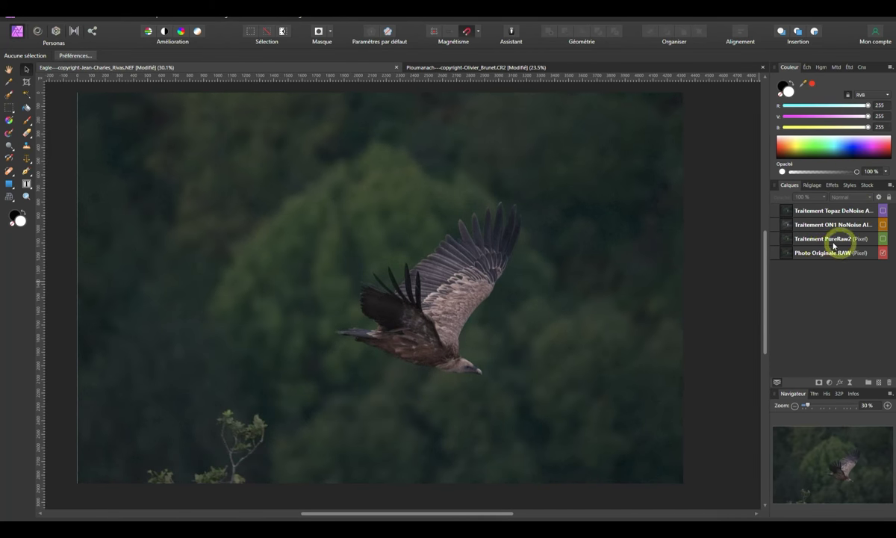
- Toggle the PureRaw2 layer off and on, leaving it visible
click(884, 239)
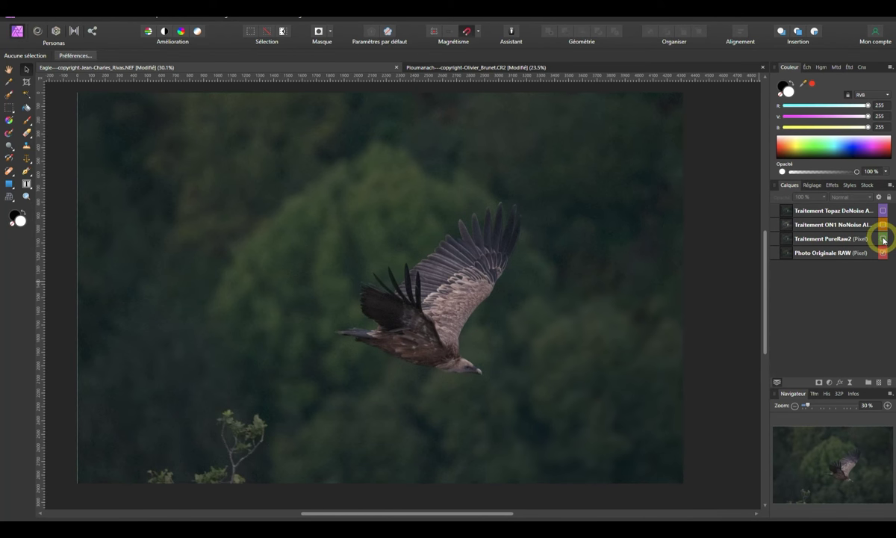
click(884, 239)
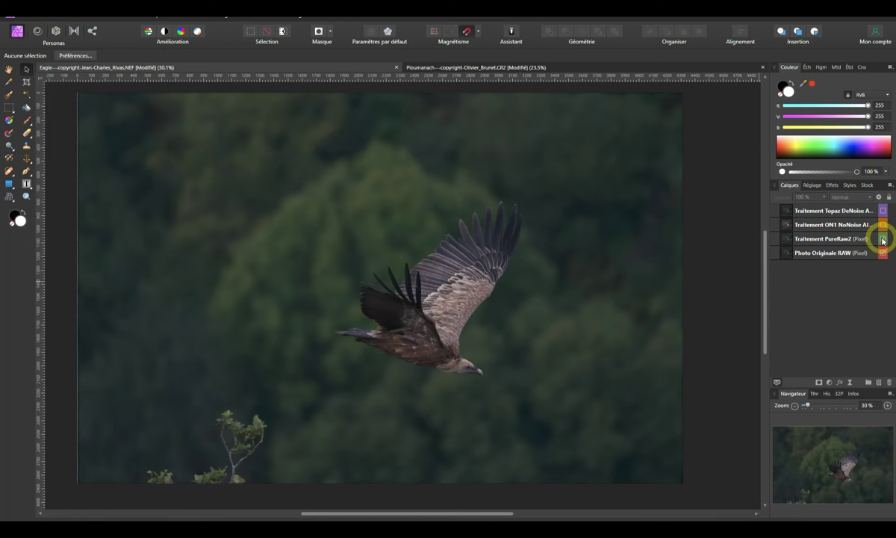
click(882, 239)
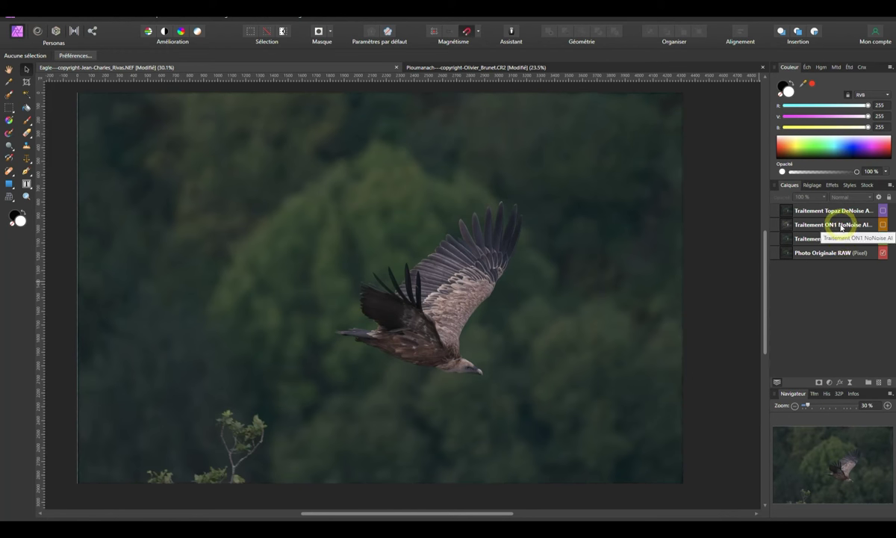
- Flick the ON1 NoNoise layer on and off repeatedly on the eagle photo
click(884, 225)
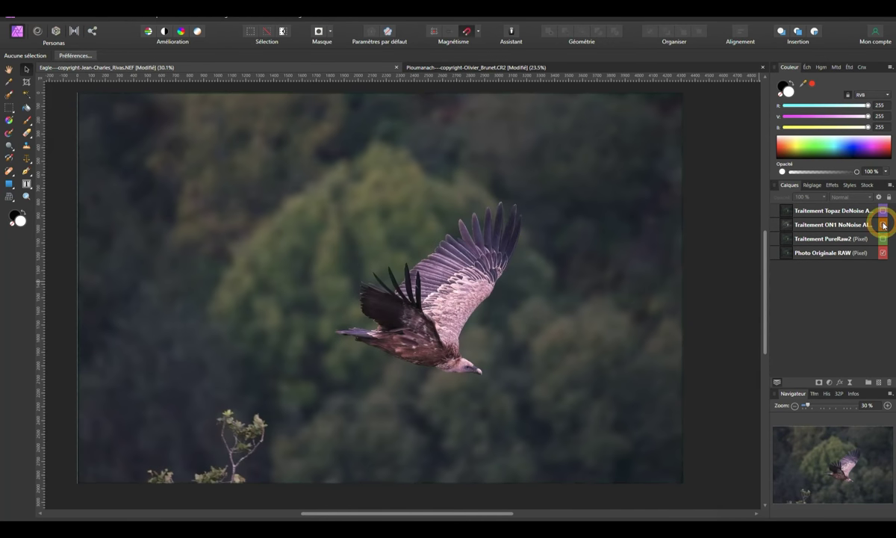
click(883, 225)
click(884, 225)
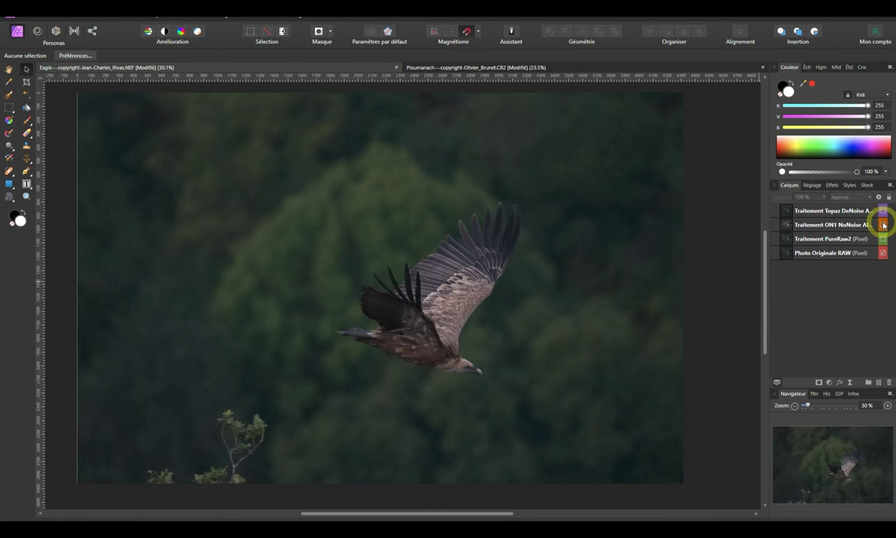
click(883, 224)
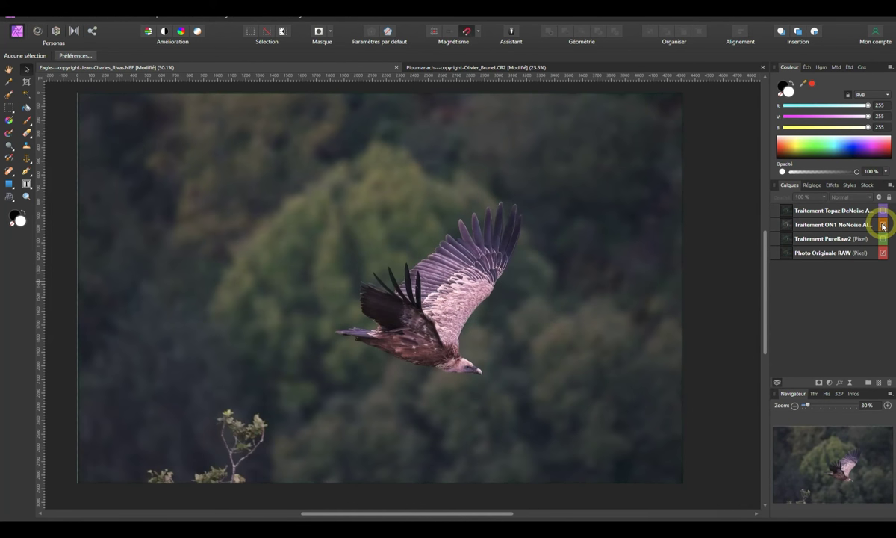
click(883, 225)
click(883, 225)
click(878, 225)
click(884, 225)
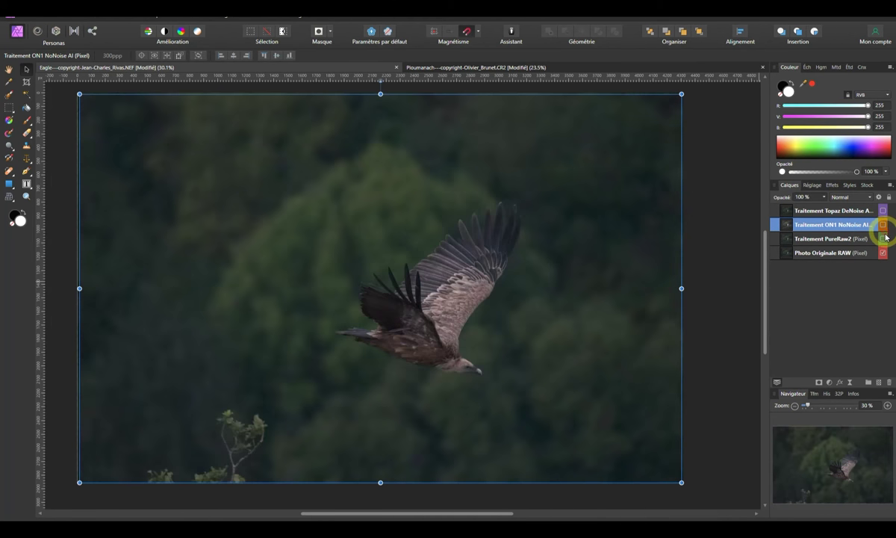
- Toggle PureRaw2 and ON1 NoNoise once more, then switch to the Ploumanach lighthouse document
click(744, 314)
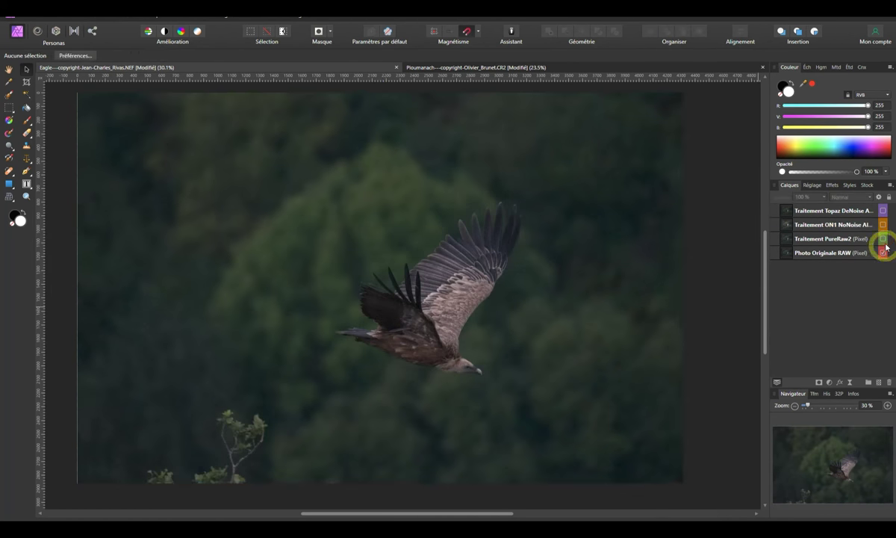
click(883, 238)
click(884, 225)
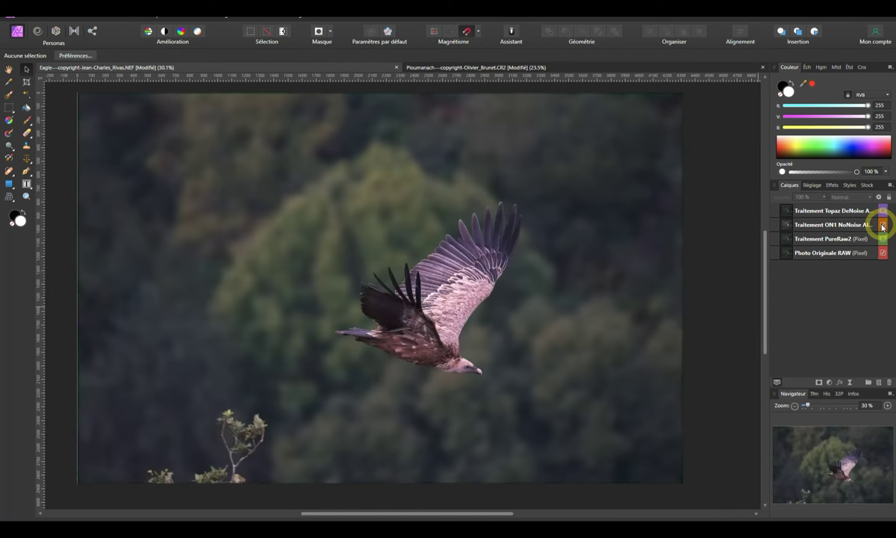
click(881, 225)
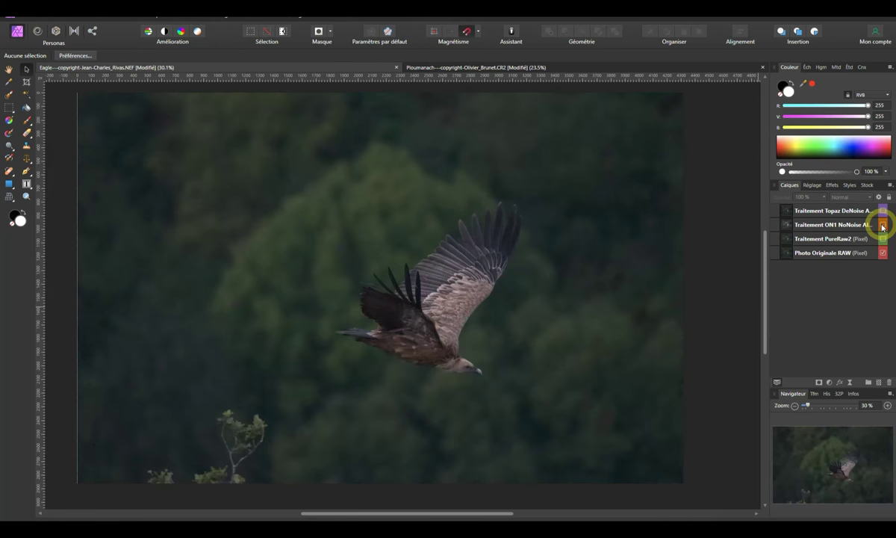
click(881, 226)
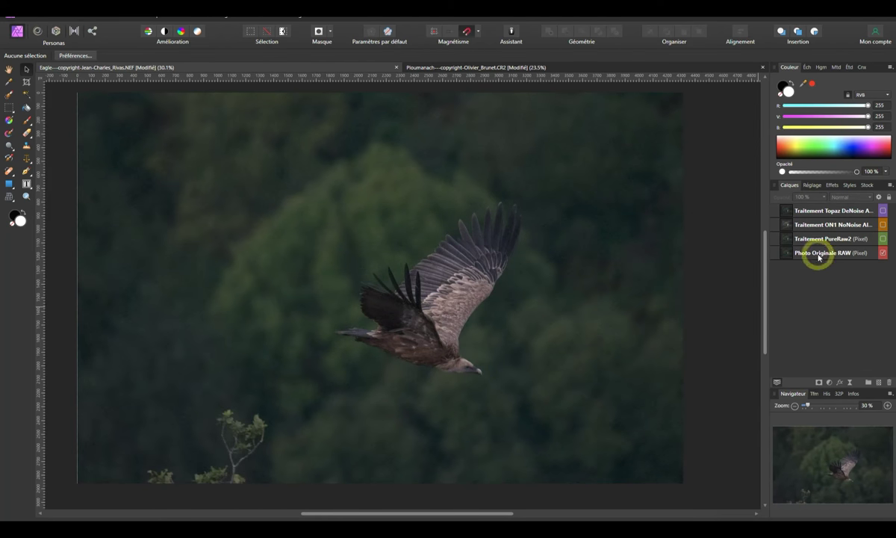
click(453, 69)
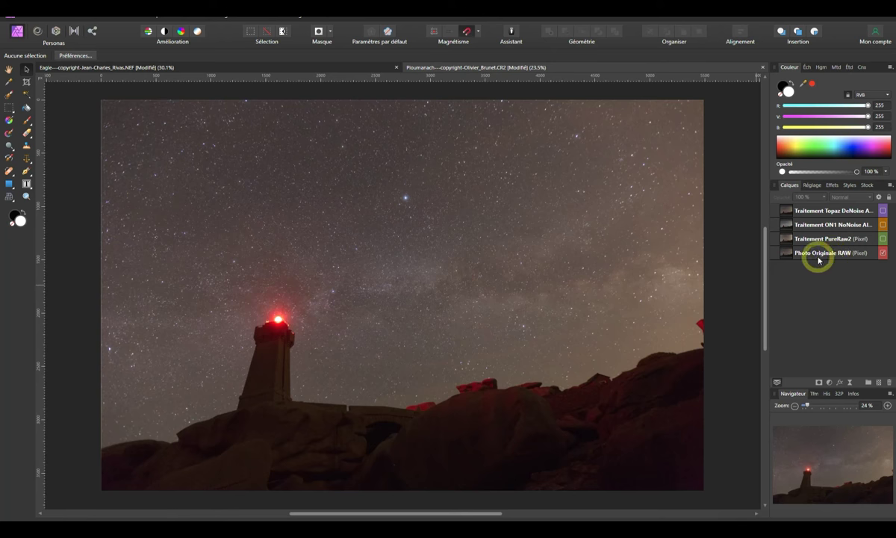
- Flick the PureRaw2 layer on and off several times on the lighthouse photo
click(883, 239)
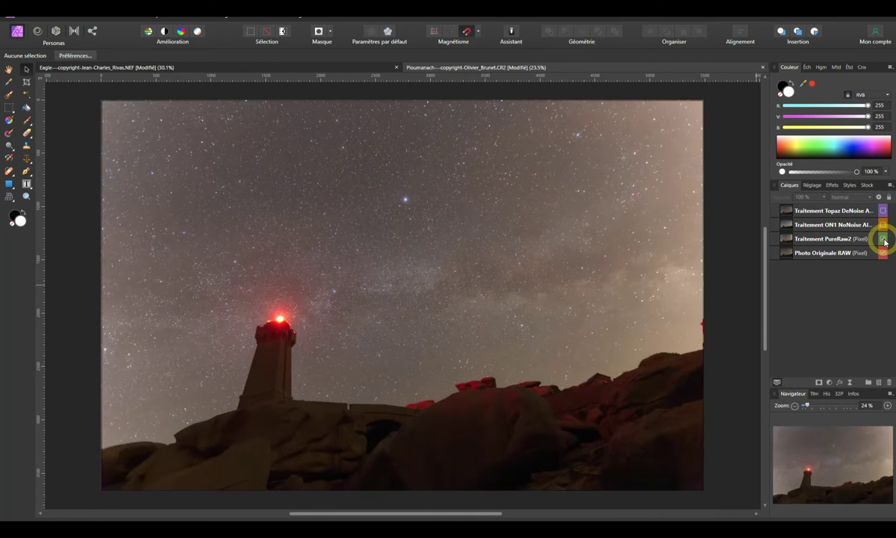
click(884, 239)
click(883, 239)
click(883, 239)
click(883, 239)
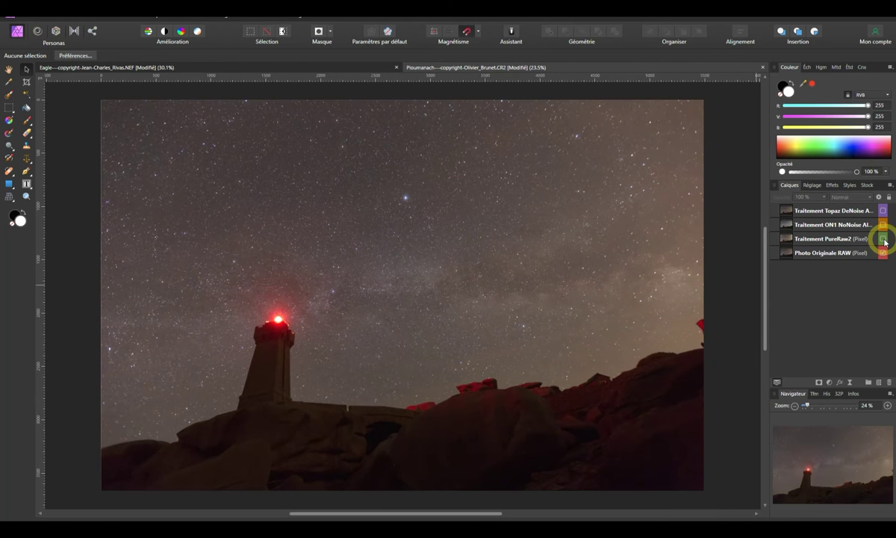
click(883, 239)
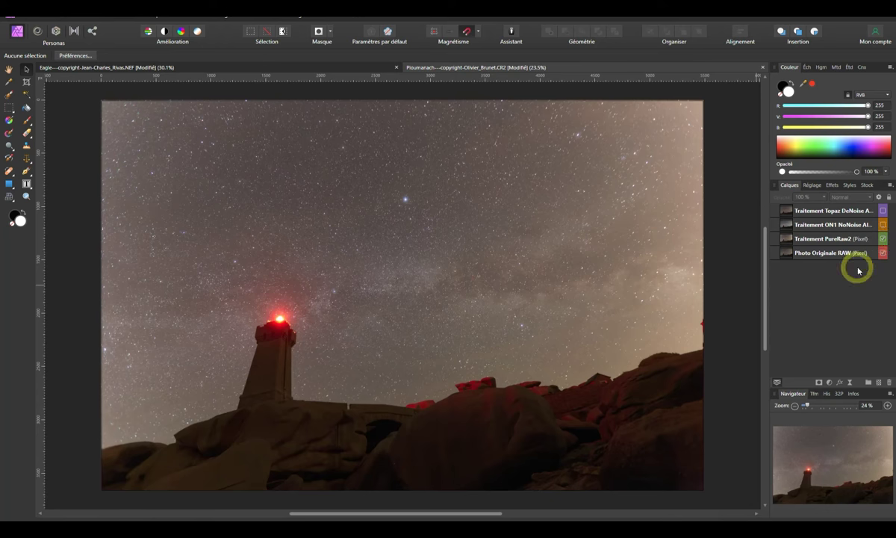
click(884, 238)
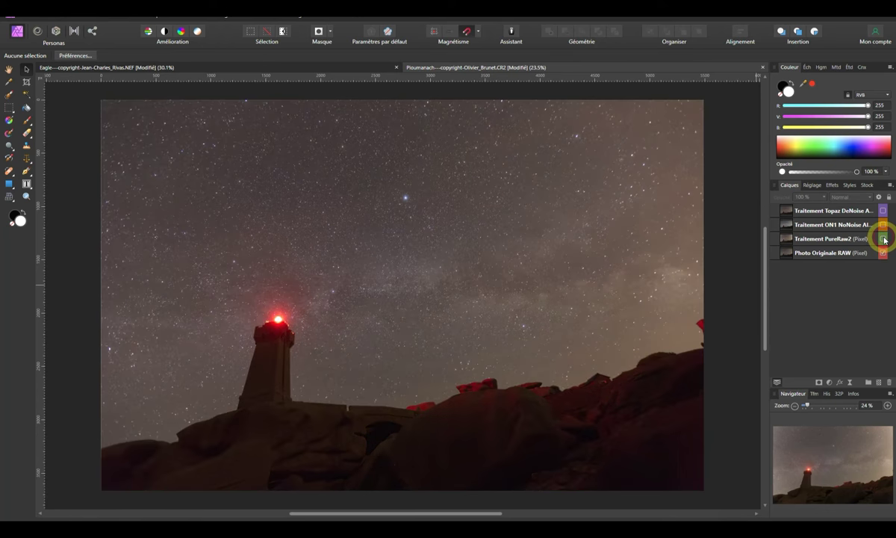
click(884, 239)
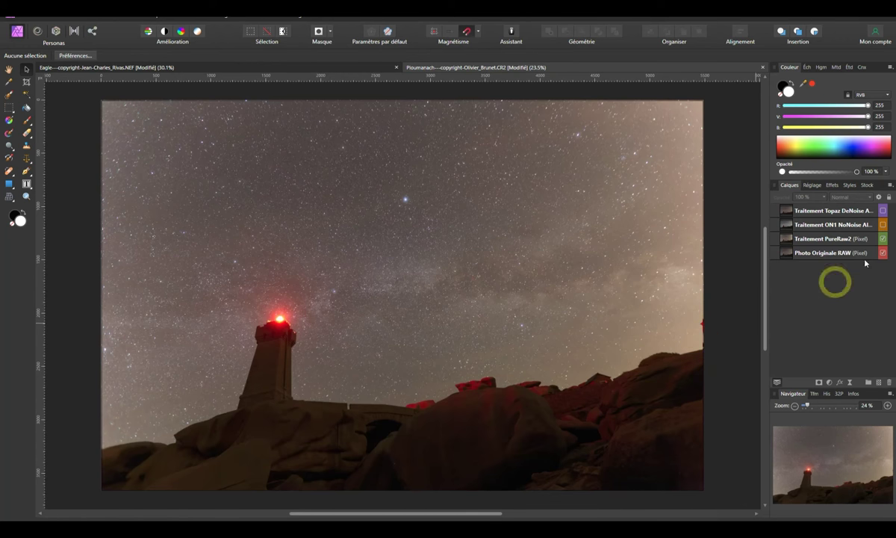
- Keep comparing PureRaw2 against the original RAW, ending with PureRaw2 visible
click(882, 239)
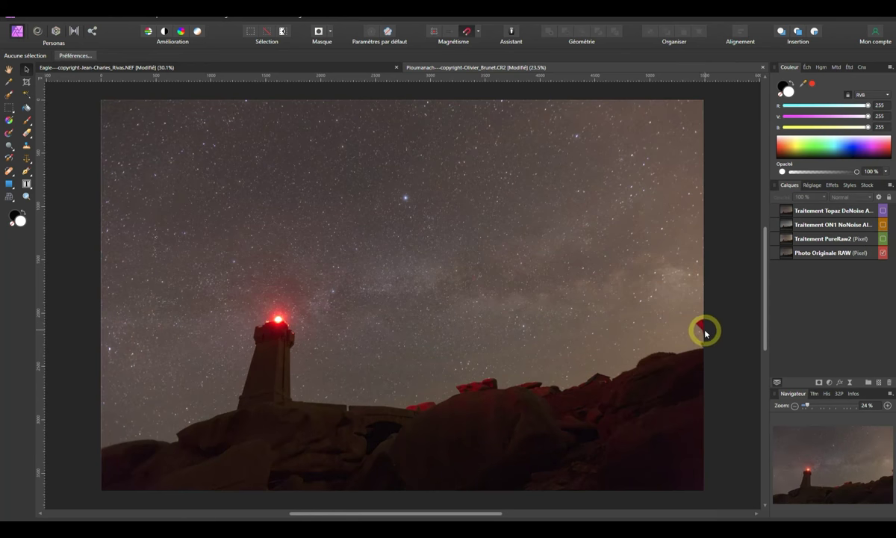
click(882, 239)
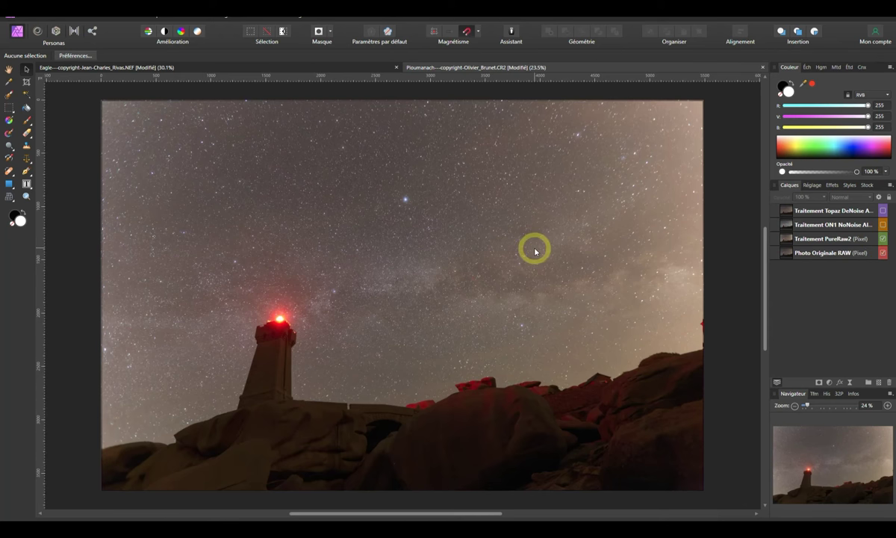
click(882, 240)
click(882, 240)
click(882, 240)
click(882, 239)
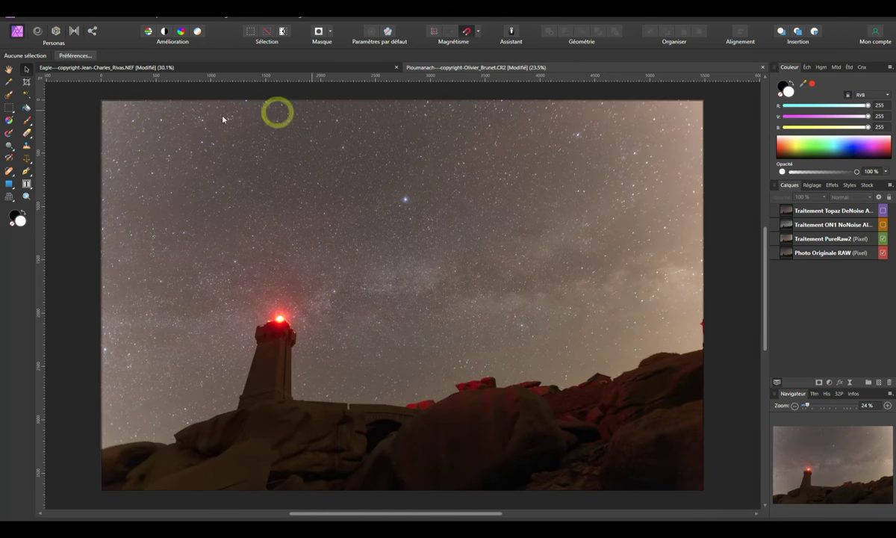
click(883, 238)
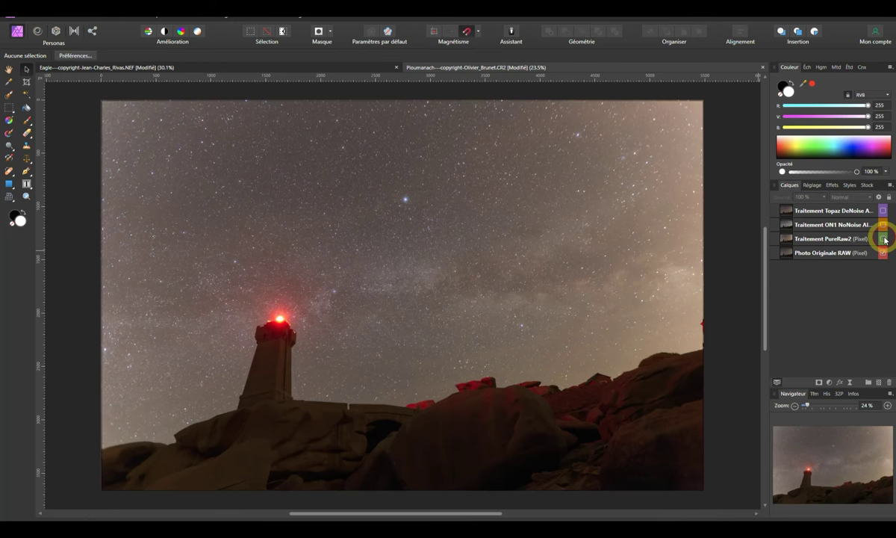
- Hide PureRaw2 and flick the ON1 NoNoise layer on and off on the lighthouse photo
click(883, 239)
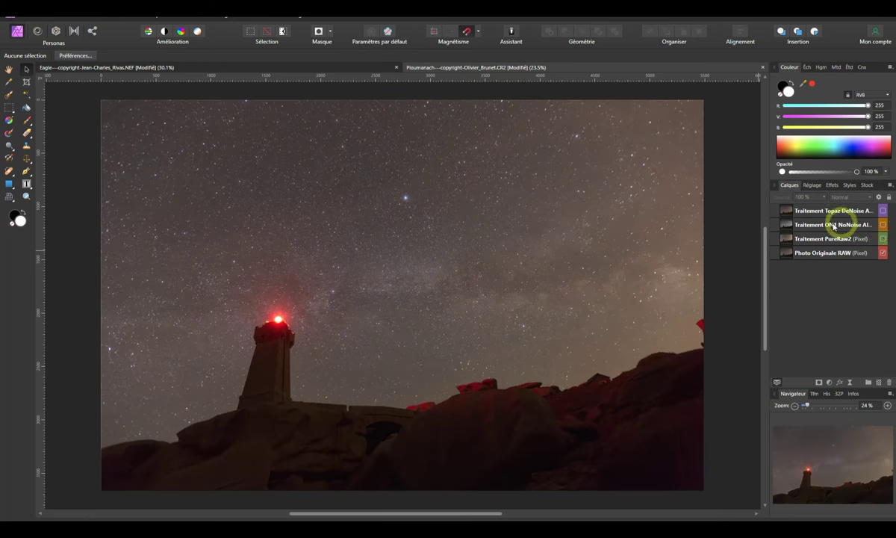
click(883, 225)
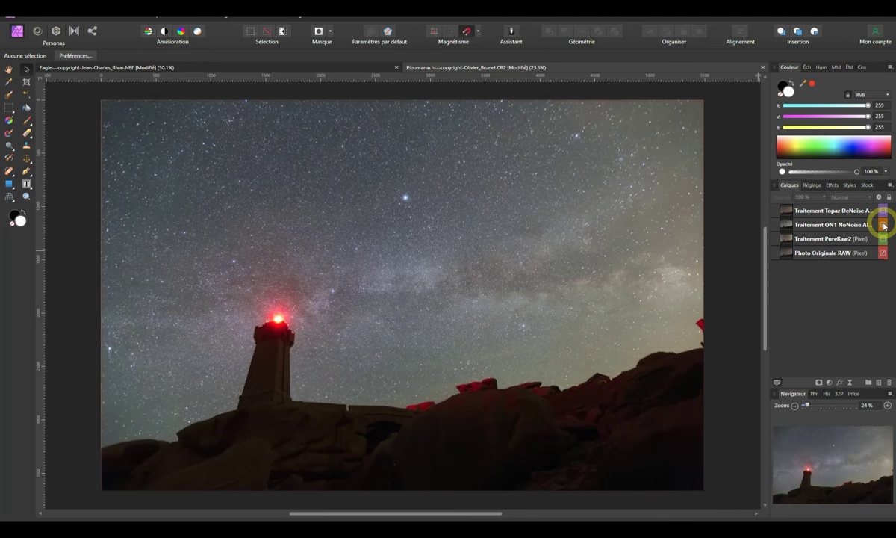
click(883, 225)
click(883, 225)
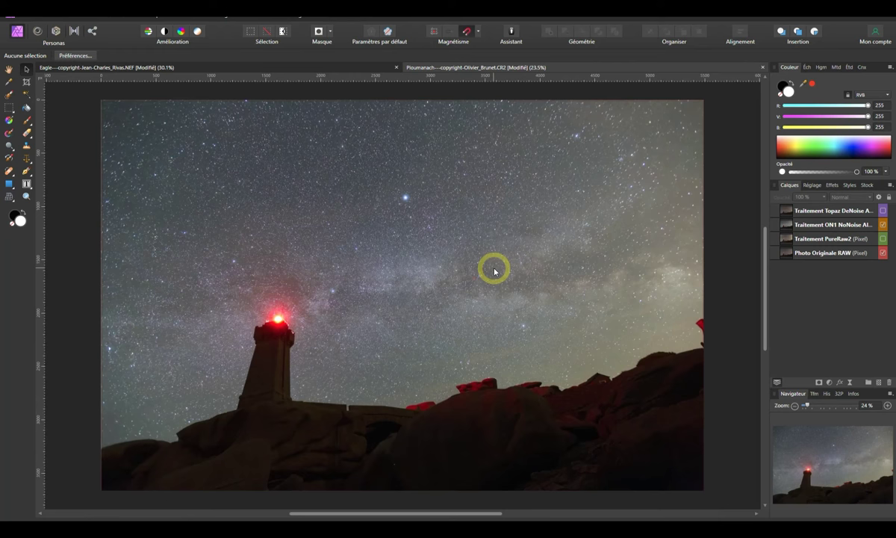
click(882, 225)
click(882, 224)
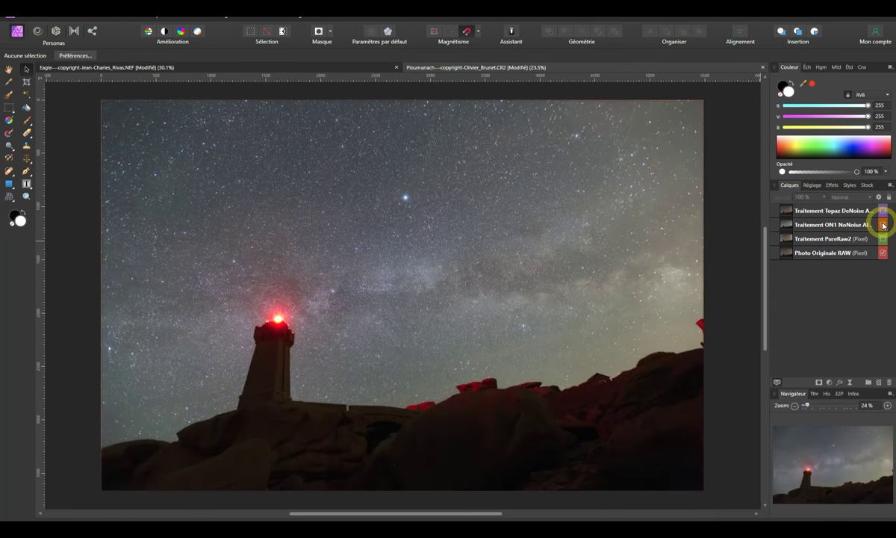
click(882, 225)
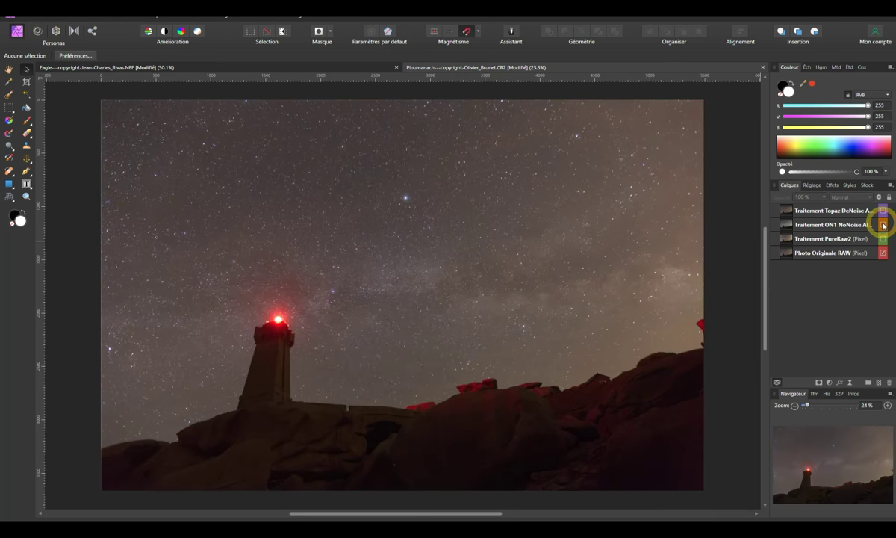
click(882, 225)
click(882, 225)
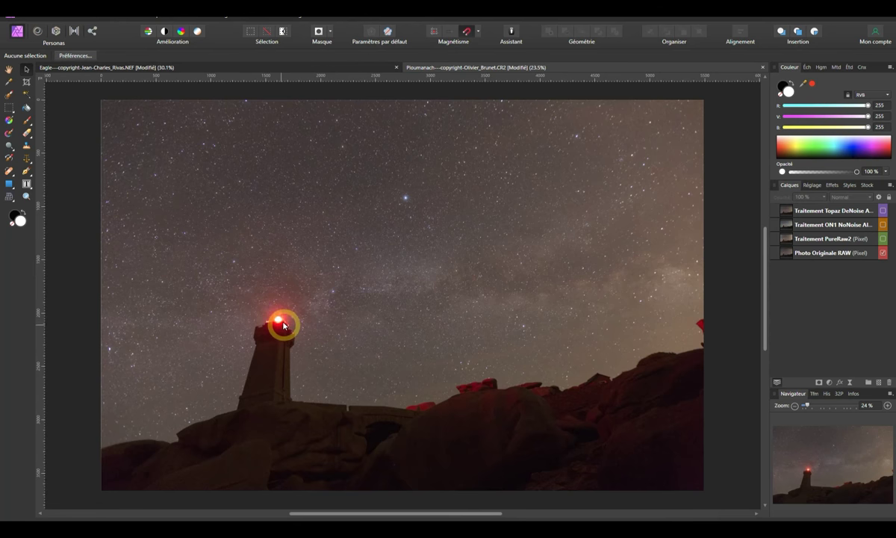
- Continue toggling the ON1 NoNoise layer, leaving it hidden
click(883, 225)
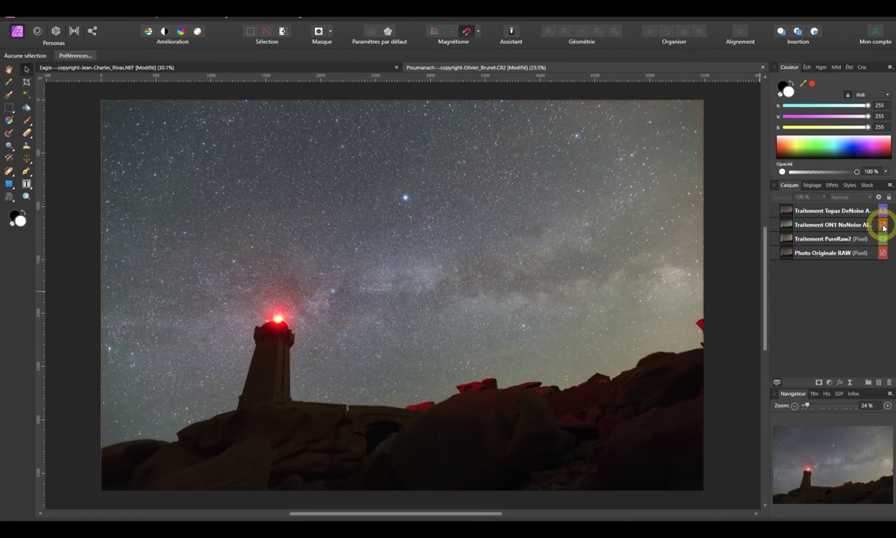
click(884, 225)
click(884, 225)
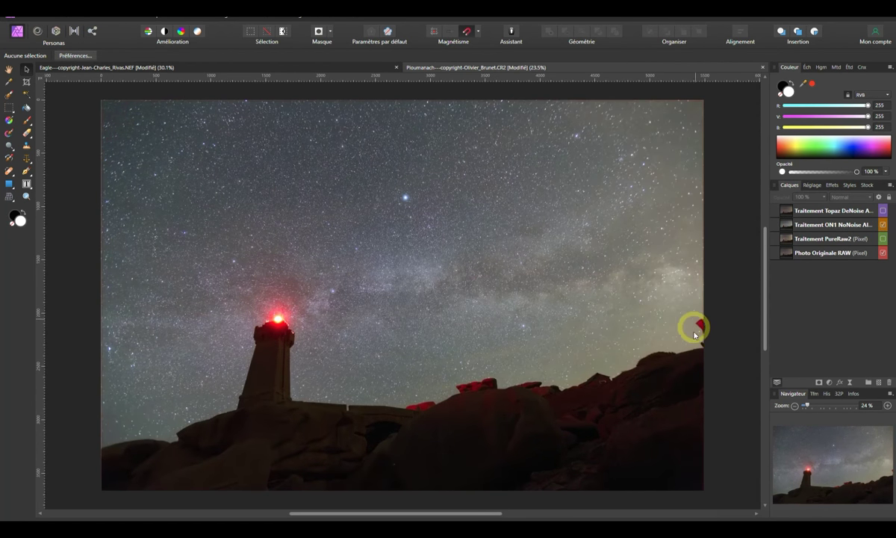
click(884, 225)
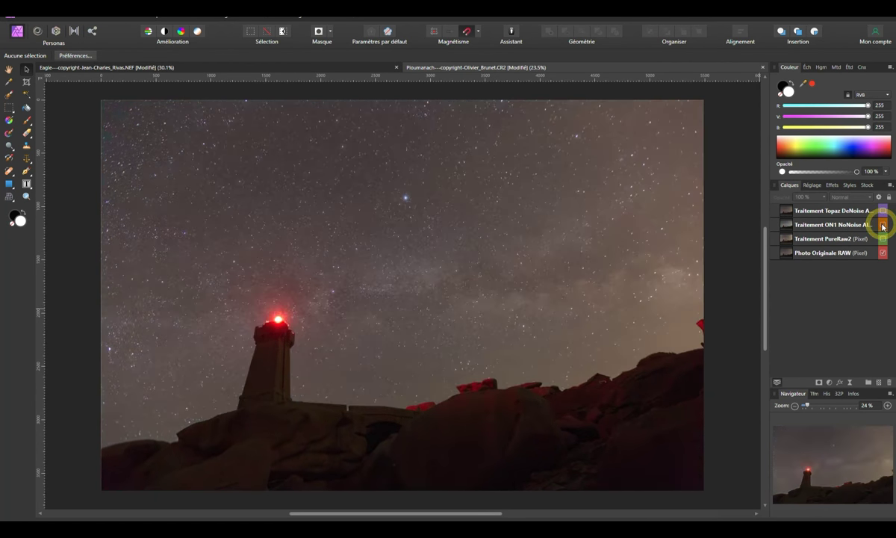
click(883, 224)
click(883, 225)
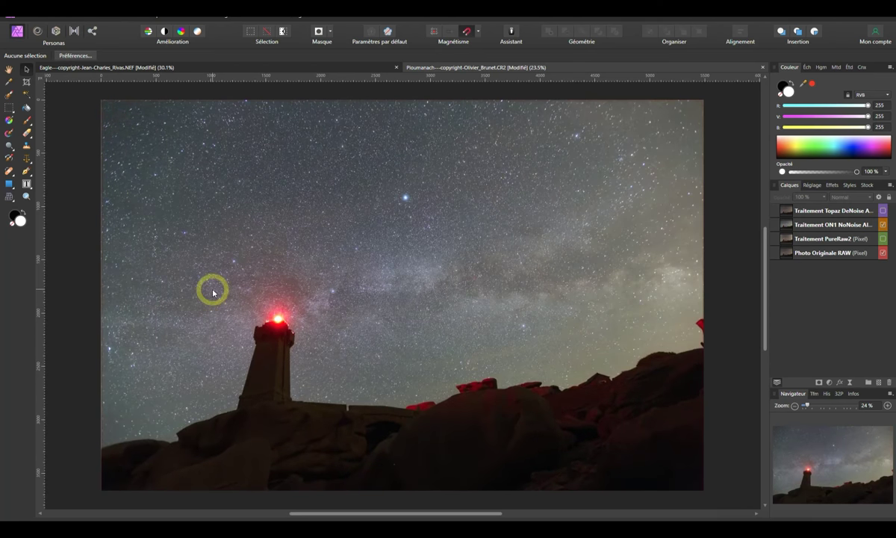
click(882, 226)
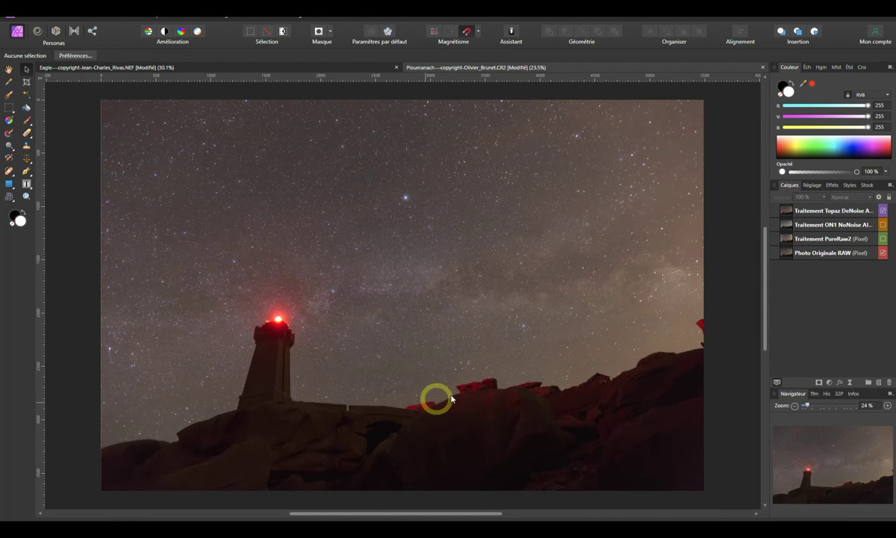
- Toggle the Topaz DeNoise layer off, on and off, leaving it hidden
click(883, 212)
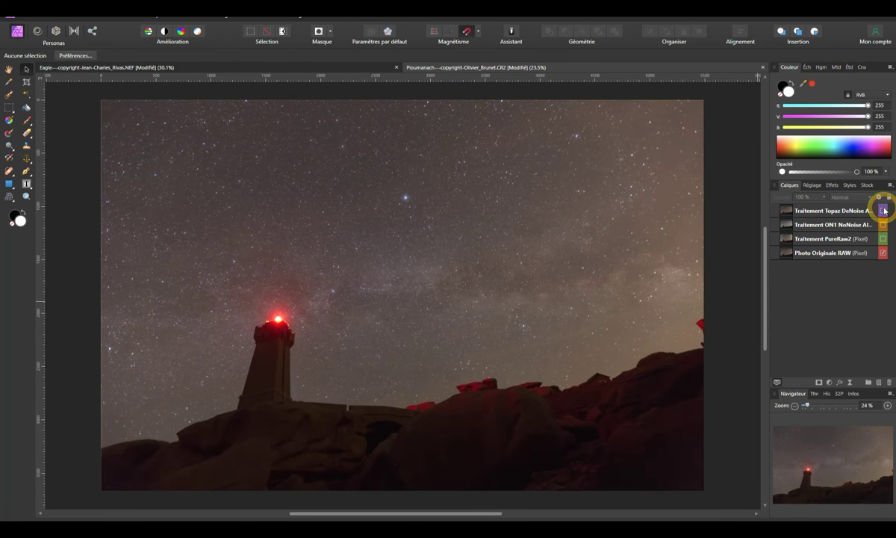
click(883, 211)
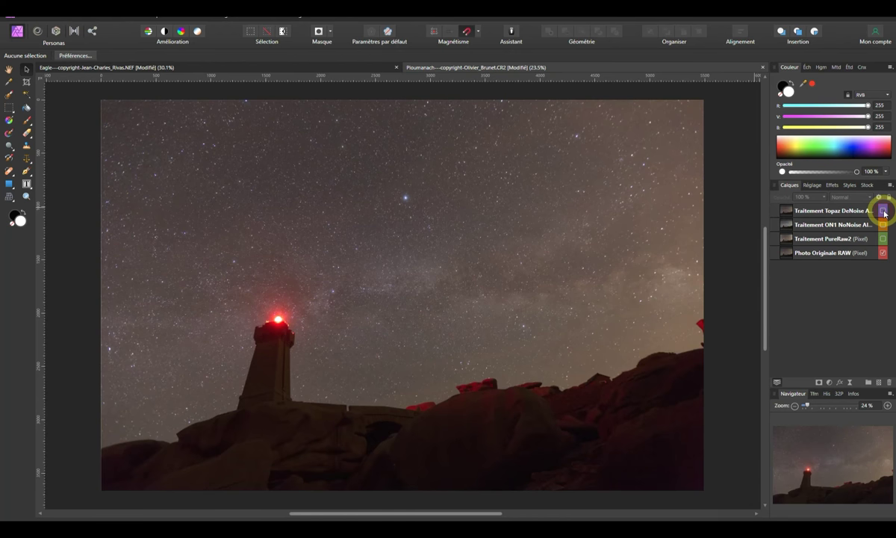
click(884, 211)
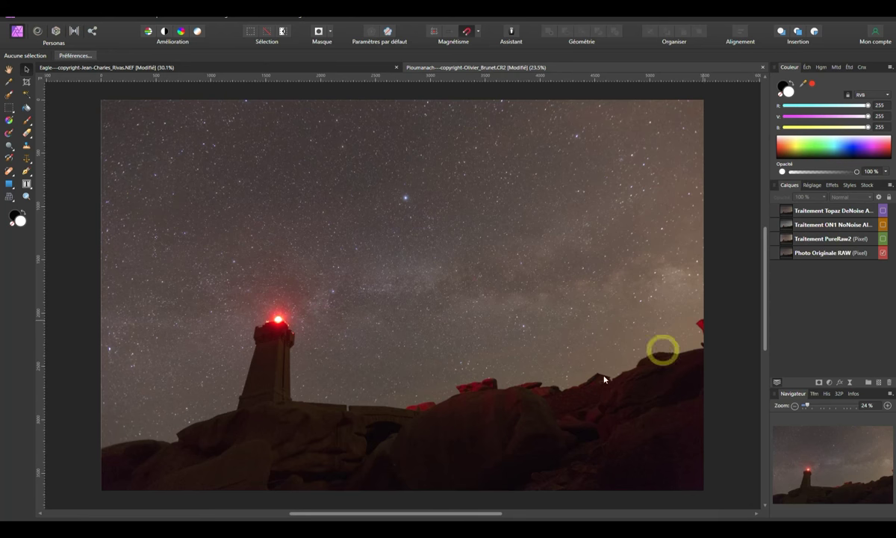
- Zoom in on the sky and rocks and flick the PureRaw2 layer off and on
scroll(481, 406, up, 2)
scroll(480, 405, up, 3)
scroll(482, 400, up, 3)
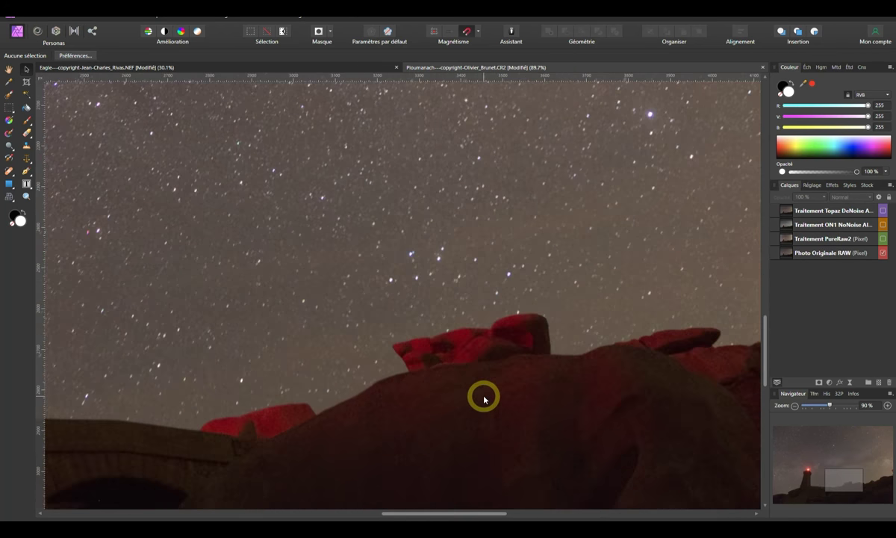
scroll(476, 392, up, 2)
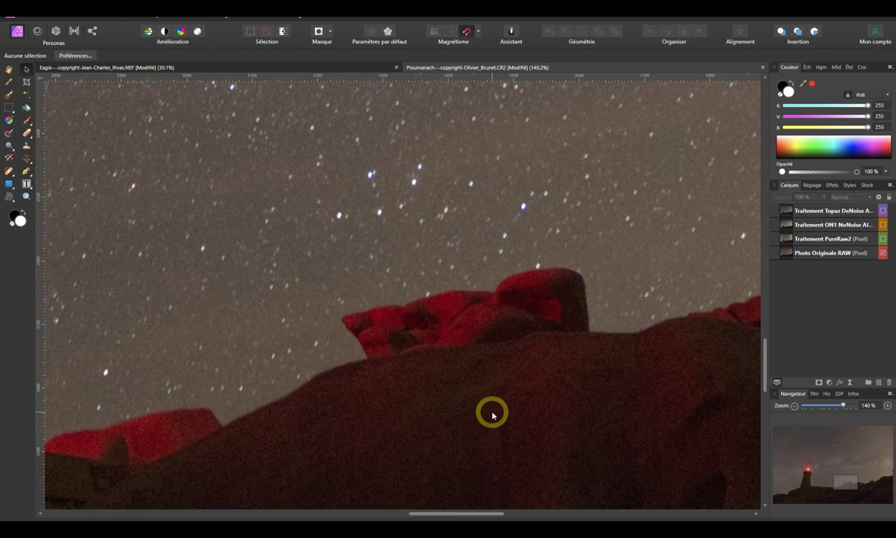
click(883, 239)
click(883, 239)
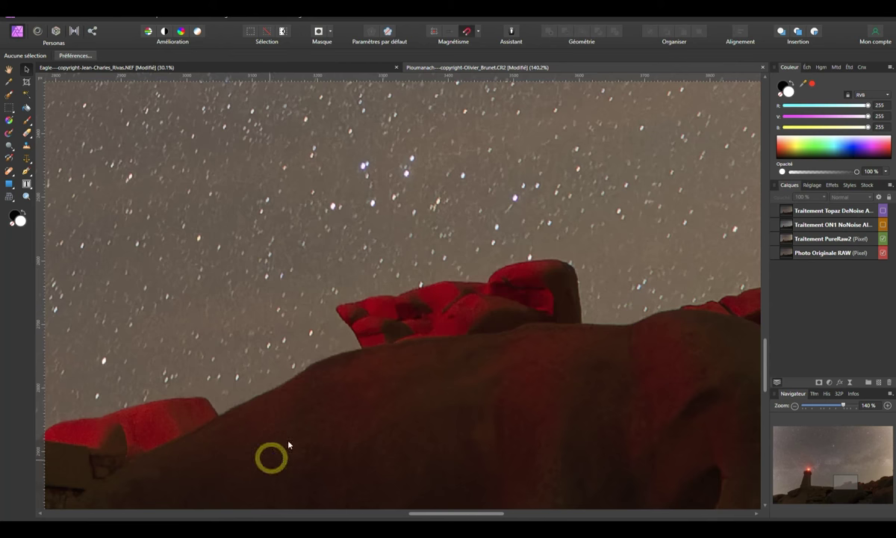
- Compare ON1 NoNoise on and off, with one PureRaw2 toggle, ending with ON1 hidden
click(883, 225)
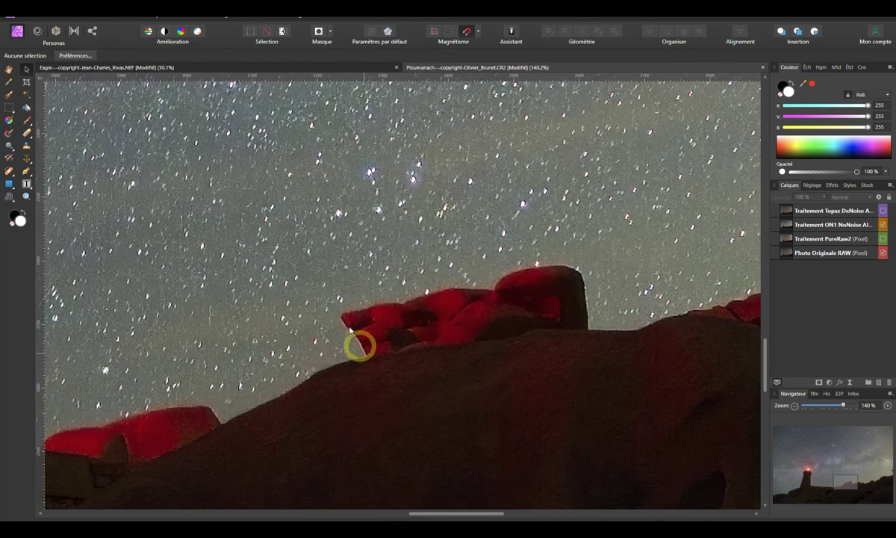
click(883, 225)
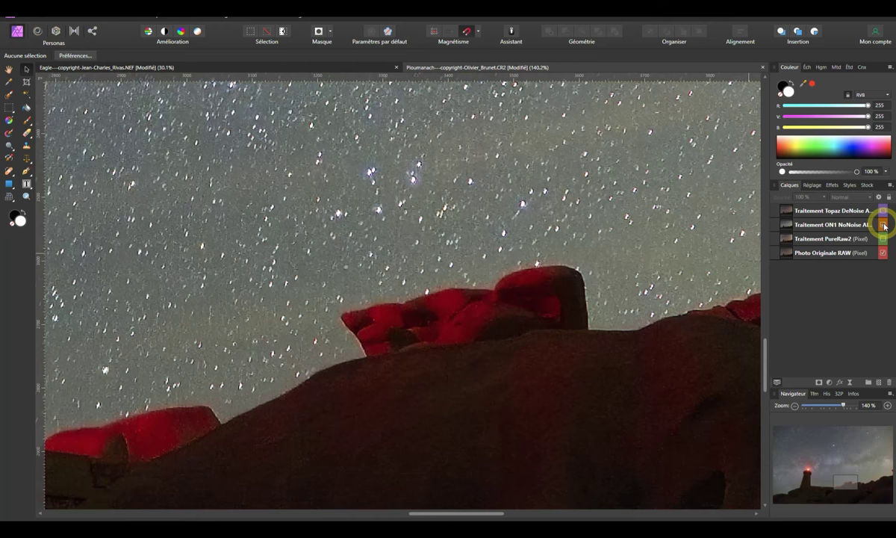
click(883, 225)
click(883, 225)
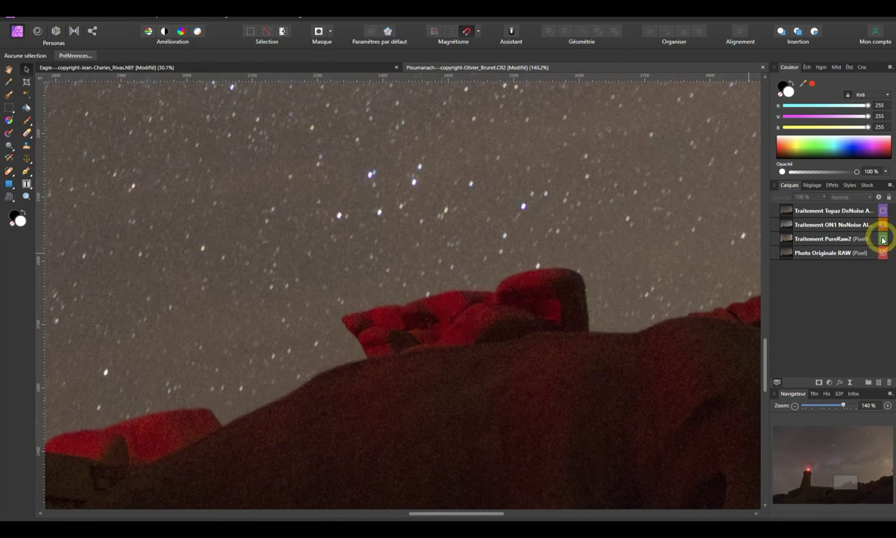
click(883, 239)
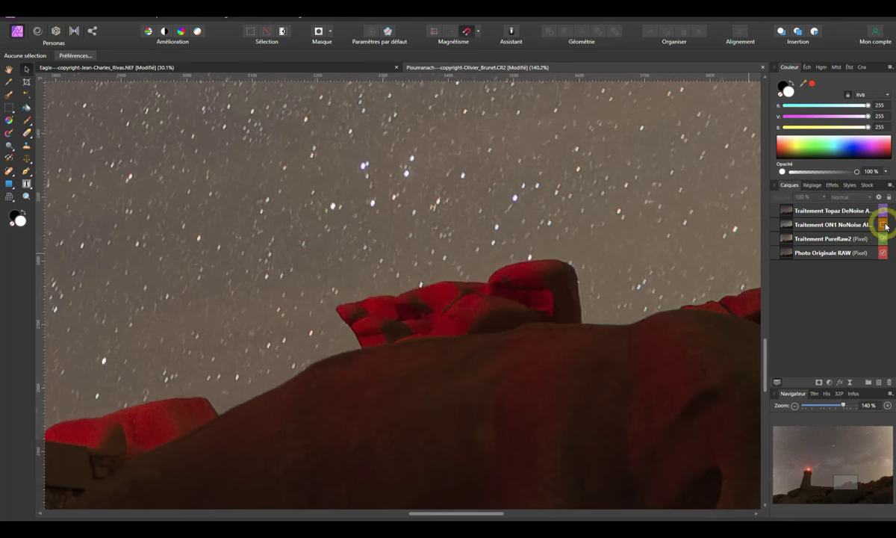
click(883, 224)
click(883, 225)
click(884, 224)
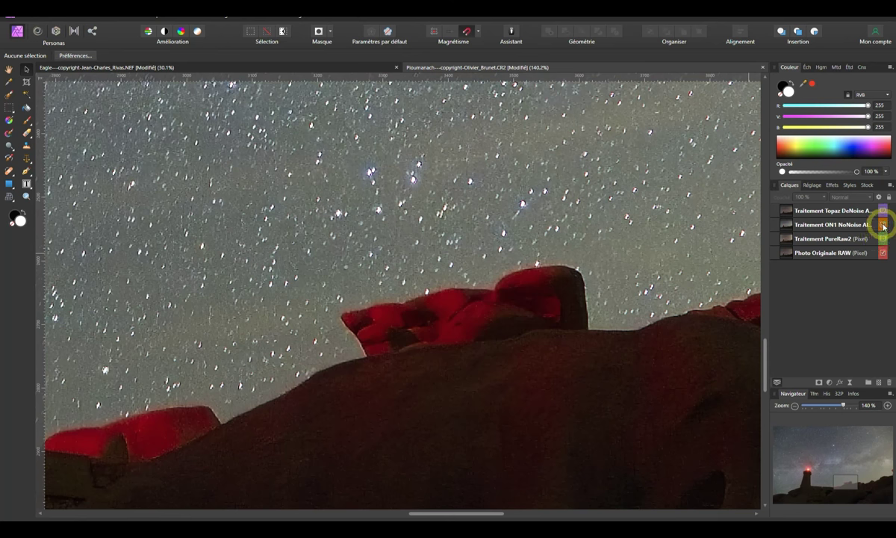
click(884, 225)
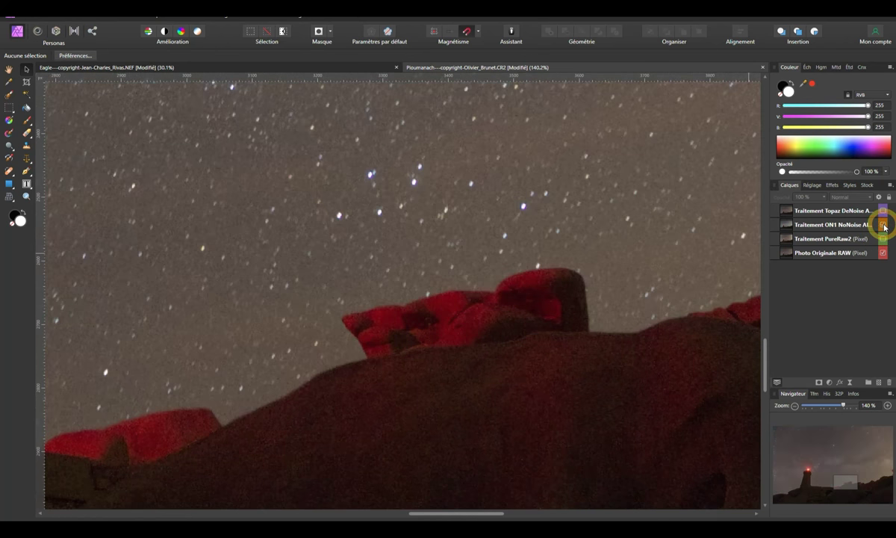
click(884, 225)
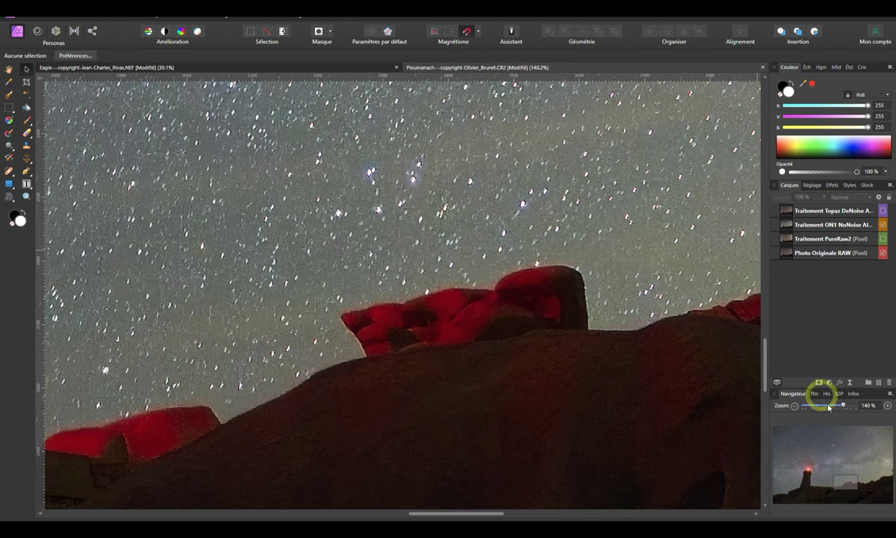
- Zoom to 100% and toggle the ON1 NoNoise and PureRaw2 layers to compare
click(795, 405)
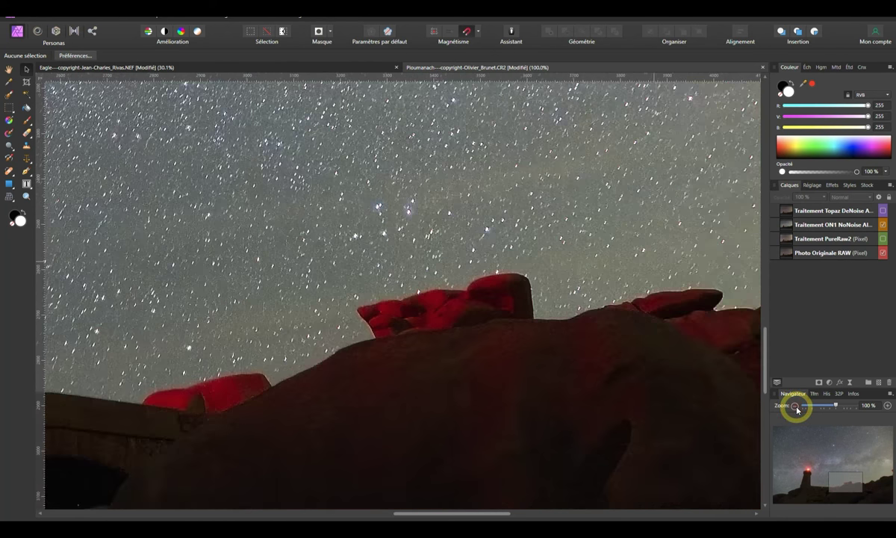
click(882, 224)
click(882, 224)
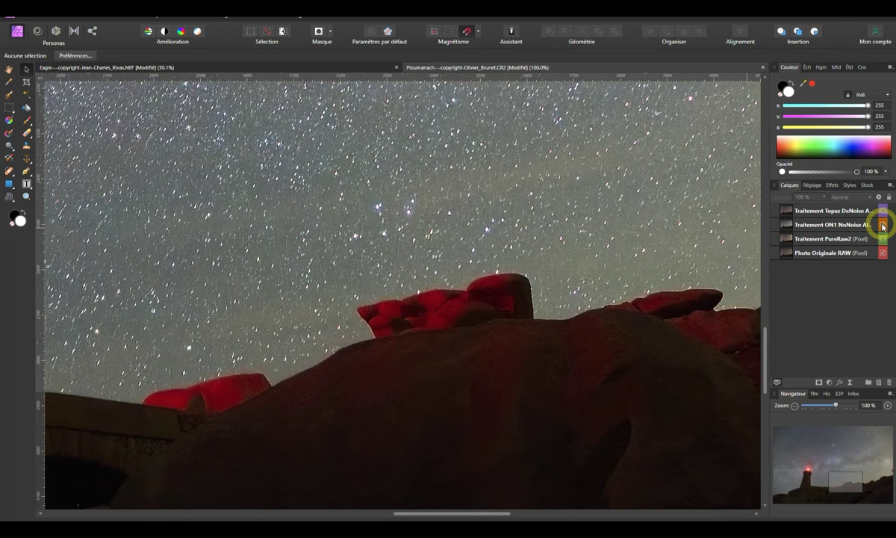
click(882, 227)
click(883, 239)
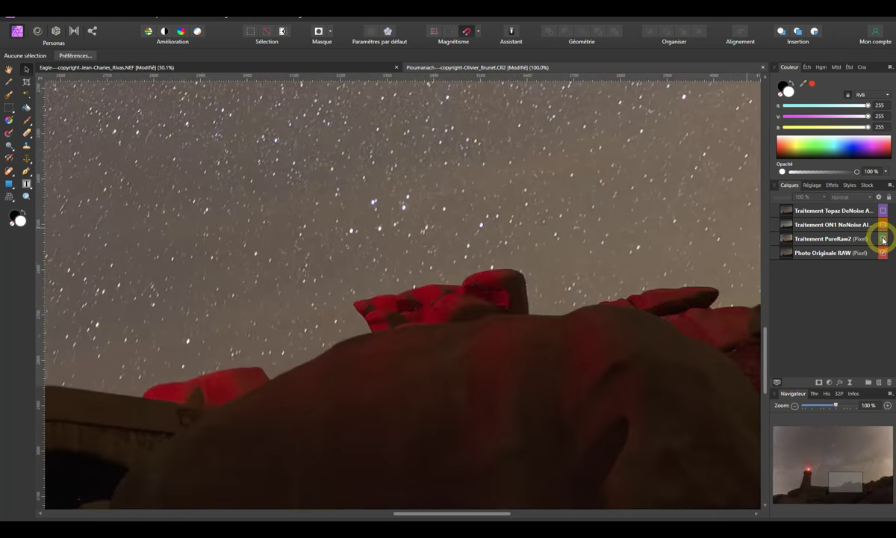
click(883, 239)
click(883, 239)
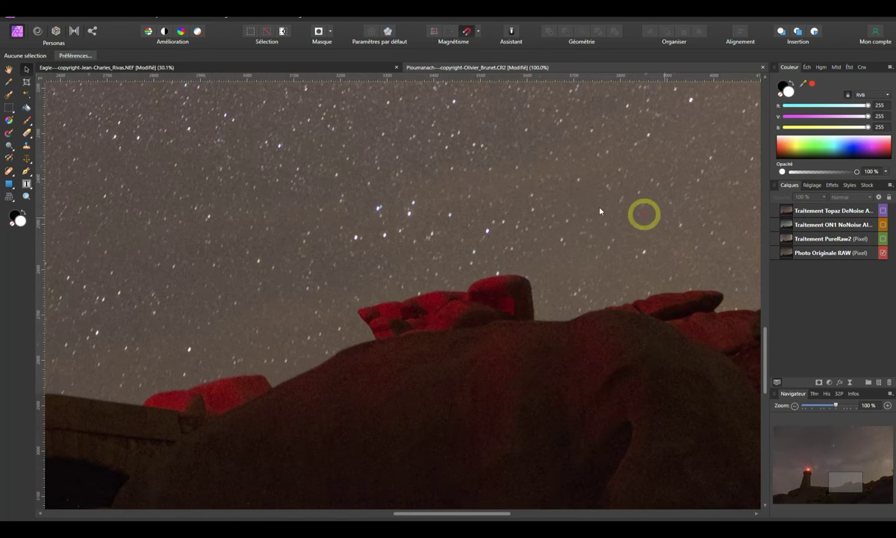
- Flick the Topaz DeNoise layer on and off, then zoom in to 156% on the red rocks
click(883, 212)
click(883, 212)
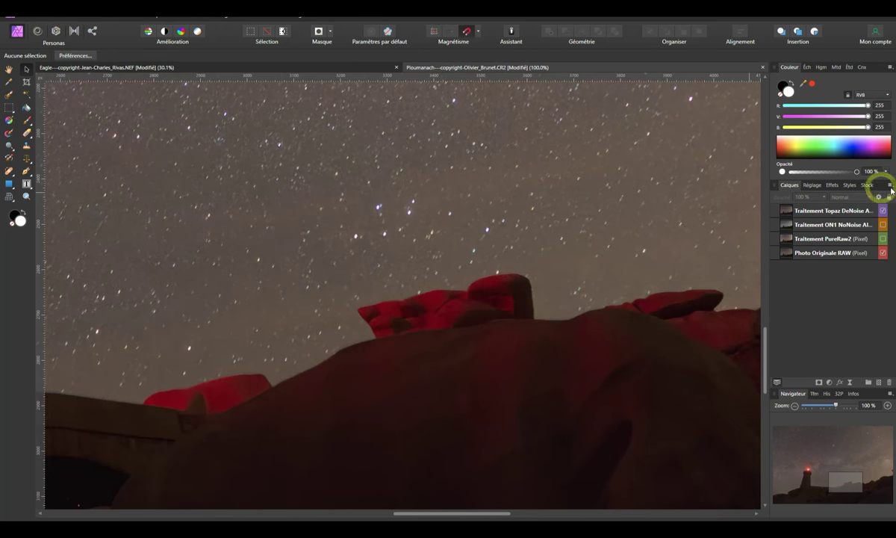
click(883, 211)
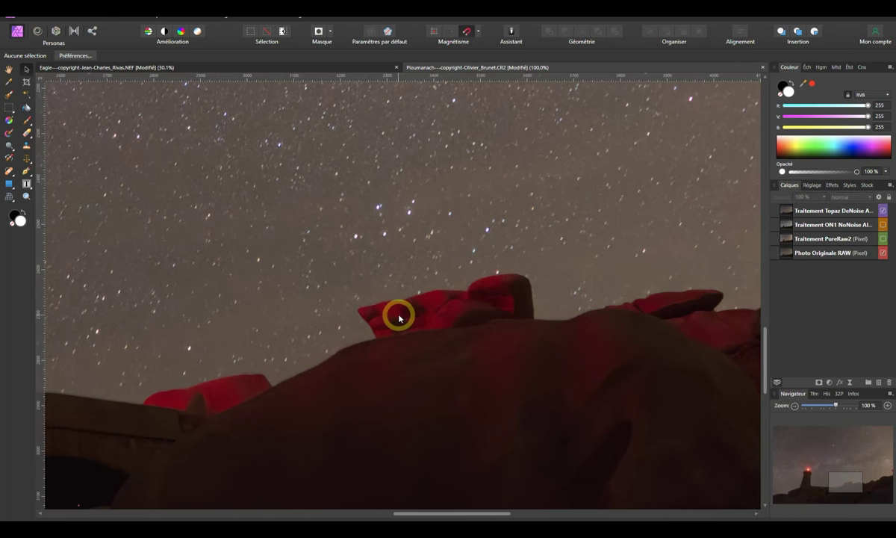
scroll(398, 317, up, 1)
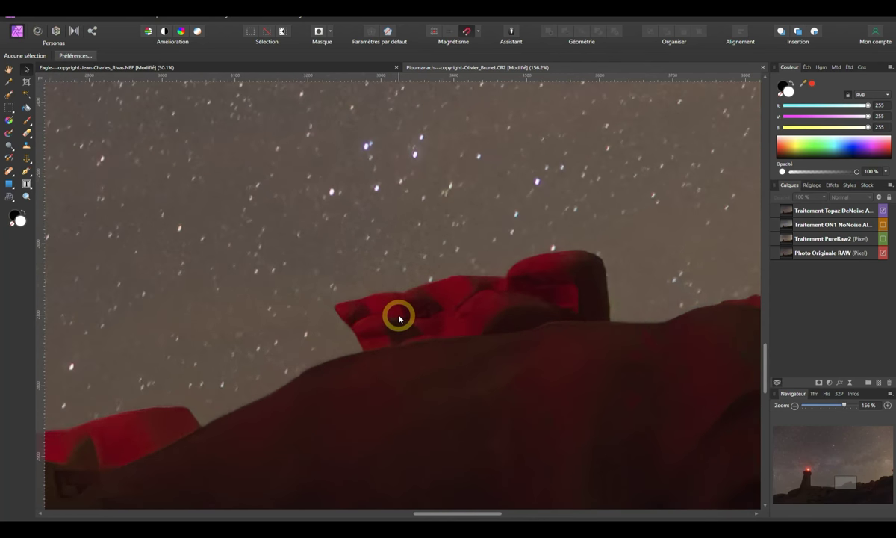
- Zoom in and compare the image with the Topaz DeNoise layer hidden, then shown again
scroll(448, 298, up, 1)
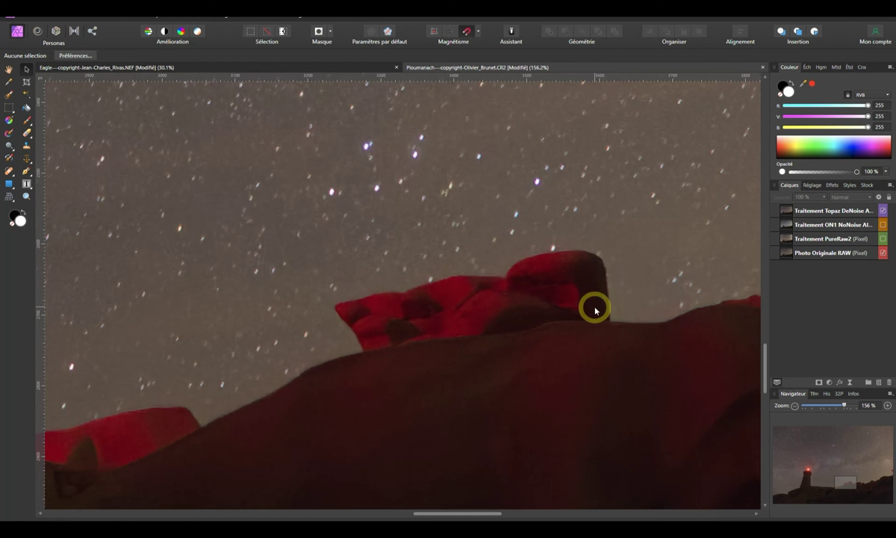
click(884, 211)
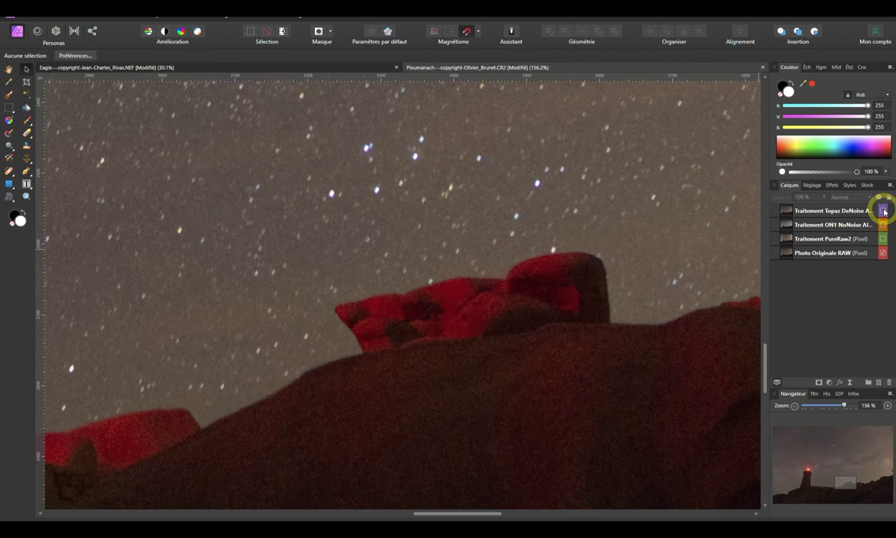
scroll(476, 274, down, 1)
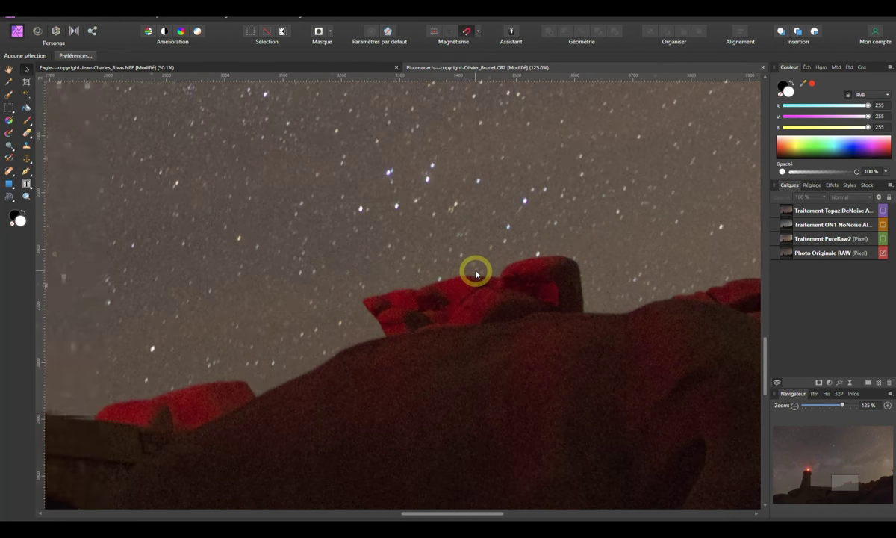
scroll(476, 274, down, 1)
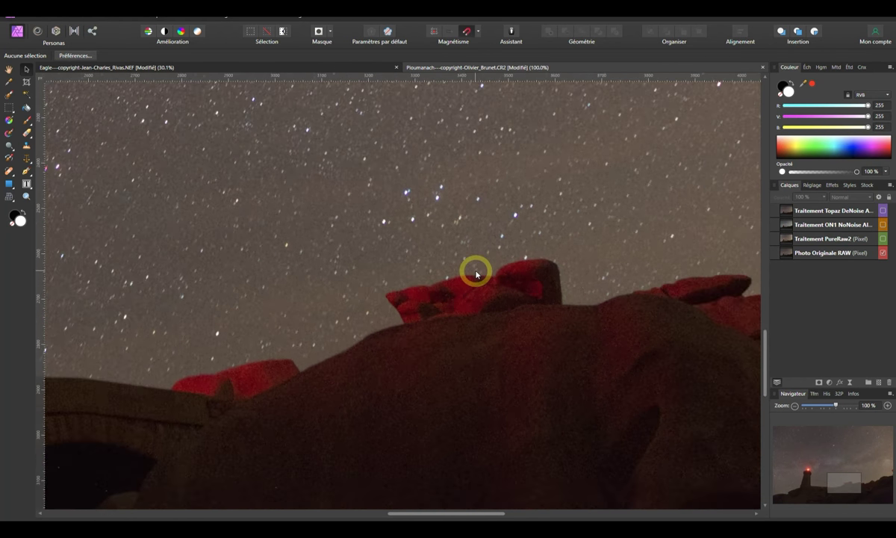
click(884, 211)
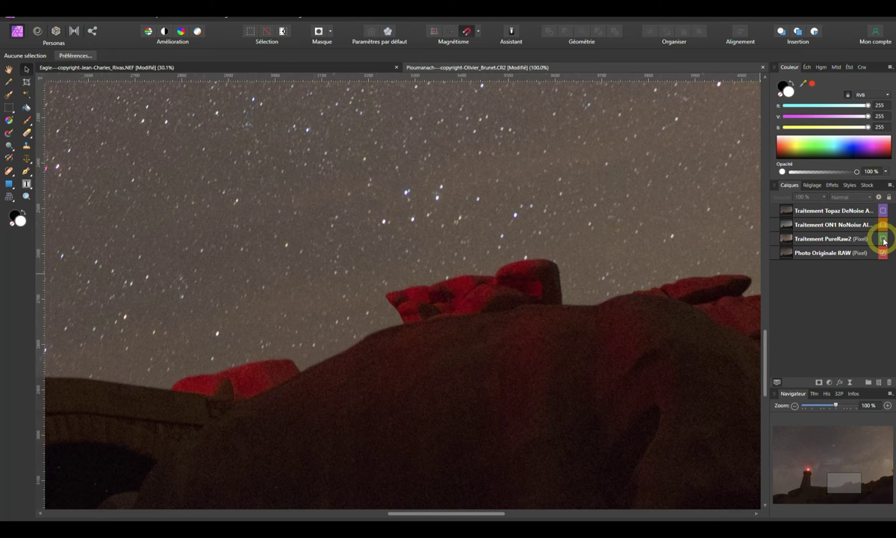
- Compare the PureRaw2, Topaz DeNoise and ON1 NoNoise layers by toggling their visibility
click(884, 239)
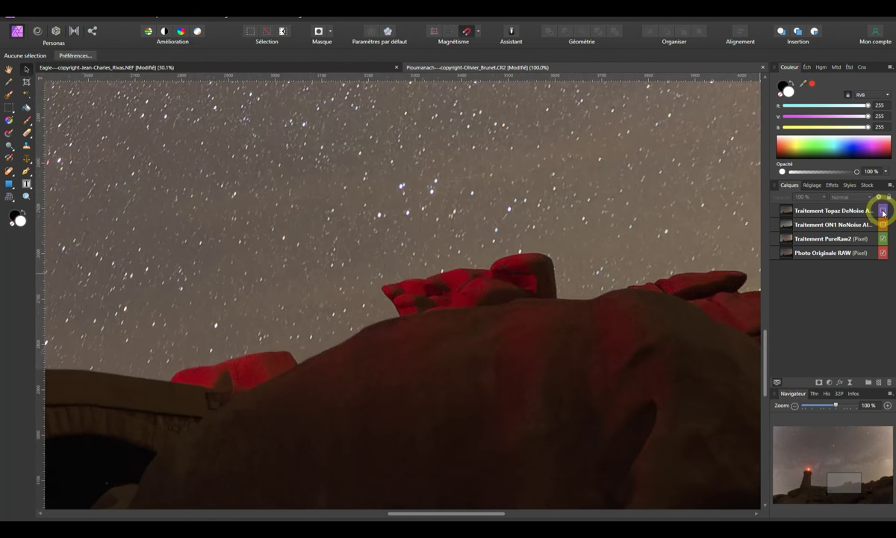
click(884, 213)
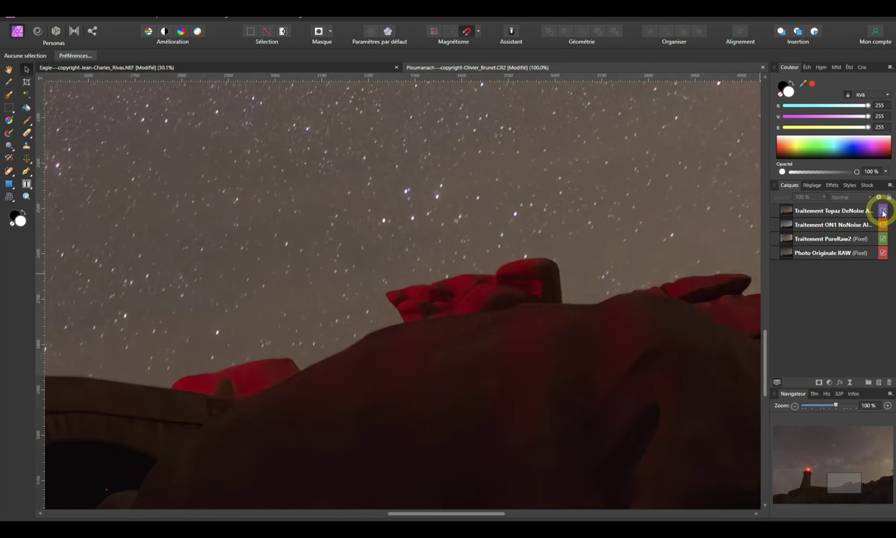
click(883, 213)
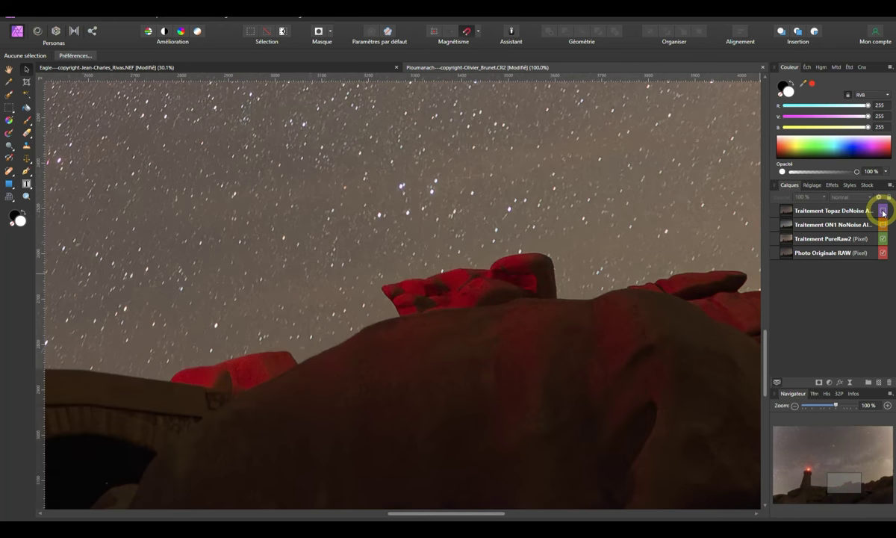
click(883, 214)
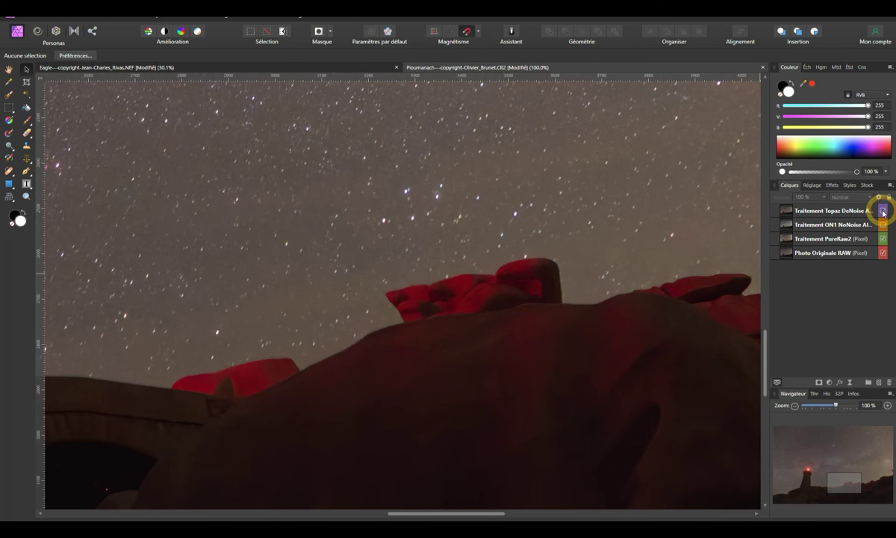
click(883, 213)
click(883, 224)
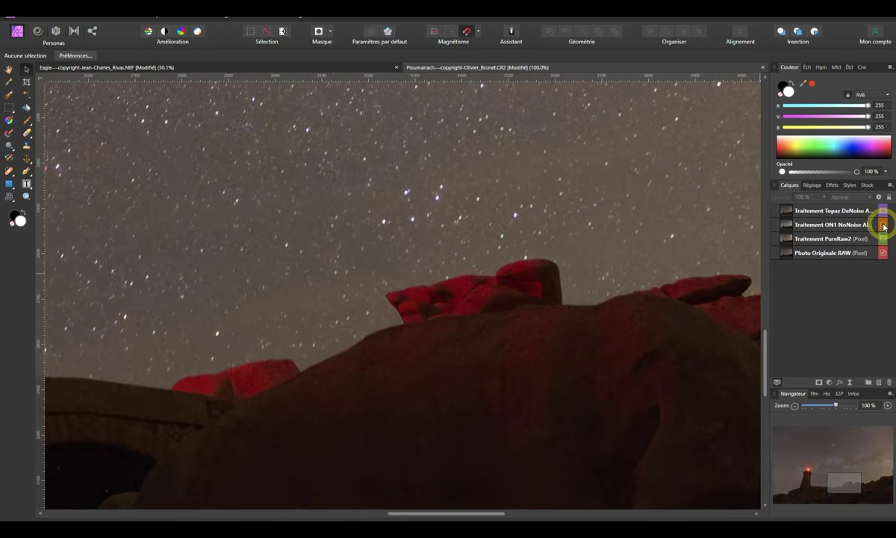
click(883, 225)
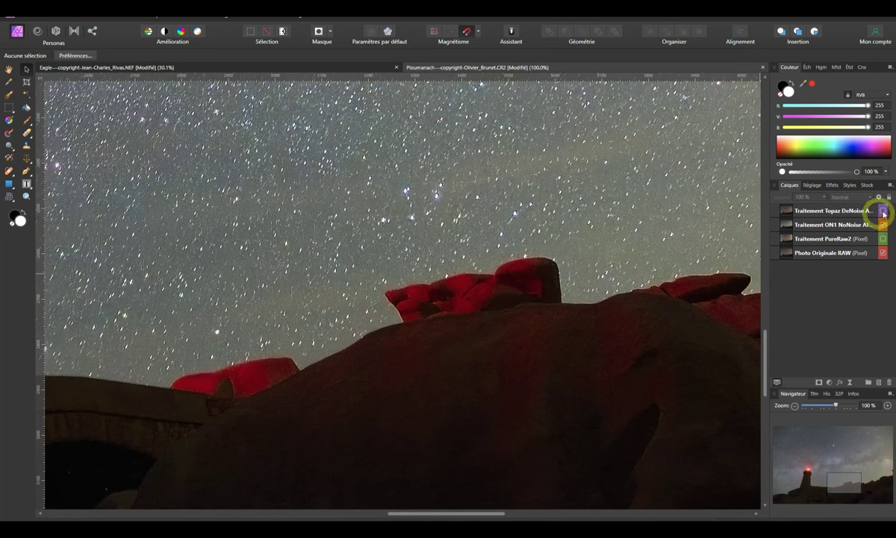
click(883, 212)
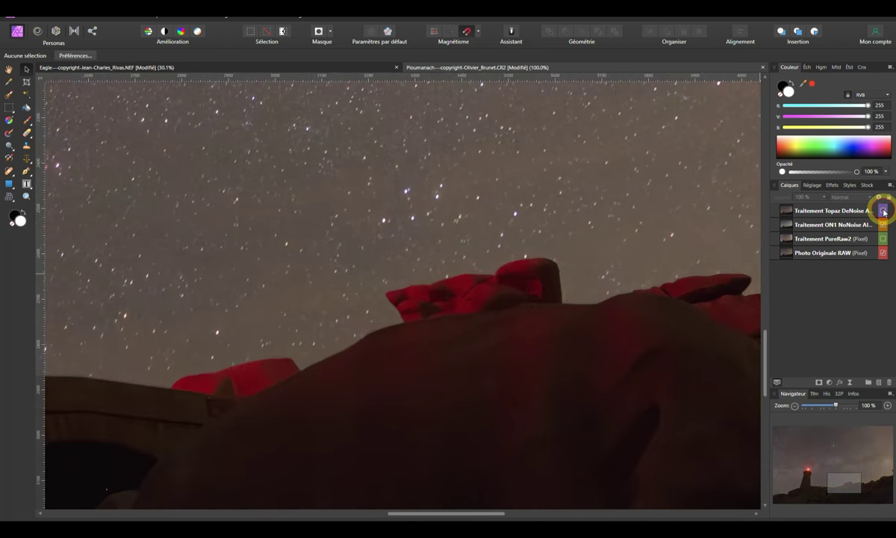
click(883, 212)
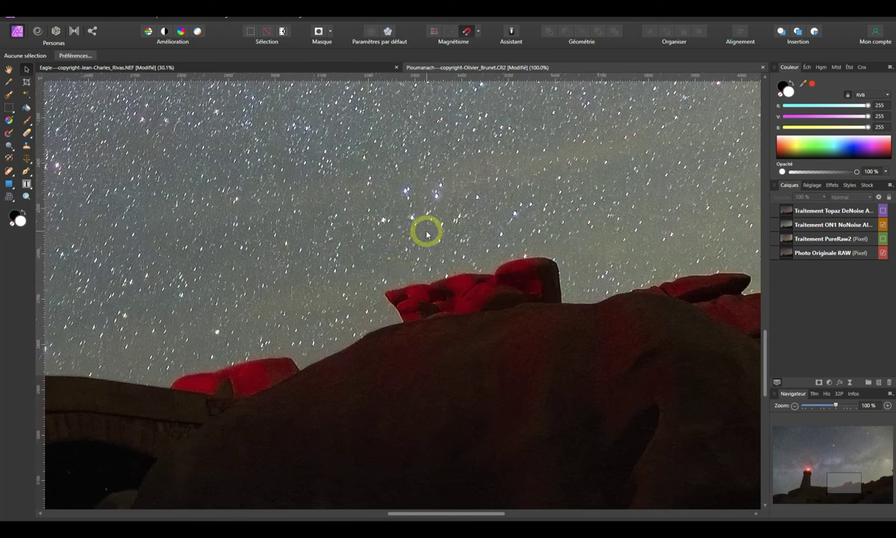
- Pan to the lighthouse tower's red lantern, hiding ON1 NoNoise and showing the PureRaw2 layer
drag(300, 245, 726, 235)
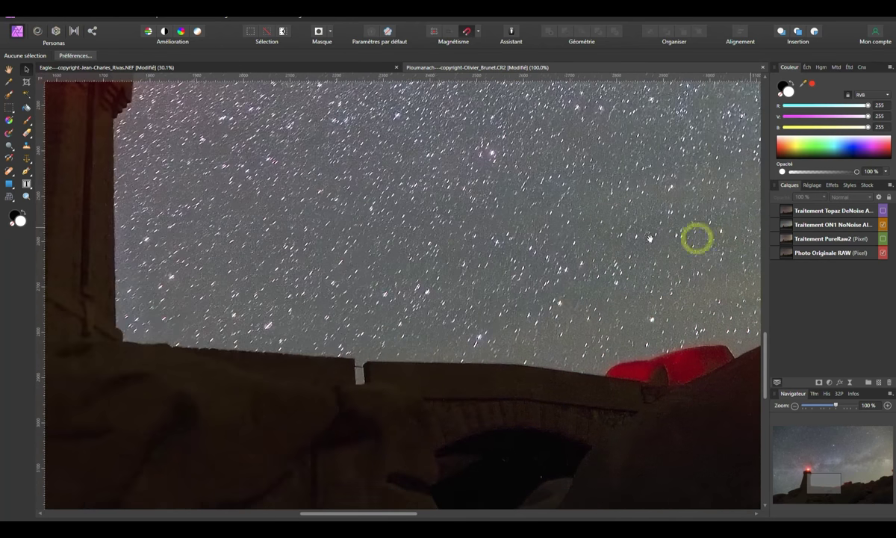
drag(377, 260, 654, 368)
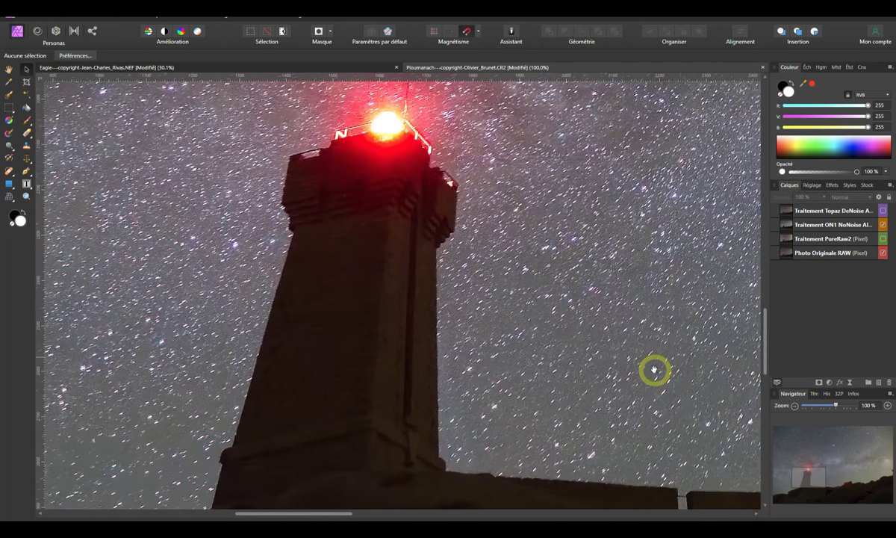
click(884, 224)
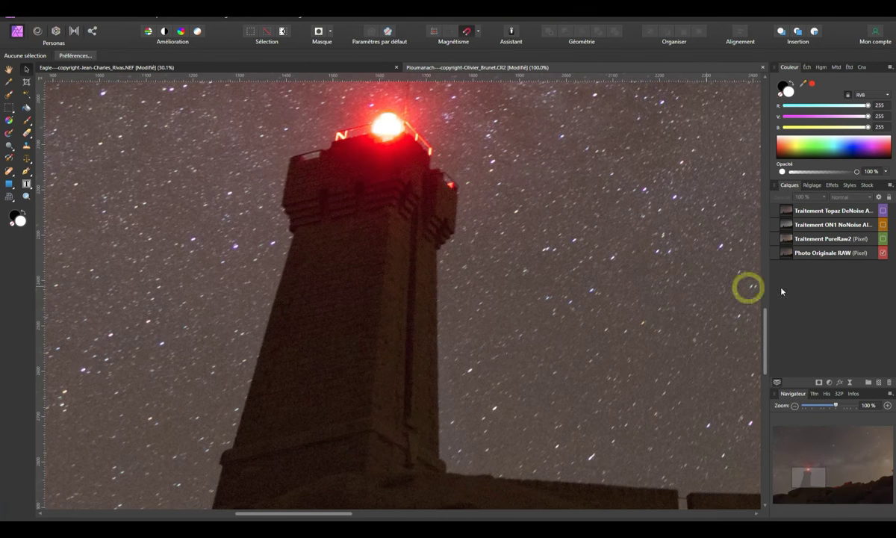
click(883, 239)
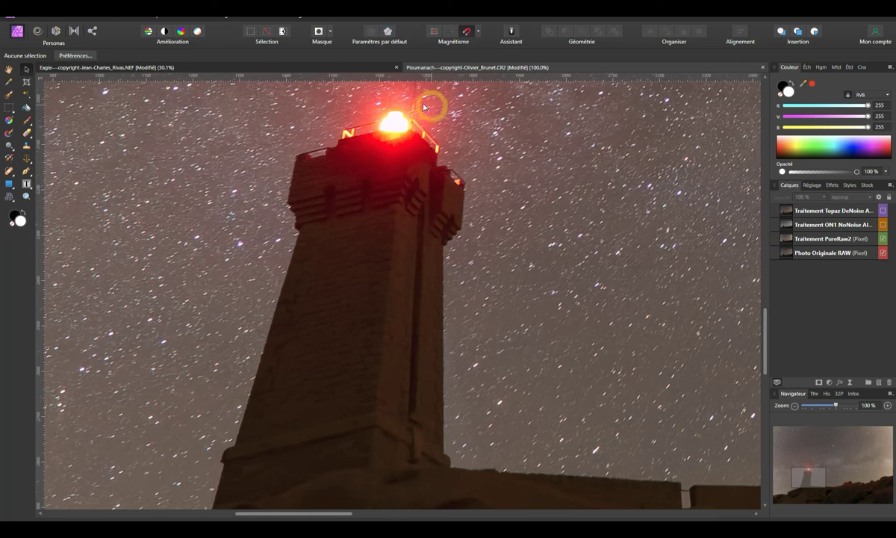
drag(394, 206, 388, 242)
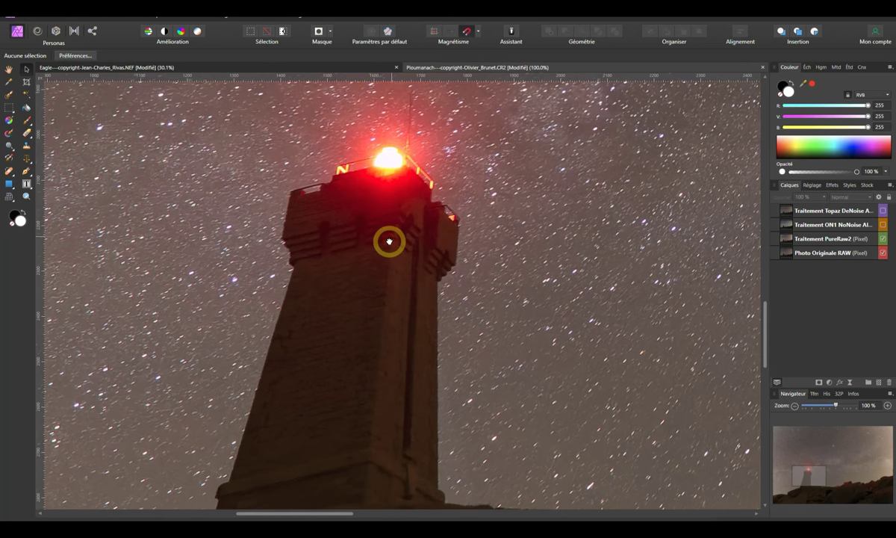
- Compare the PureRaw2 layer against the original RAW by hiding and showing it
click(882, 238)
click(883, 238)
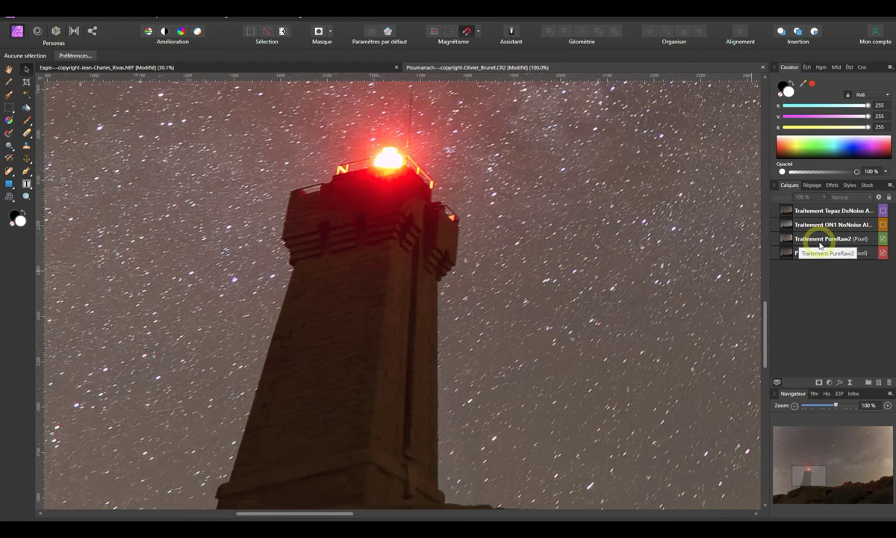
click(883, 239)
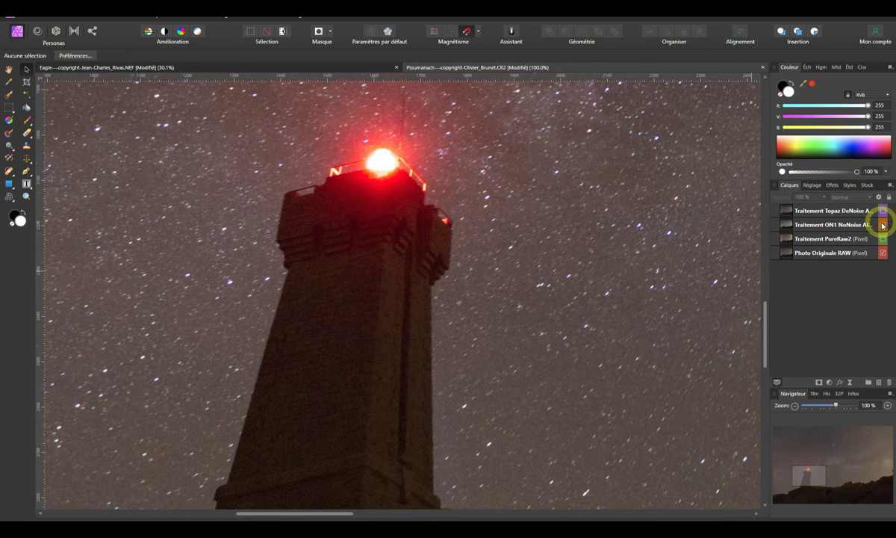
click(882, 225)
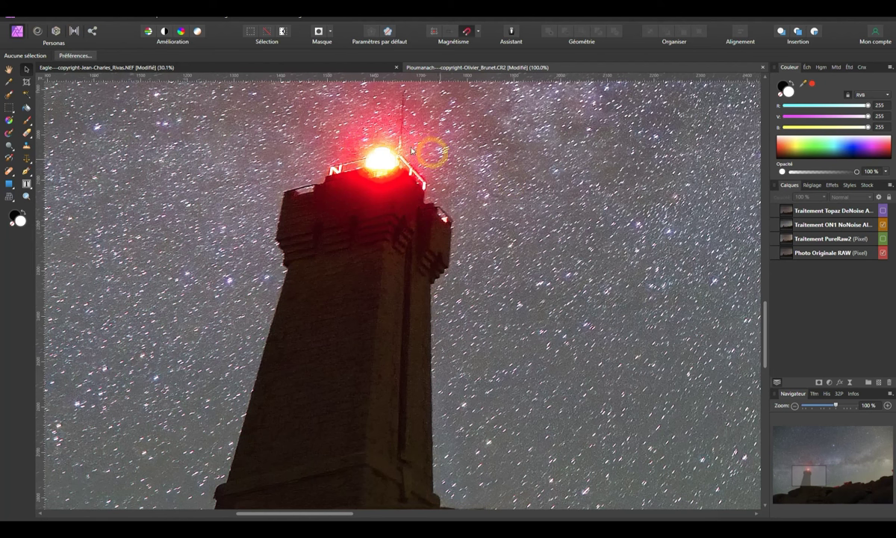
- Flip the ON1 NoNoise layer on and off repeatedly to judge its noise, ending visible
click(883, 225)
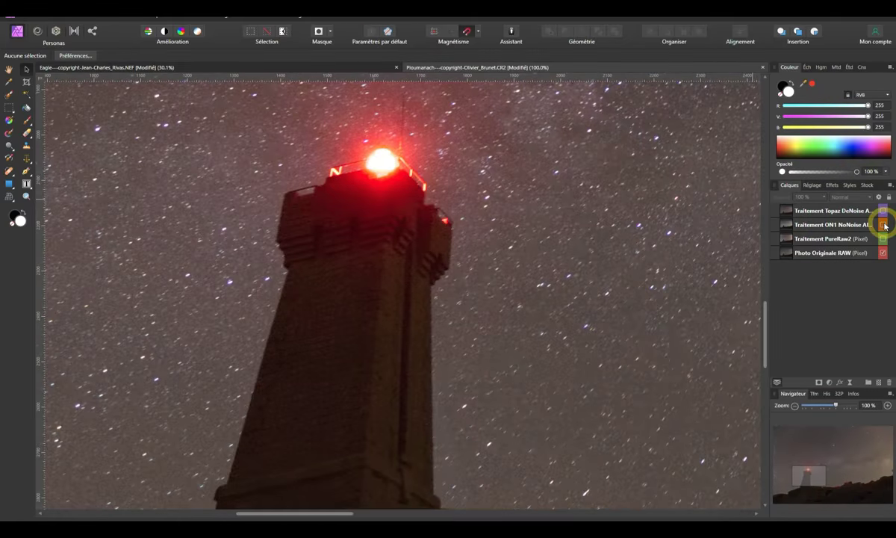
click(884, 225)
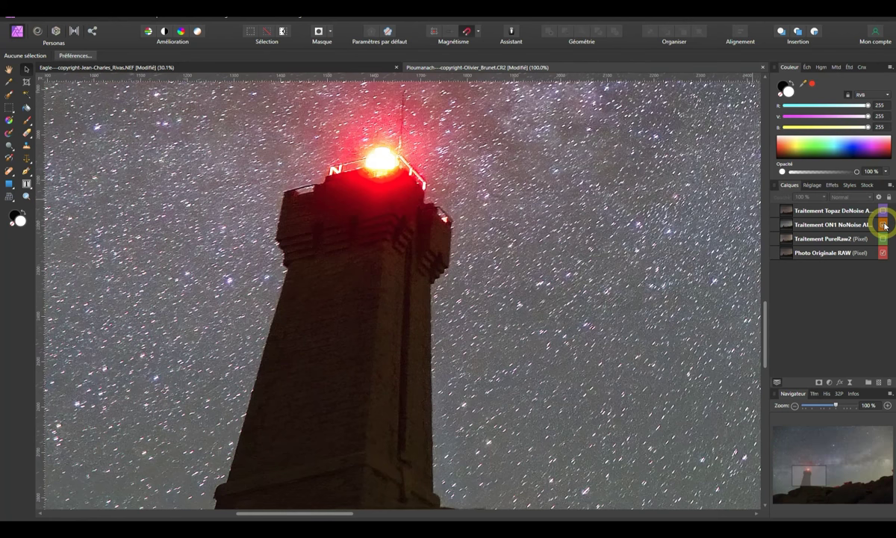
click(883, 225)
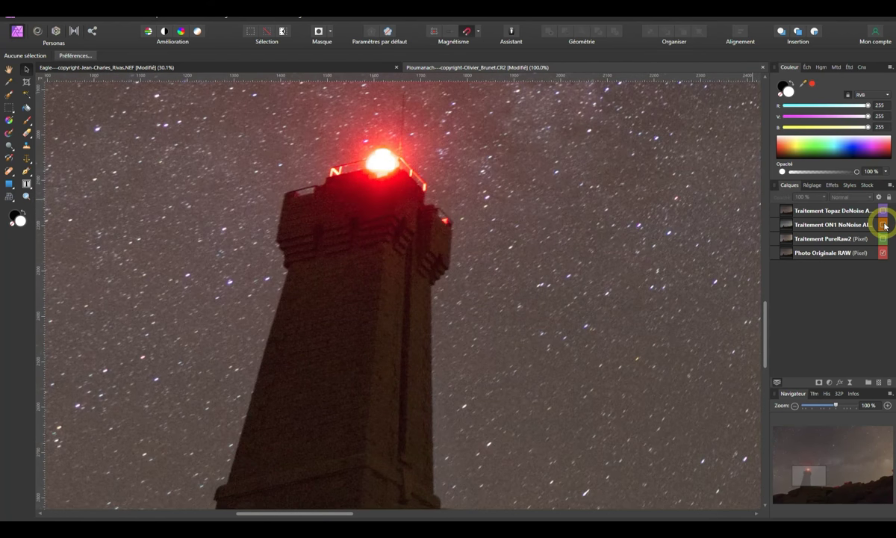
click(884, 225)
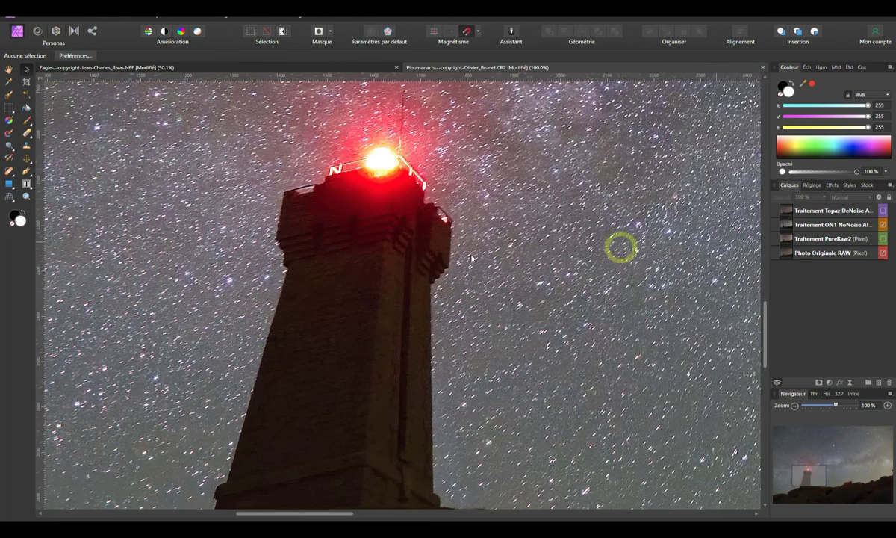
click(882, 224)
click(883, 225)
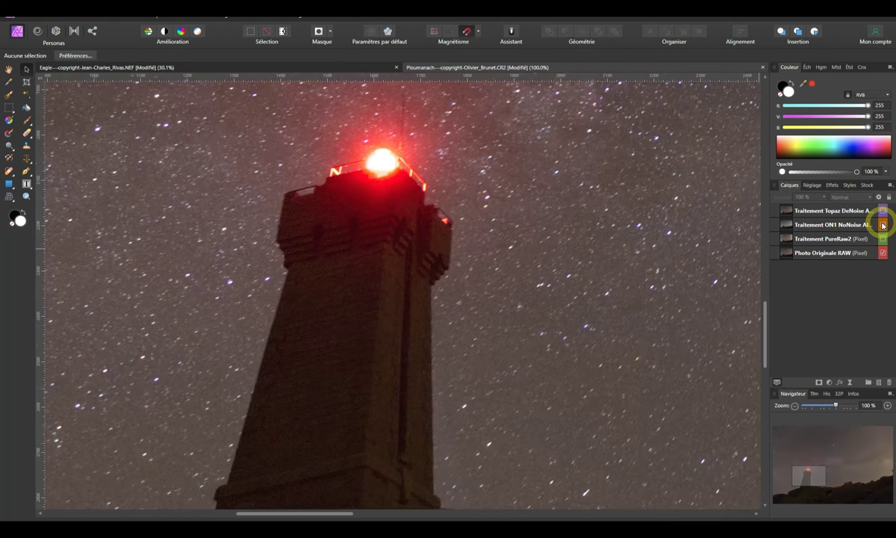
click(882, 225)
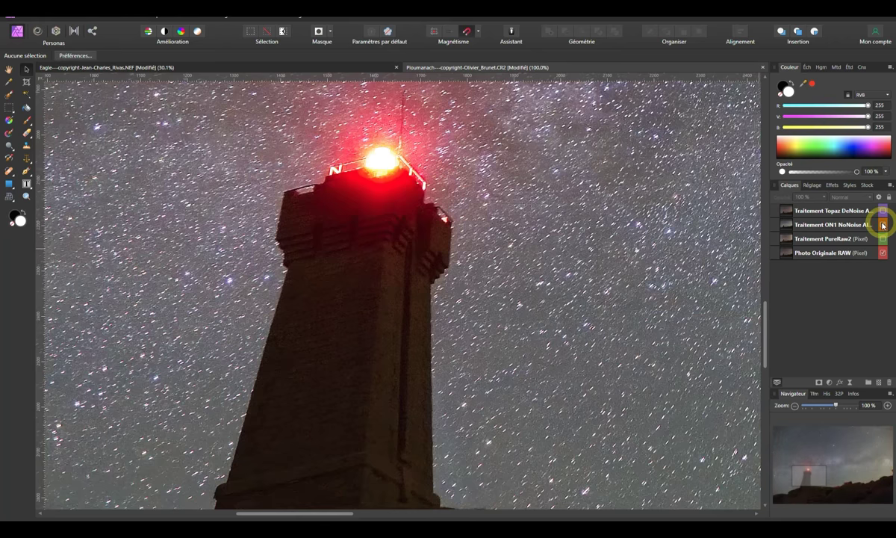
click(883, 224)
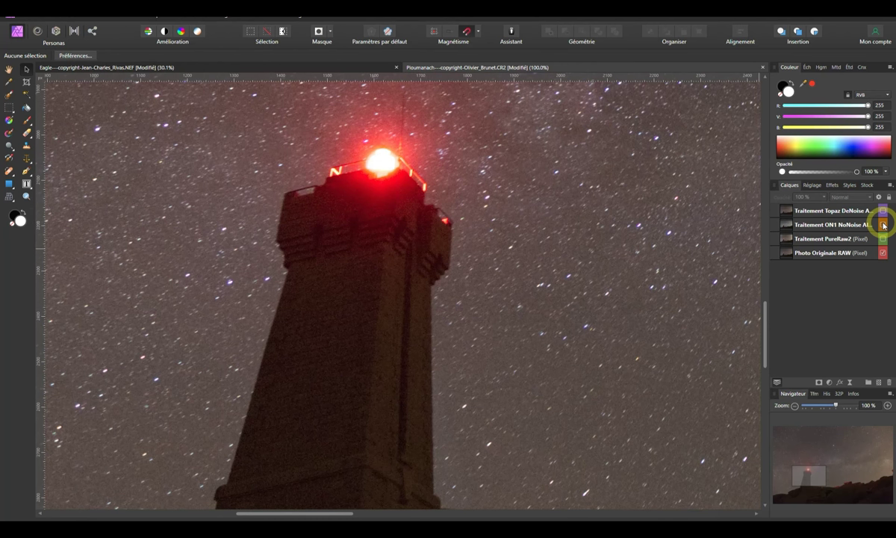
click(883, 225)
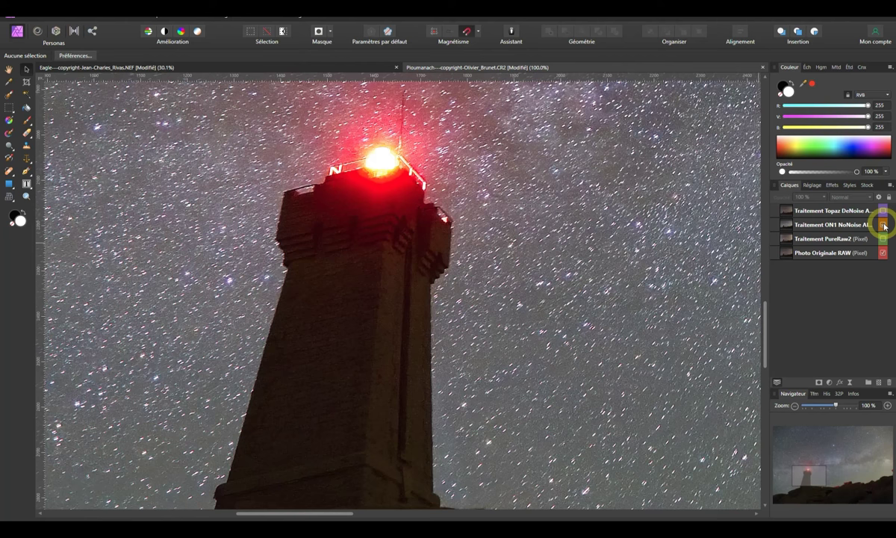
click(884, 225)
- Toggle the Topaz DeNoise layer several times, leaving it visible over the lighthouse
click(884, 211)
click(884, 211)
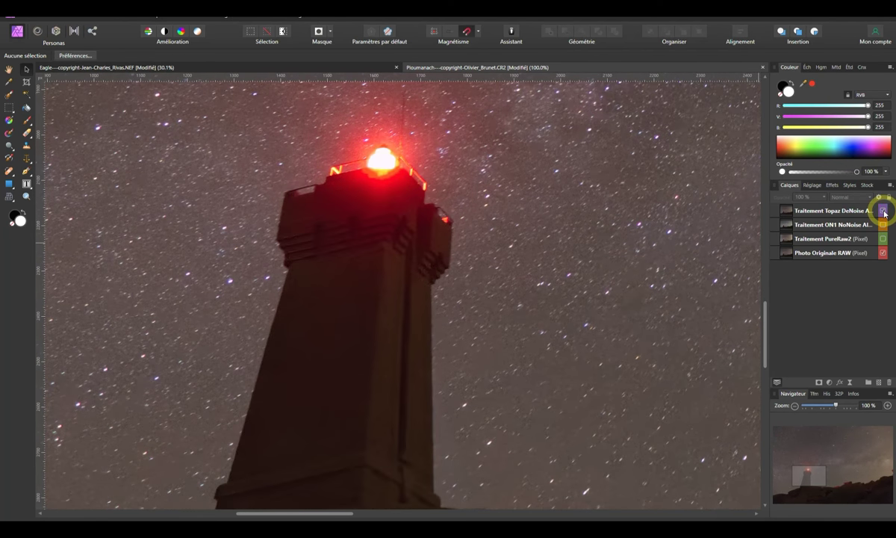
click(884, 211)
click(884, 211)
click(884, 211)
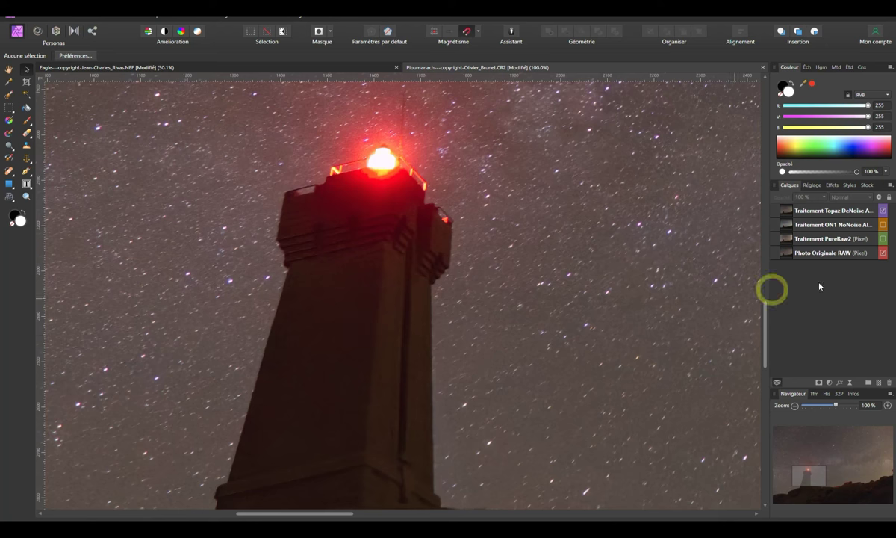
- Compare with the Topaz DeNoise layer toggled off and on, then check the PureRaw2 layer
click(883, 211)
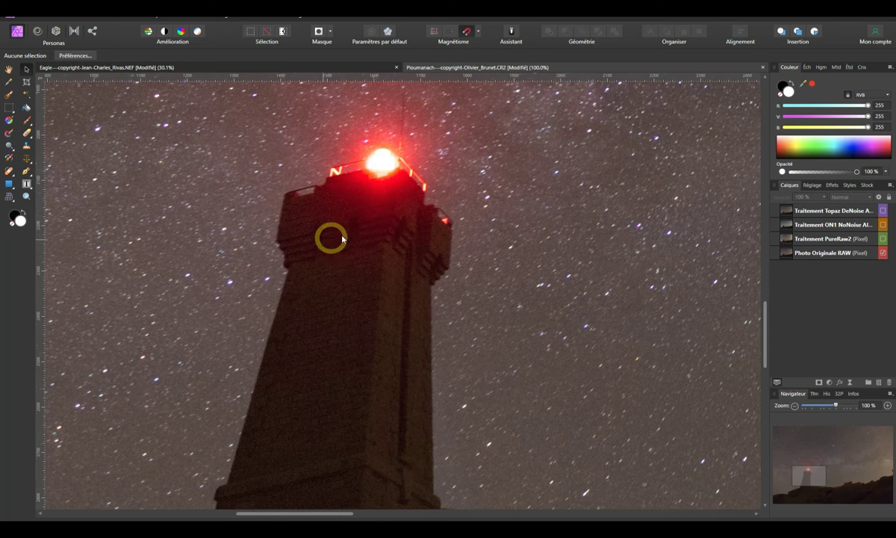
click(884, 211)
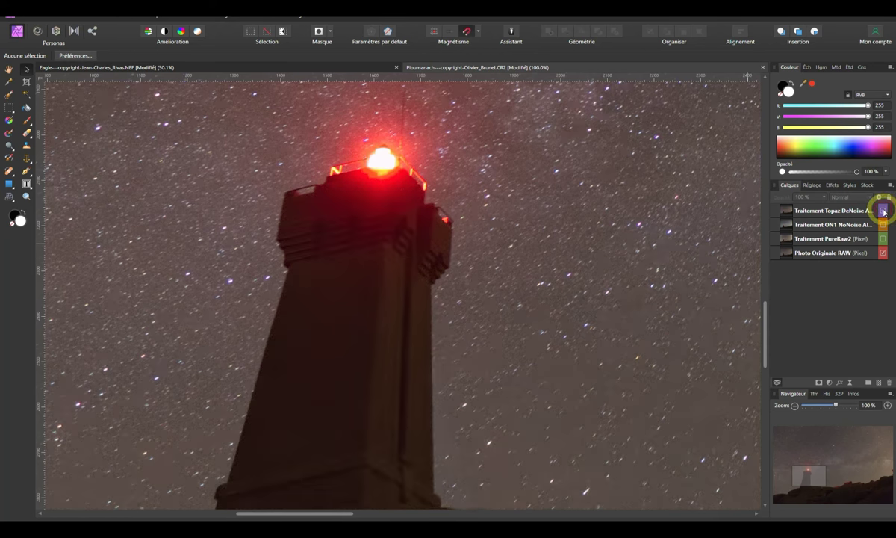
click(884, 211)
click(883, 211)
click(884, 211)
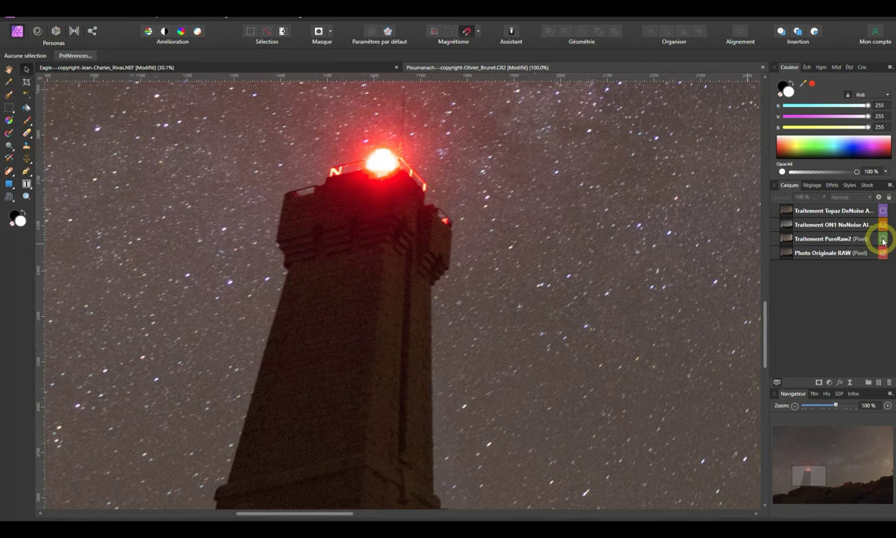
click(882, 239)
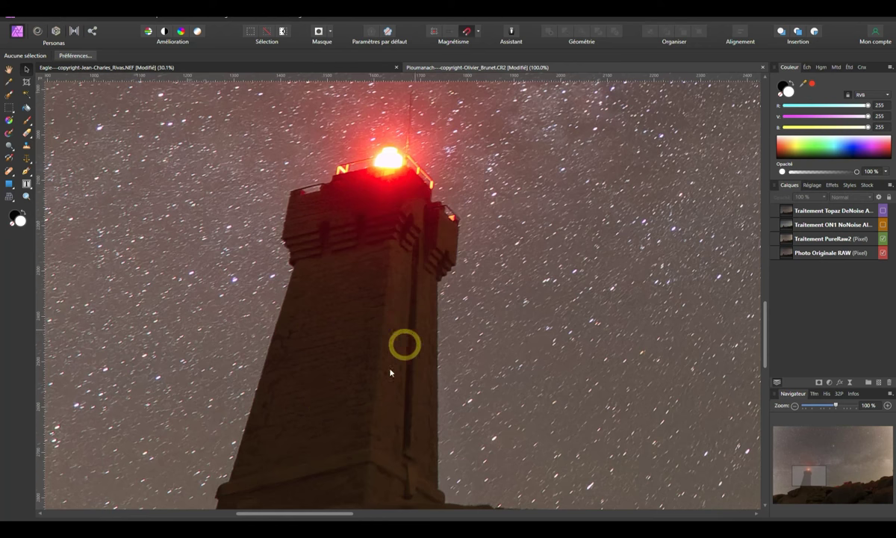
click(883, 239)
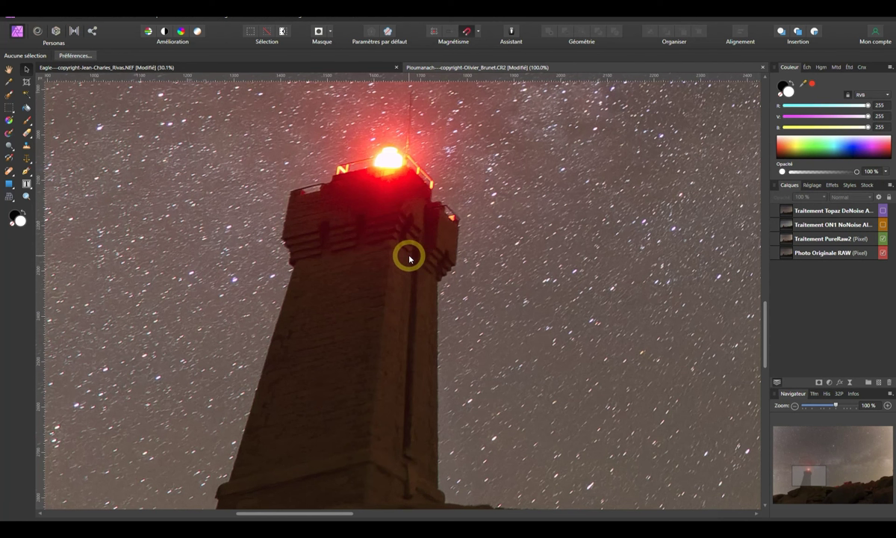
- Hide Topaz and ON1 NoNoise in turn, comparing ON1's browner version before leaving both hidden
click(882, 212)
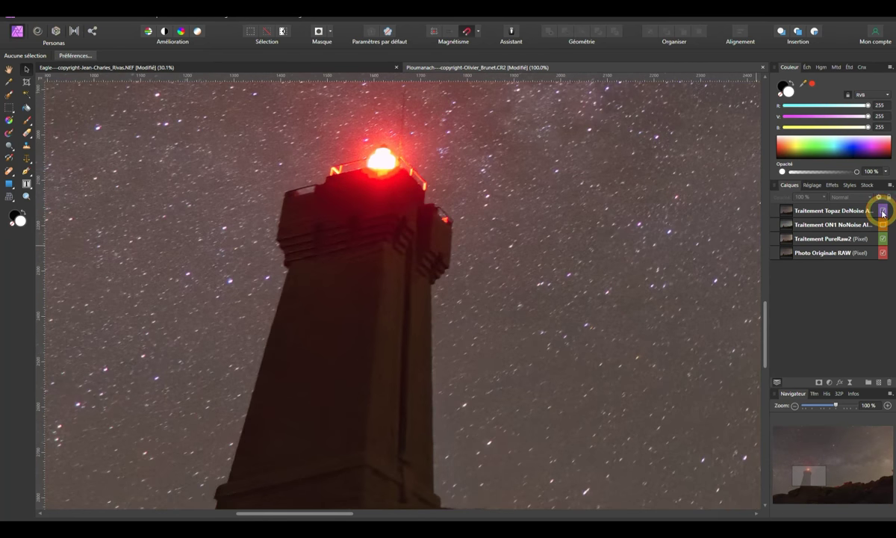
click(882, 213)
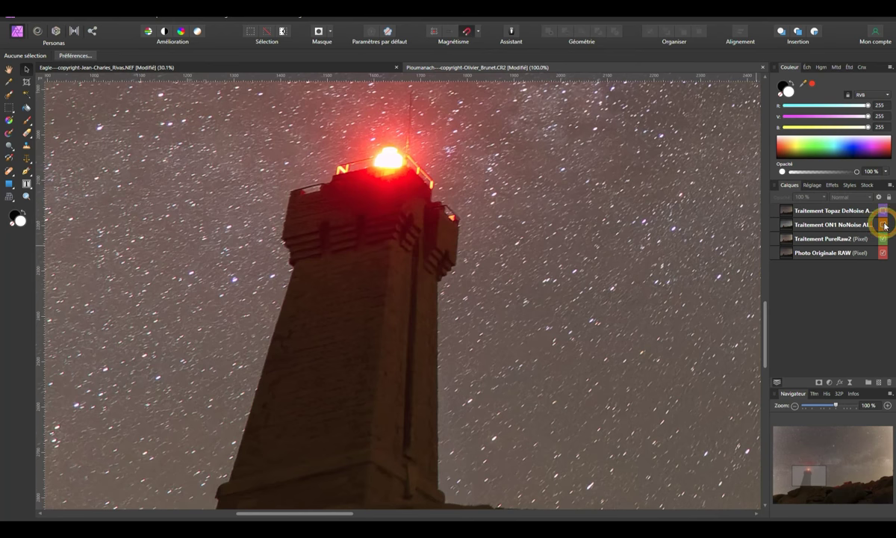
click(883, 225)
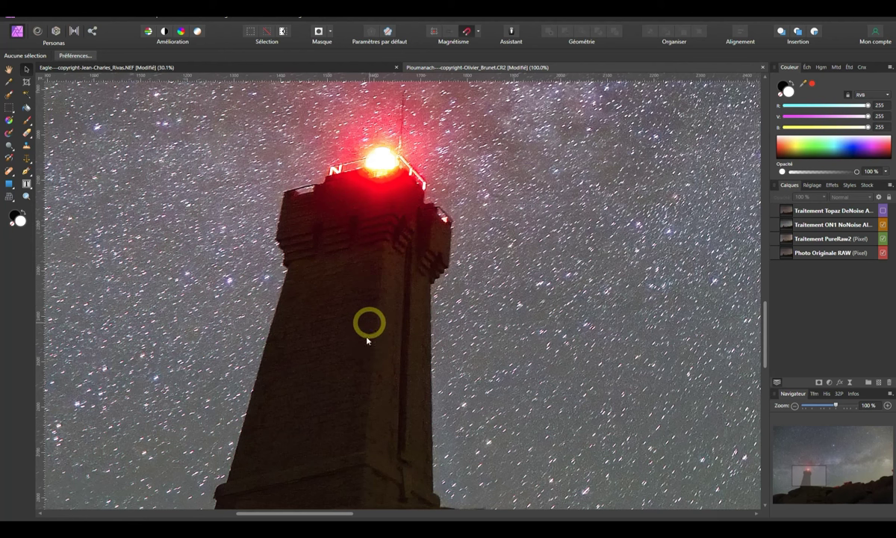
click(882, 210)
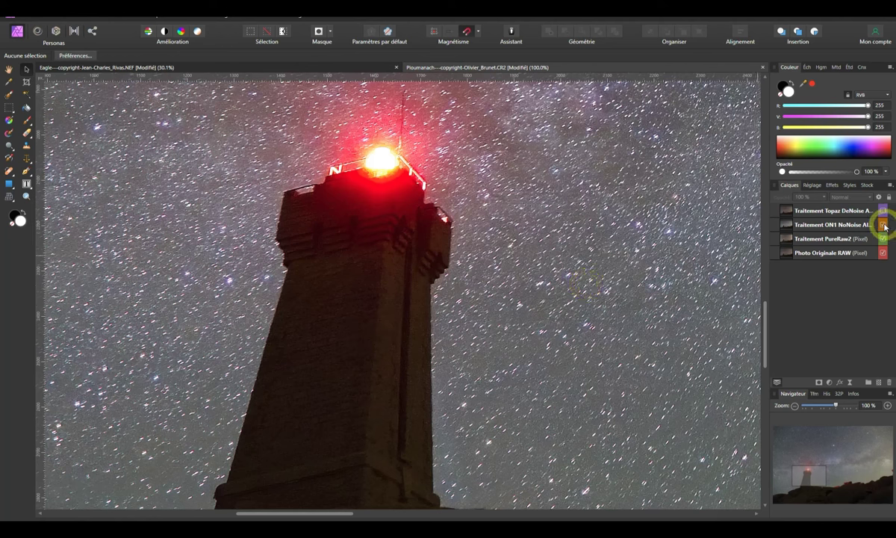
click(883, 224)
click(883, 225)
click(883, 225)
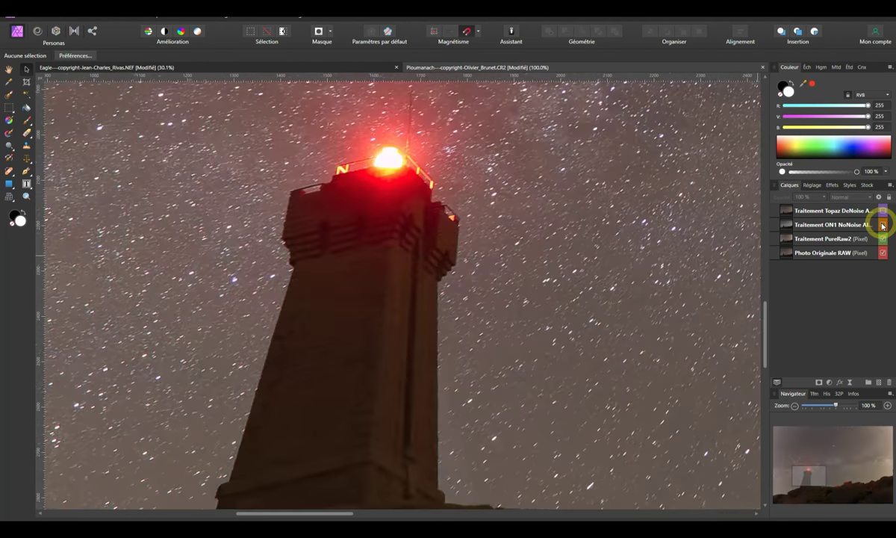
click(883, 225)
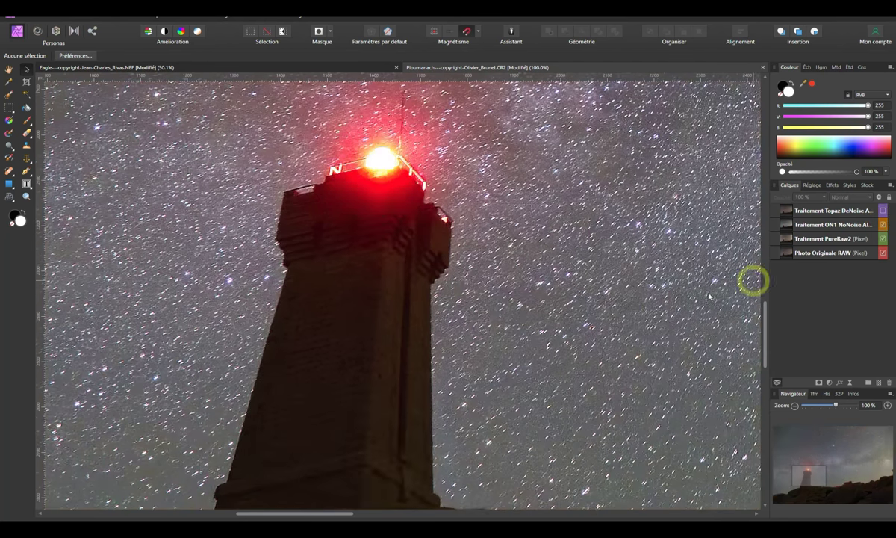
scroll(476, 292, down, 1)
- Zoom out to about 26% to see the full lighthouse and Milky Way scene
scroll(475, 292, down, 1)
scroll(475, 290, down, 1)
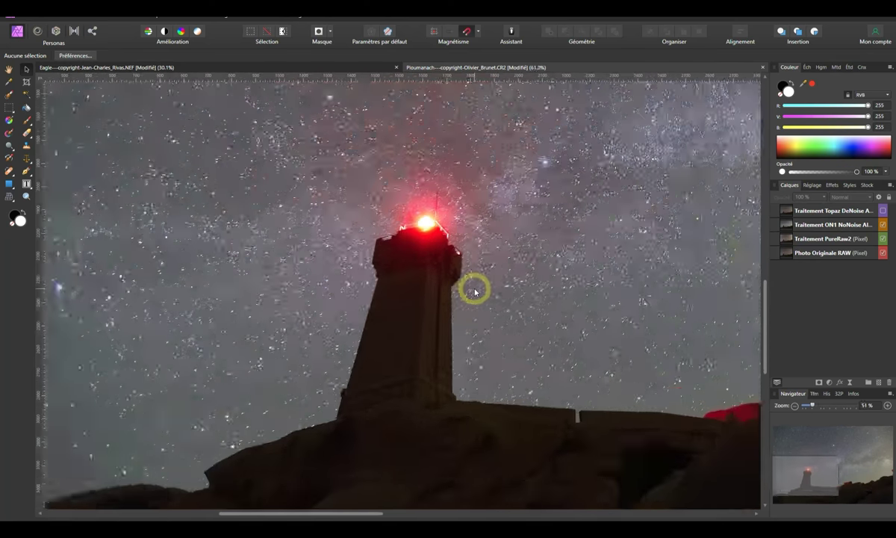
scroll(475, 291, down, 2)
scroll(485, 287, down, 1)
scroll(351, 299, down, 1)
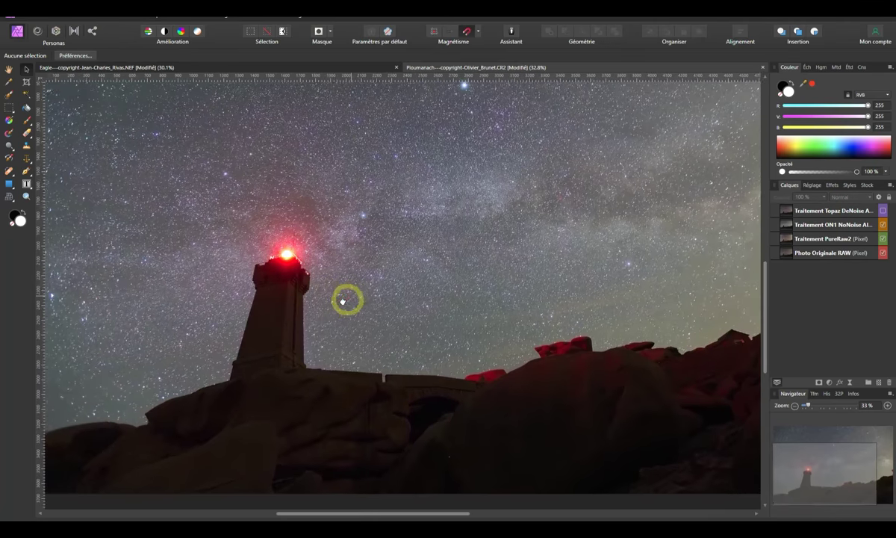
scroll(448, 292, down, 1)
scroll(474, 289, up, 1)
scroll(456, 306, right, 1)
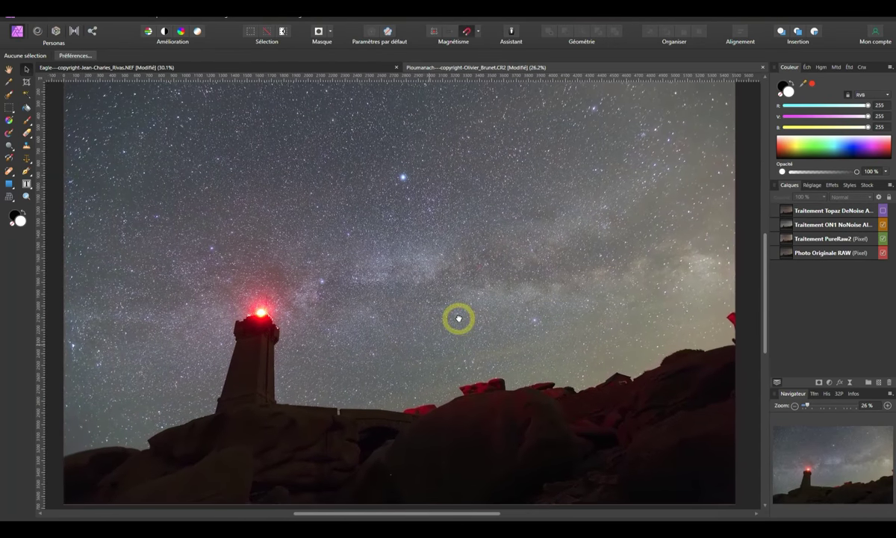
- Switch the PureRaw2, ON1 NoNoise and Topaz DeNoise layers in turn, ending with Topaz visible
click(882, 224)
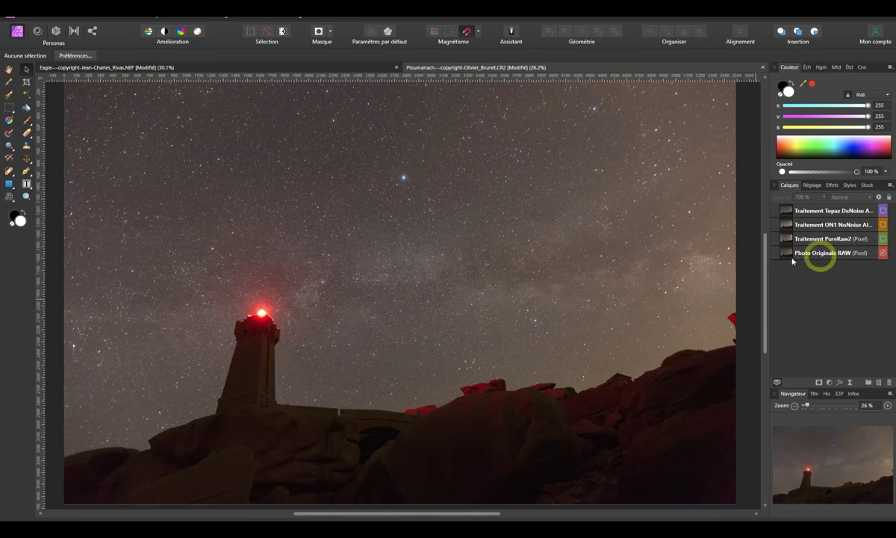
click(882, 239)
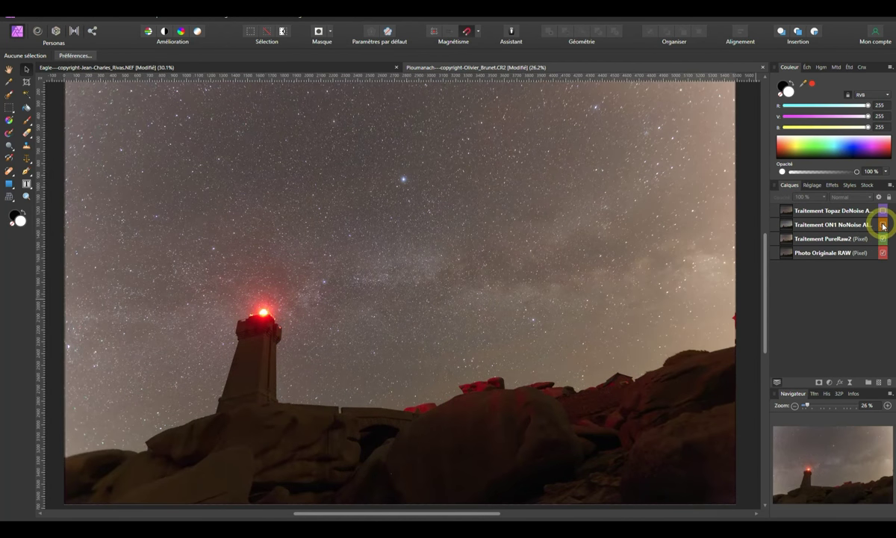
click(883, 225)
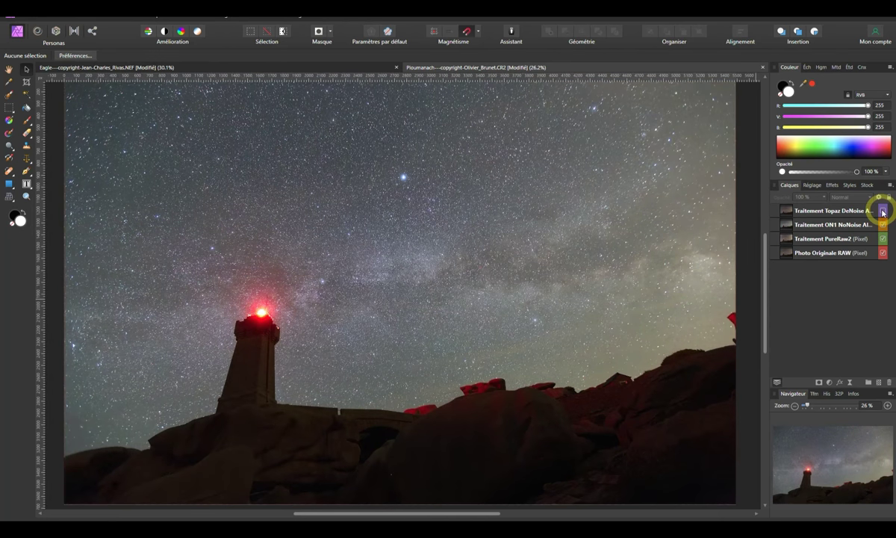
click(883, 211)
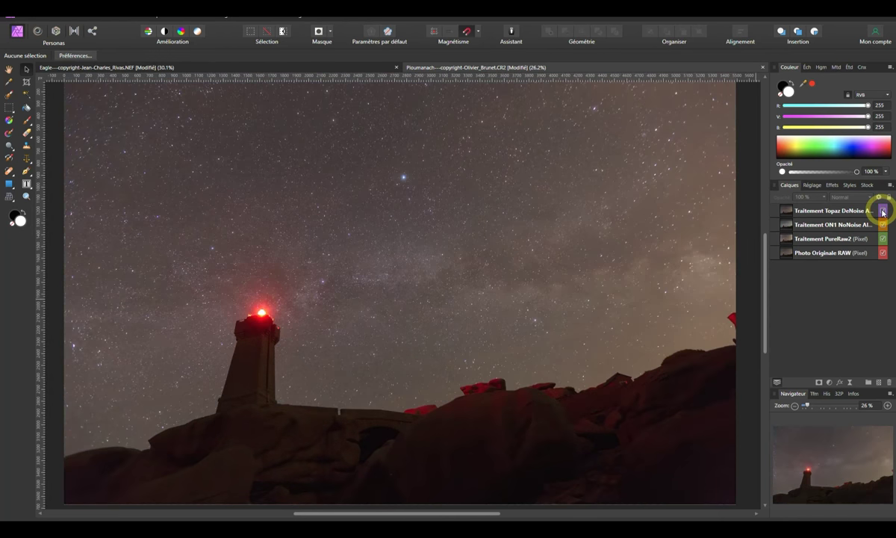